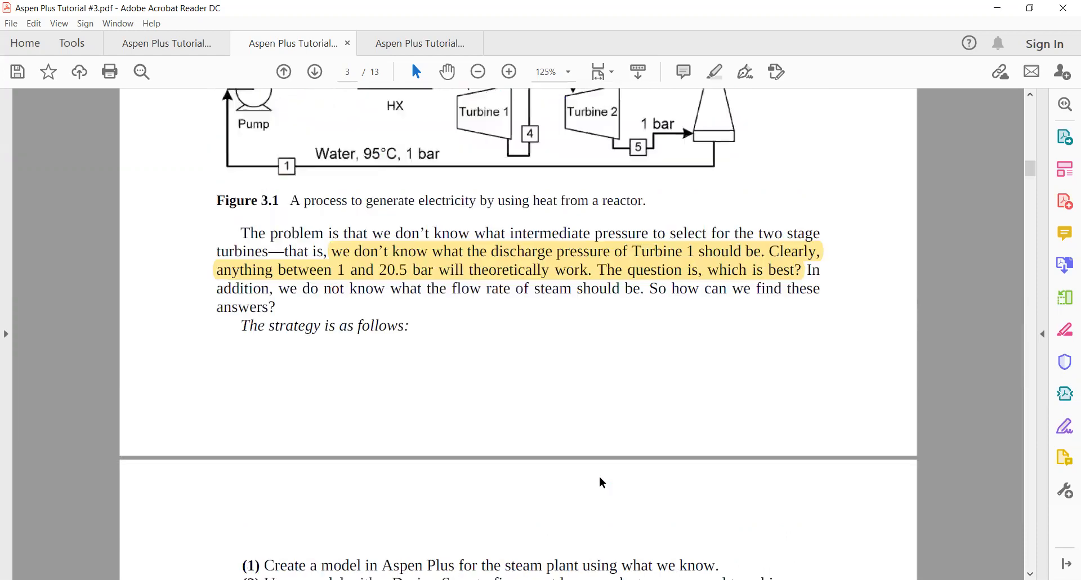
Read the solution strategy and the 200 MW cooling assumption, comparing them with the reactor and heat exchanger in Figure 3.1.
drag(459, 204, 514, 228)
drag(442, 157, 421, 204)
scroll(270, 436, down, 8)
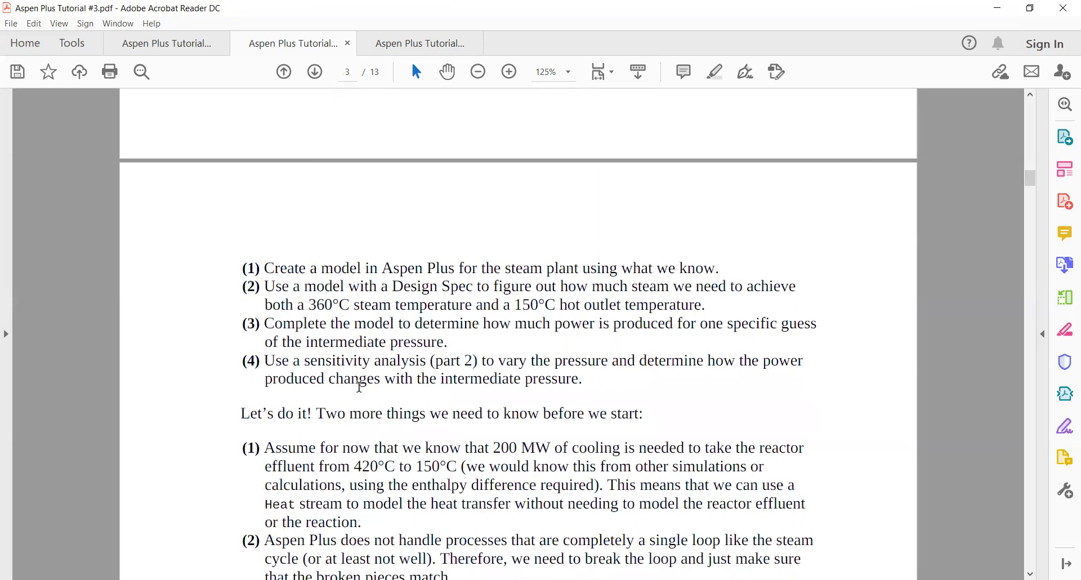
scroll(341, 465, down, 4)
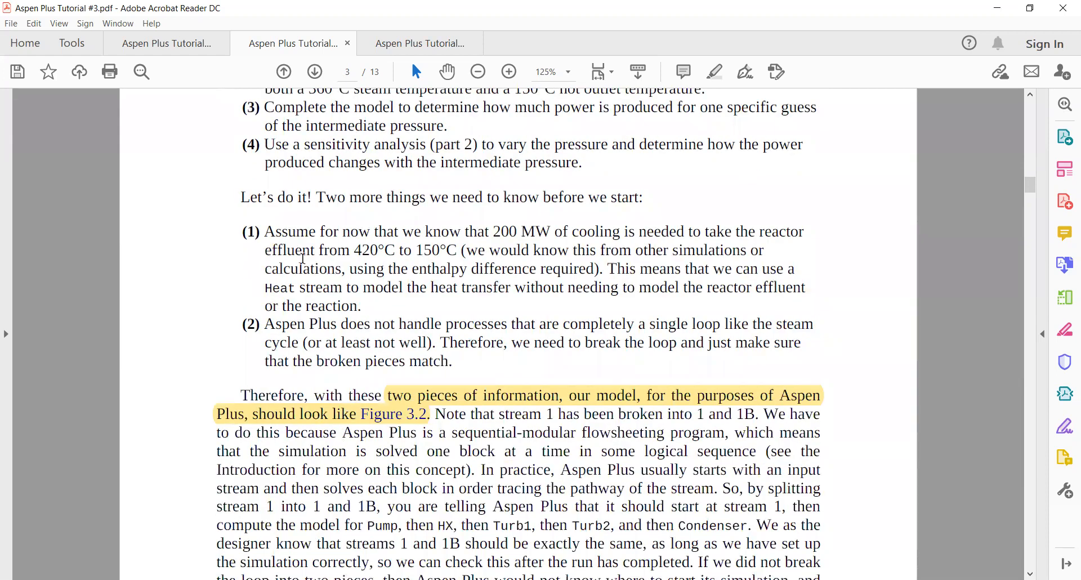
drag(265, 232, 443, 244)
drag(617, 269, 366, 308)
scroll(429, 402, up, 10)
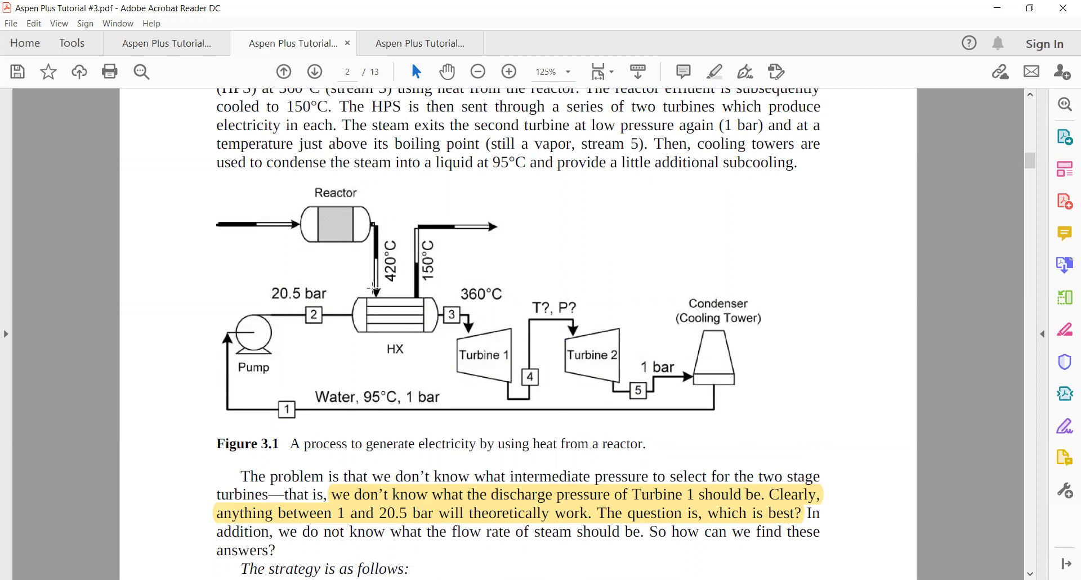
drag(331, 283, 458, 344)
click(458, 344)
click(398, 326)
scroll(376, 421, down, 3)
scroll(376, 417, down, 10)
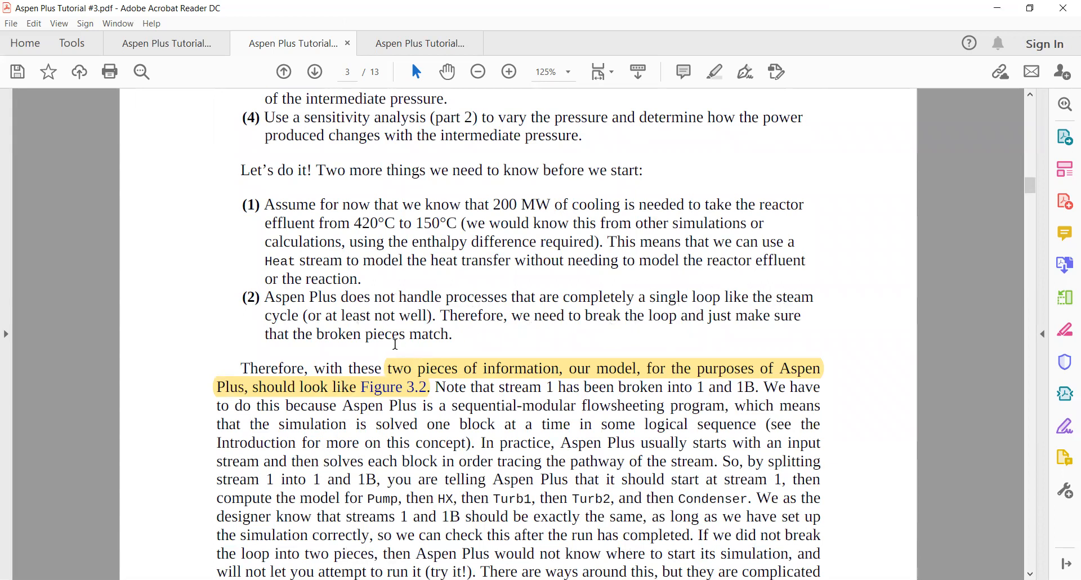
Examine the closed water loop in Figure 3.1, focusing on stream 1 between the condenser and the pump.
scroll(334, 457, up, 12)
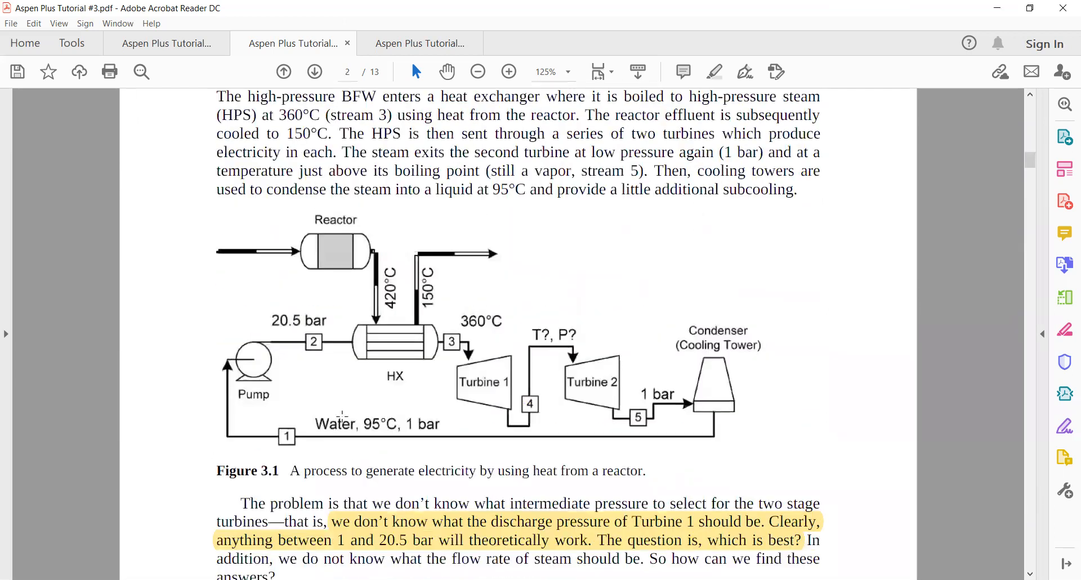
click(342, 416)
mouse_move(255, 411)
mouse_down()
mouse_move(387, 443)
mouse_move(484, 450)
mouse_up()
click(525, 470)
right_click(525, 302)
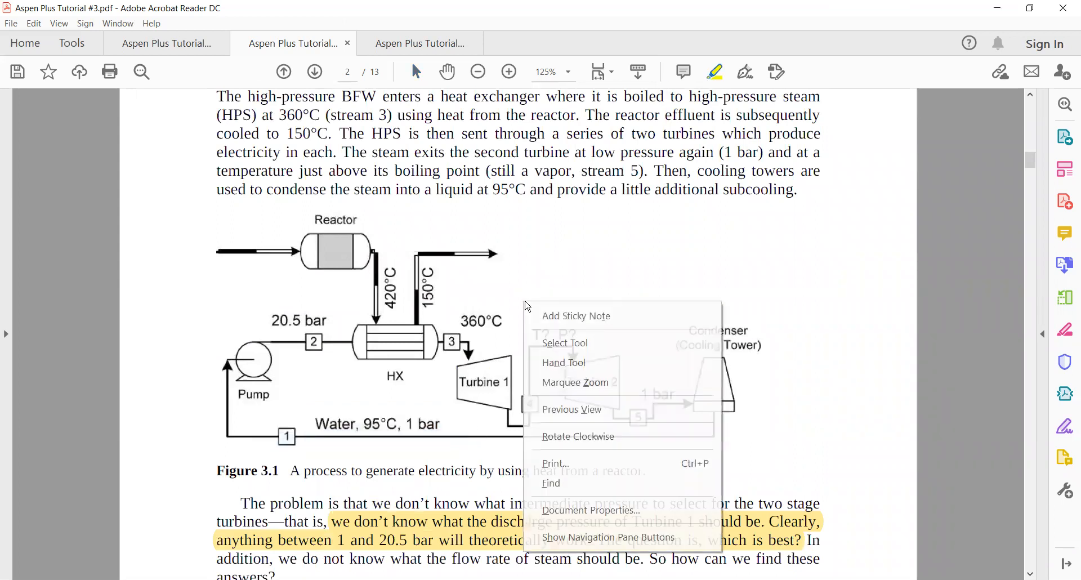
click(566, 343)
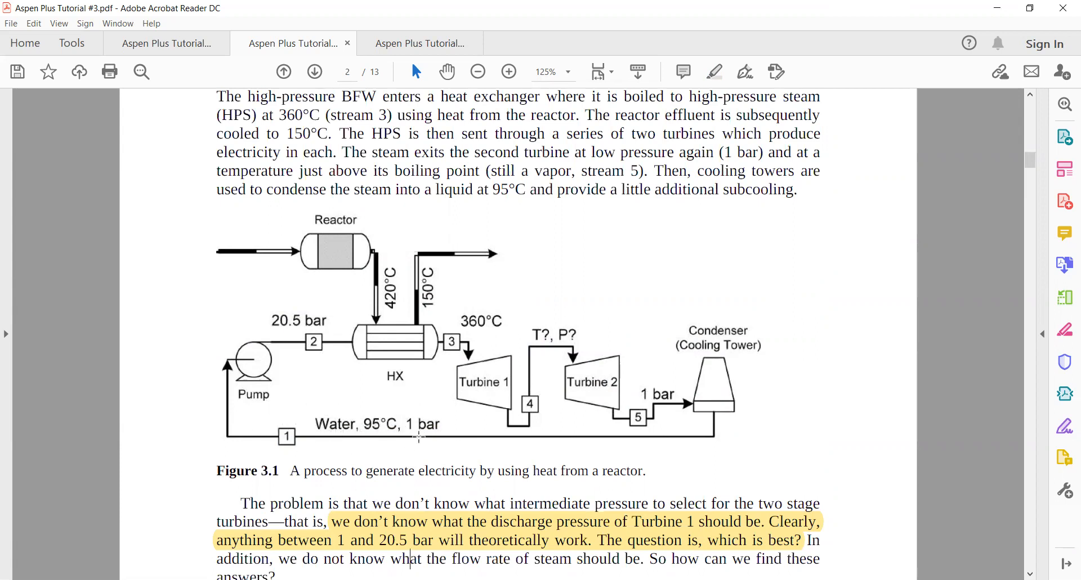
drag(461, 428, 498, 447)
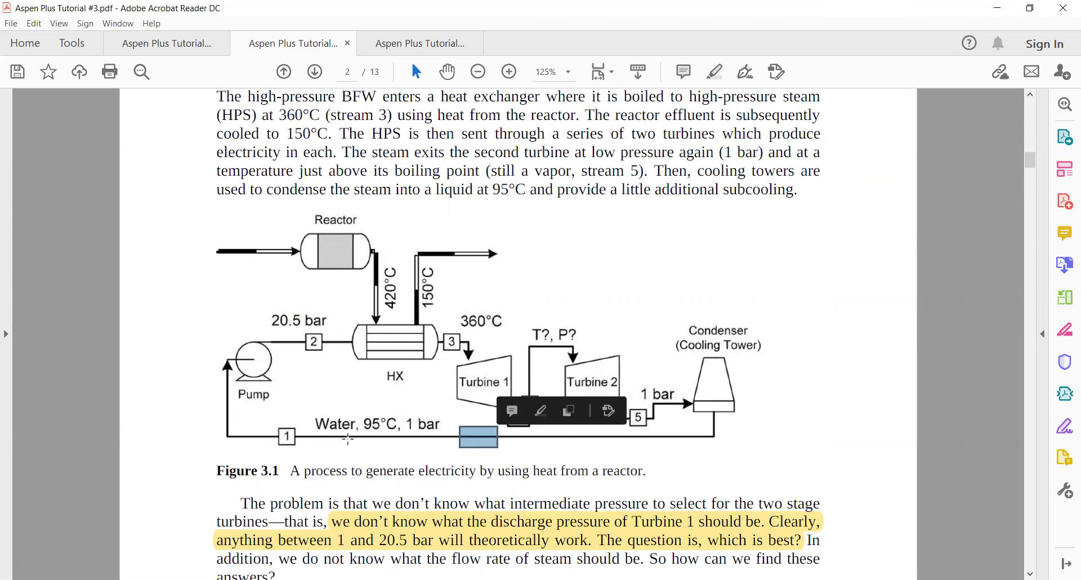
drag(302, 429, 327, 447)
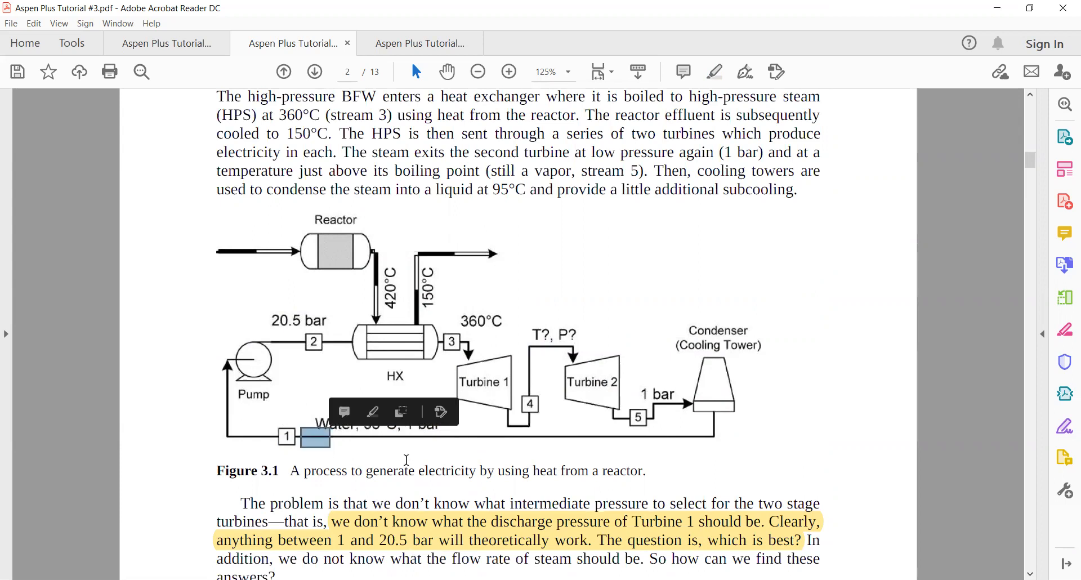
scroll(366, 474, down, 3)
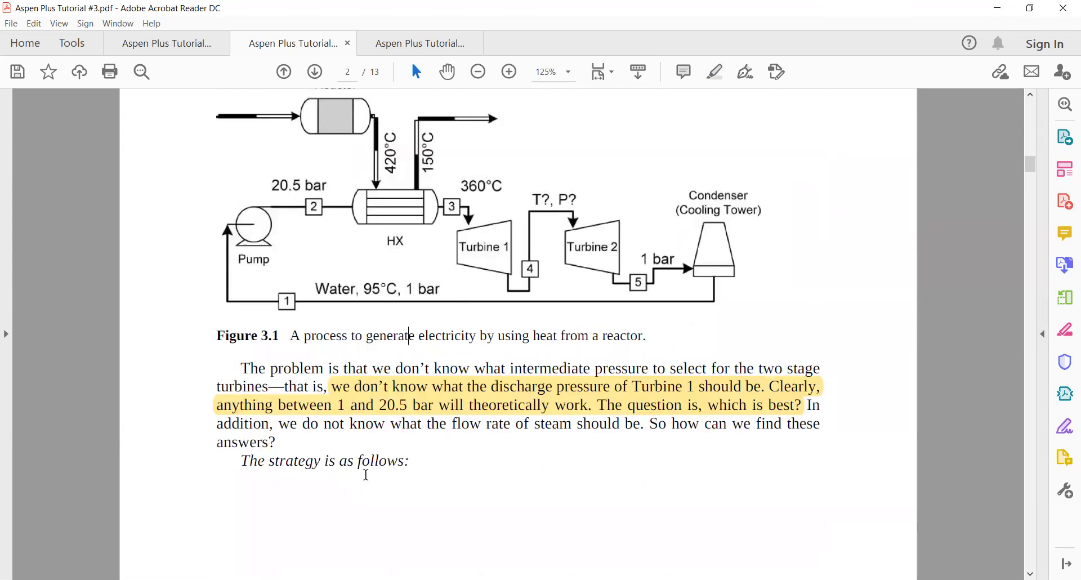
click(410, 313)
Read how the loop is broken into streams 1 and 1B, and examine the heat exchanger conditions in Figure 3.2.
scroll(391, 419, down, 10)
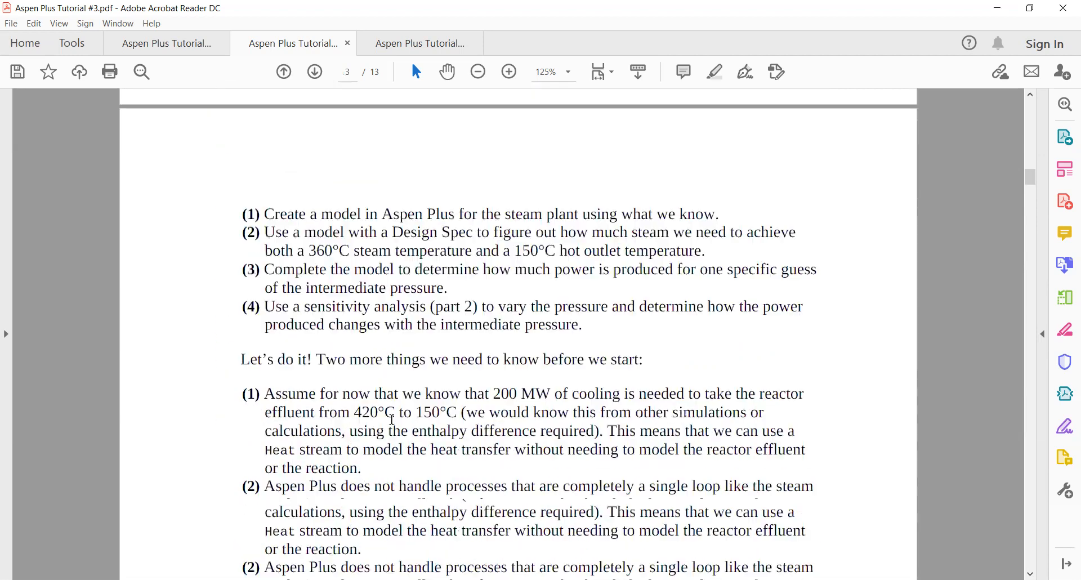
scroll(393, 420, down, 3)
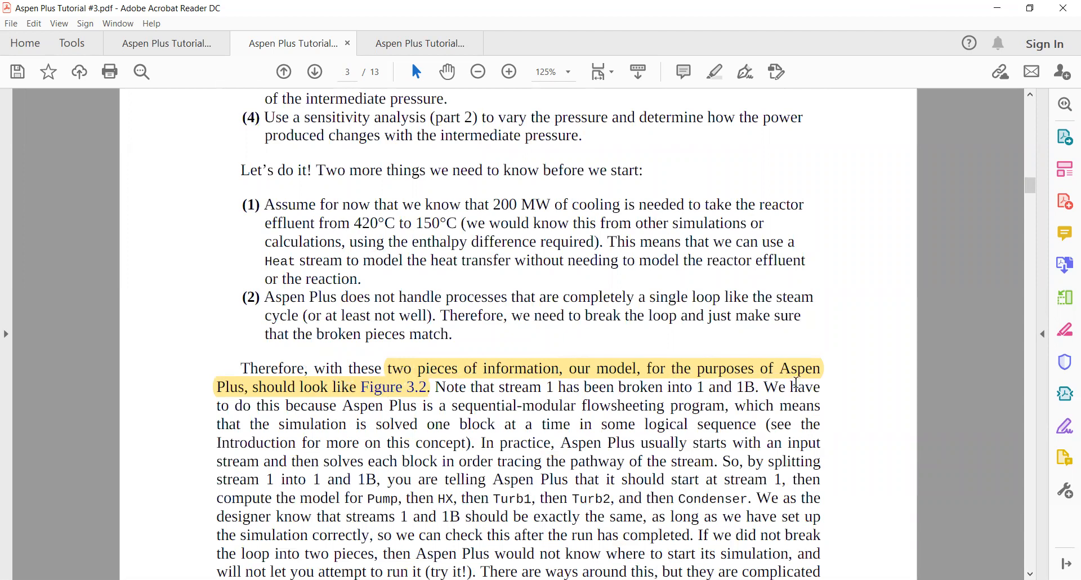
scroll(381, 413, down, 8)
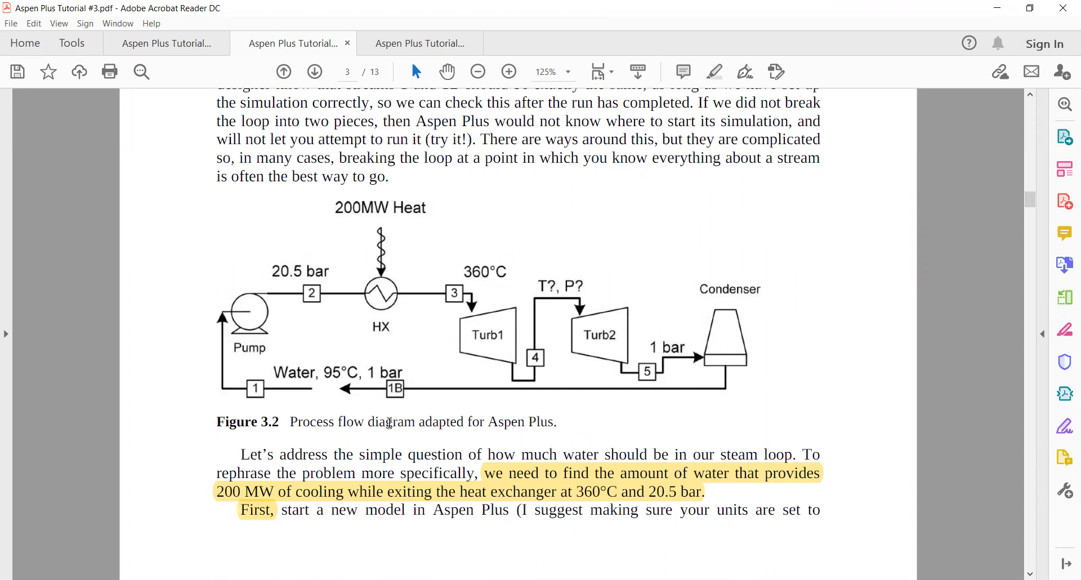
scroll(282, 458, down, 2)
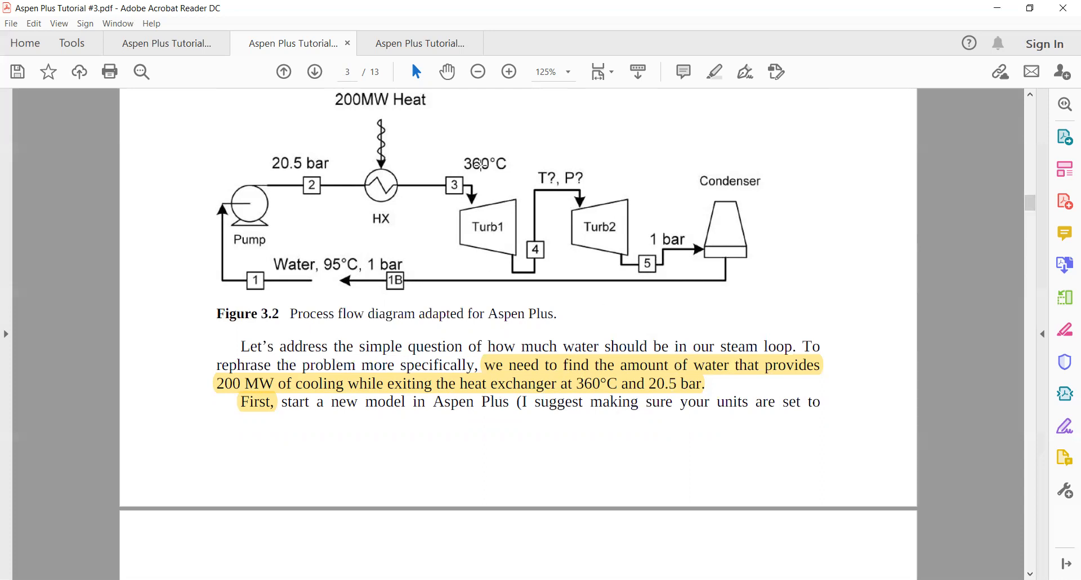
drag(450, 144, 492, 183)
drag(265, 143, 344, 183)
drag(338, 222, 418, 160)
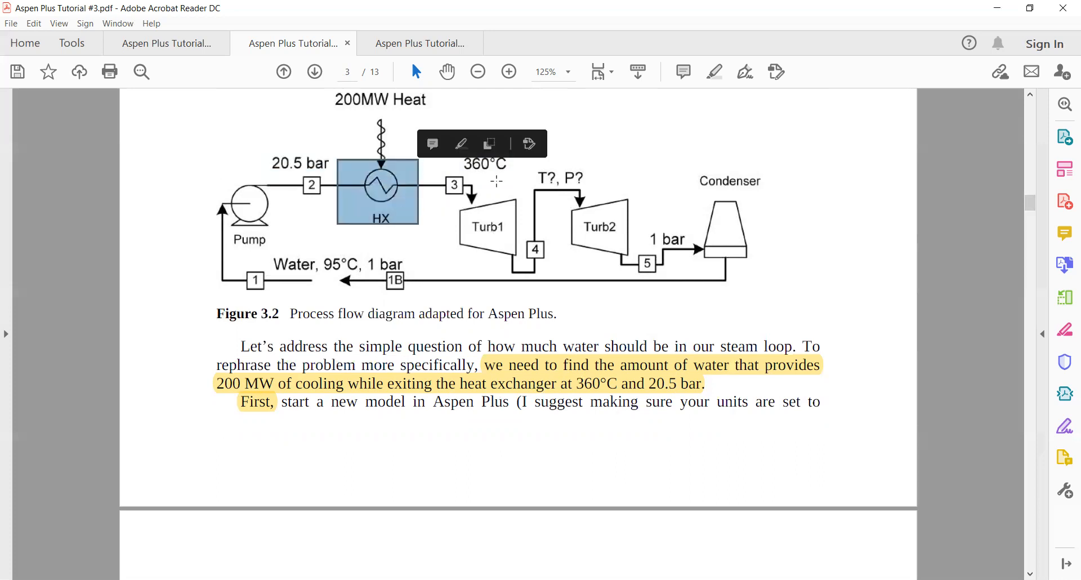
click(496, 175)
drag(529, 139, 456, 170)
click(457, 170)
drag(516, 149, 438, 178)
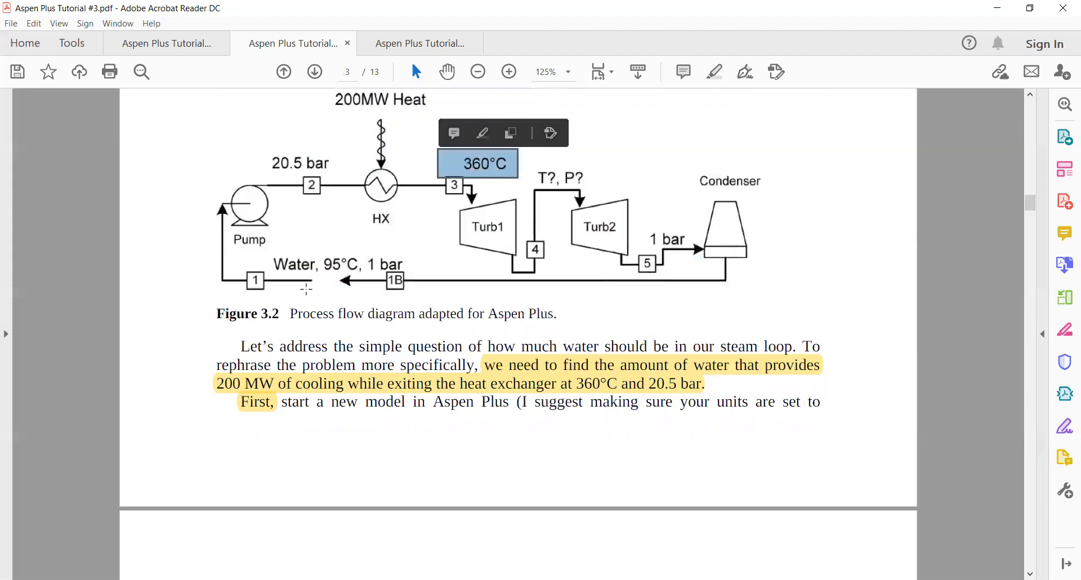
click(315, 228)
click(288, 249)
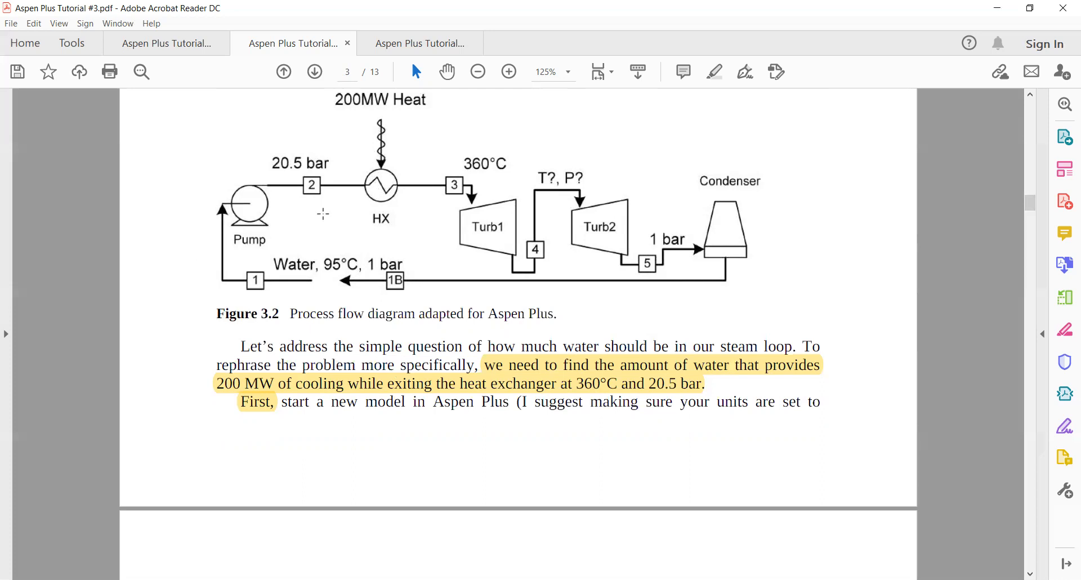
drag(454, 148, 521, 189)
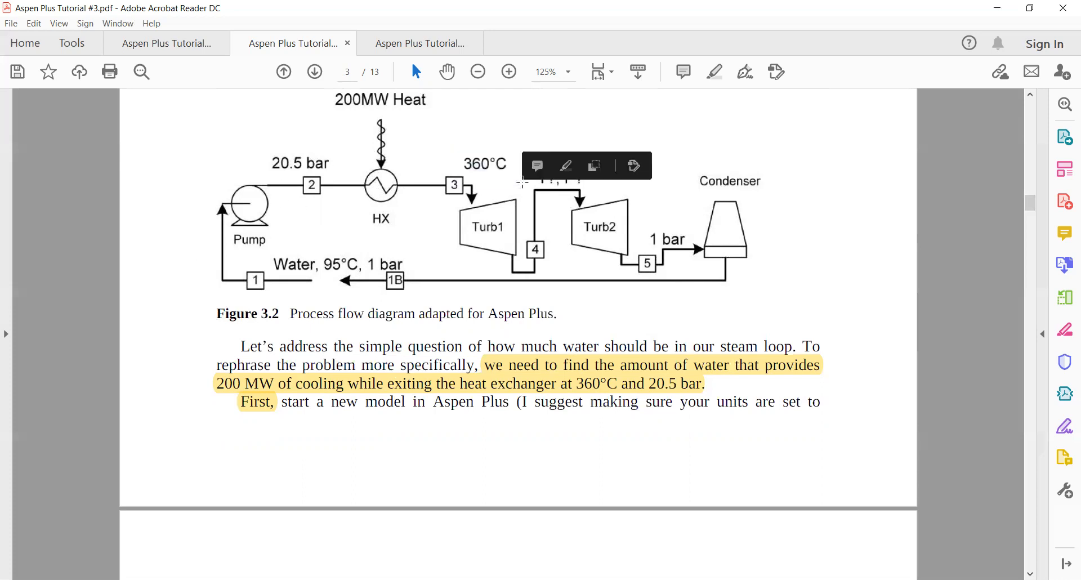
click(451, 206)
click(356, 277)
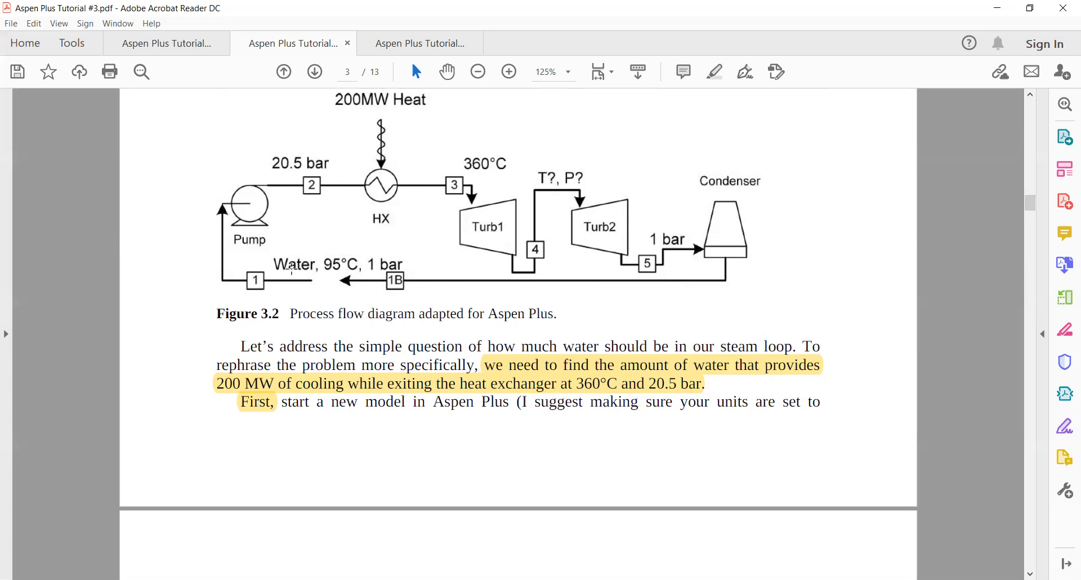
scroll(284, 321, down, 3)
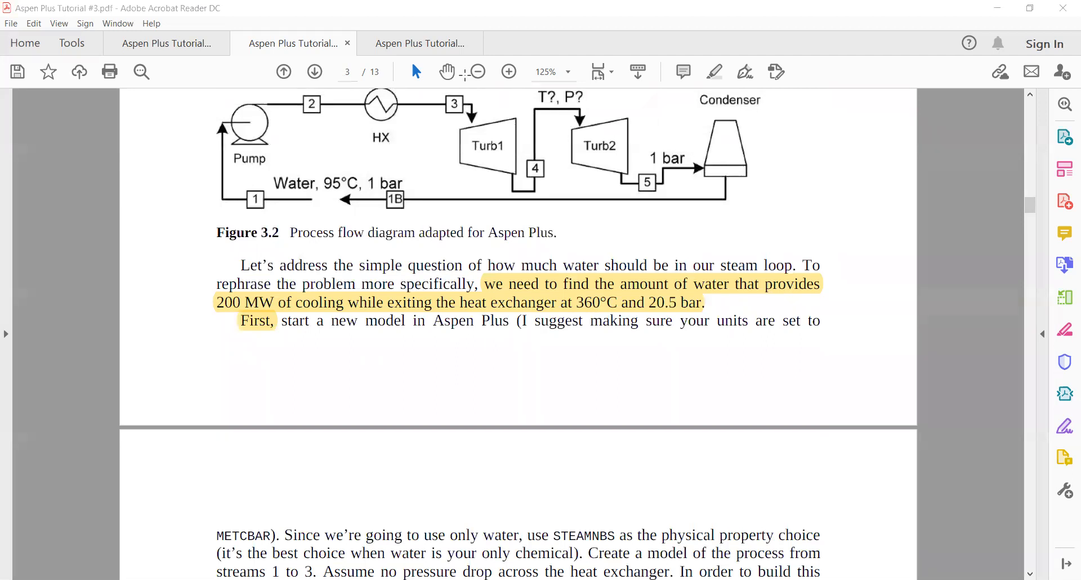
Switch to Aspen Plus and open the Setup specifications to check the global unit set.
click(355, 490)
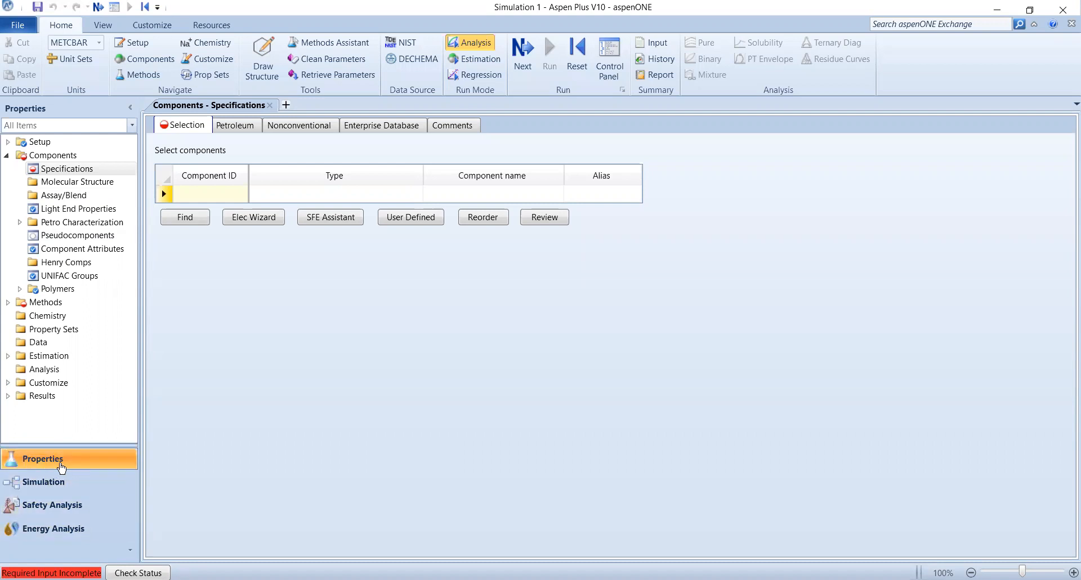
click(8, 142)
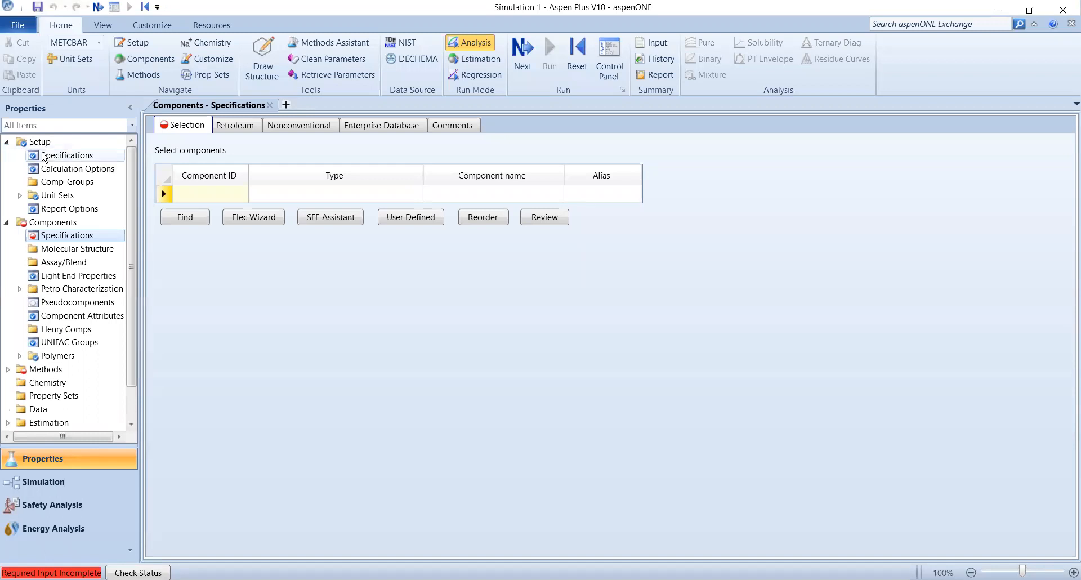
click(44, 156)
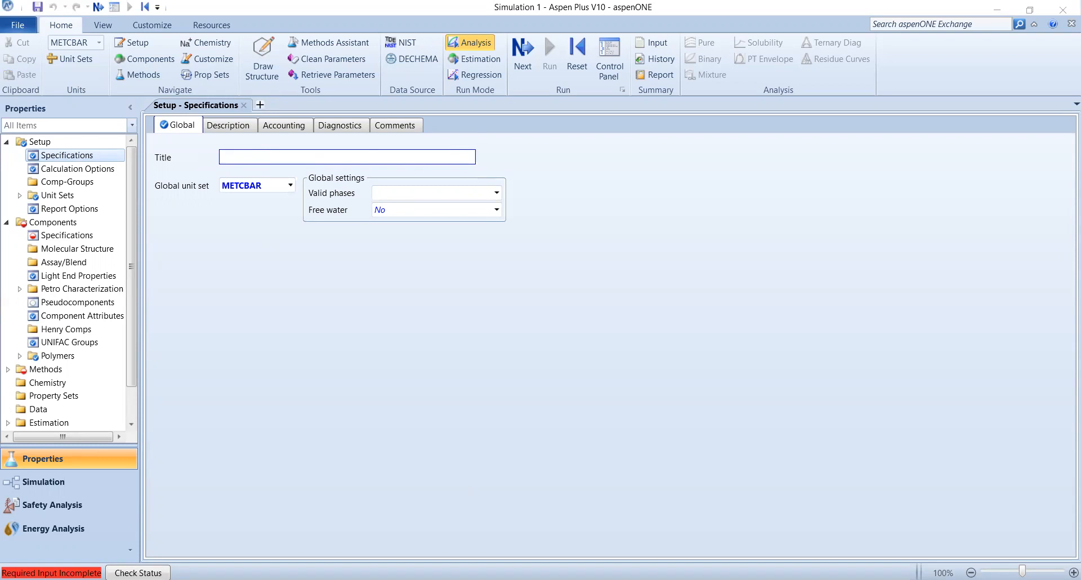
Add water to the component list with the component ID H2O.
click(72, 237)
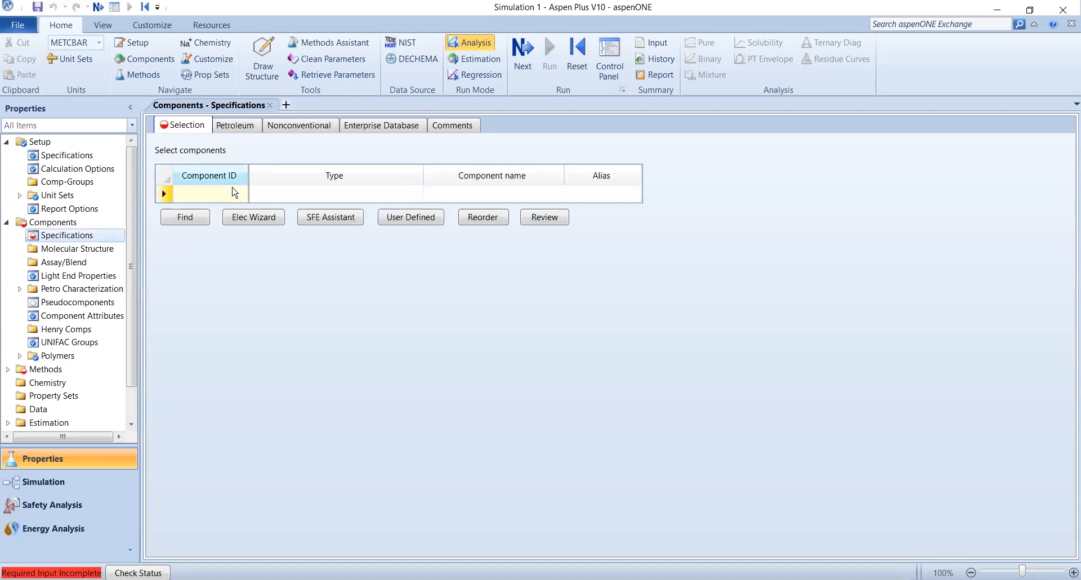
click(230, 196)
text(H2)
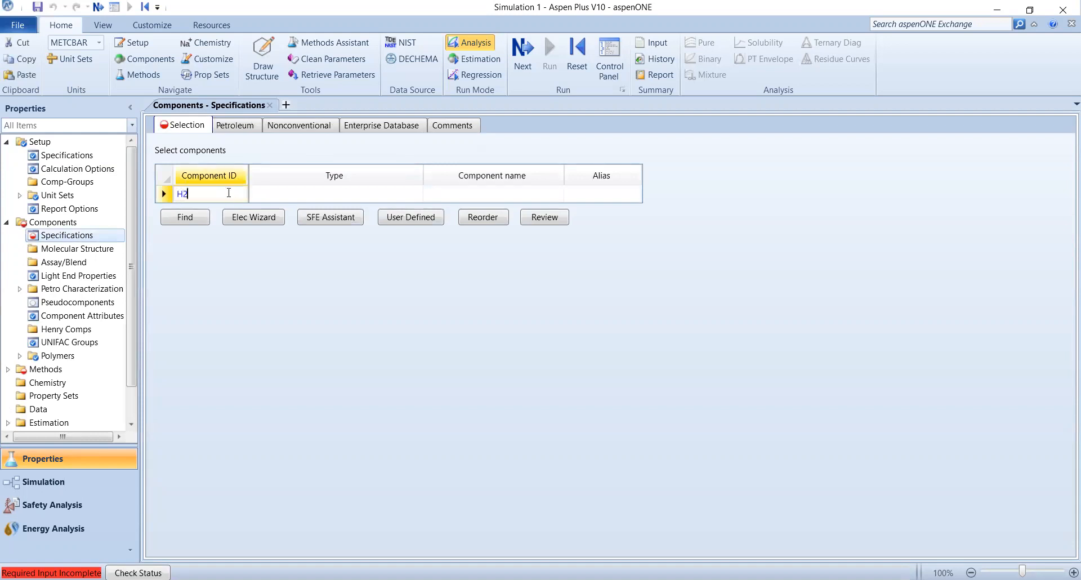
text(O)
key(Return)
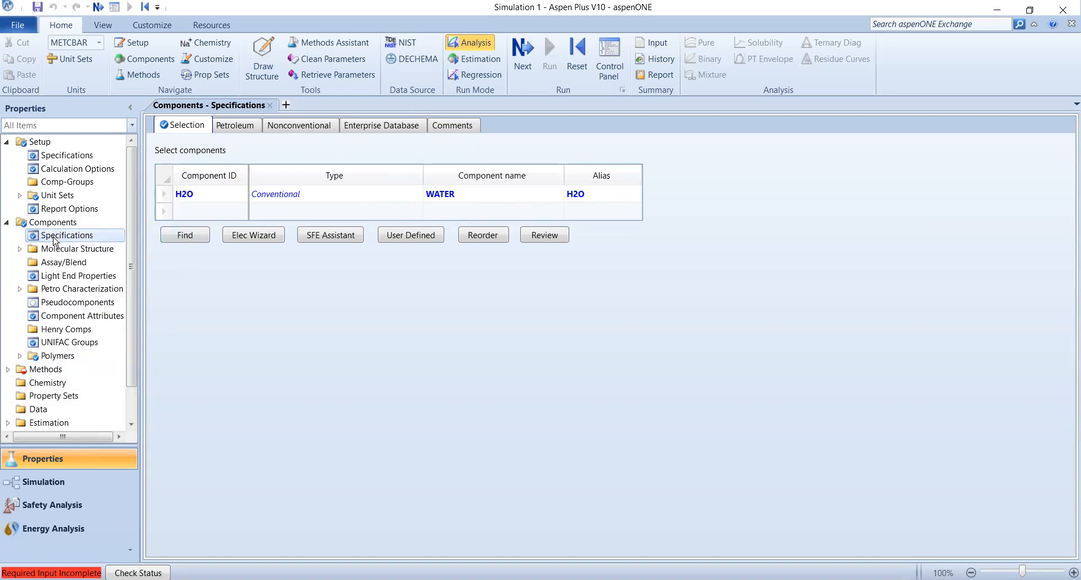
Open the Methods specifications and look through the base methods offered under the COMMON filter.
click(8, 369)
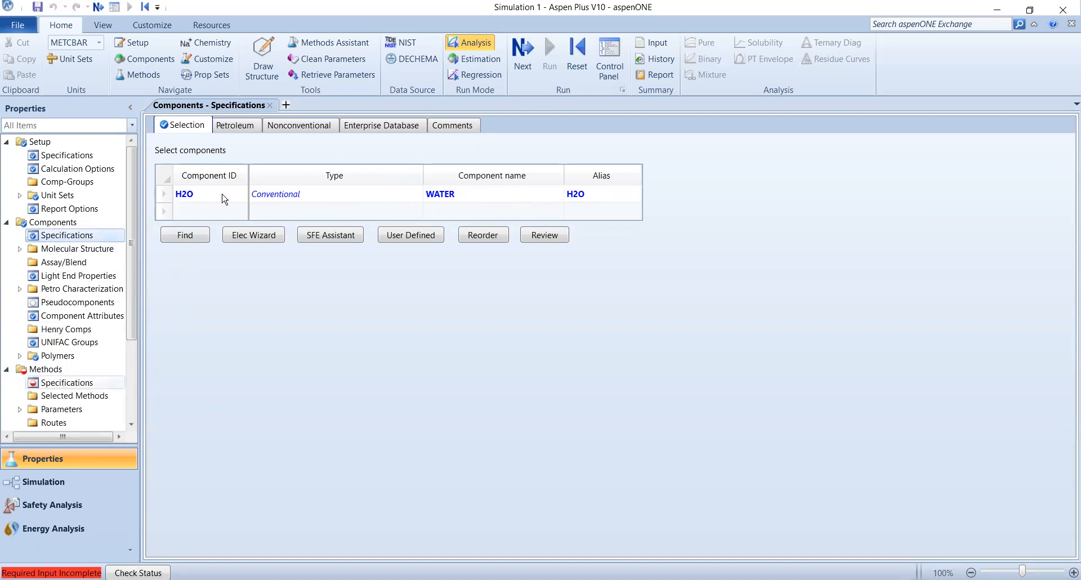
key(F4)
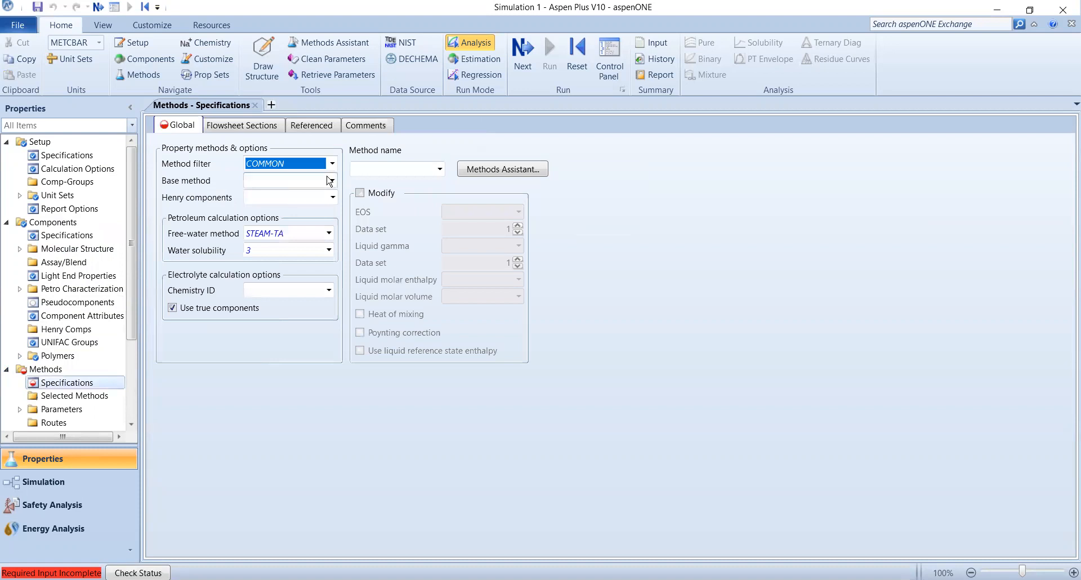
click(332, 180)
scroll(284, 398, down, 3)
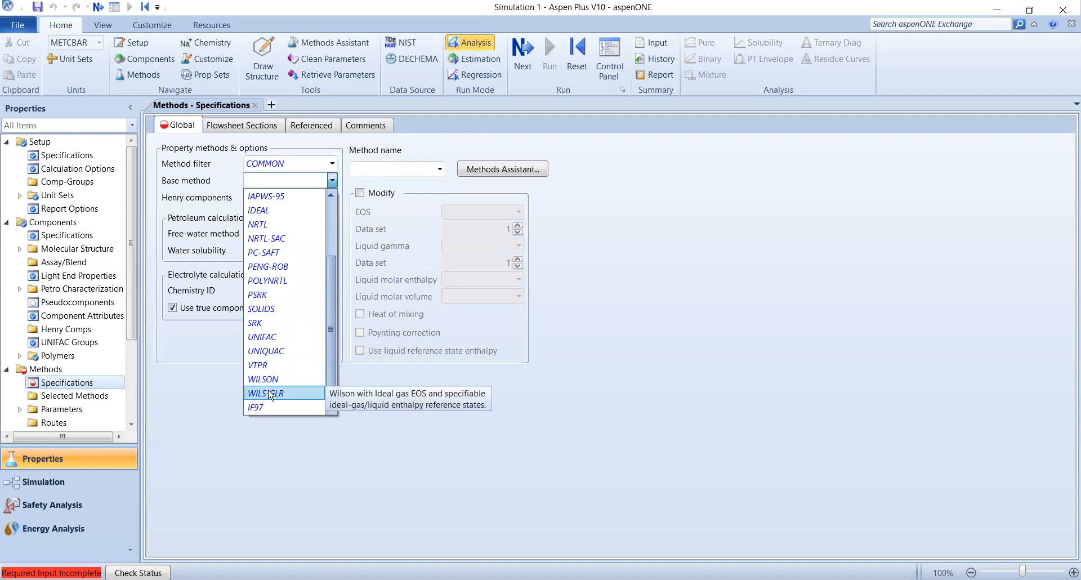
scroll(269, 395, up, 2)
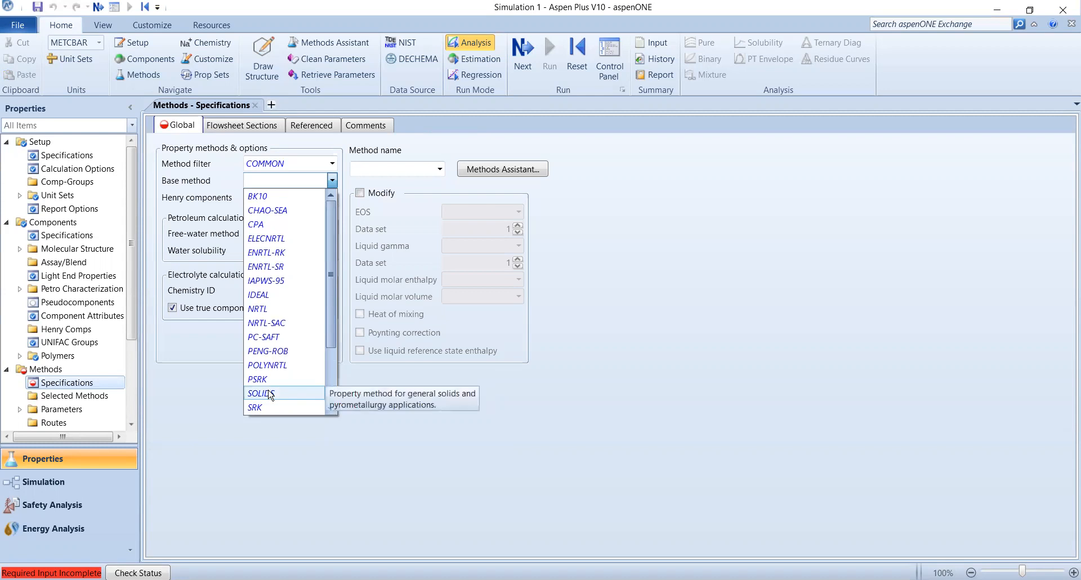
scroll(276, 335, down, 3)
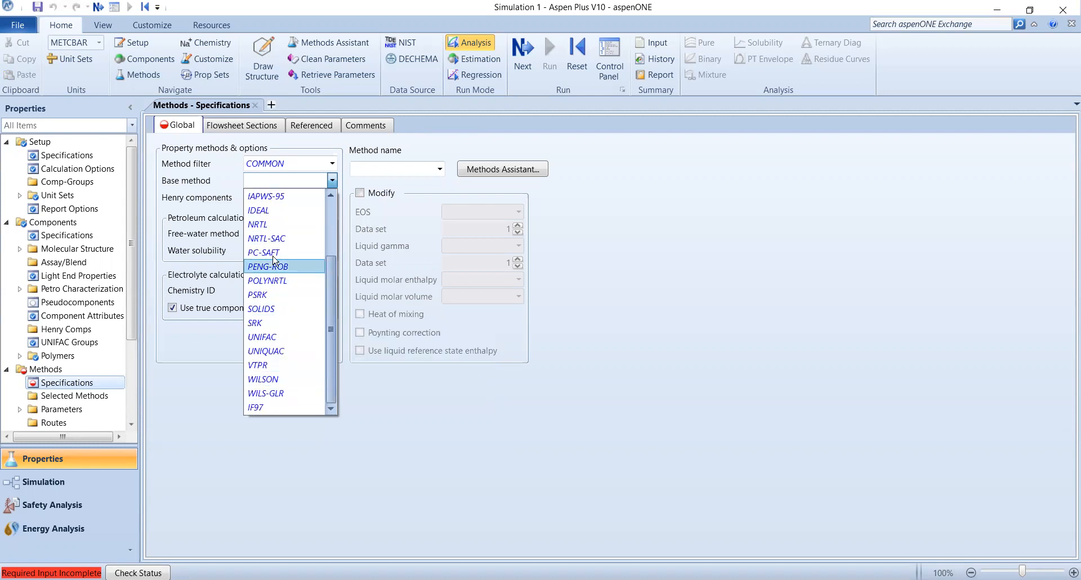
click(395, 439)
Set the property method filter to ALL.
click(332, 164)
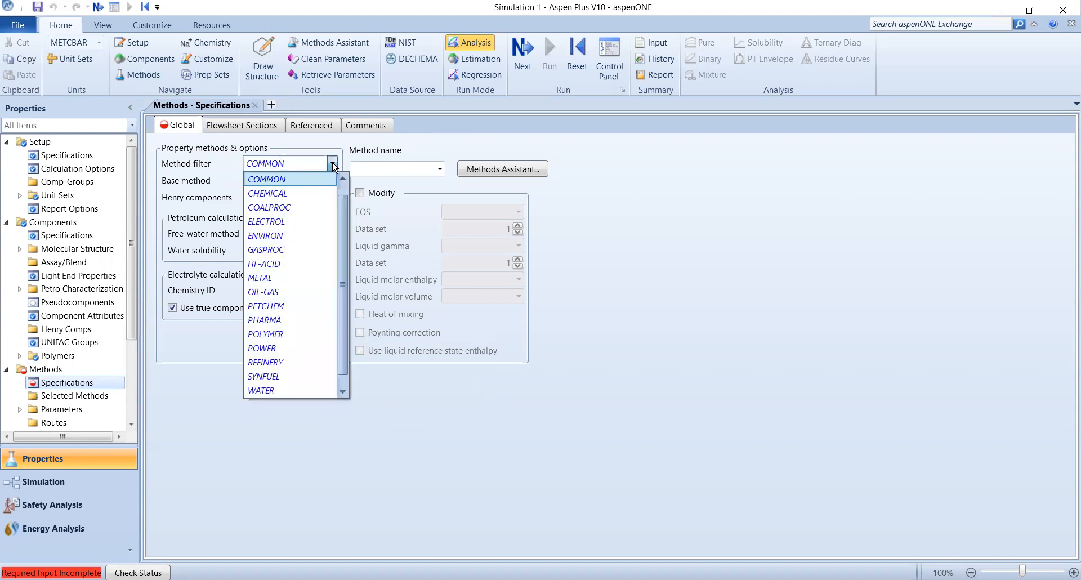
scroll(289, 244, up, 2)
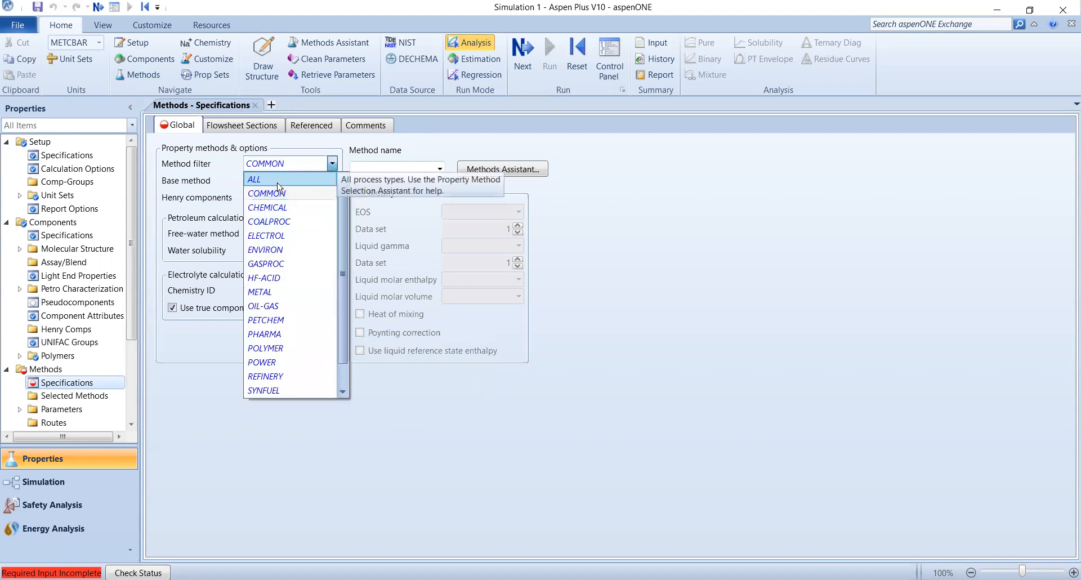
click(270, 179)
Set the method filter to ALL and choose STEAMNBS as the base property method.
click(305, 181)
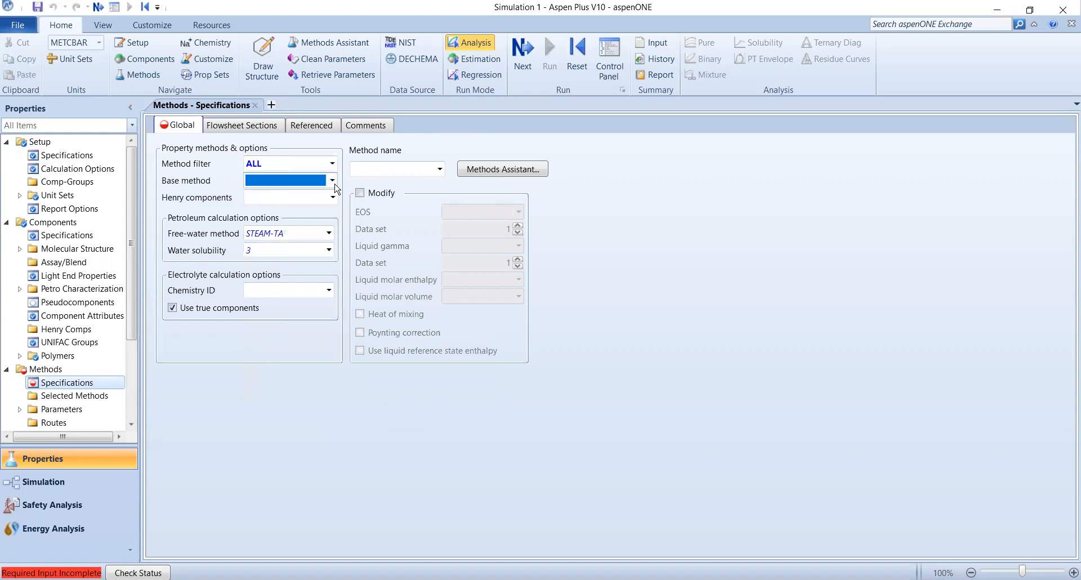
click(333, 181)
scroll(293, 352, down, 7)
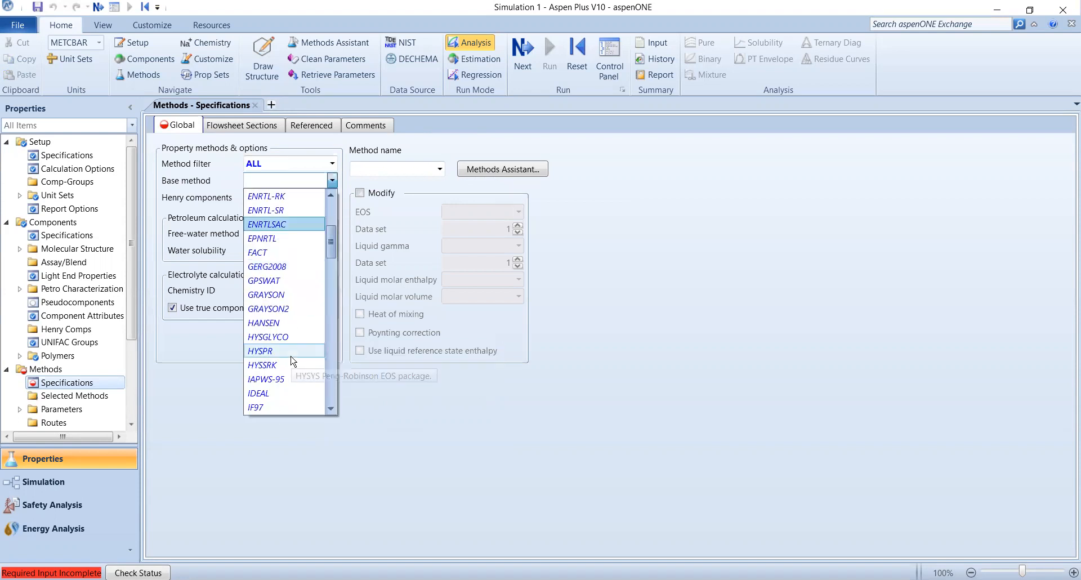
scroll(292, 364, down, 8)
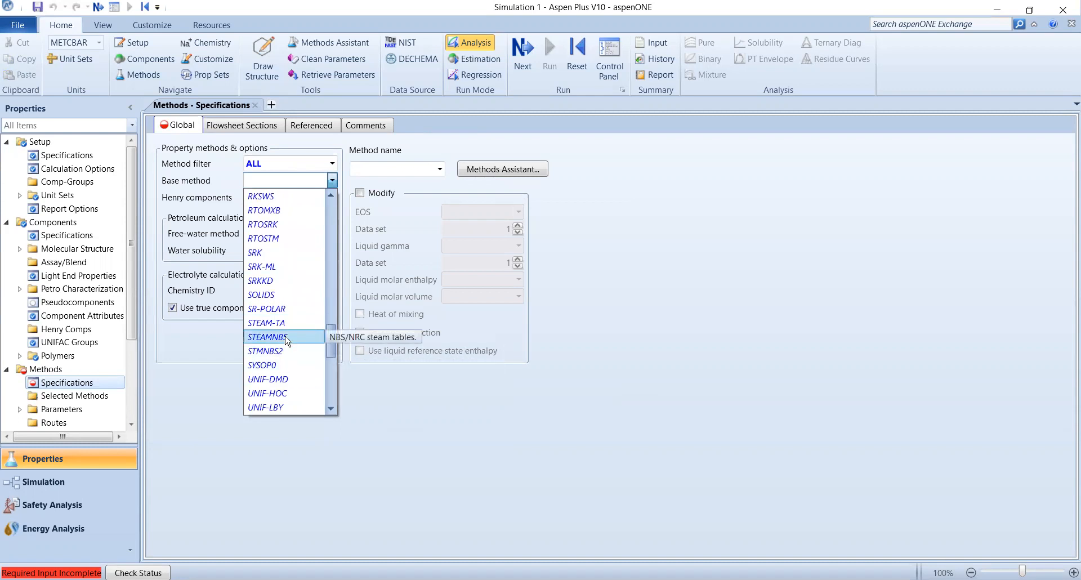
click(288, 338)
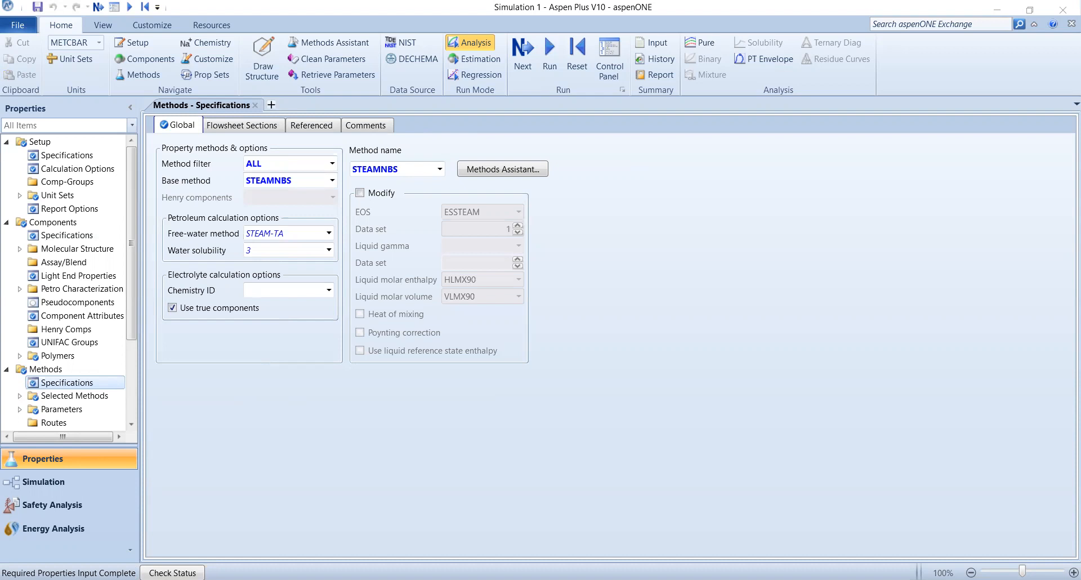
Switch to the tutorial PDF in Adobe Acrobat Reader and review the instructions and Figure 3.2 for streams 1 to 3.
key(alt+Tab)
scroll(597, 366, down, 3)
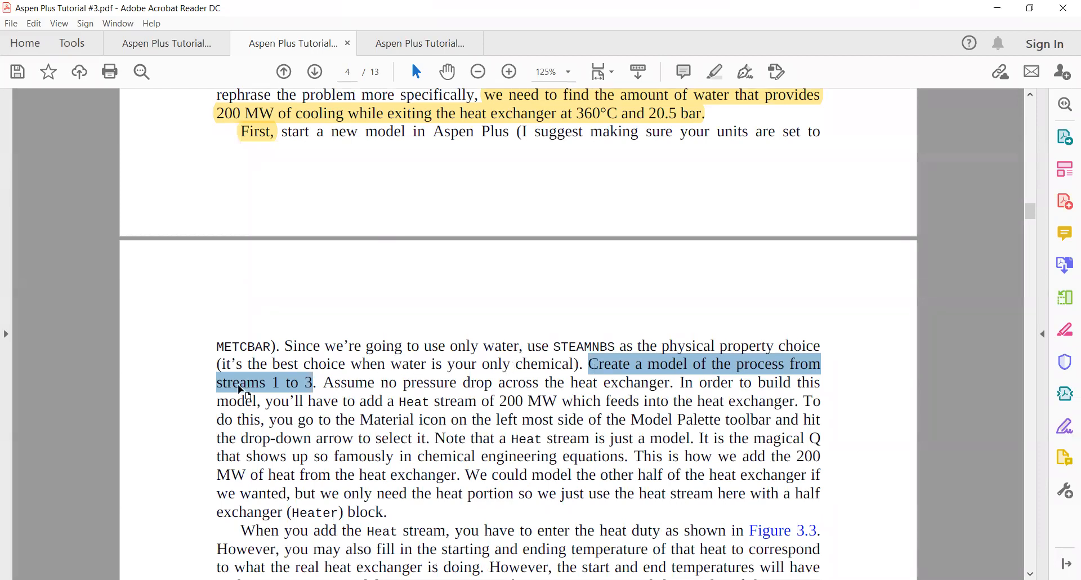
scroll(408, 444, up, 5)
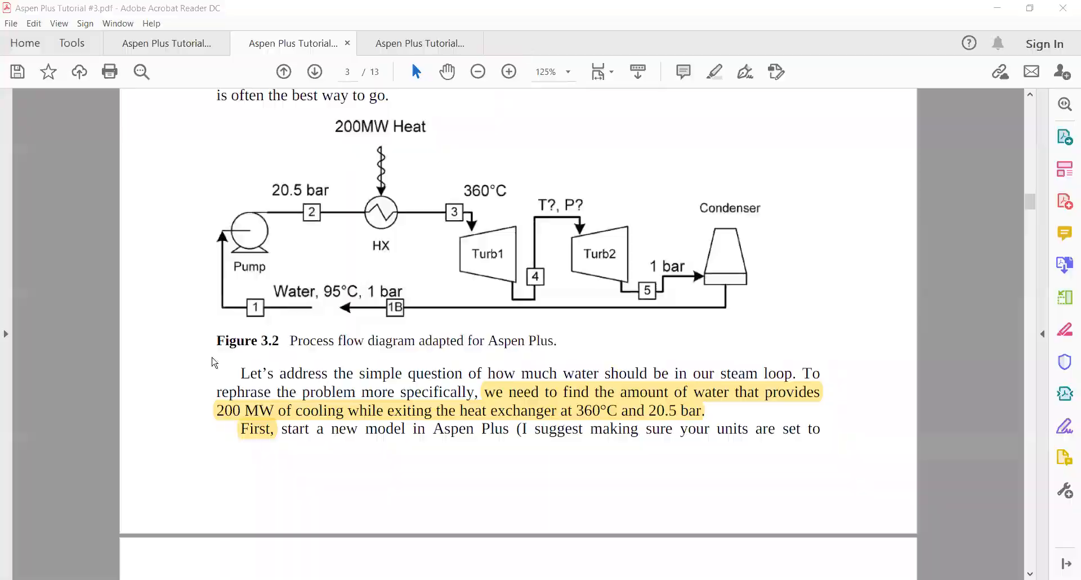
Switch back to Aspen Plus and open the Simulation environment, checking the tutorial's flow diagram once more.
key(alt+Tab)
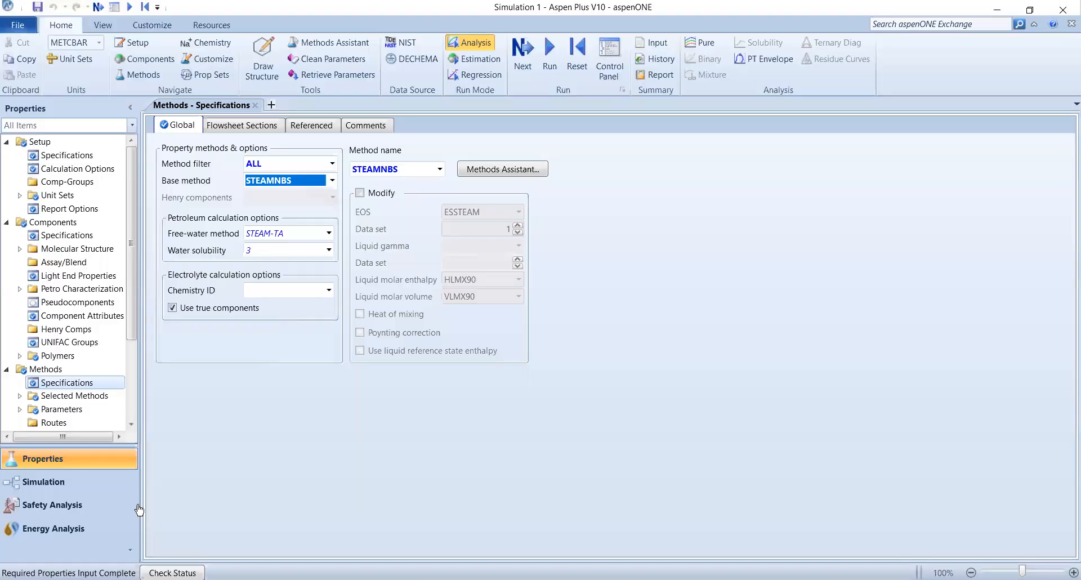
click(52, 492)
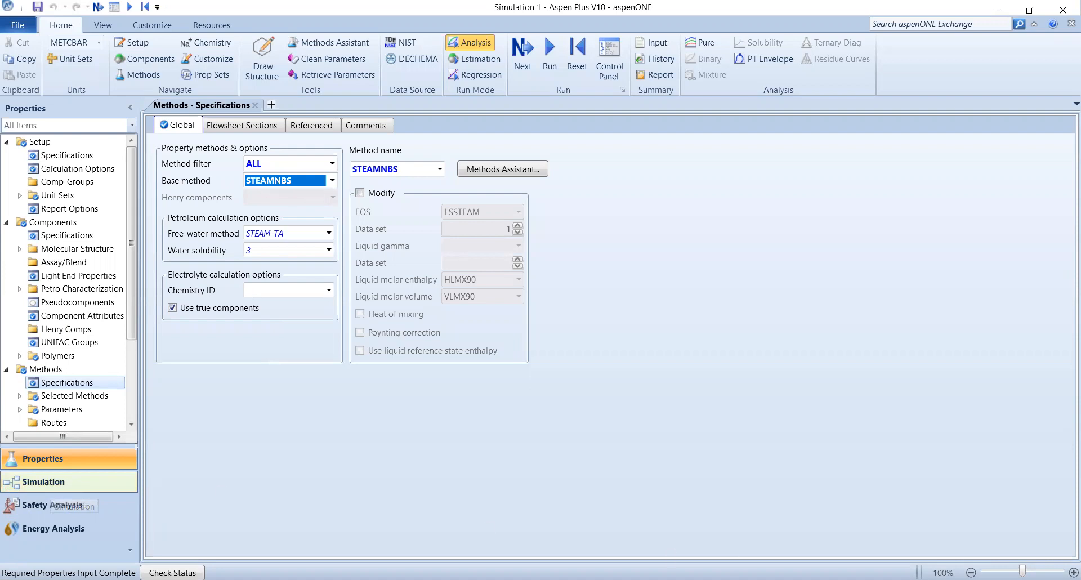
key(alt+Tab)
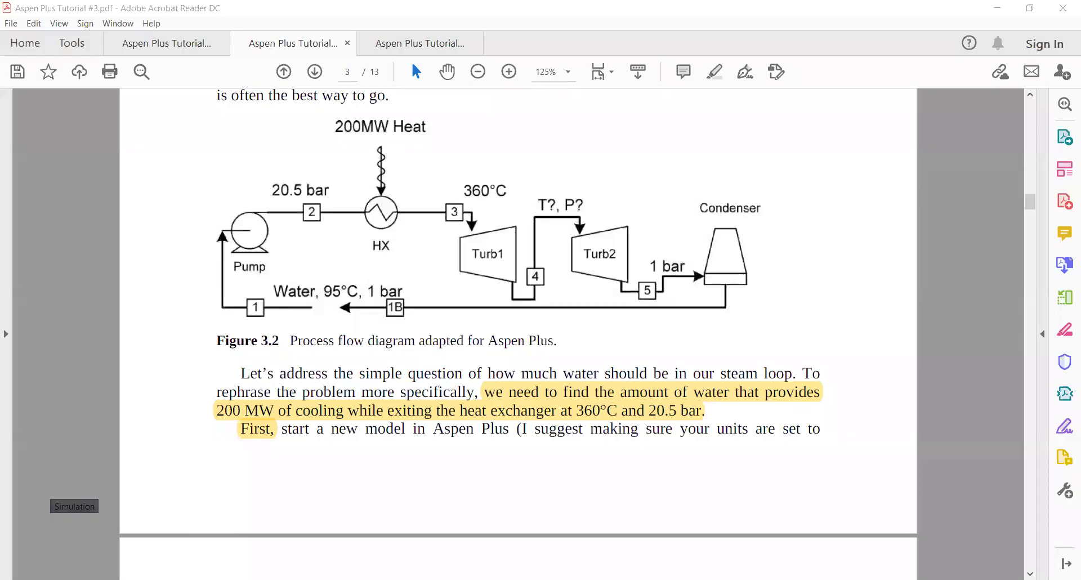
key(alt+Tab)
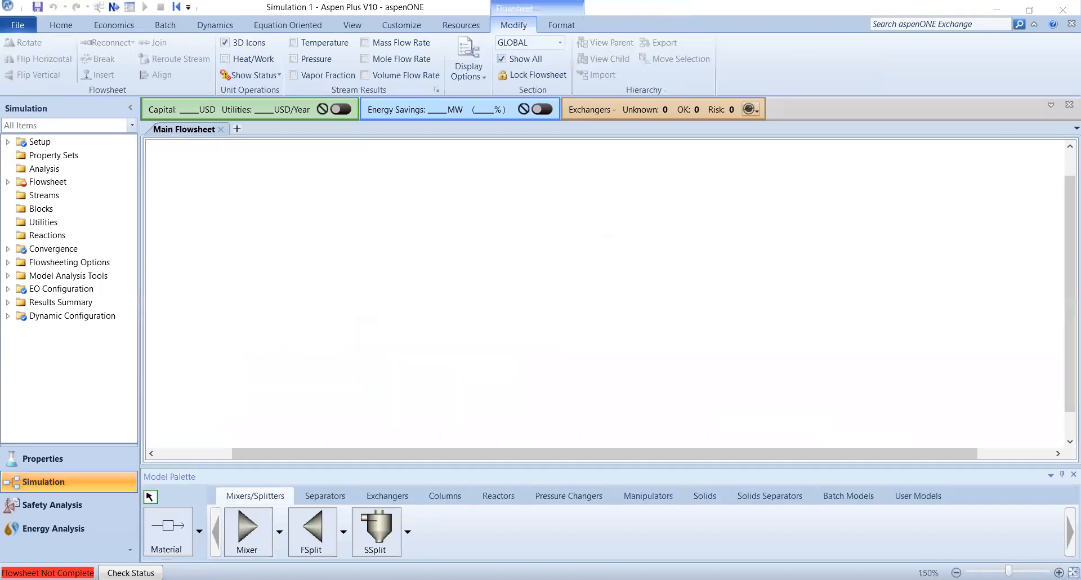
Place a Pump block on the flowsheet and a Heater block to its right.
click(591, 497)
click(247, 530)
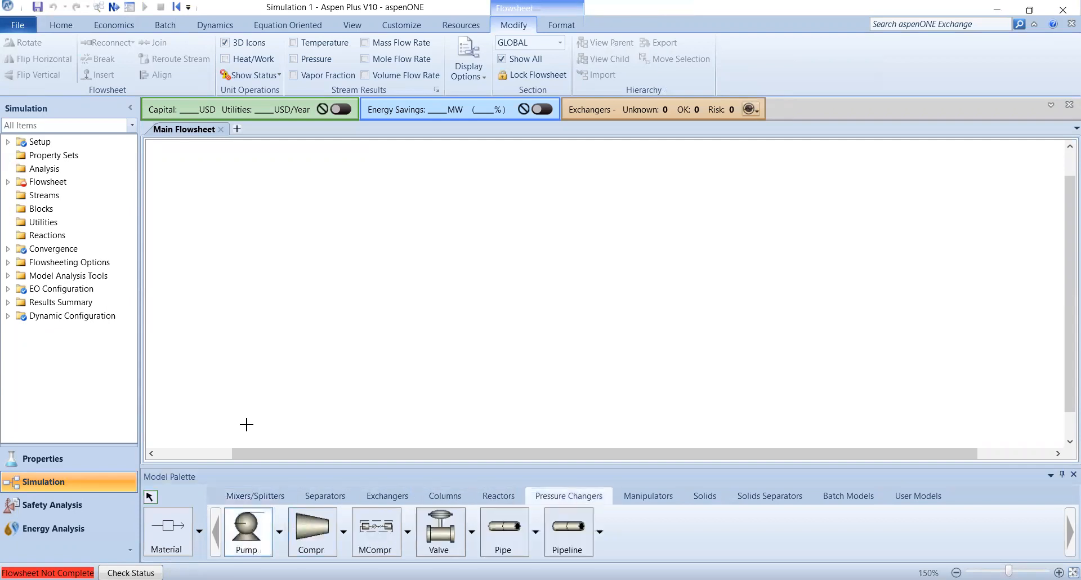
click(296, 253)
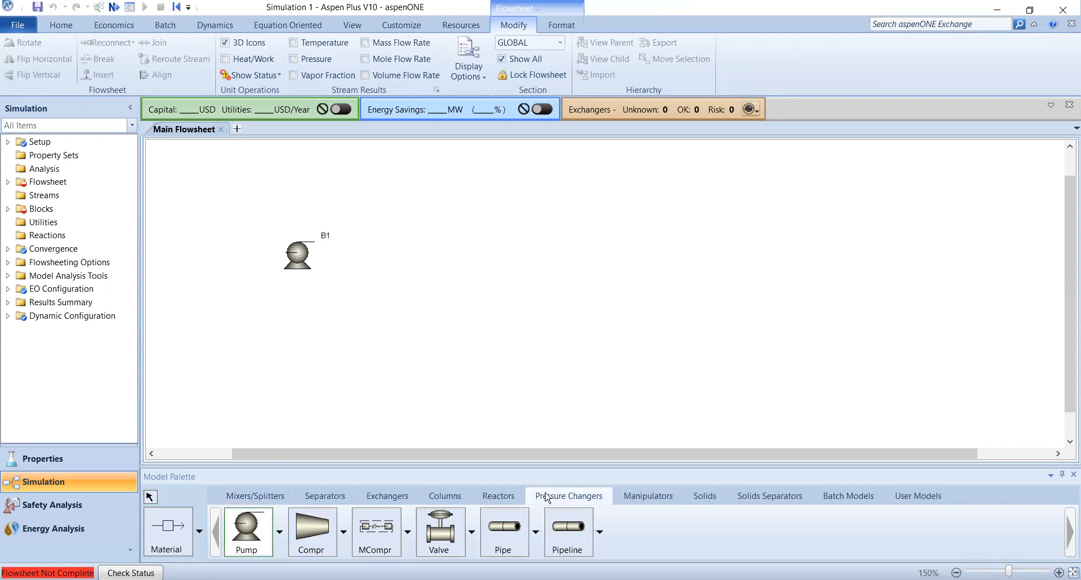
click(387, 496)
click(248, 529)
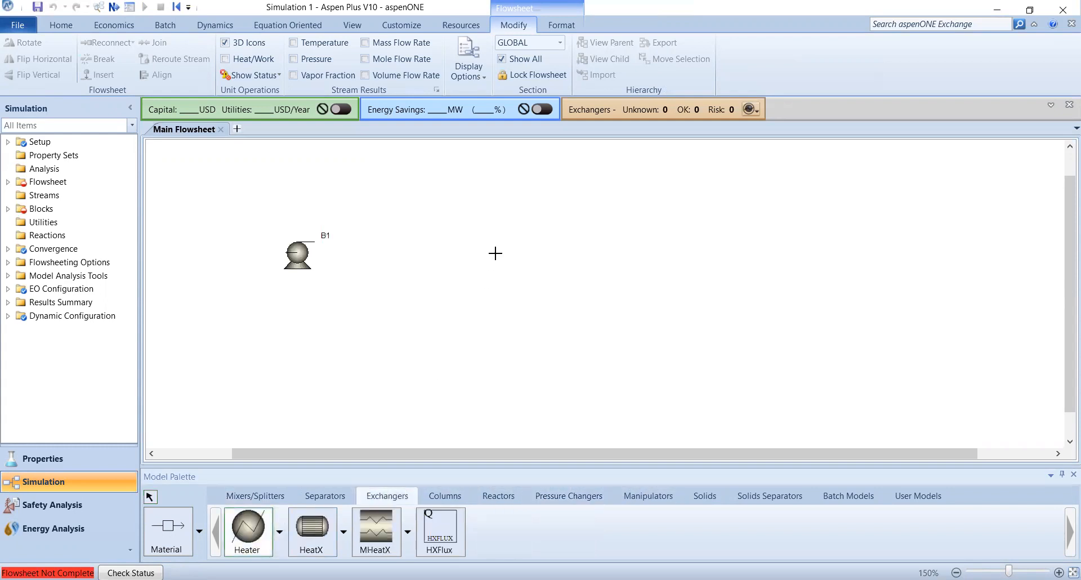
click(461, 248)
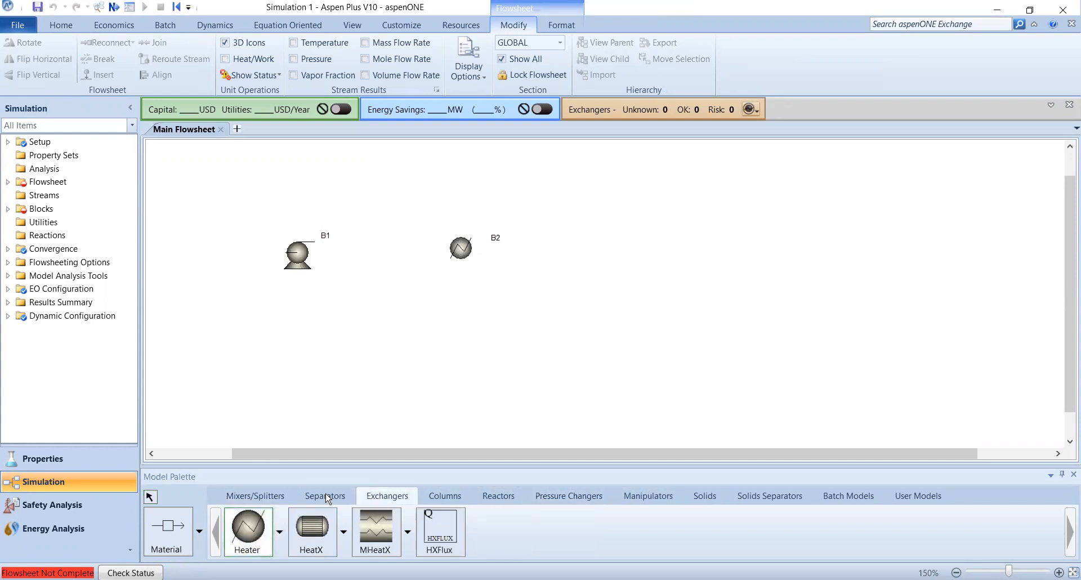
Try a HeatX block below the heater and delete it from the flowsheet.
click(314, 532)
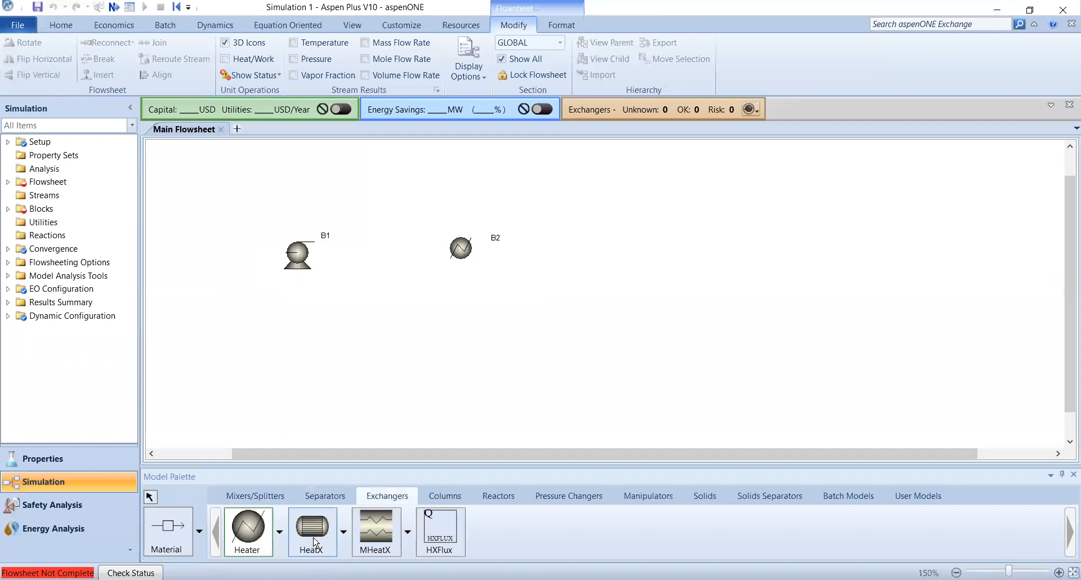
click(461, 298)
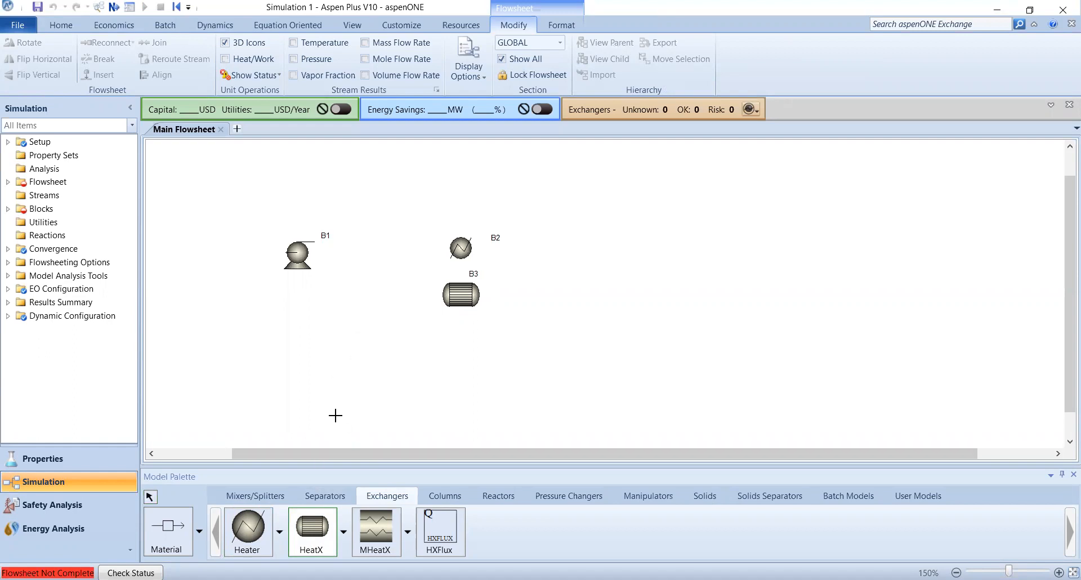
right_click(385, 352)
drag(400, 346, 519, 272)
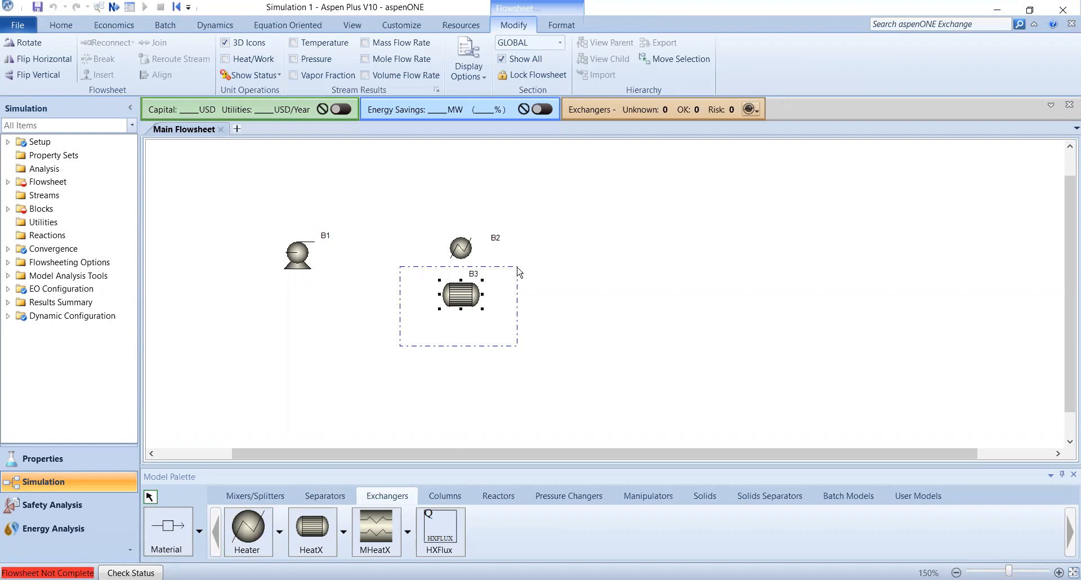
key(Delete)
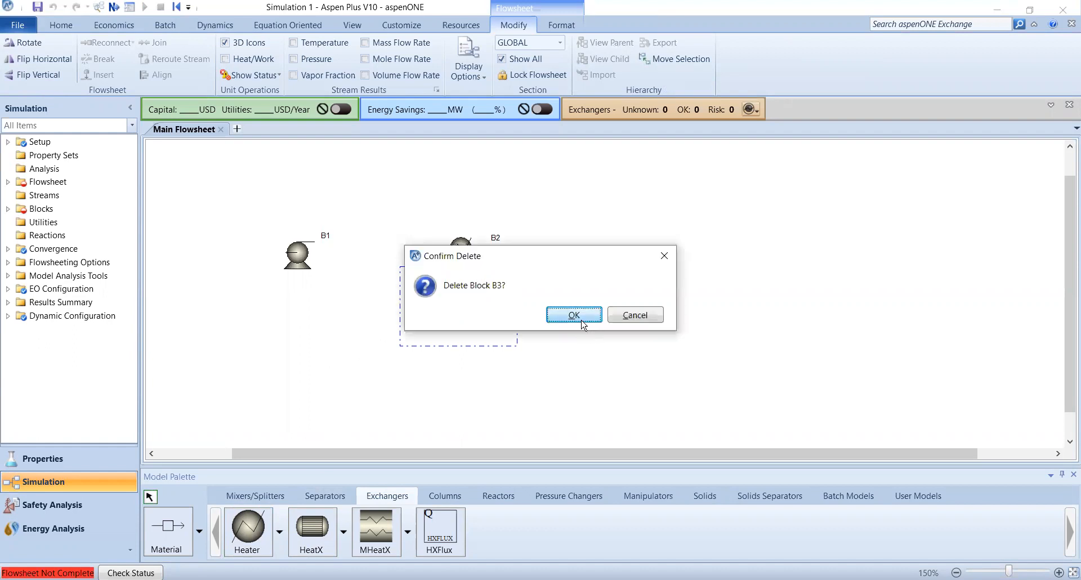
click(583, 325)
Move the pump closer to the heater and connect a material feed stream to the pump inlet.
click(298, 254)
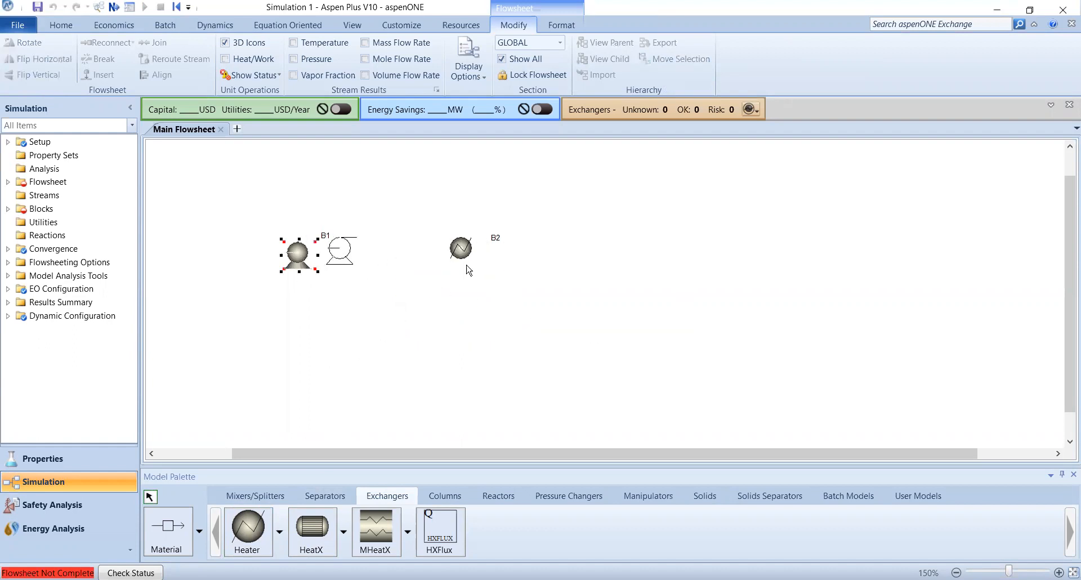
click(168, 530)
click(190, 215)
click(325, 247)
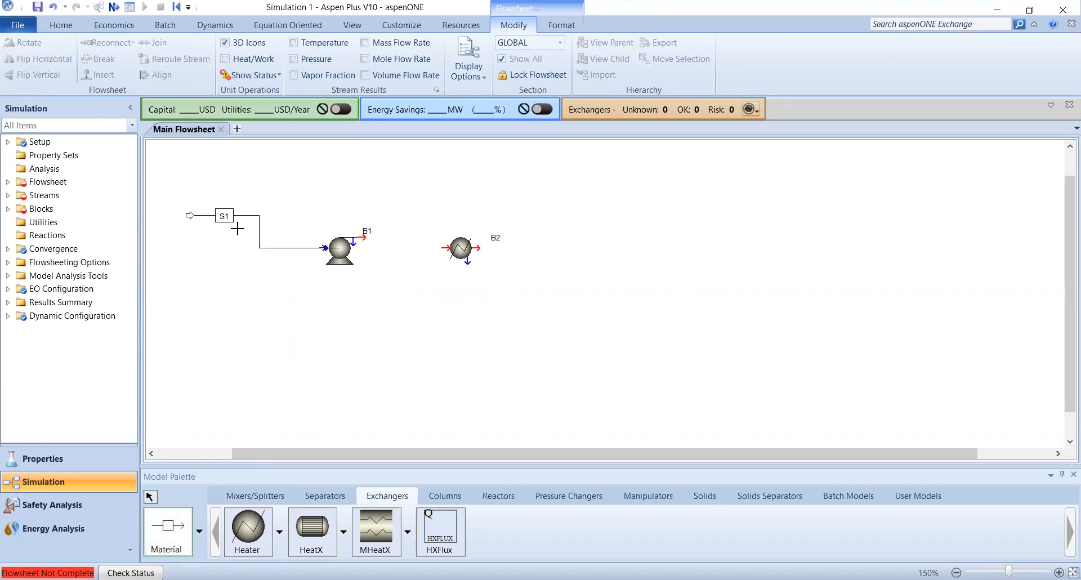
key(Escape)
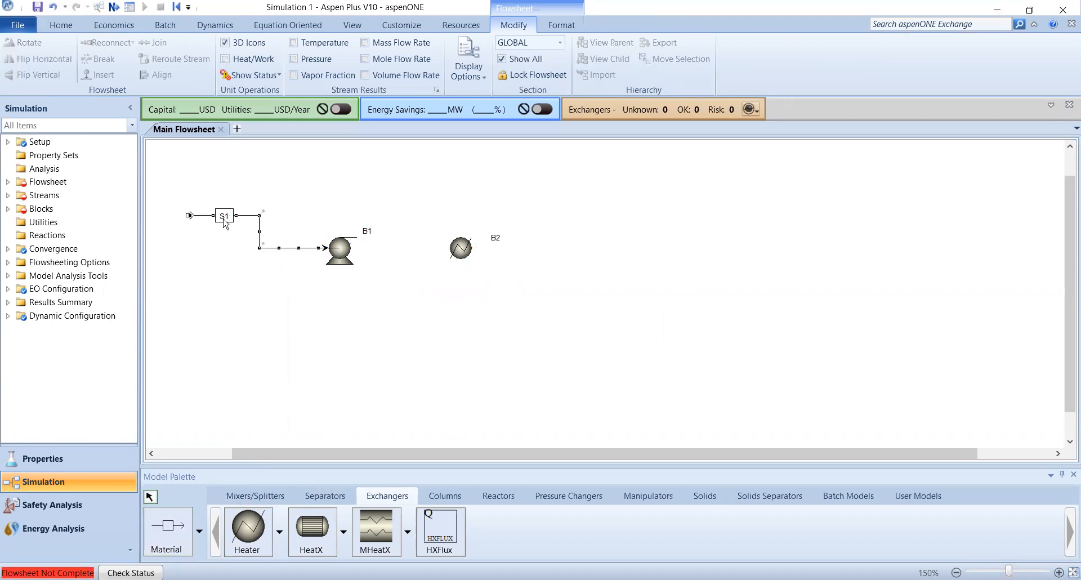
Rename the pump's feed stream as 1 and the pump block as PUMP.
right_click(224, 221)
click(265, 408)
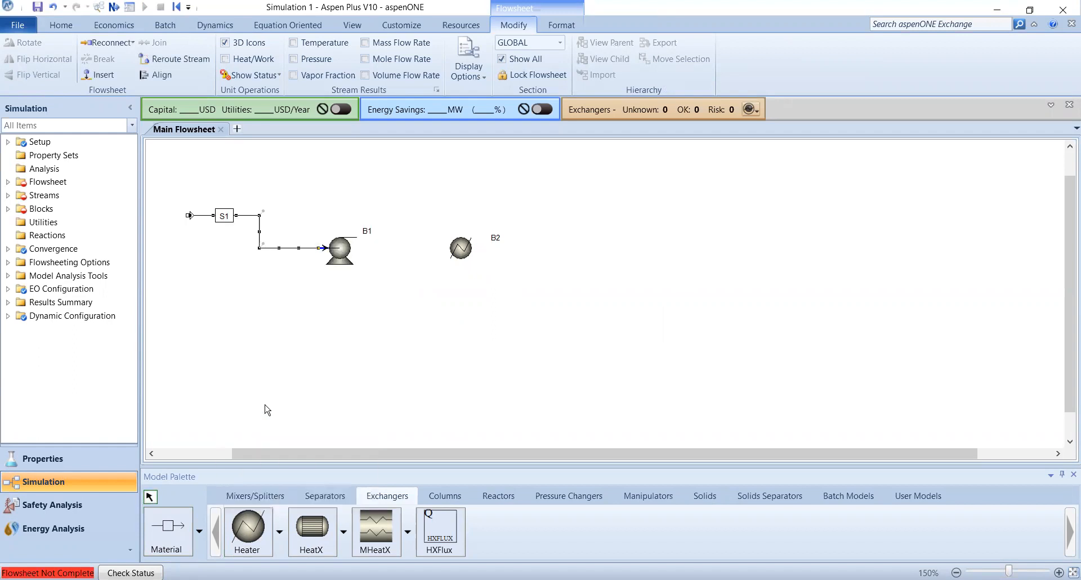
text(1)
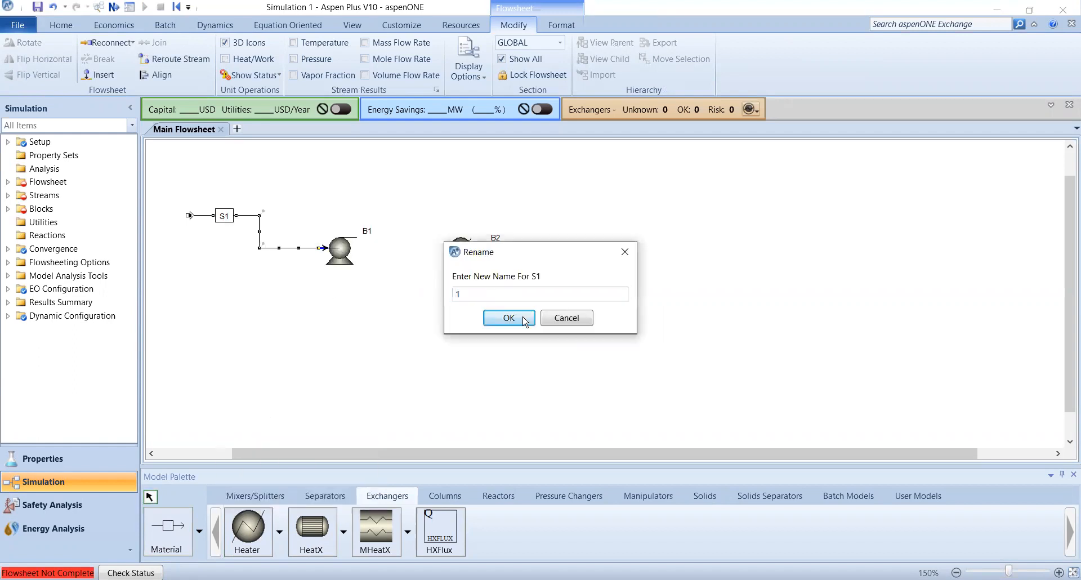
click(524, 319)
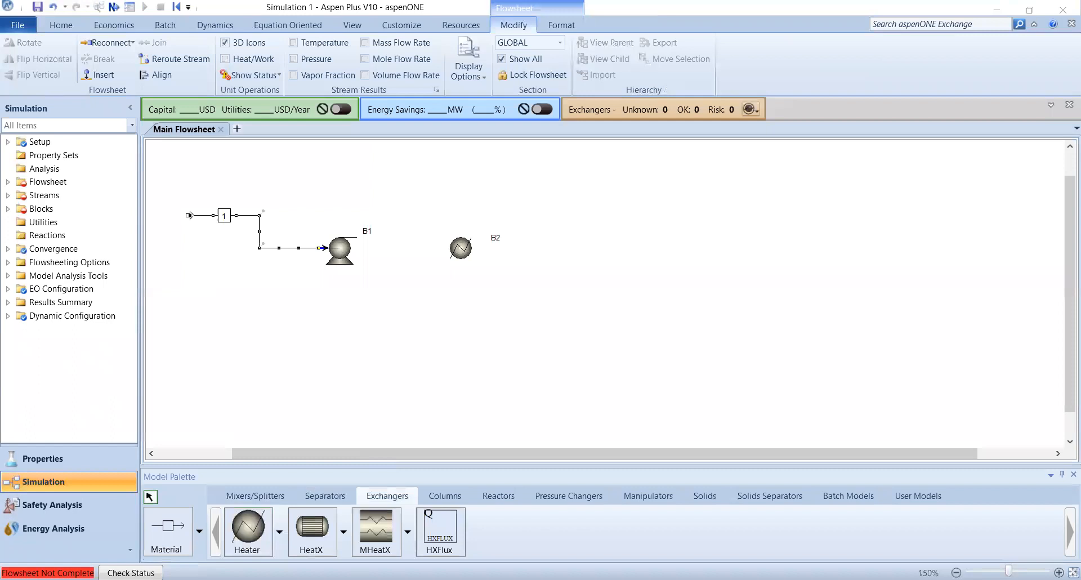
right_click(334, 262)
click(382, 449)
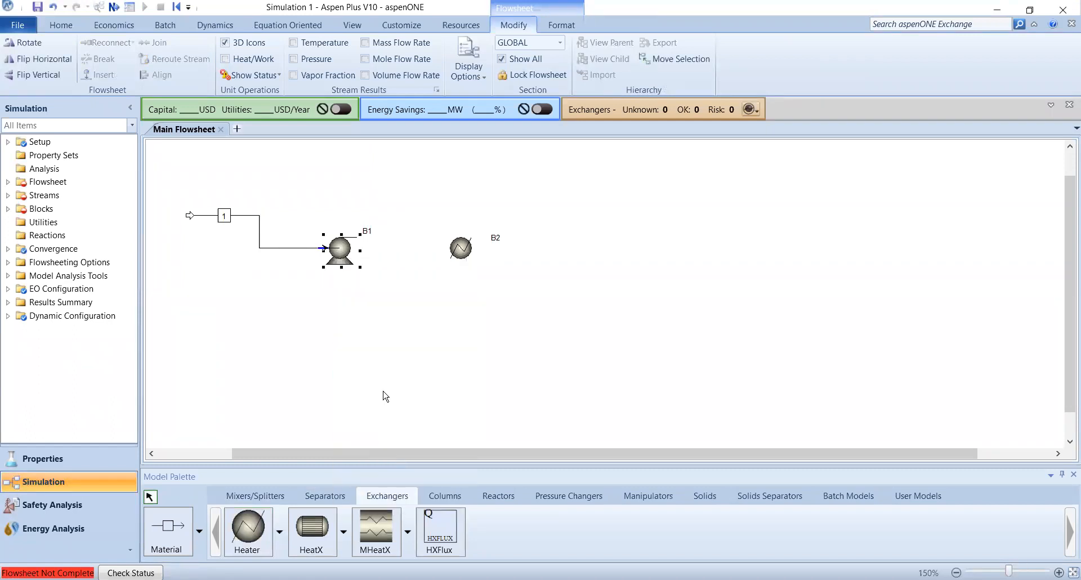
text(PUMP)
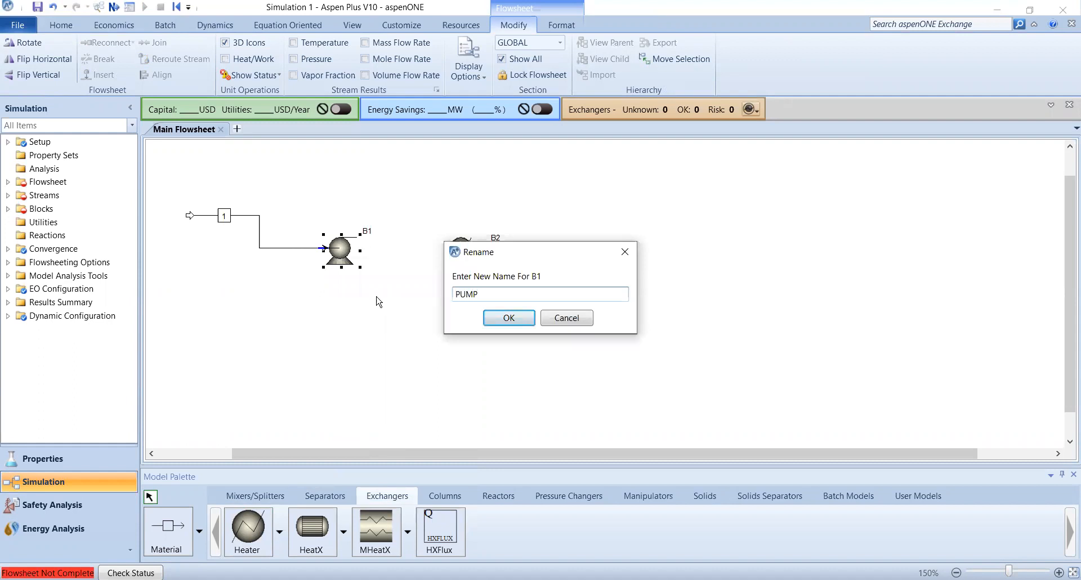
click(495, 318)
Connect a material stream from the pump outlet to the heater inlet and add a product stream leaving the heater.
click(165, 544)
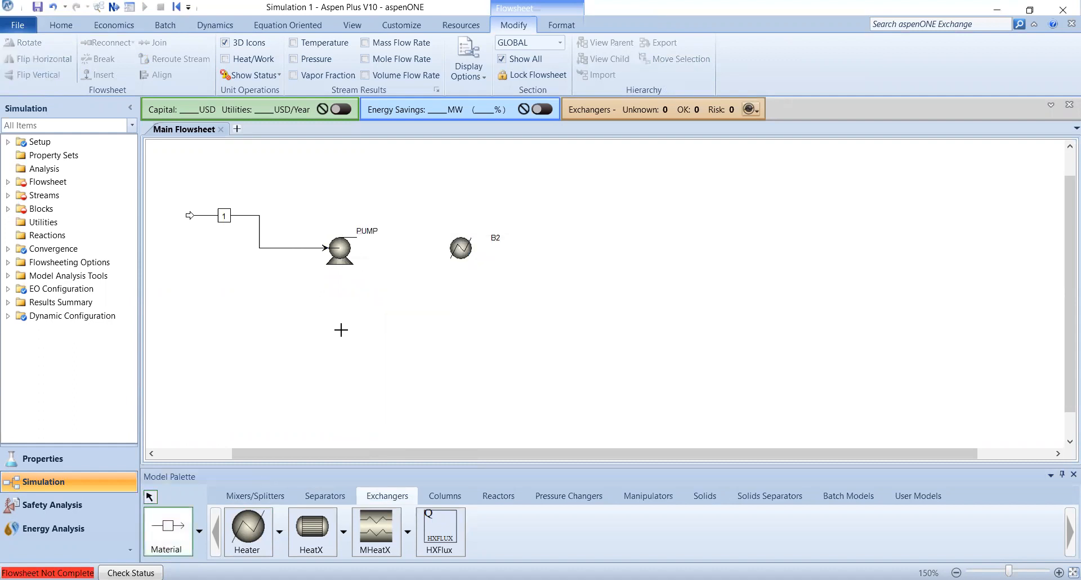
click(361, 237)
click(445, 246)
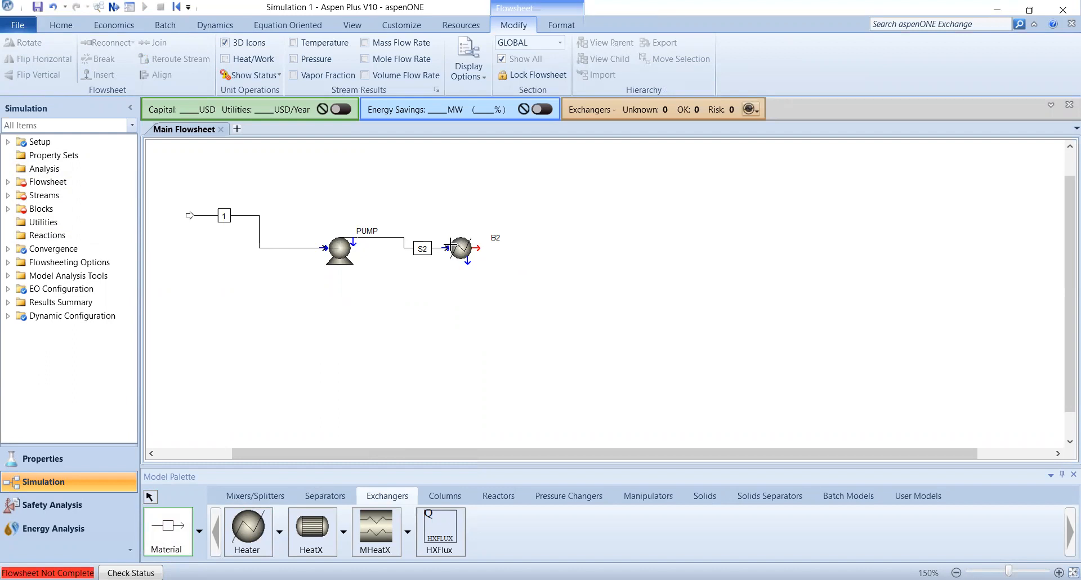
click(474, 248)
click(555, 243)
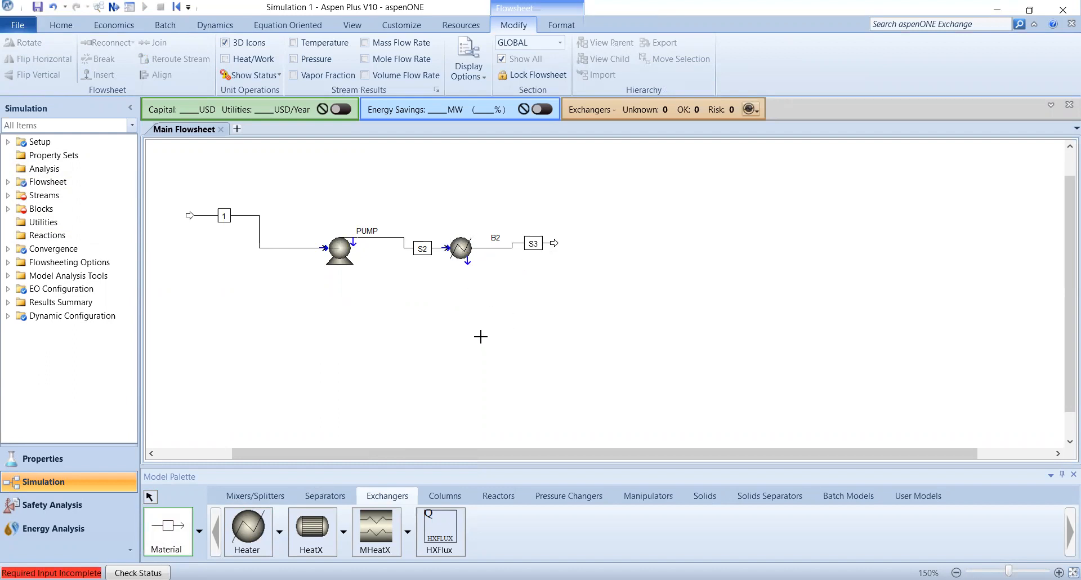
key(Escape)
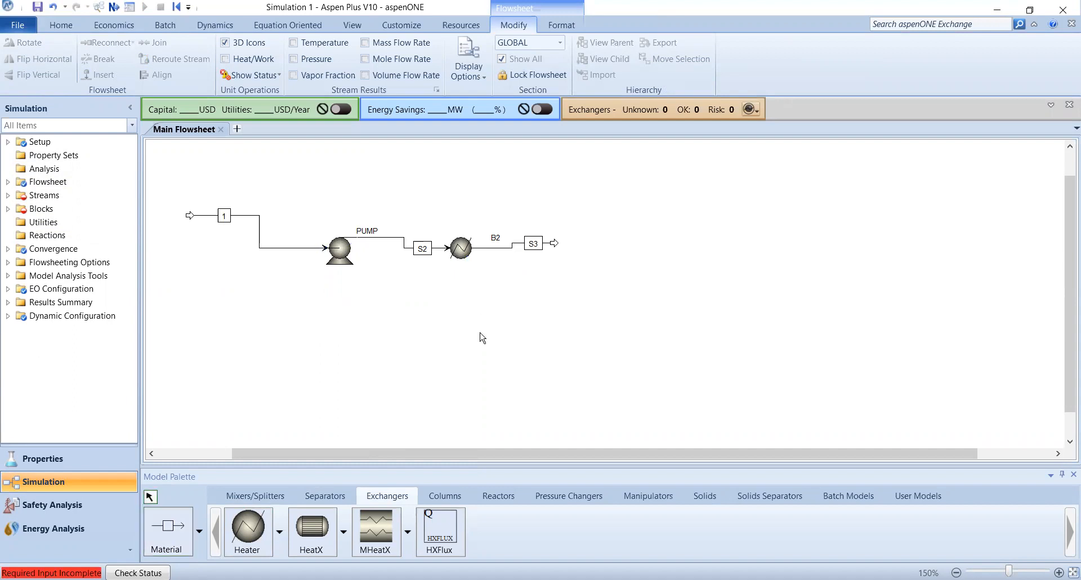
Rename the stream between pump and heater as 2 and the heater's product stream as 3.
right_click(426, 251)
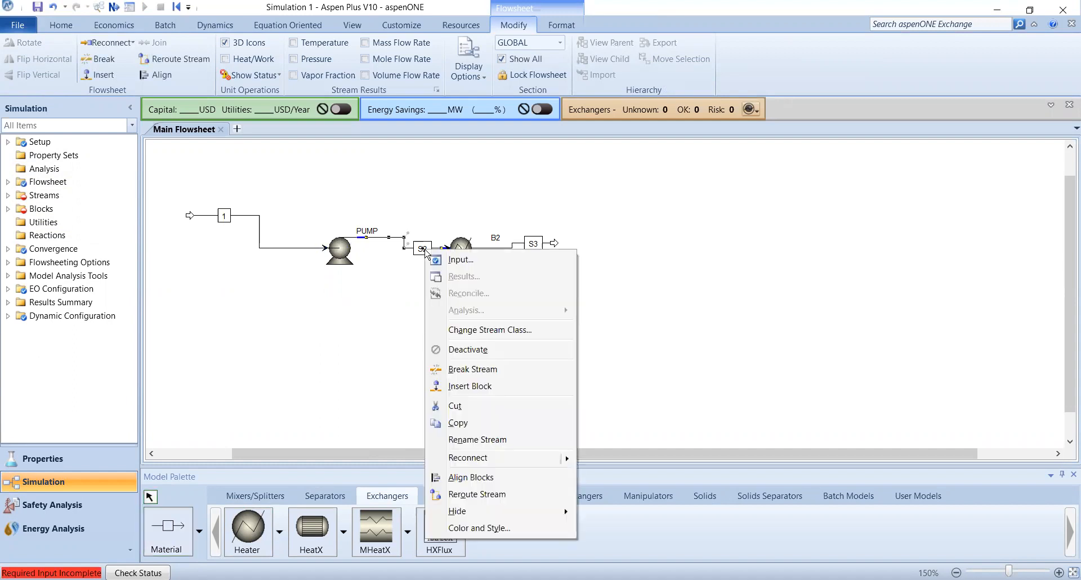
click(484, 439)
text(2)
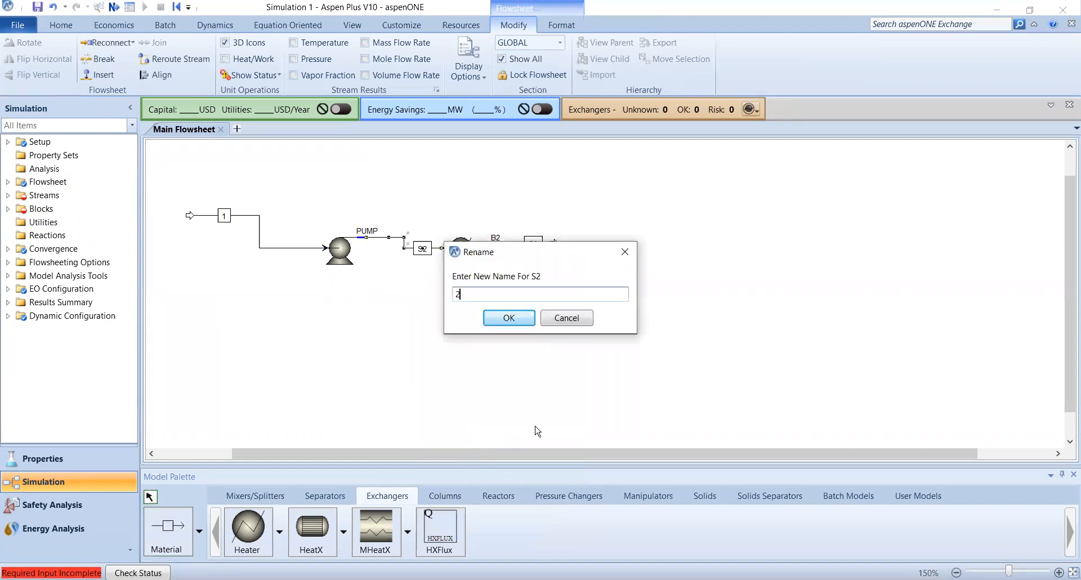
click(510, 317)
right_click(533, 242)
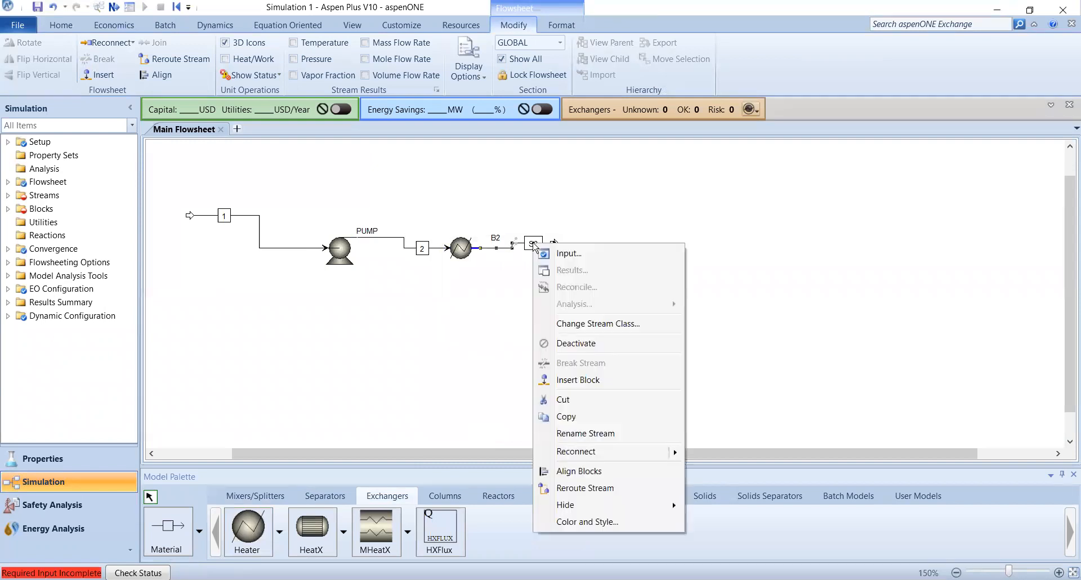
click(586, 434)
text(3)
click(509, 318)
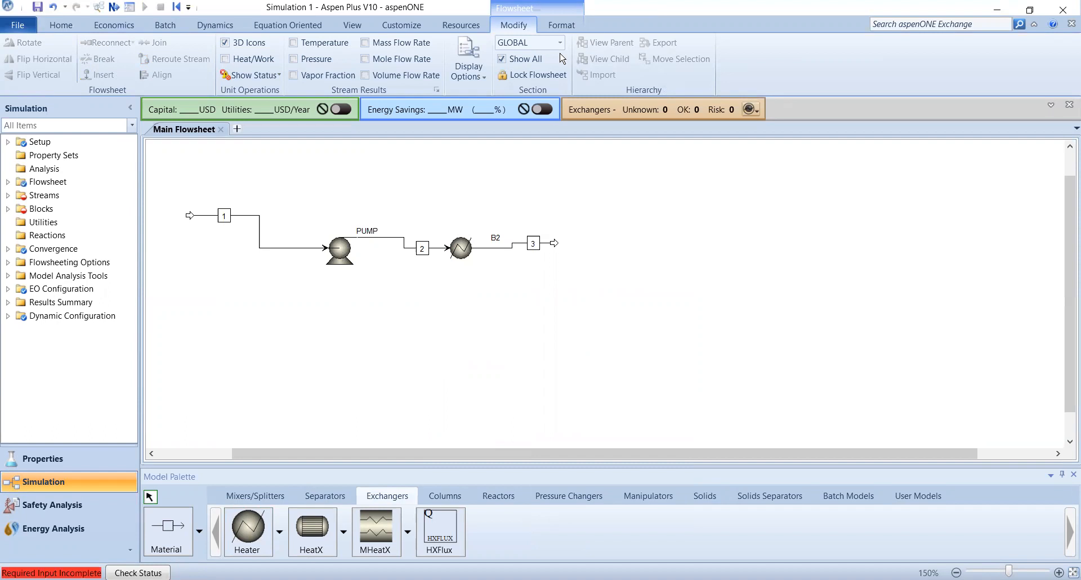
Switch to the tutorial PDF and examine the heat input to the exchanger in the Figure 3.2 flow diagram.
key(alt+Tab)
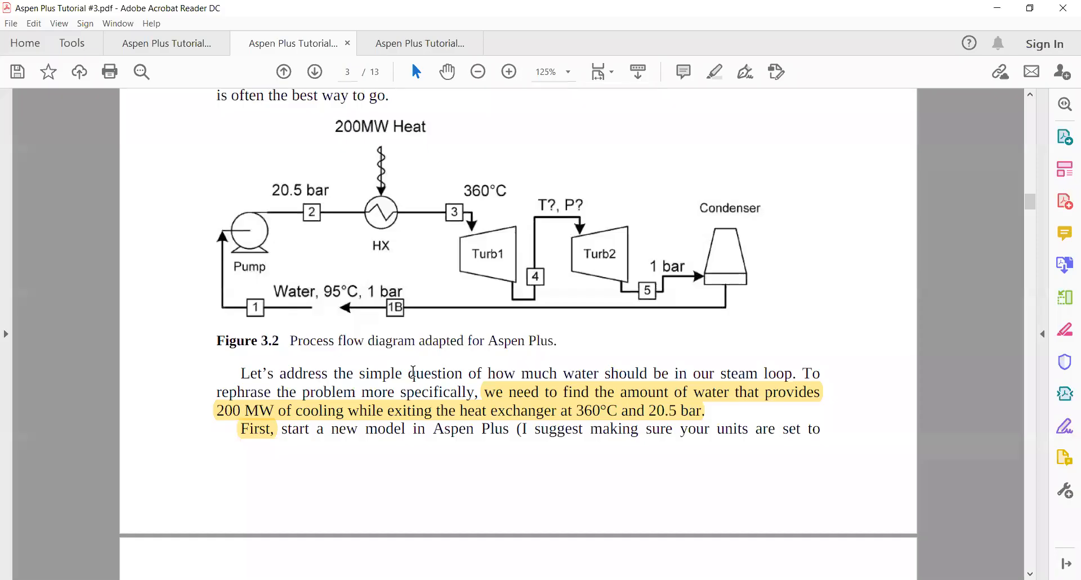
drag(323, 115, 336, 117)
click(318, 121)
drag(439, 118, 325, 197)
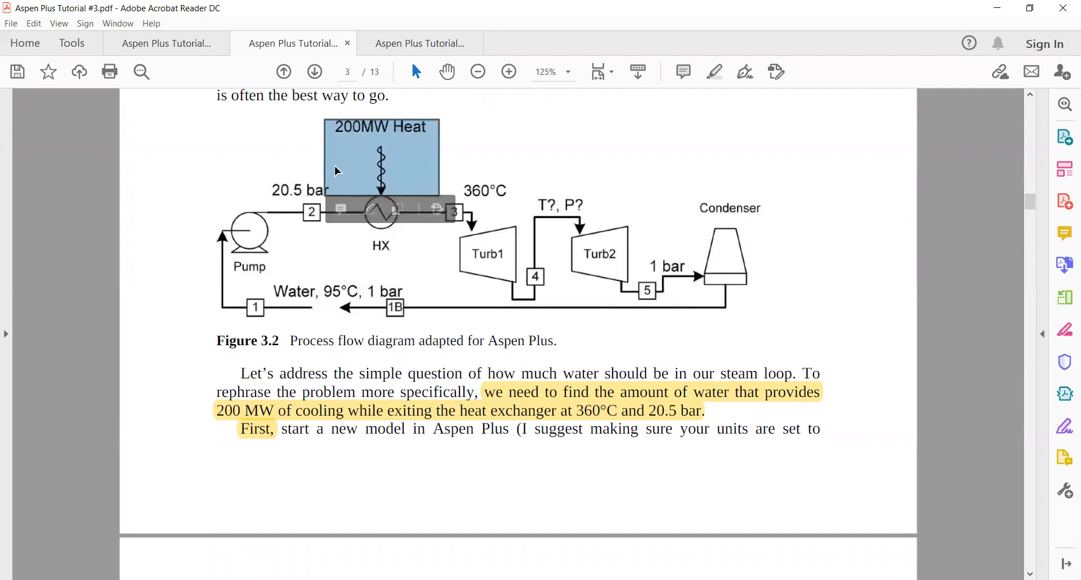
click(290, 154)
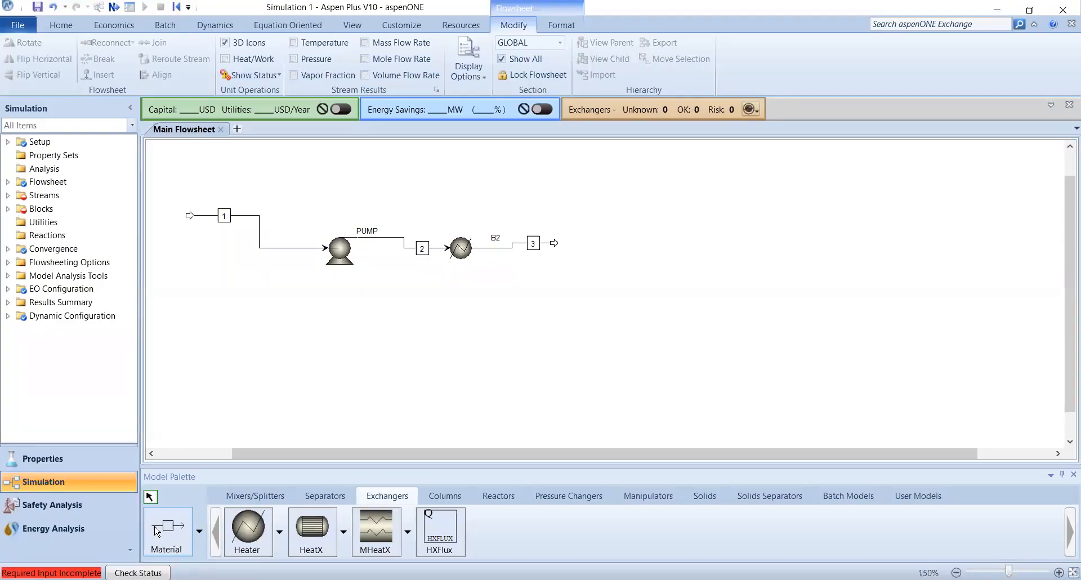
Connect a heat stream to the heater's heat inlet, starting it below and between the pump and the heater.
click(200, 535)
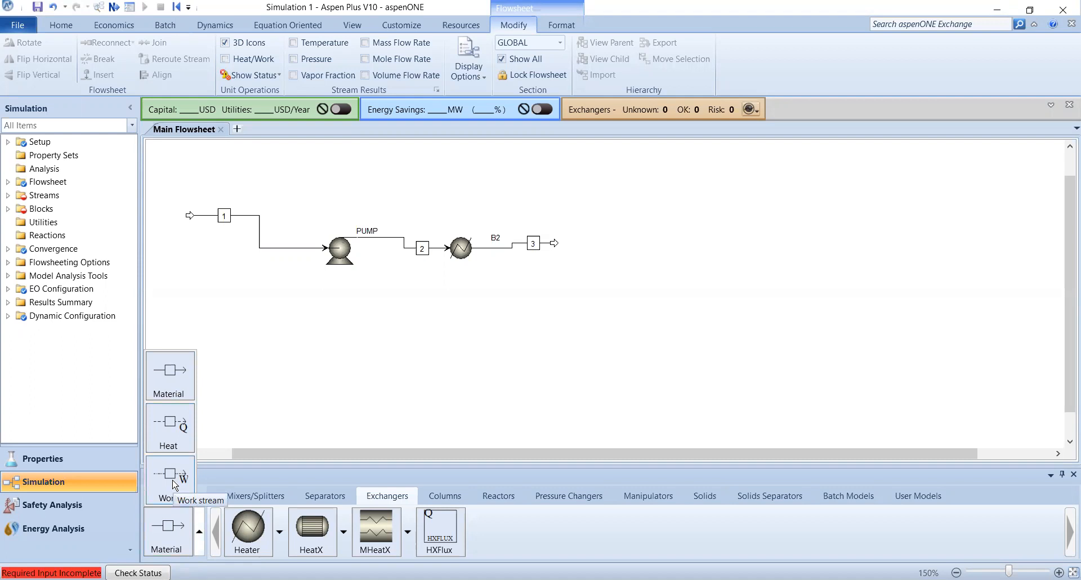
click(181, 432)
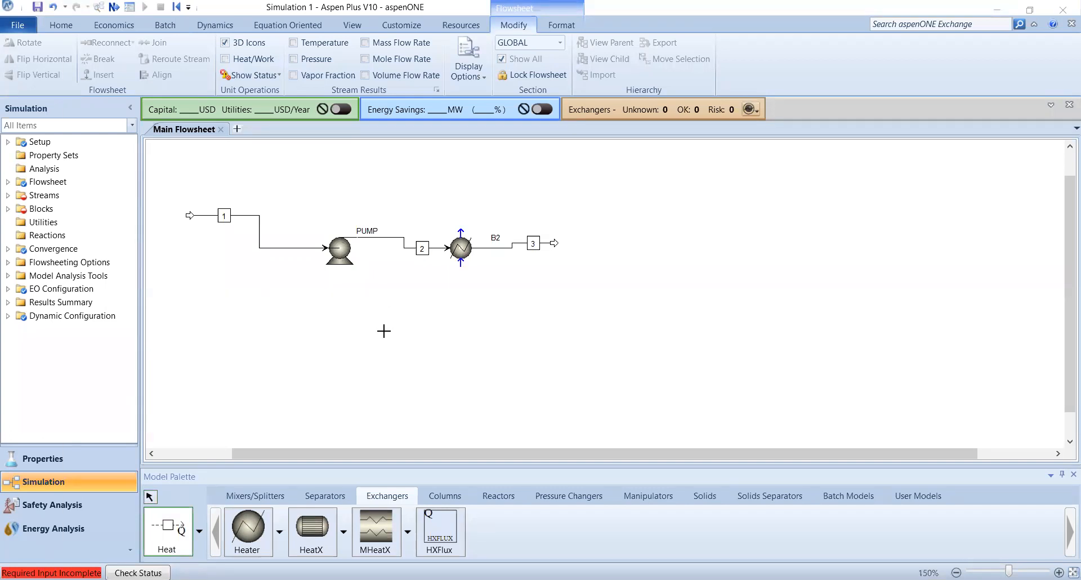
click(361, 324)
click(458, 263)
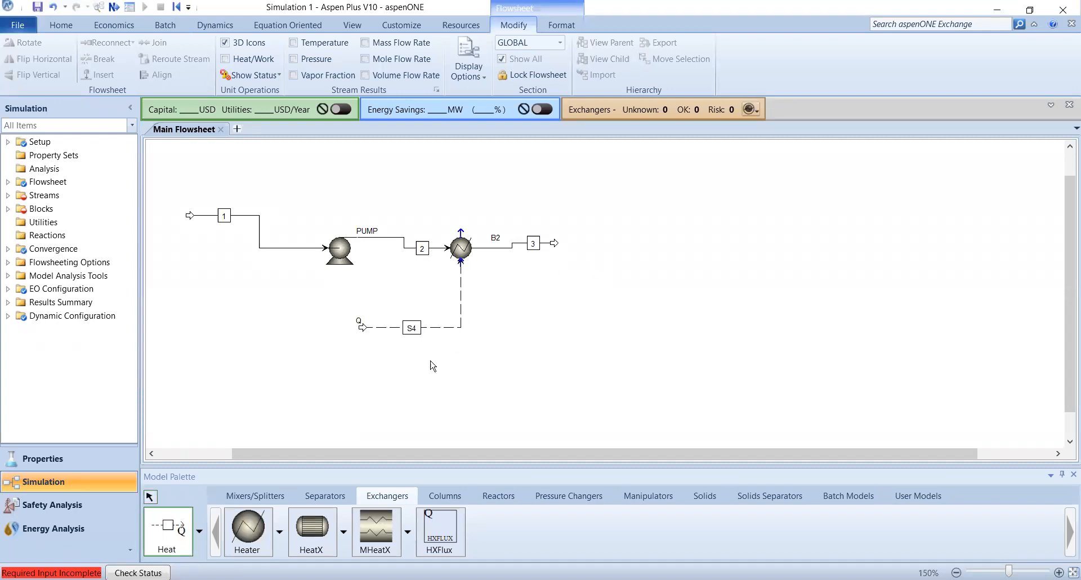
key(Escape)
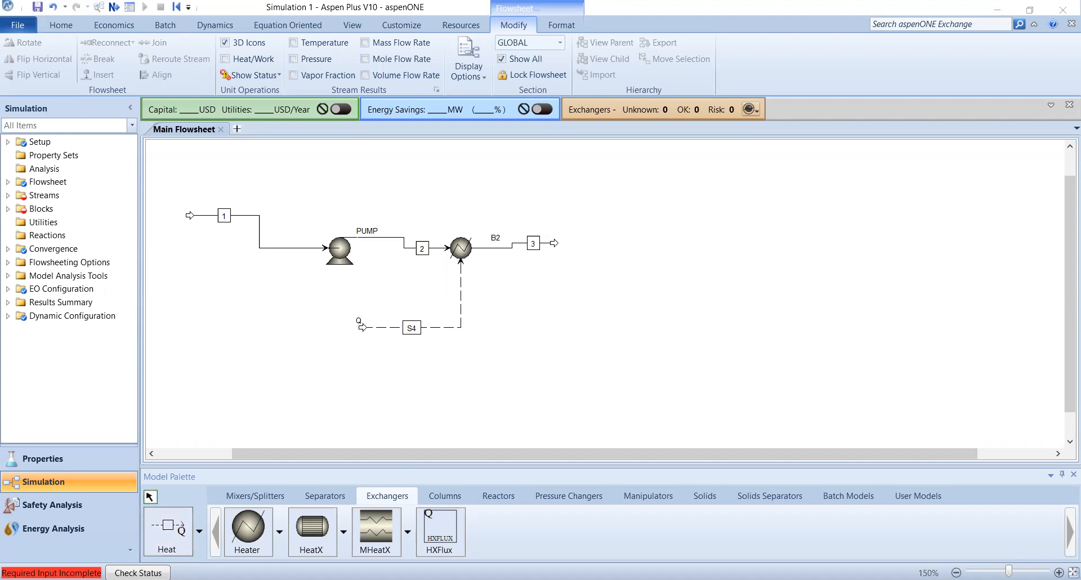
Try to rename the heater's heat stream as RXTR_HT.
click(413, 329)
text(R)
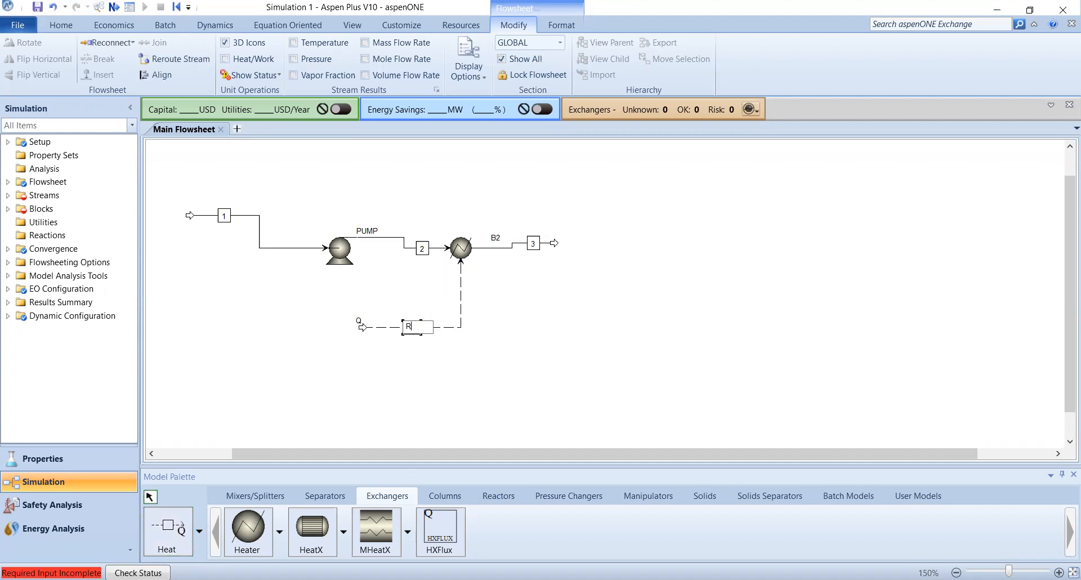
text(XTR HET)
key(BackSpace)
text(A)
key(Return)
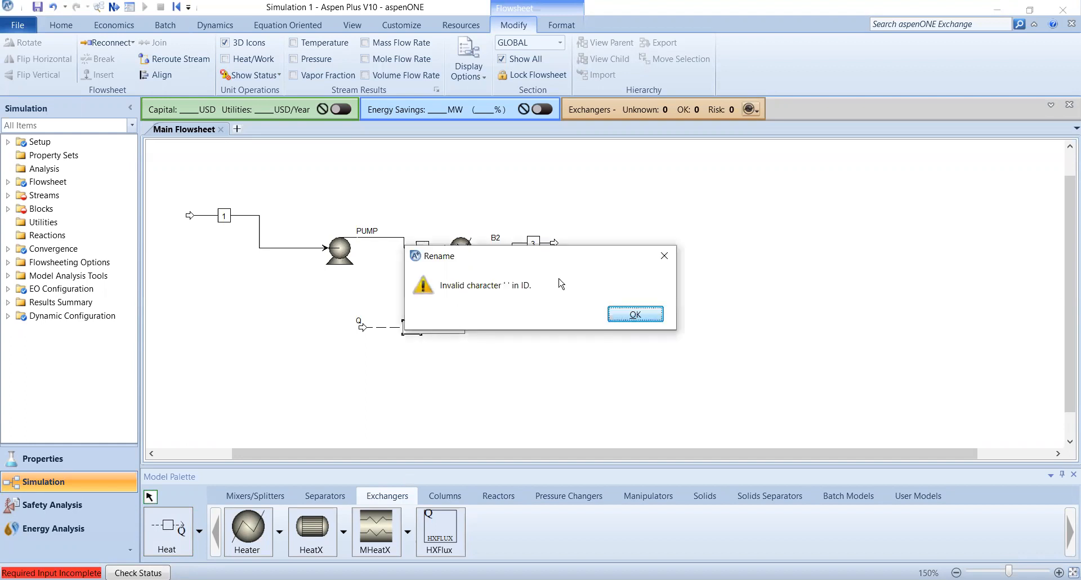
click(632, 314)
text(RXTR_HT)
key(Return)
click(650, 318)
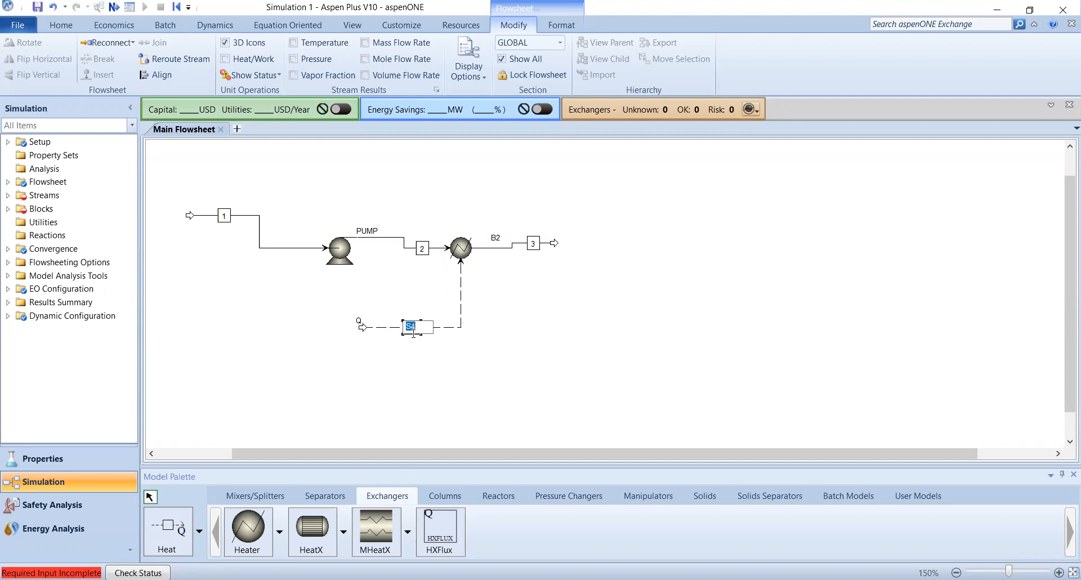
Rename the heat stream as RXTR-HT and the heater block as HEX-1.
text(RXTR-HT)
key(Return)
right_click(466, 247)
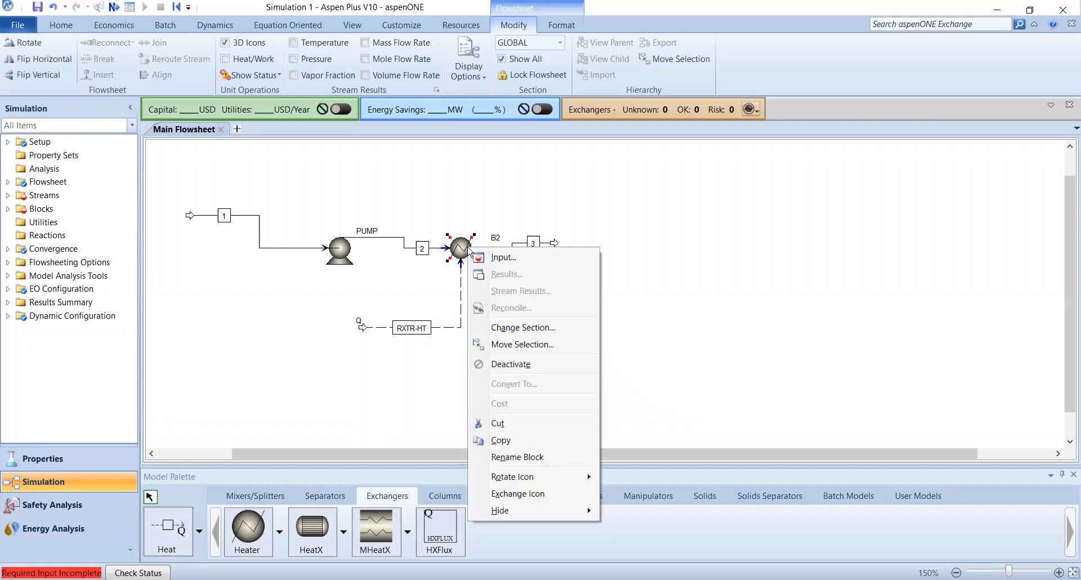
click(517, 457)
text(HEX-1)
click(530, 319)
Place the HEX-1 label above the heater and shift the outer ends of streams 1 and 3 so both run straight.
drag(495, 241, 461, 224)
scroll(492, 331, up, 2)
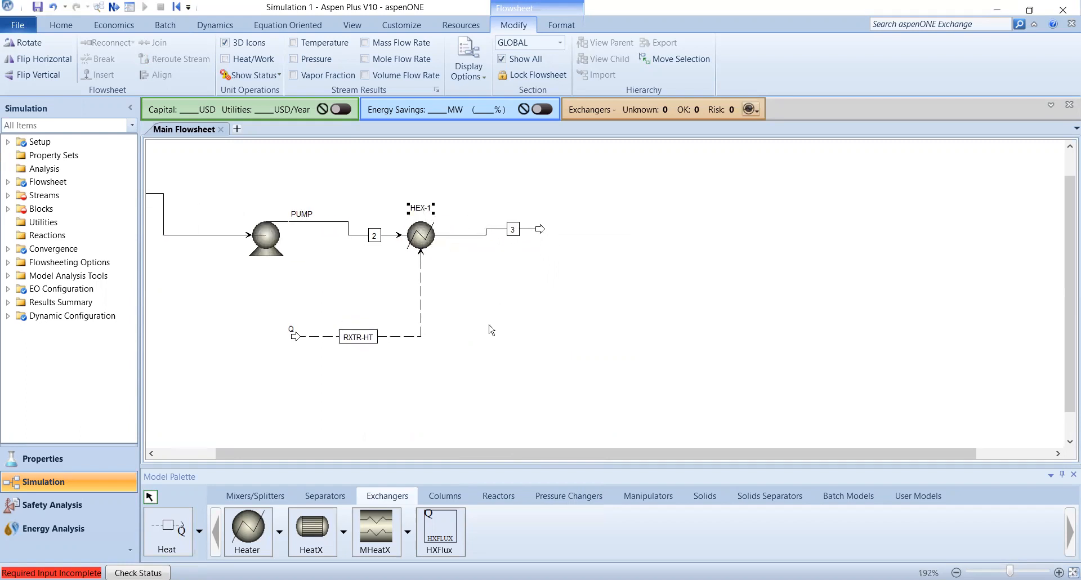
scroll(492, 330, up, 1)
drag(441, 456, 308, 457)
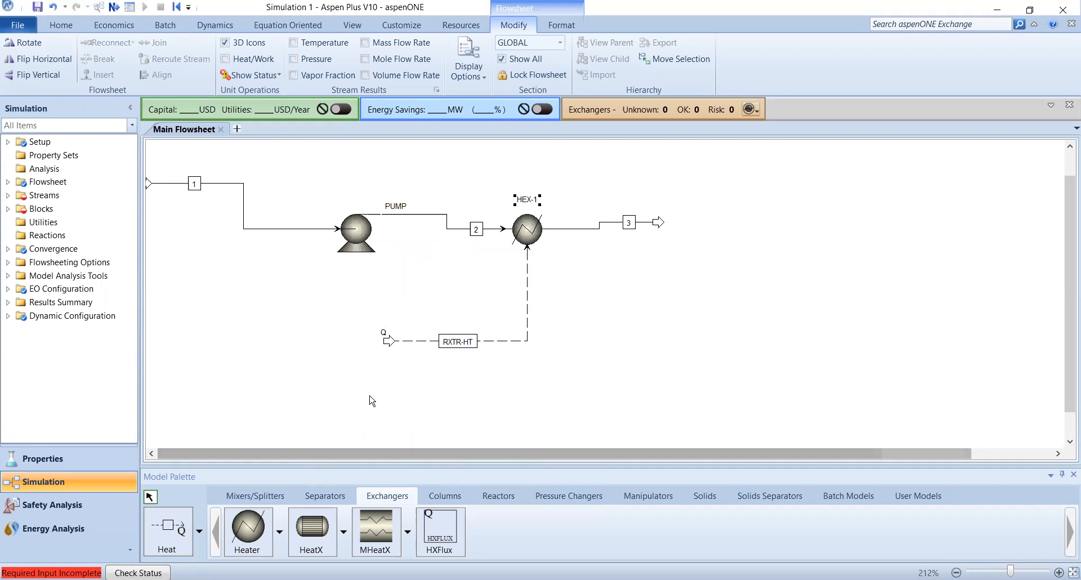
scroll(246, 369, up, 1)
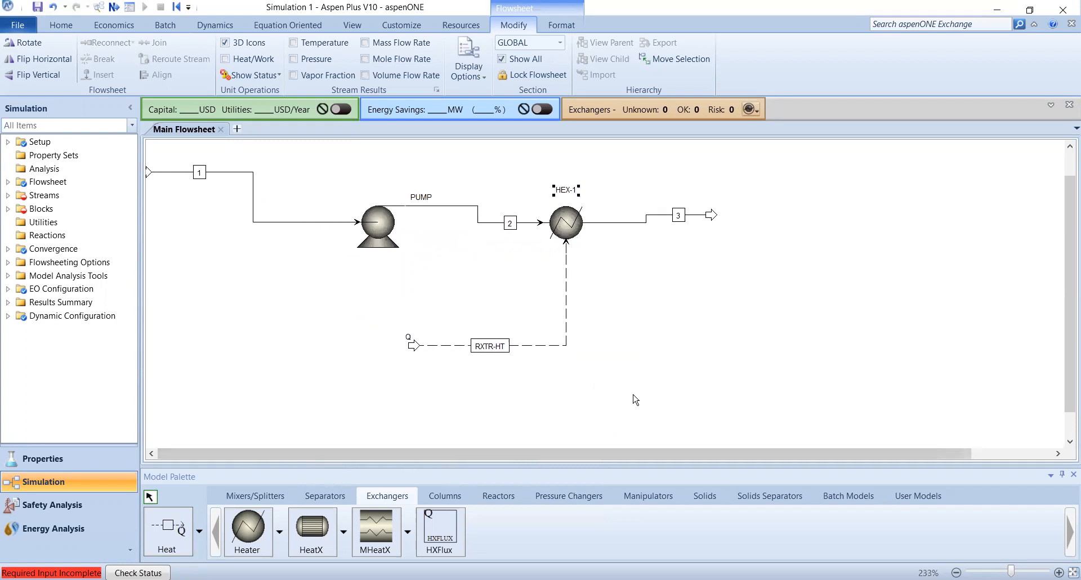
click(150, 172)
drag(218, 211, 246, 222)
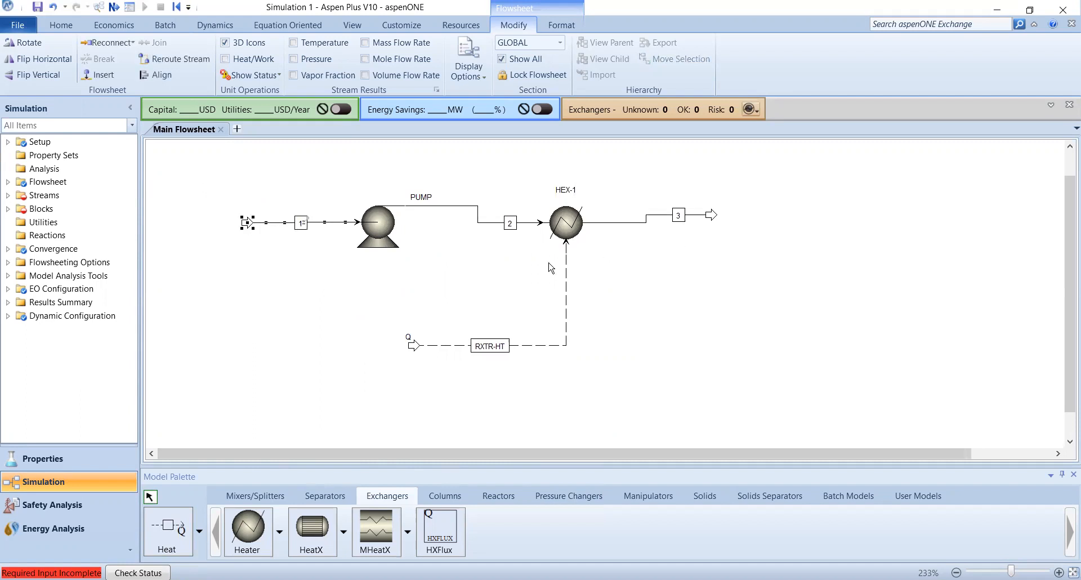
drag(712, 215, 668, 222)
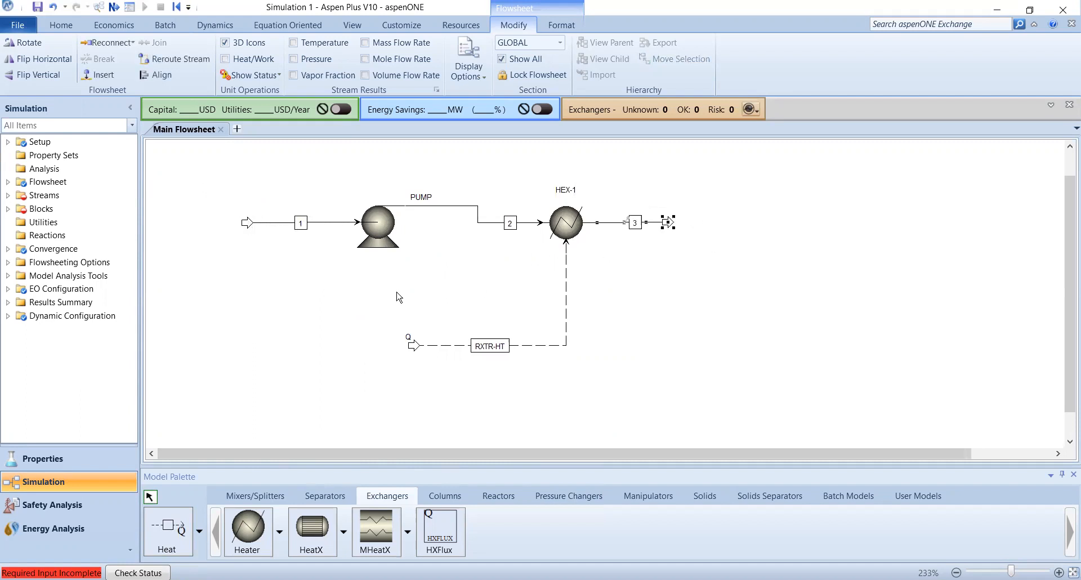
Move the RXTR-HT heat stream and its source closer, just below the HEX-1 heater.
click(567, 301)
drag(399, 358, 582, 286)
click(635, 349)
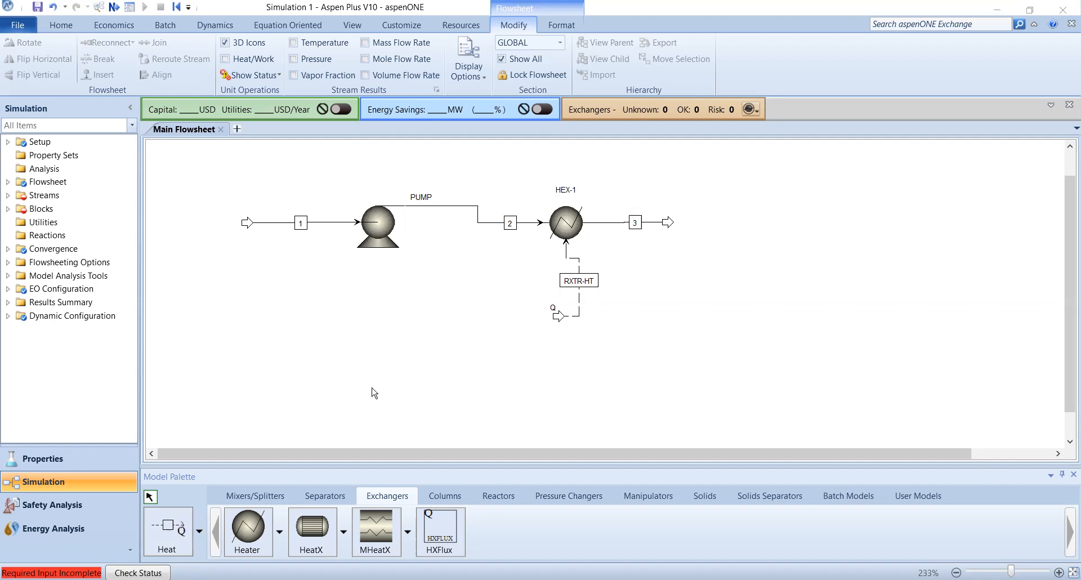
Switch to the tutorial PDF and read the instructions on modelling streams 1 to 3, the heat exchanger's pressure drop and the heat stream.
key(alt+Tab)
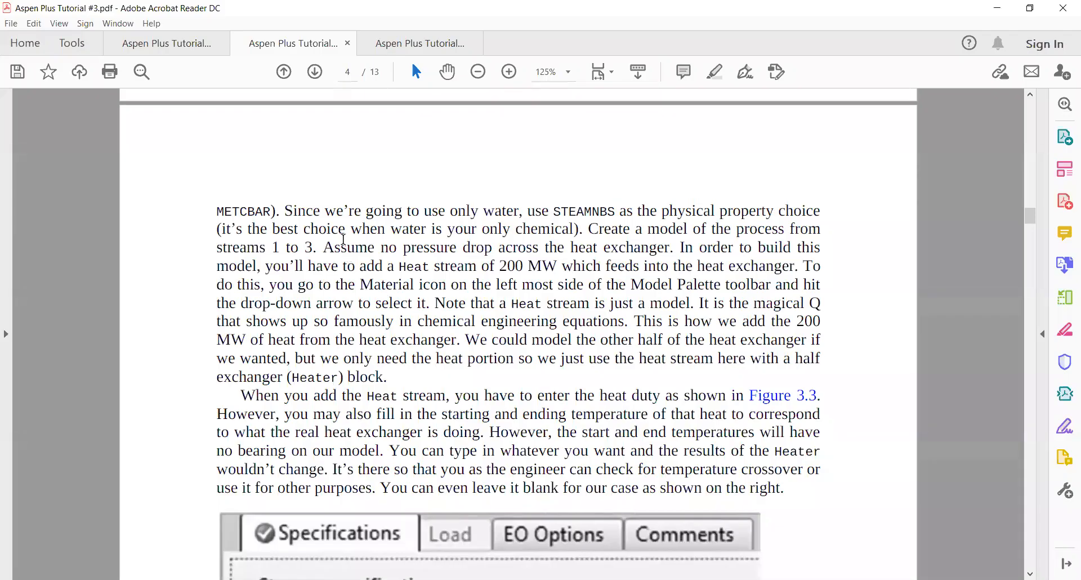
drag(591, 229, 319, 247)
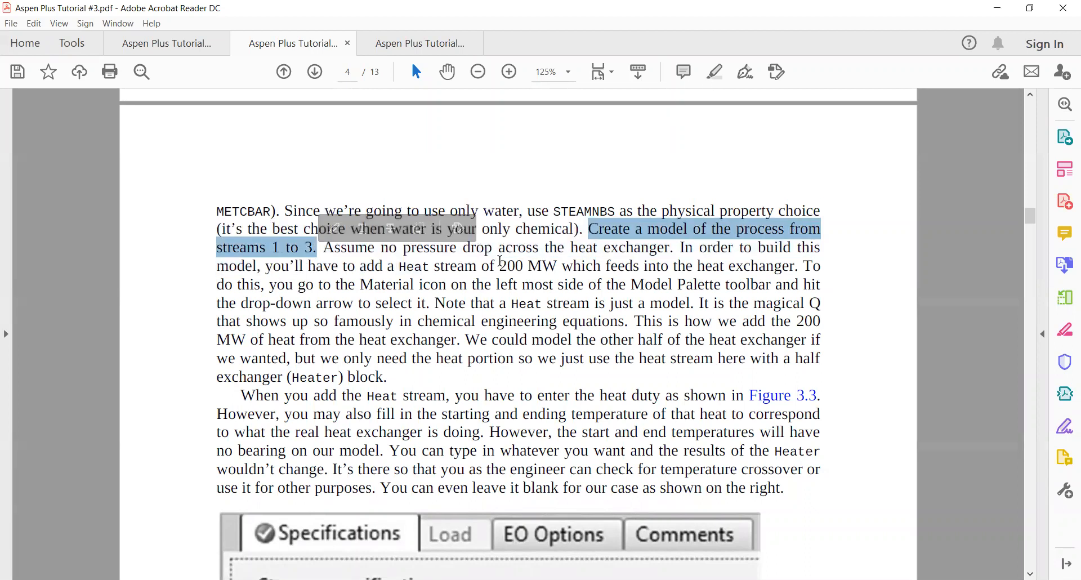
click(337, 247)
drag(325, 248, 764, 265)
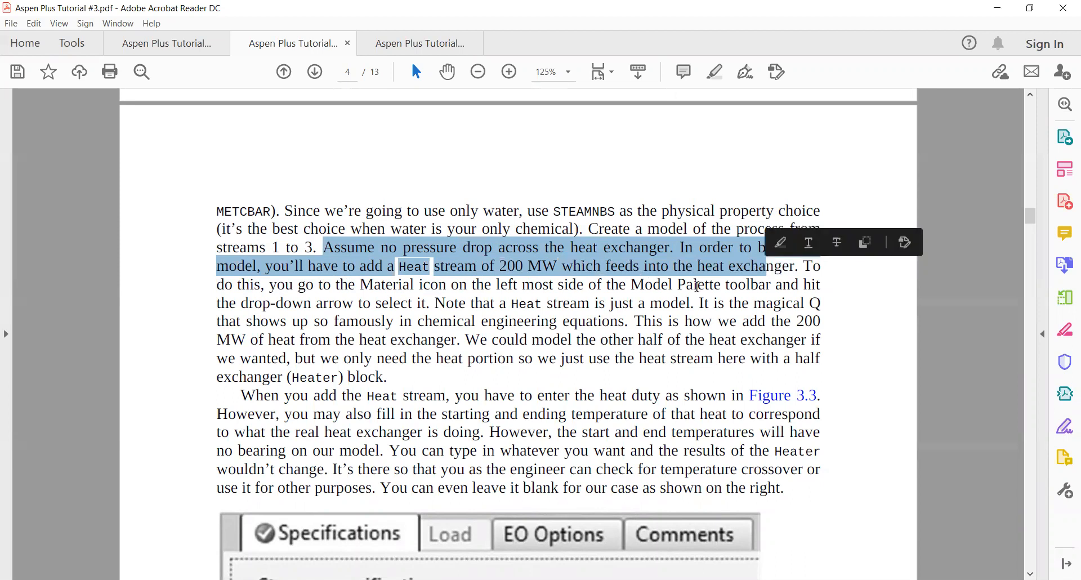
click(698, 285)
drag(274, 287, 687, 307)
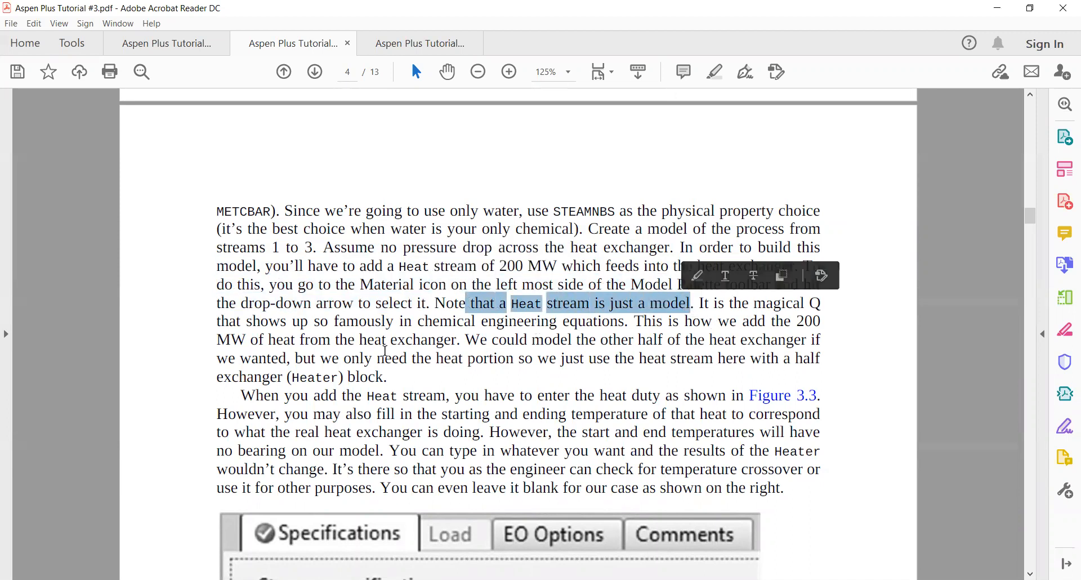
click(644, 321)
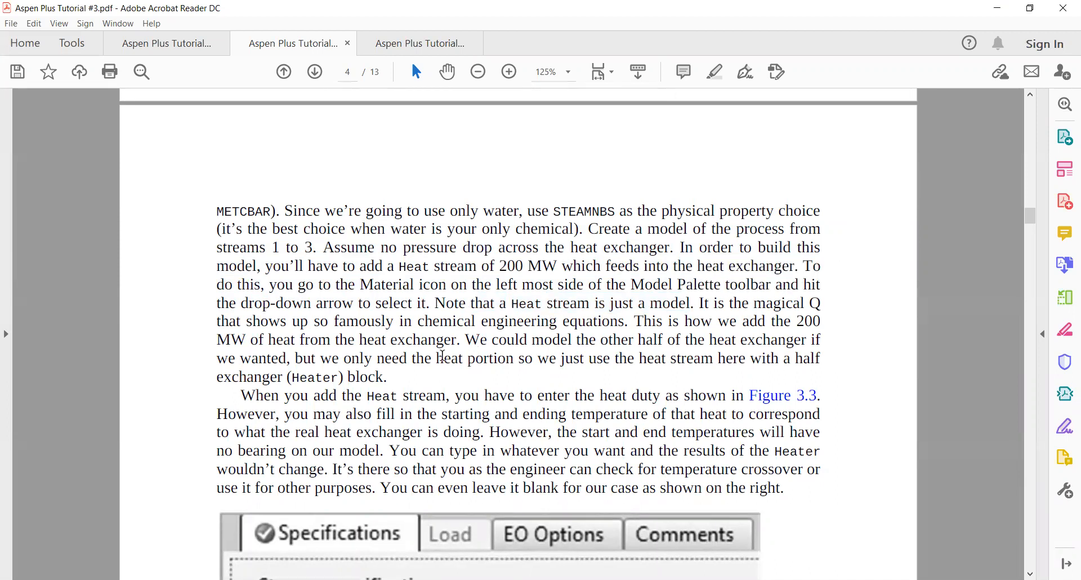
scroll(322, 384, down, 5)
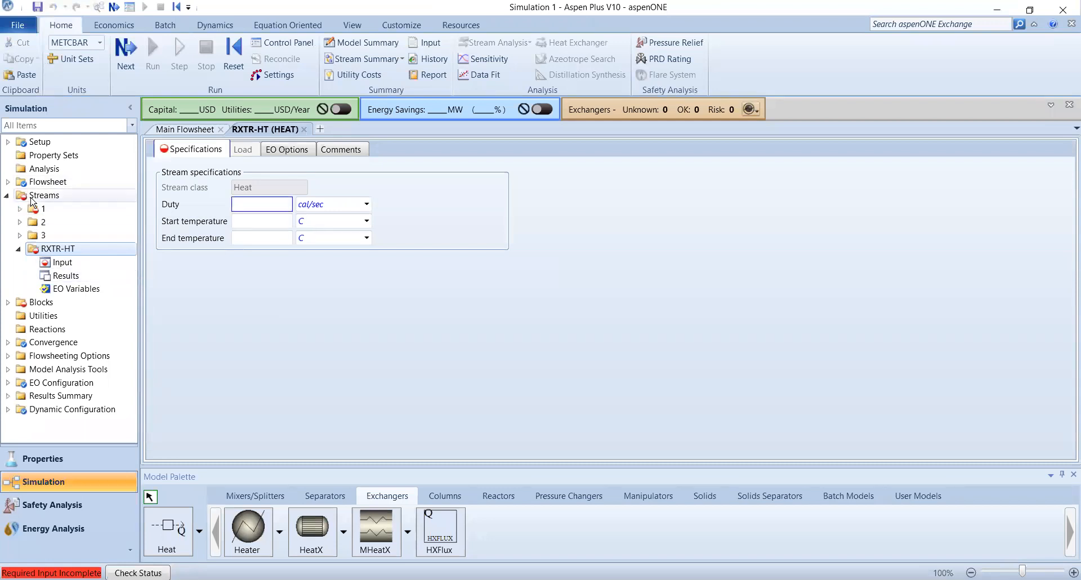
Set the duty of heat stream RXTR-HT to 200 MW.
text(00)
click(361, 204)
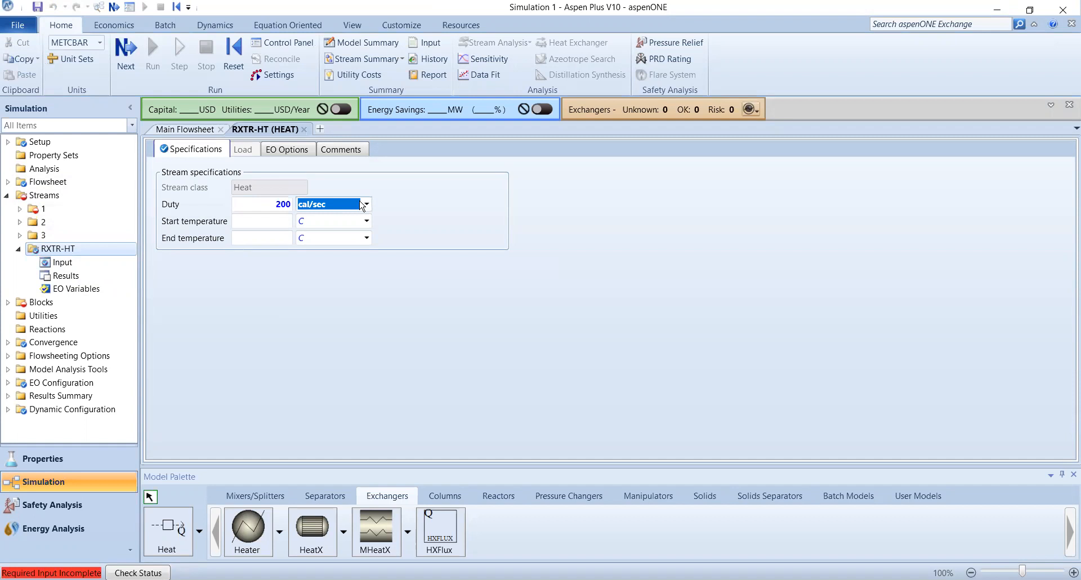
click(366, 205)
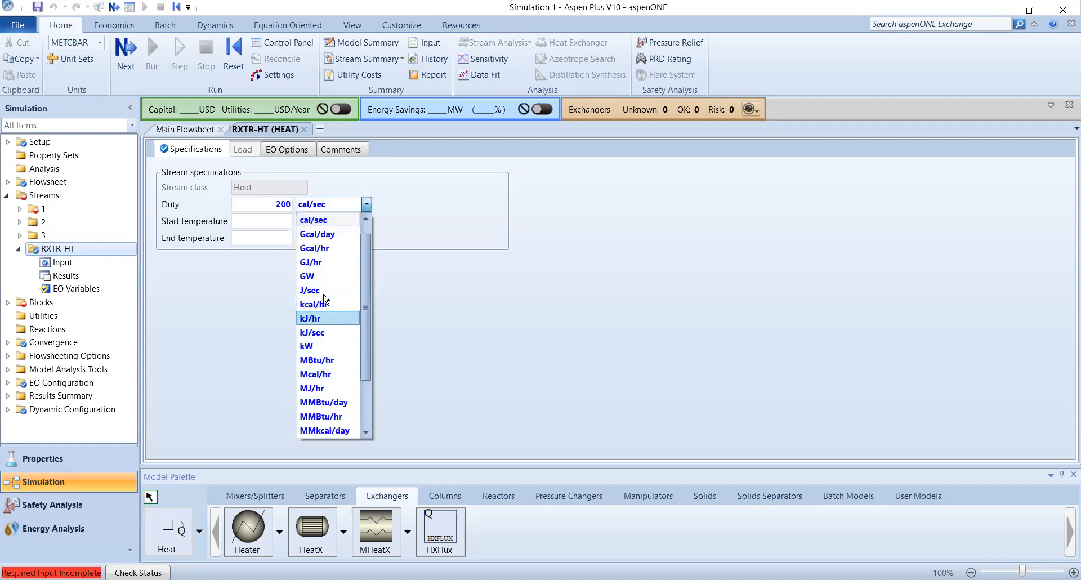
scroll(317, 395, down, 2)
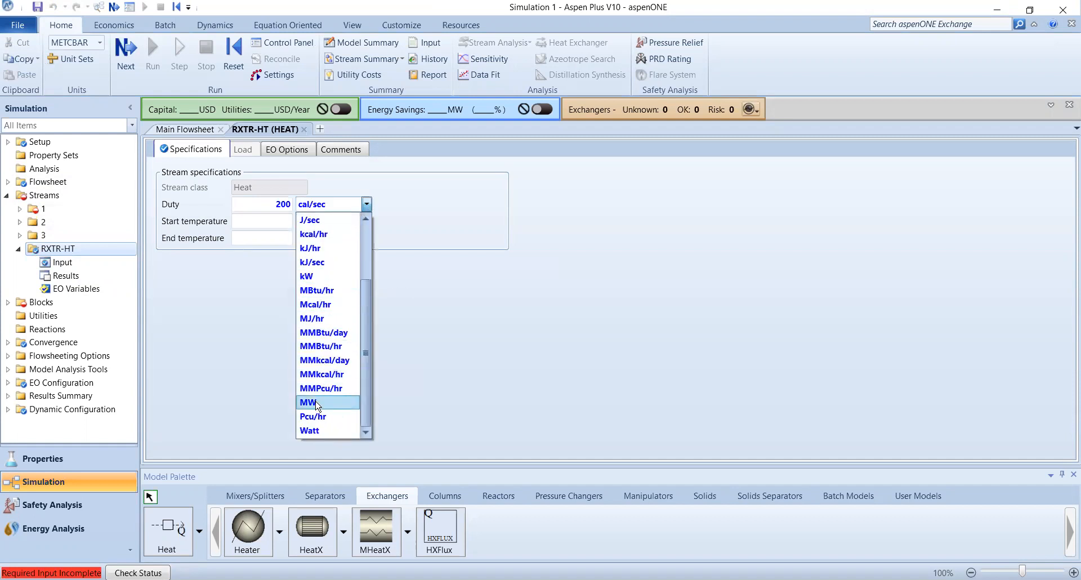
click(317, 402)
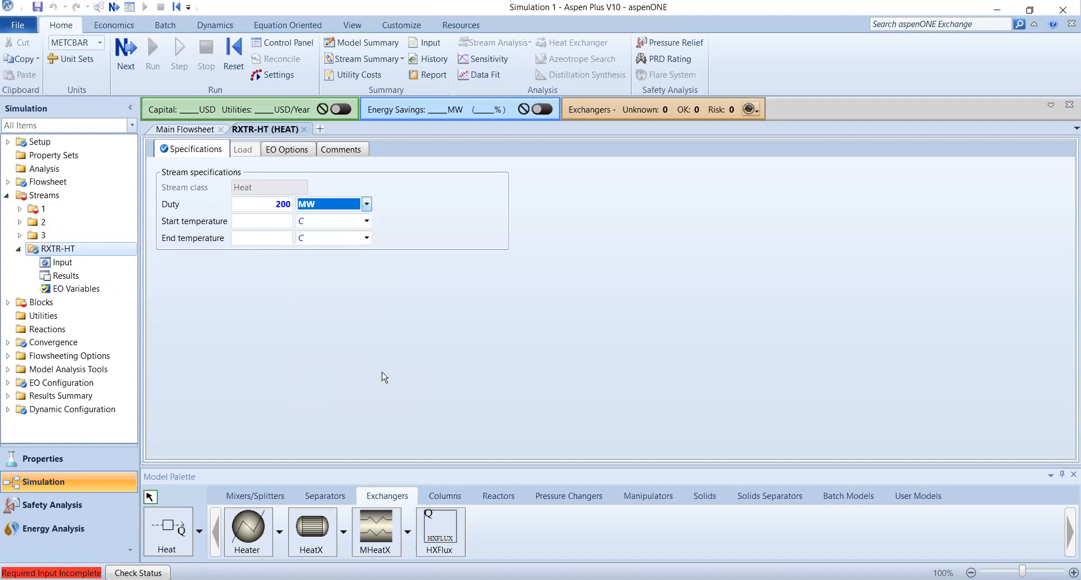
Set HEX-1's flash type to Pressure-drop correlation parameter with a value of 0.
click(183, 129)
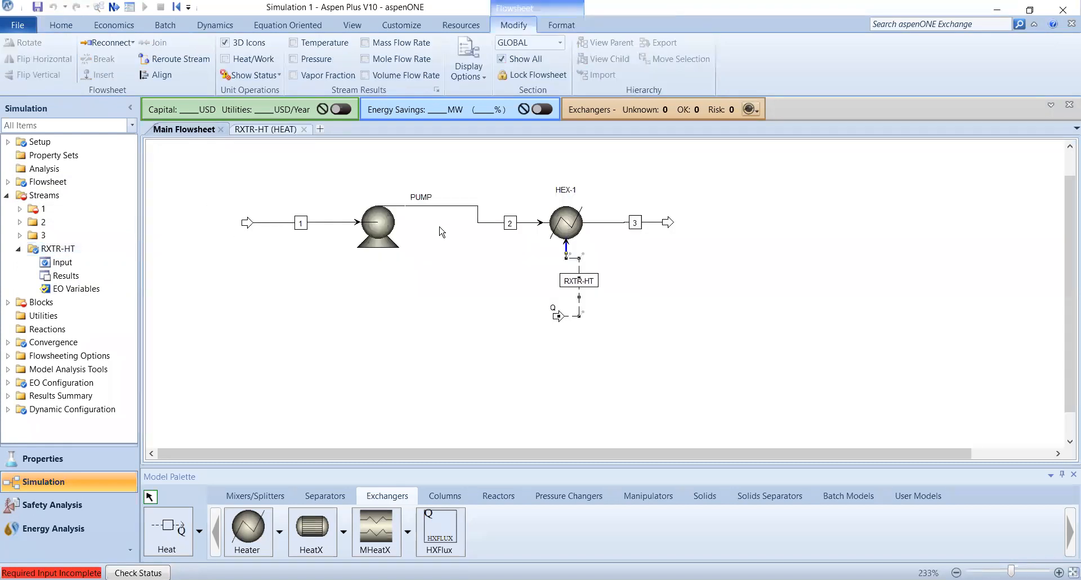
click(567, 226)
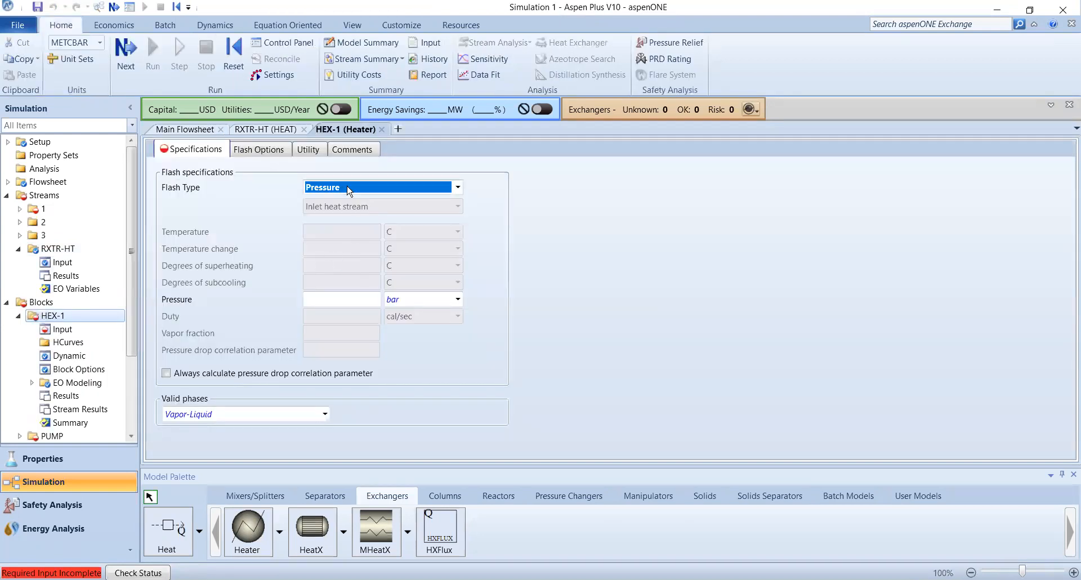
click(458, 187)
click(383, 244)
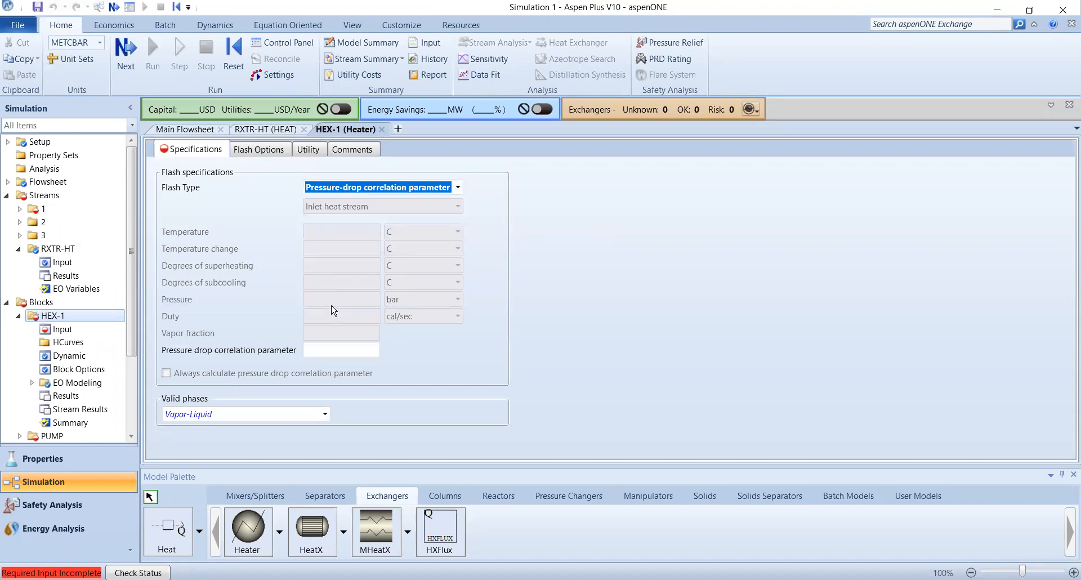
click(321, 351)
text(0)
key(Return)
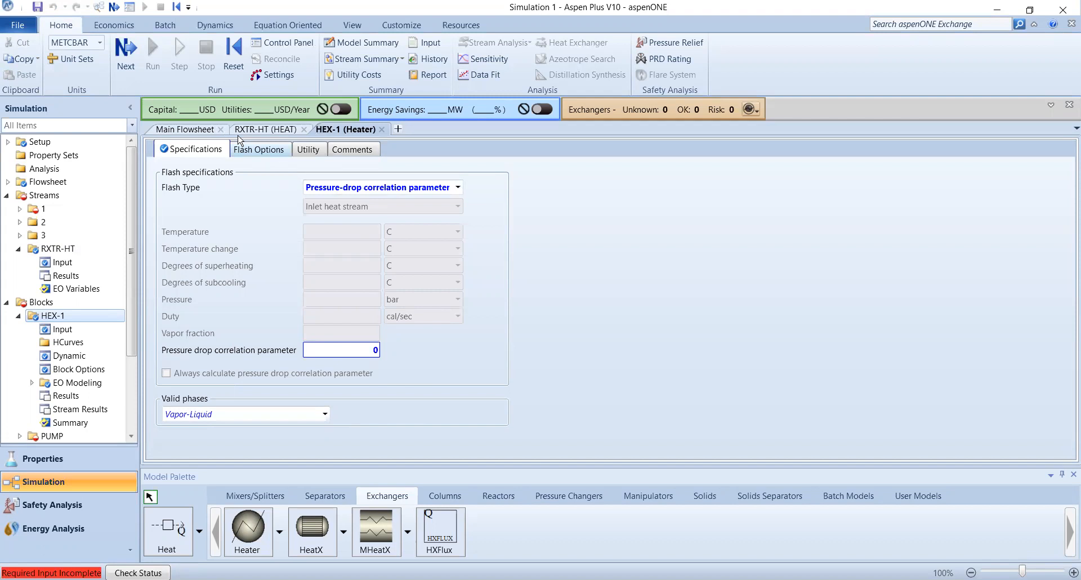
Specify the PUMP block's outlet by a discharge pressure of 20.5 bar.
click(192, 133)
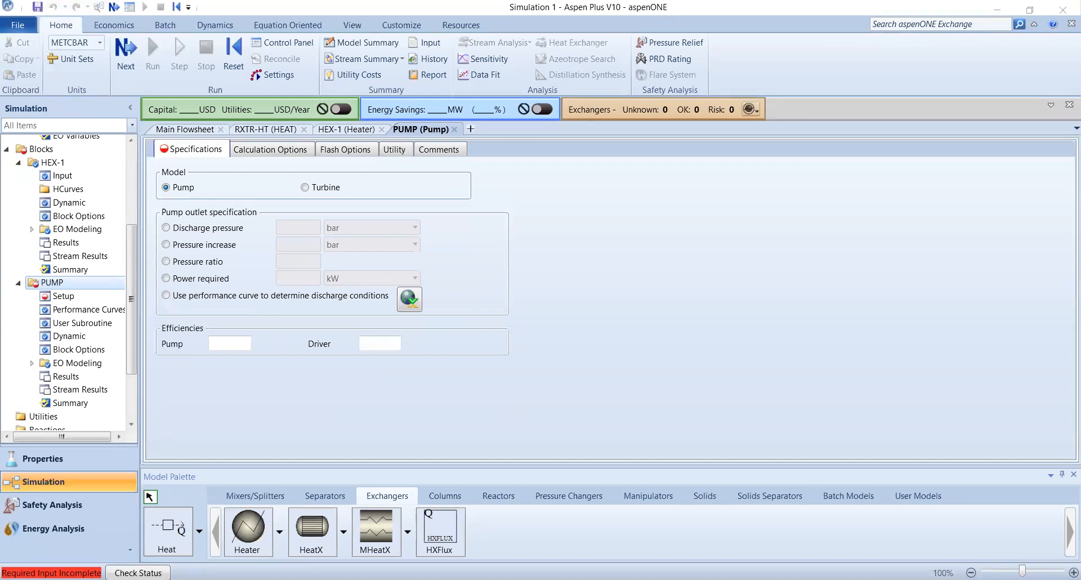
click(168, 228)
click(291, 227)
text(20.5)
key(Return)
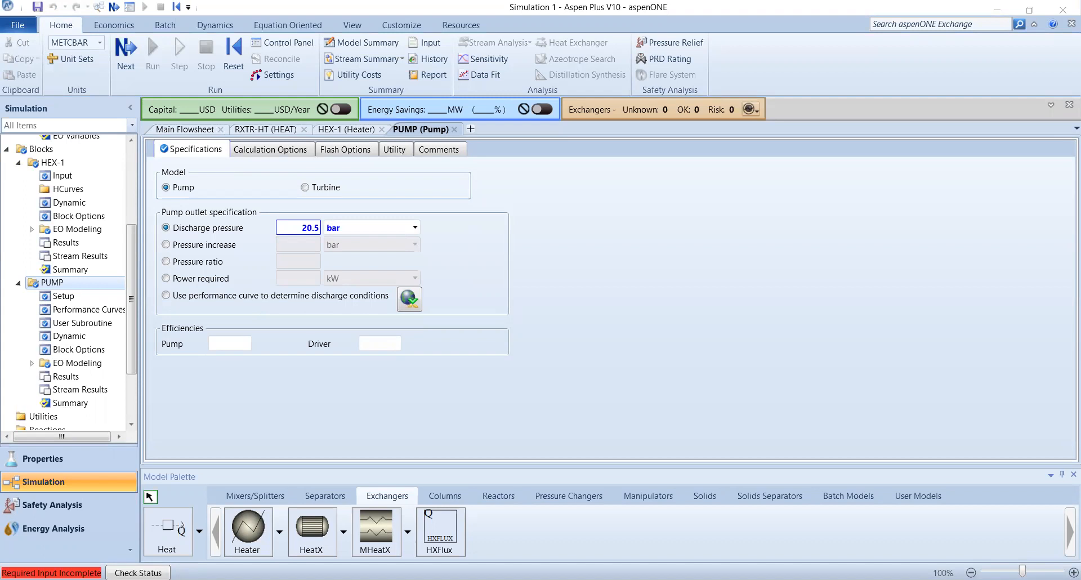
Recheck the PUMP block's outlet specification from the flowsheet and close the PUMP, HEX-1 and RXTR-HT forms.
click(186, 130)
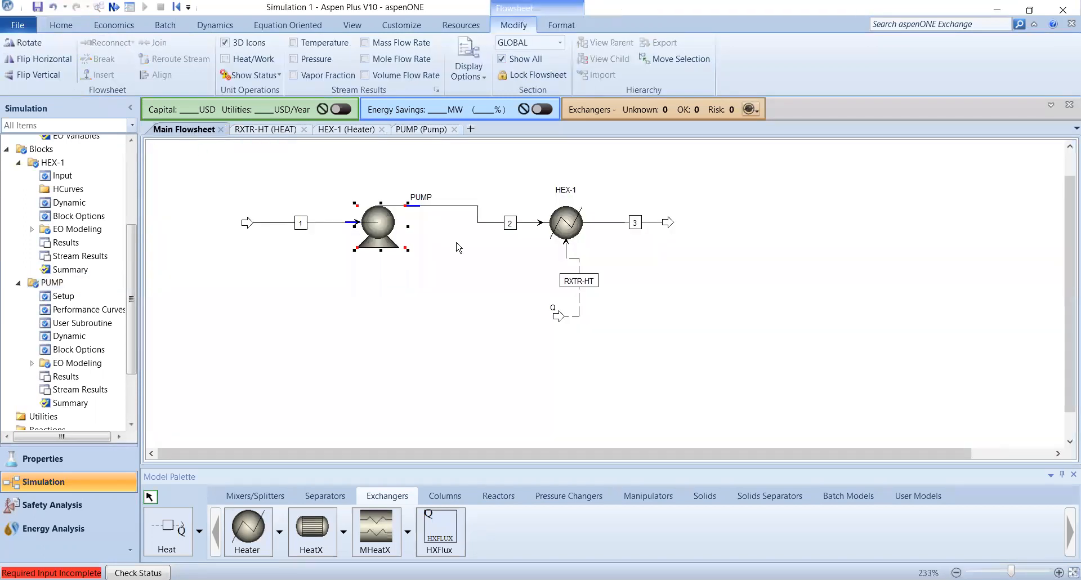
double_click(388, 228)
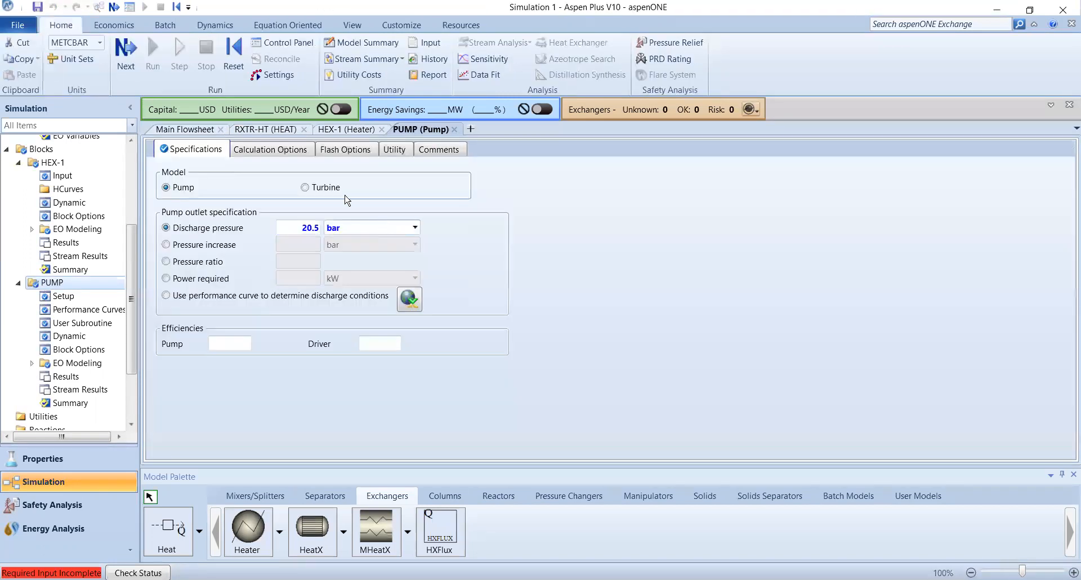
click(455, 129)
click(383, 130)
click(304, 130)
Change HEX-1's flash type to Pressure and set its pressure to 0 bar.
double_click(568, 224)
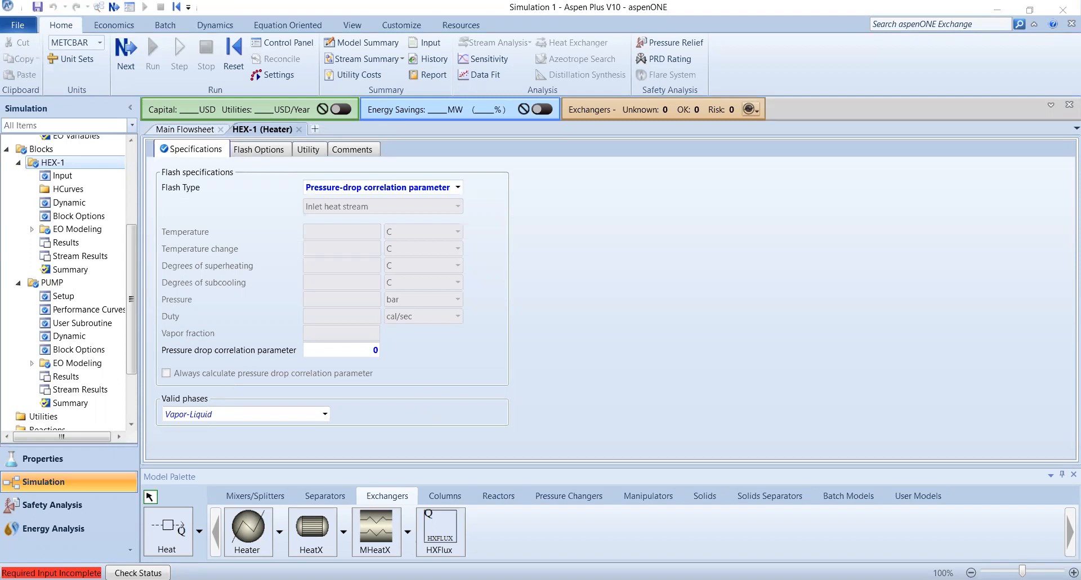
click(371, 187)
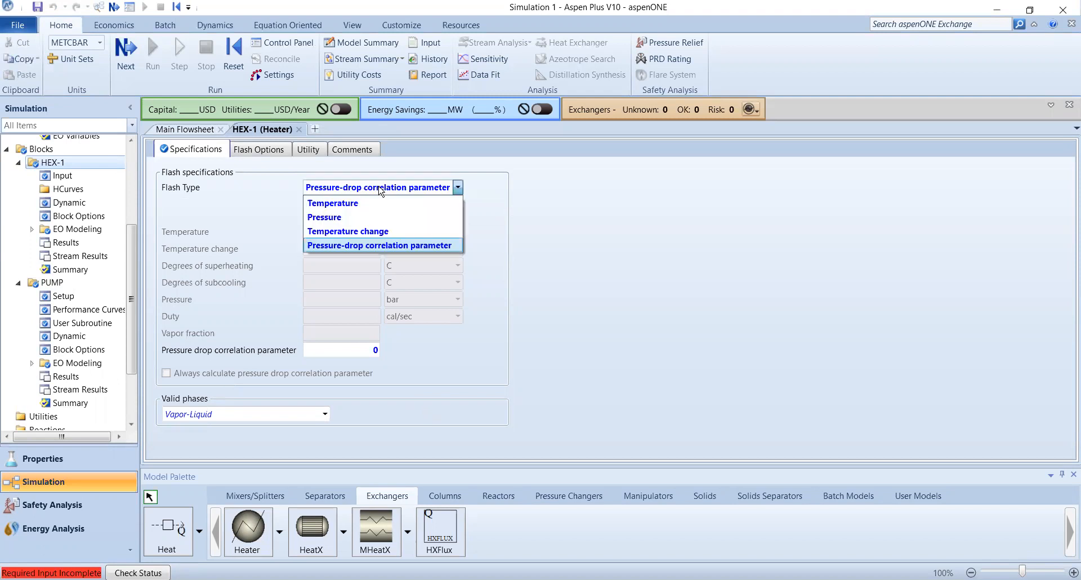
click(351, 218)
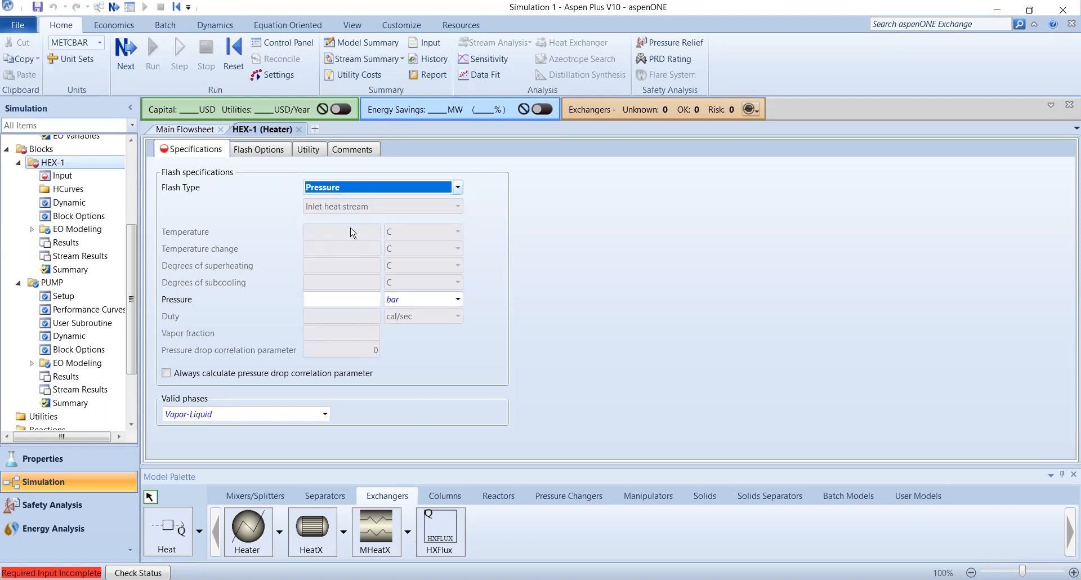
click(347, 302)
text(0)
key(Return)
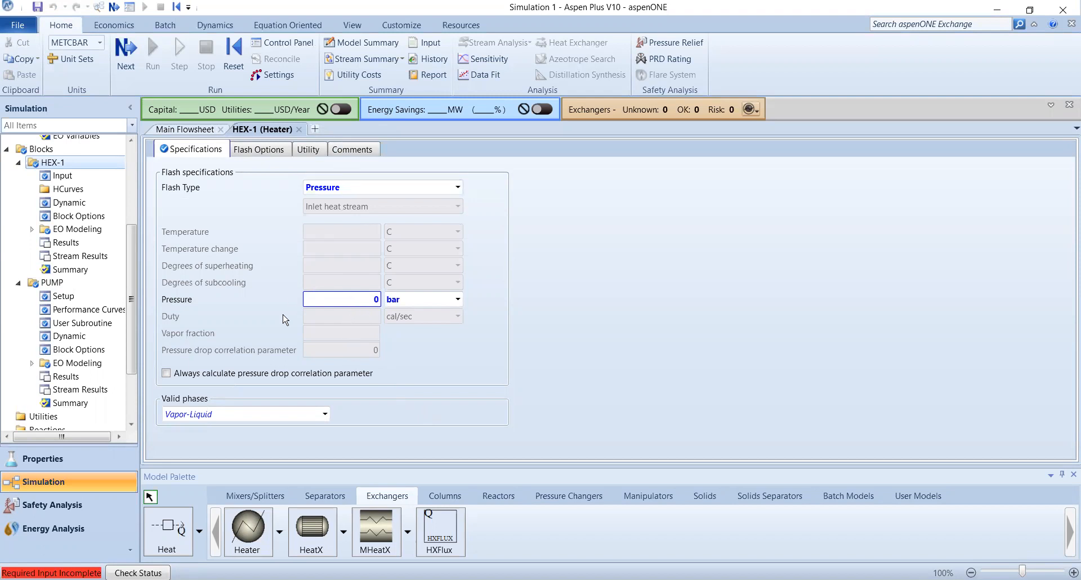
mouse_move(362, 353)
Read the tutorial PDF's note on the heat exchanger's degrees of freedom and examine HEX-1's flash type options and disabled fields.
click(176, 131)
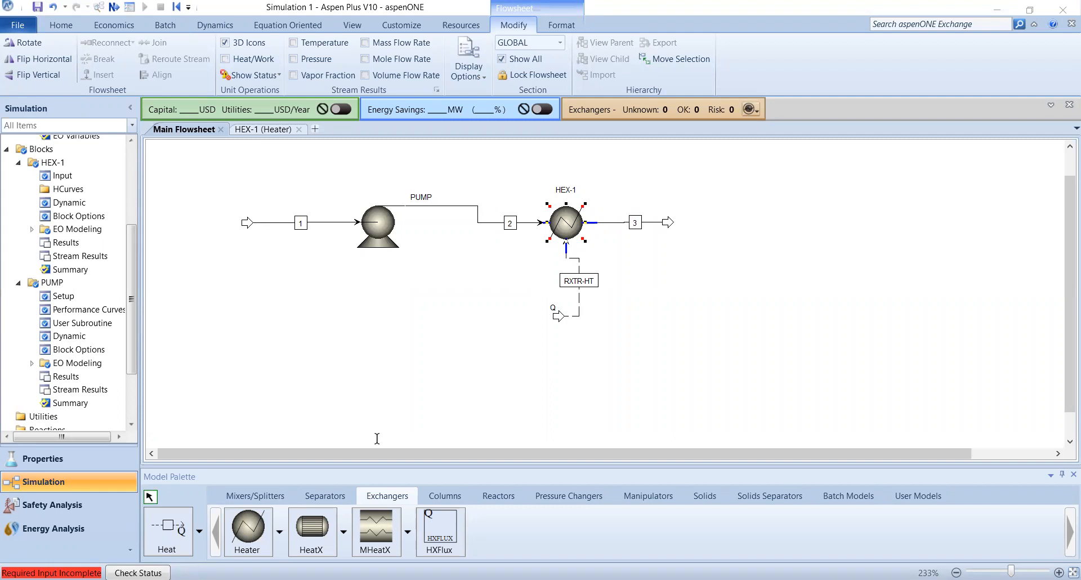
key(alt+Tab)
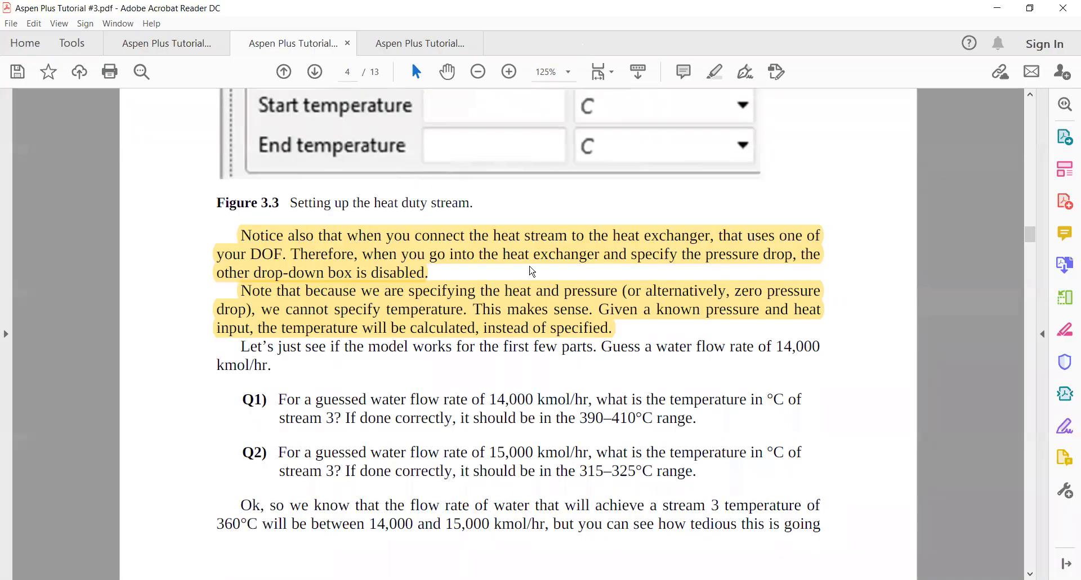
key(alt+Tab)
double_click(571, 227)
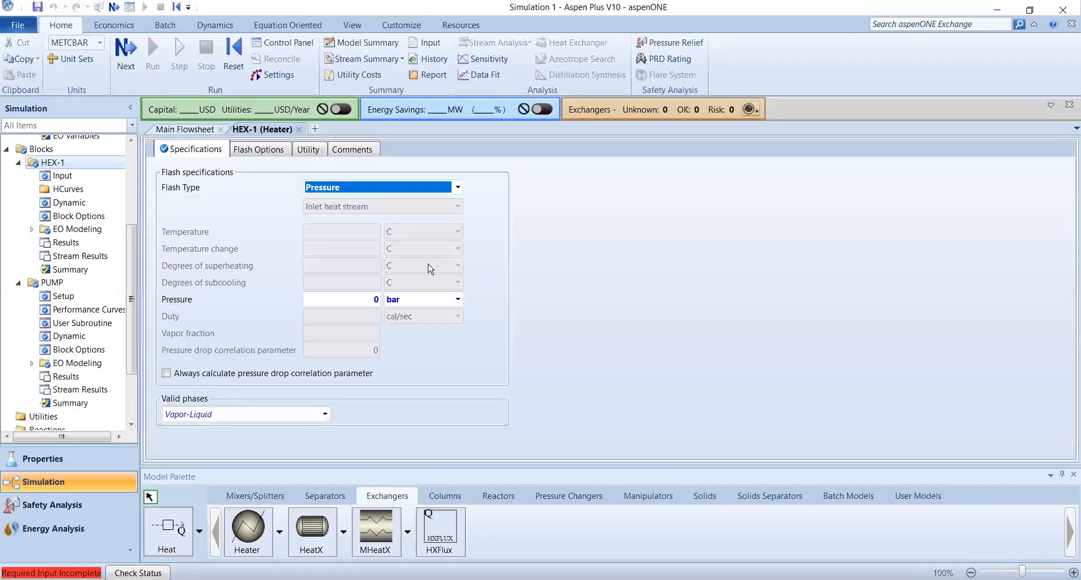
click(340, 188)
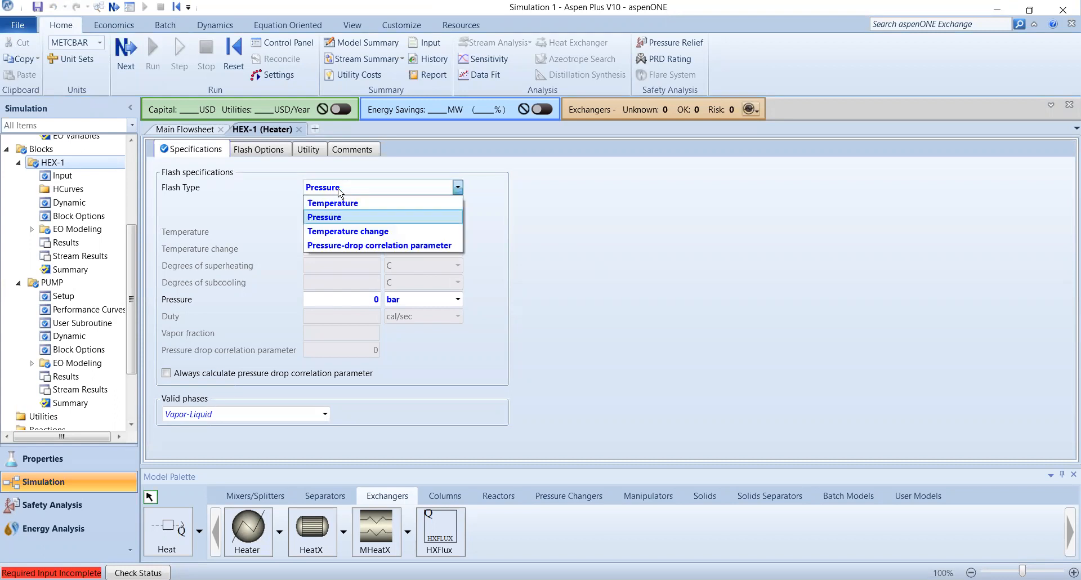
click(618, 251)
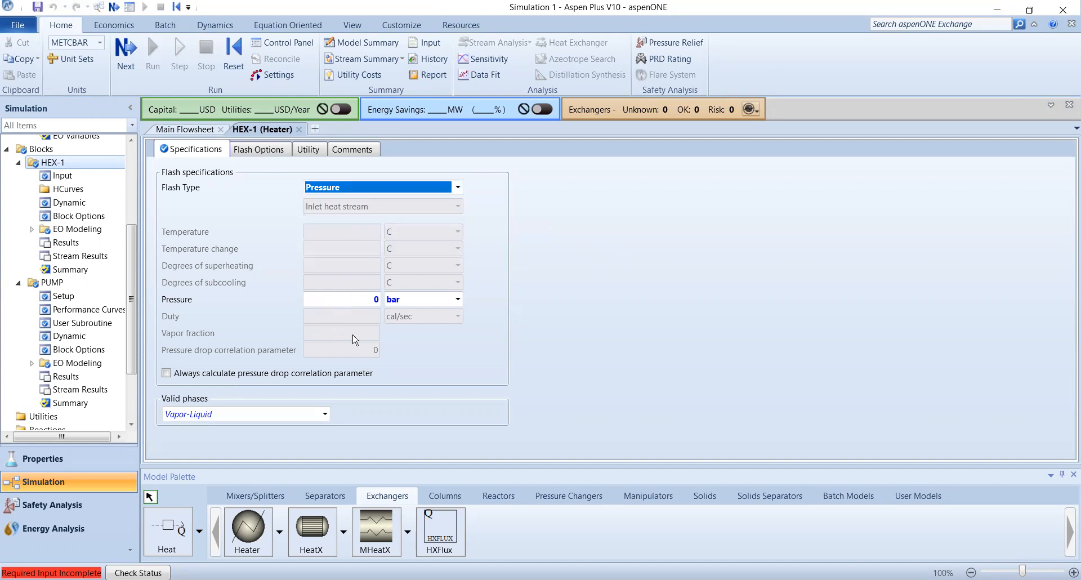
mouse_move(355, 338)
mouse_move(284, 271)
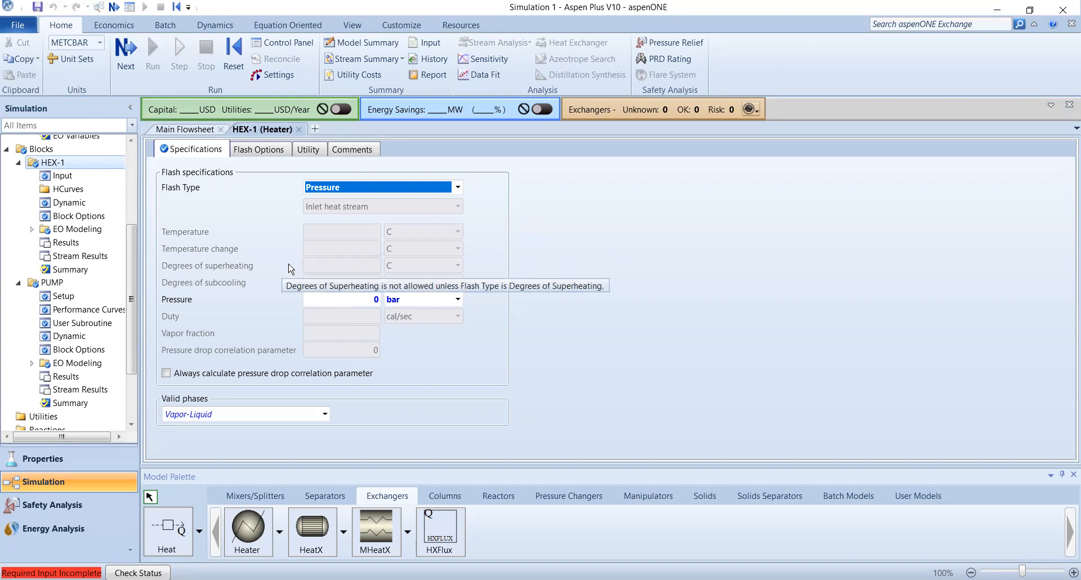
click(174, 130)
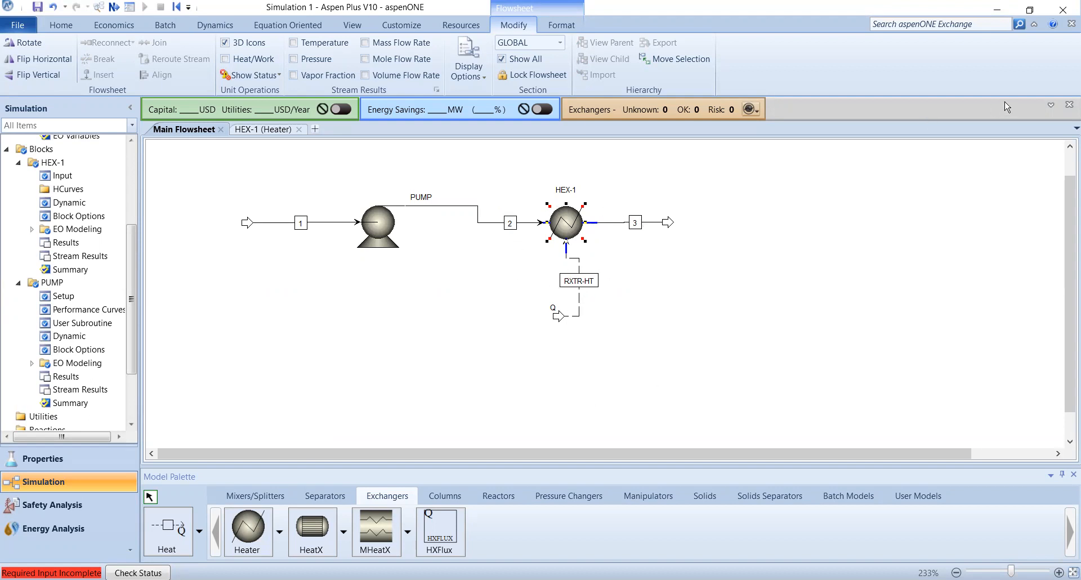
Close the economics and energy dashboard, and read the guessed water flow rate and questions Q1 and Q2 in the tutorial PDF.
click(1069, 107)
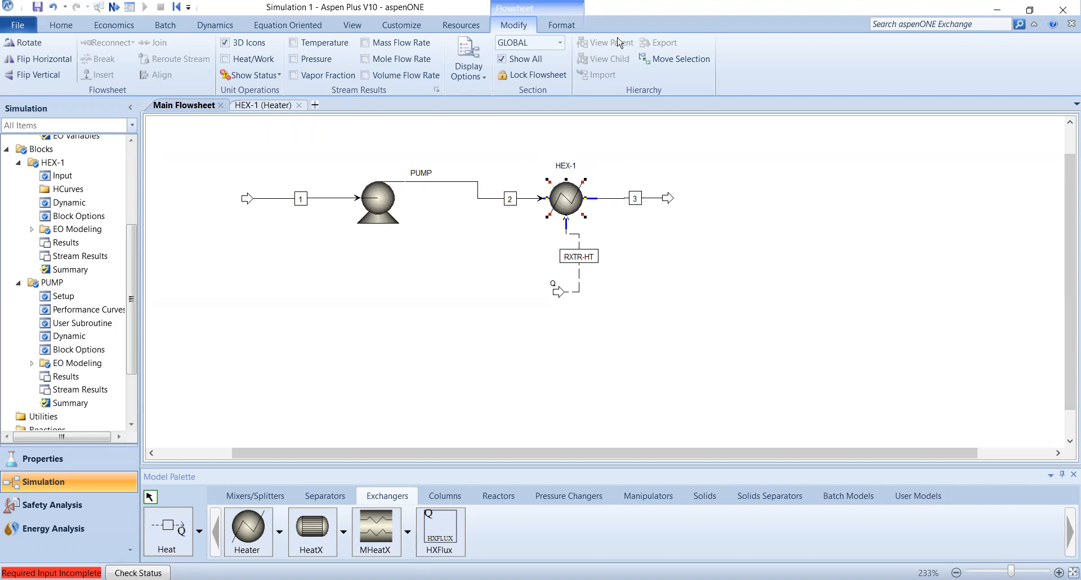
key(alt+Tab)
scroll(248, 341, down, 4)
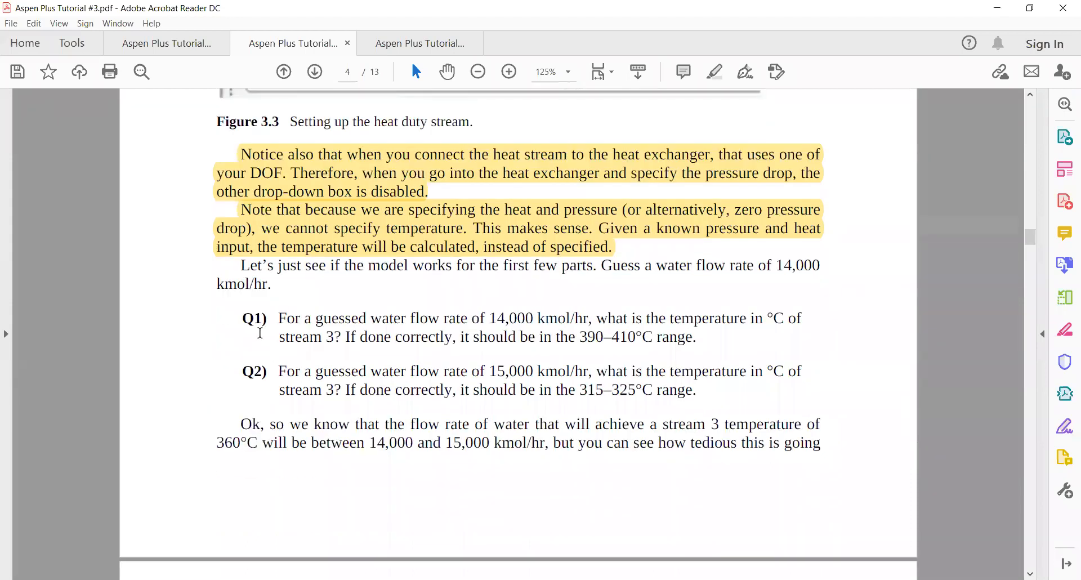
scroll(263, 321, up, 2)
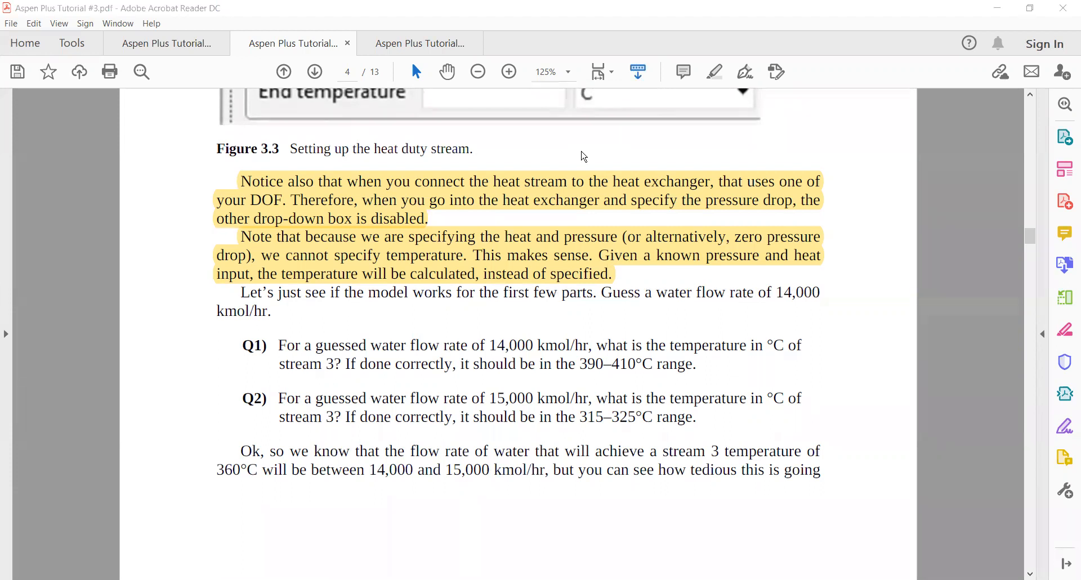
Switch back to Aspen Plus and specify stream 1 with a total flow rate of 14000 kmol/hr, 95 C and 1 bar.
key(alt+Tab)
double_click(269, 199)
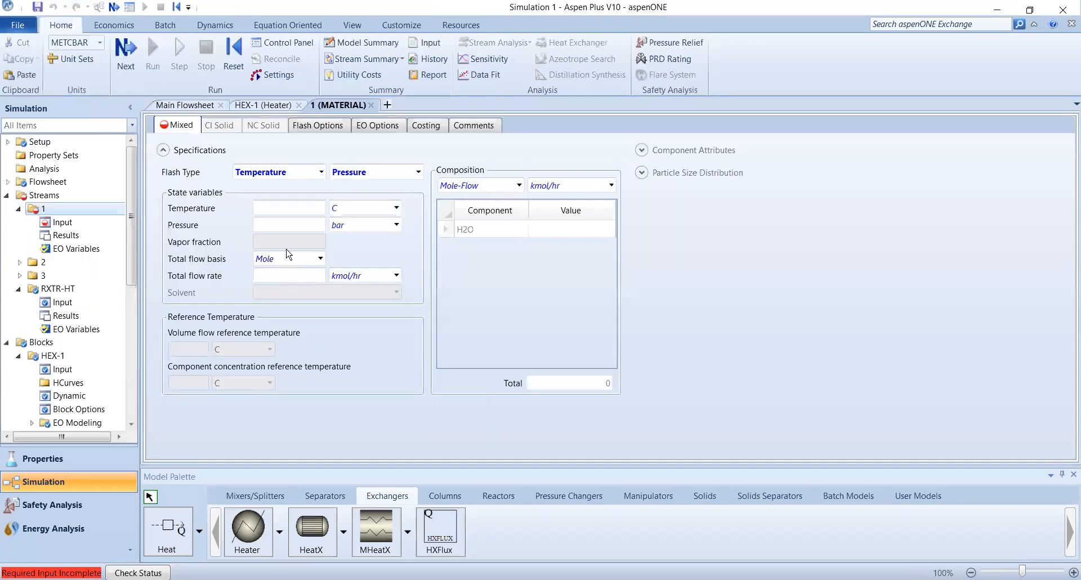
click(286, 276)
text(14000)
key(Return)
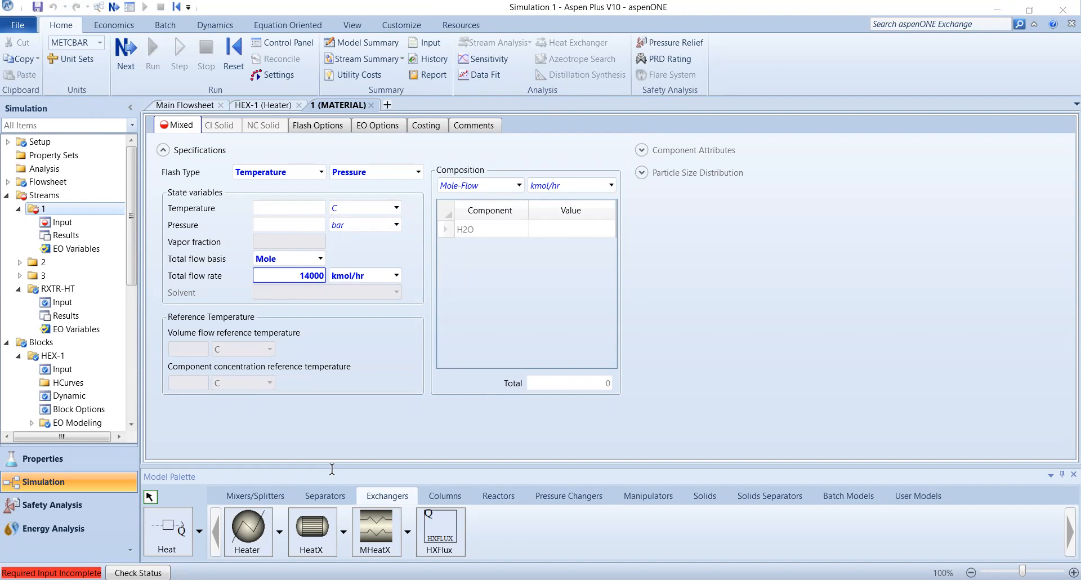
click(311, 206)
text(95)
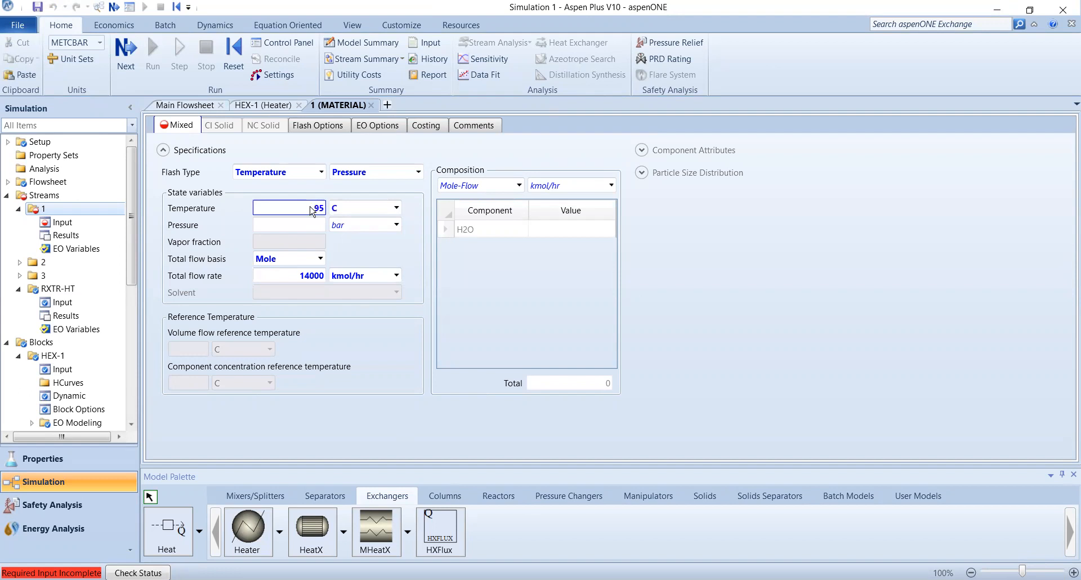
click(320, 226)
text(1)
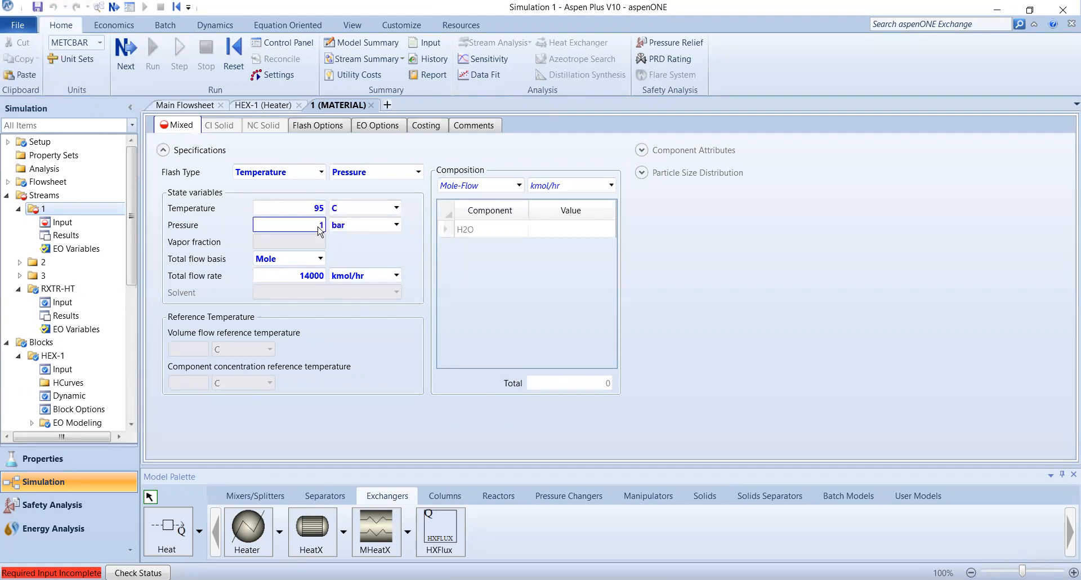
click(504, 60)
click(393, 375)
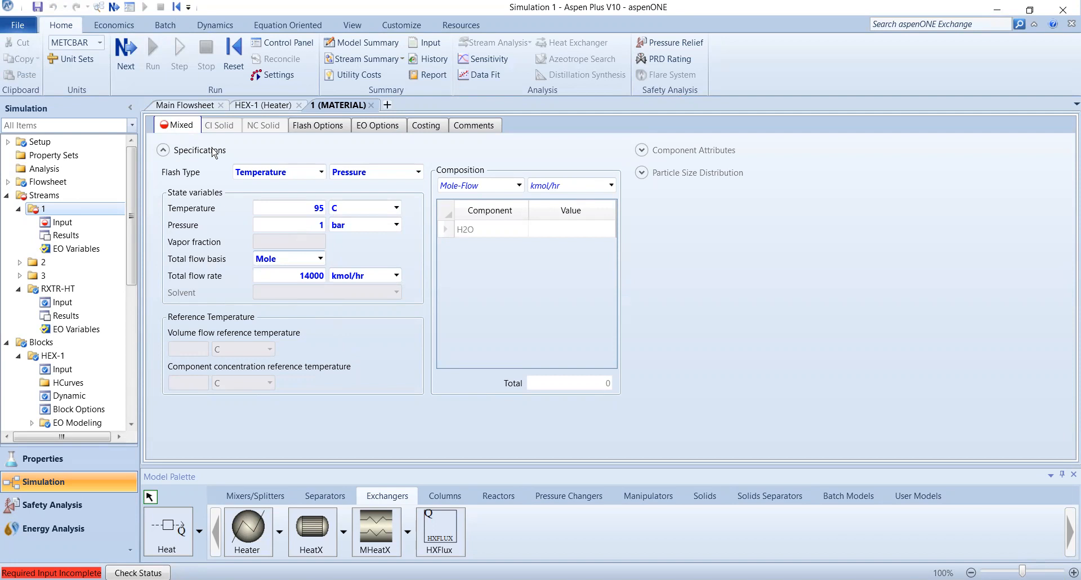
Complete stream 1's composition with an H2O mole fraction of 1 and run the simulation.
click(126, 54)
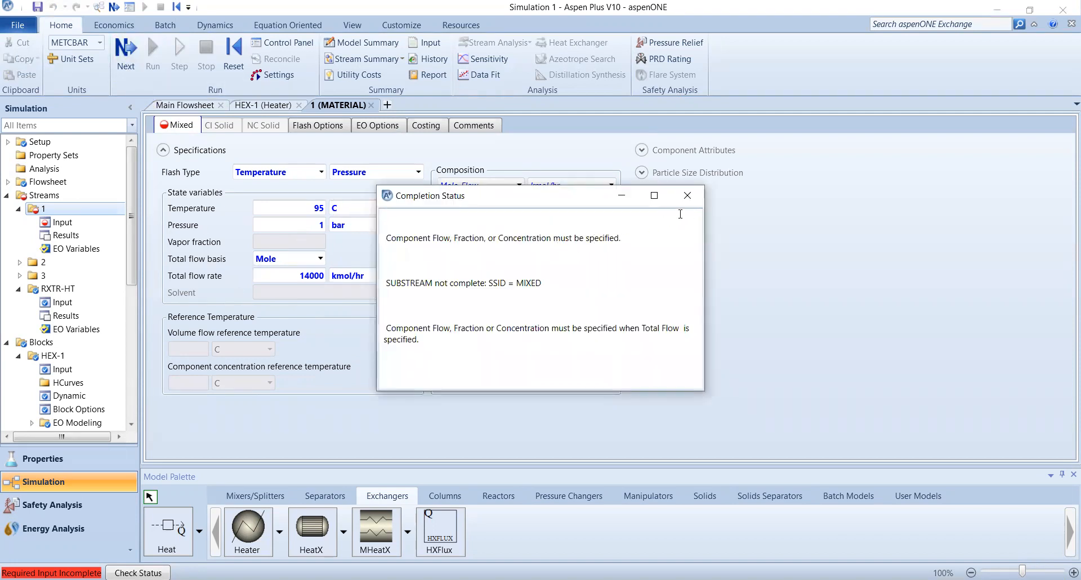
click(688, 195)
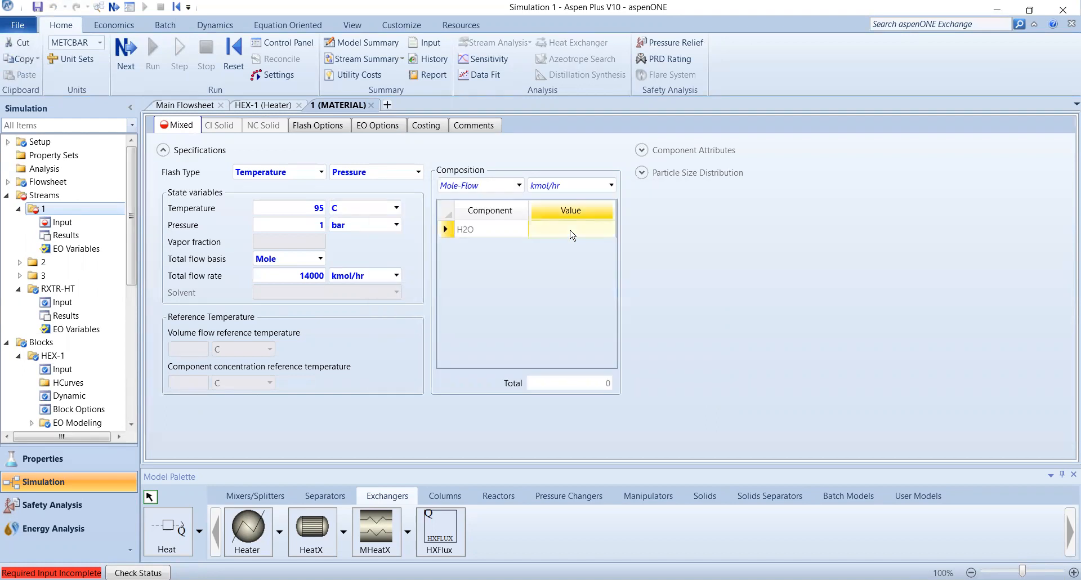
click(518, 186)
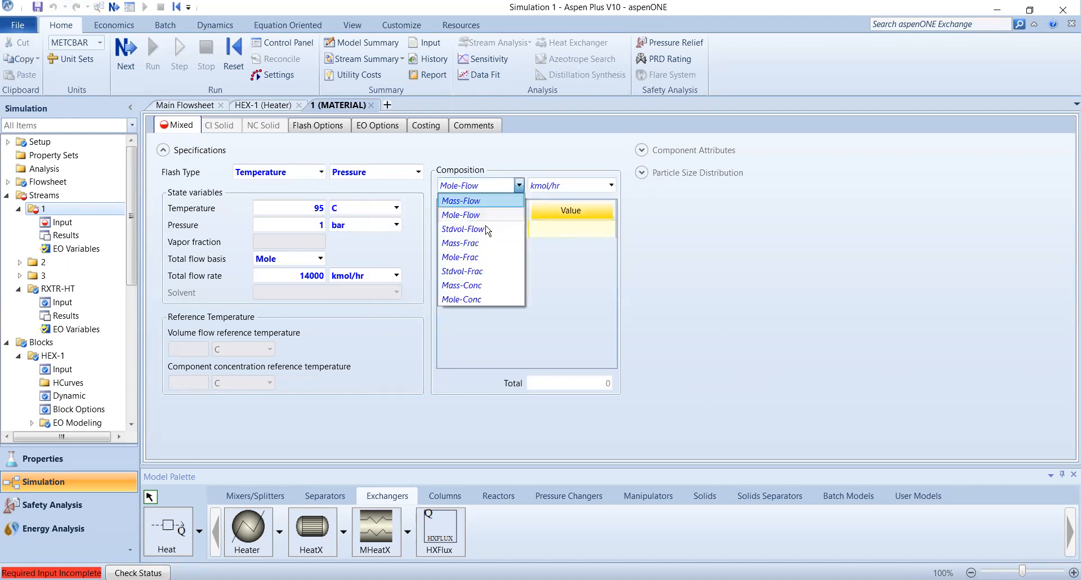
click(478, 258)
click(586, 231)
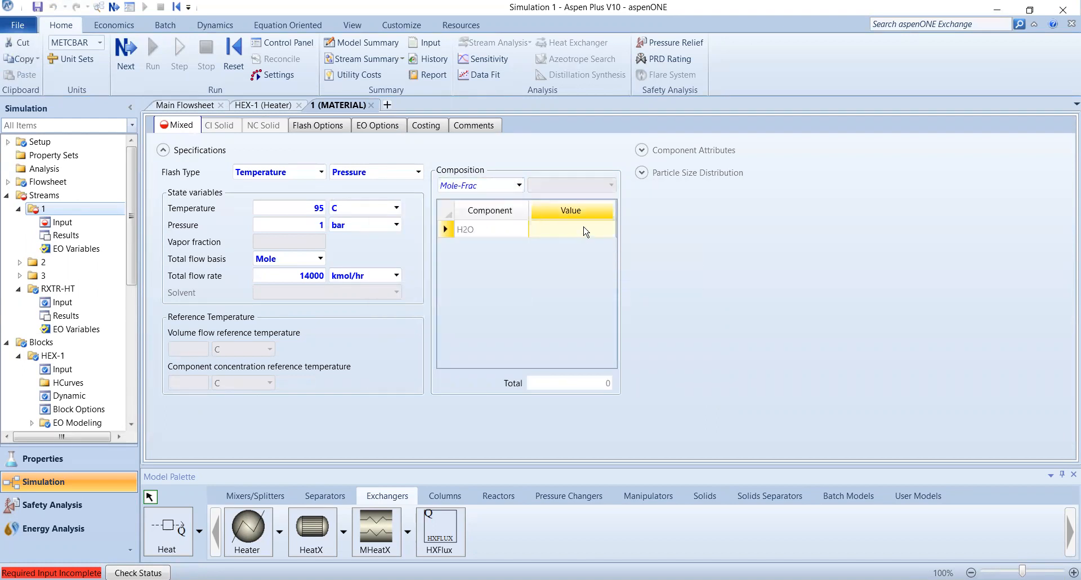
text(1)
click(508, 271)
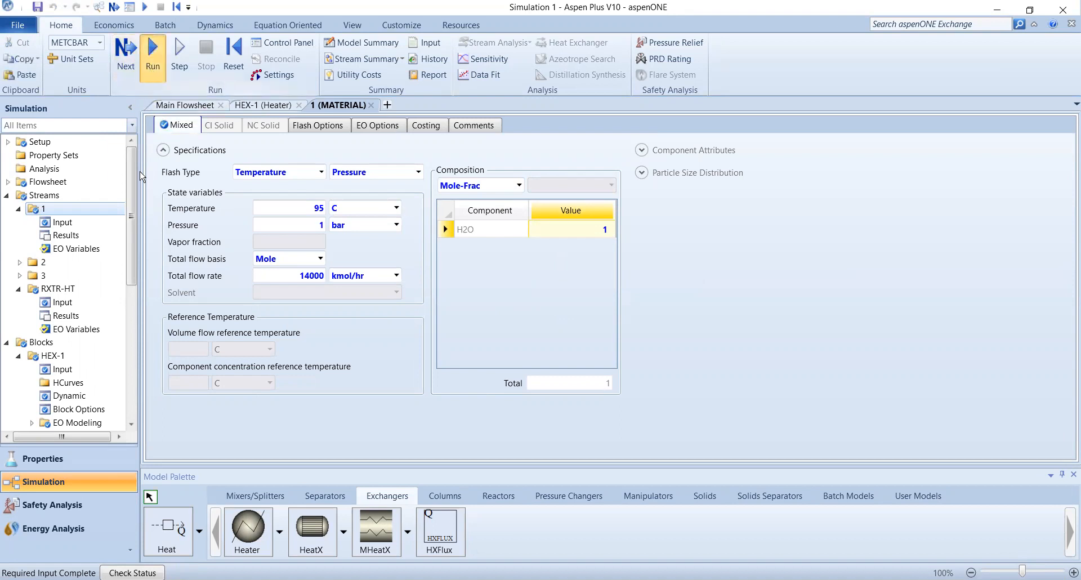
click(153, 54)
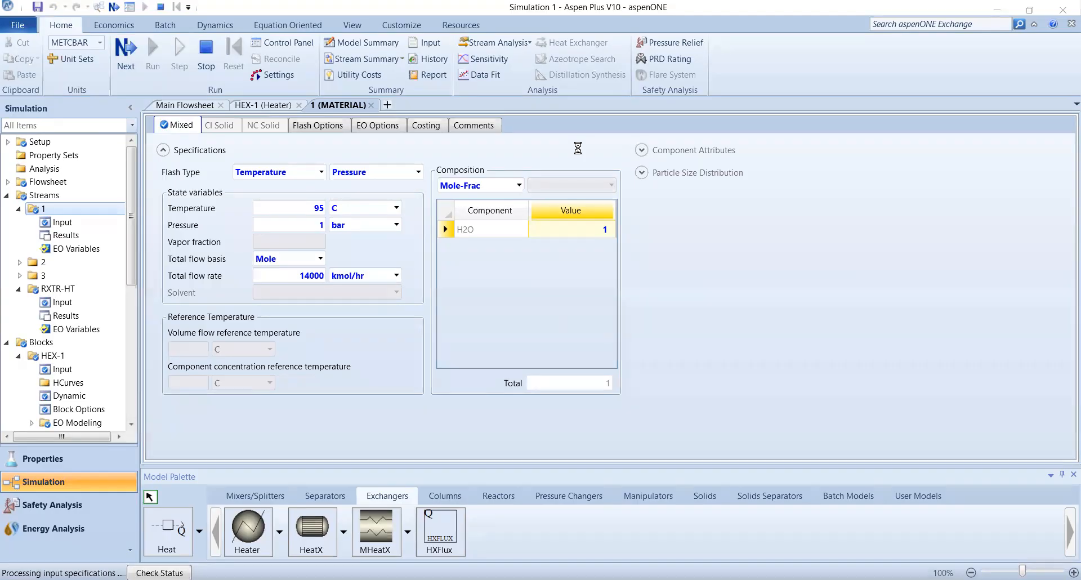
Switch to the tutorial PDF and read question Q1 on stream 3's temperature at a flow rate of 14,000 kmol/hr.
key(alt+Tab)
scroll(292, 414, down, 12)
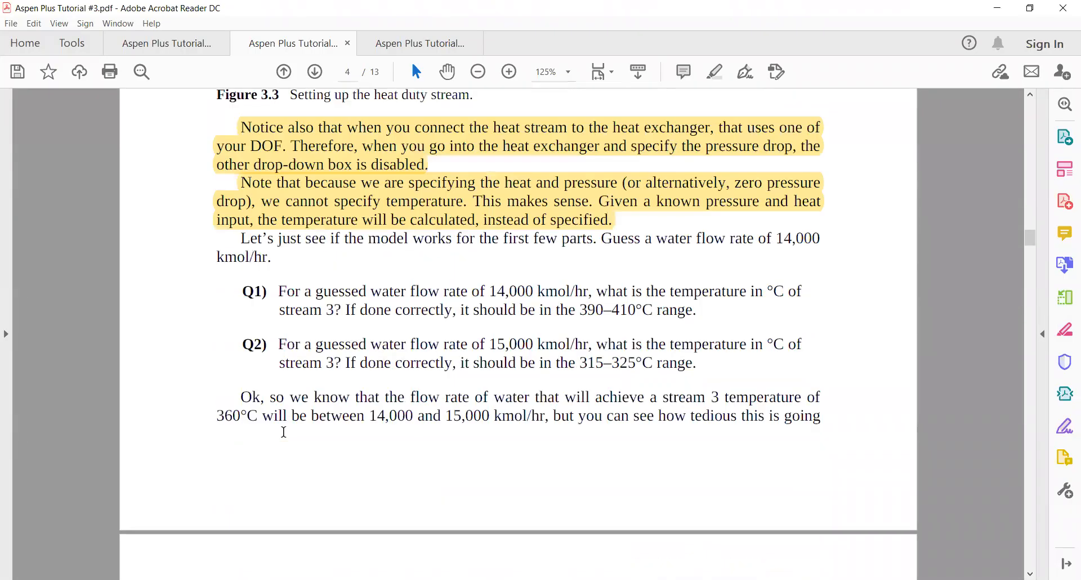
scroll(284, 432, down, 1)
drag(279, 265, 618, 287)
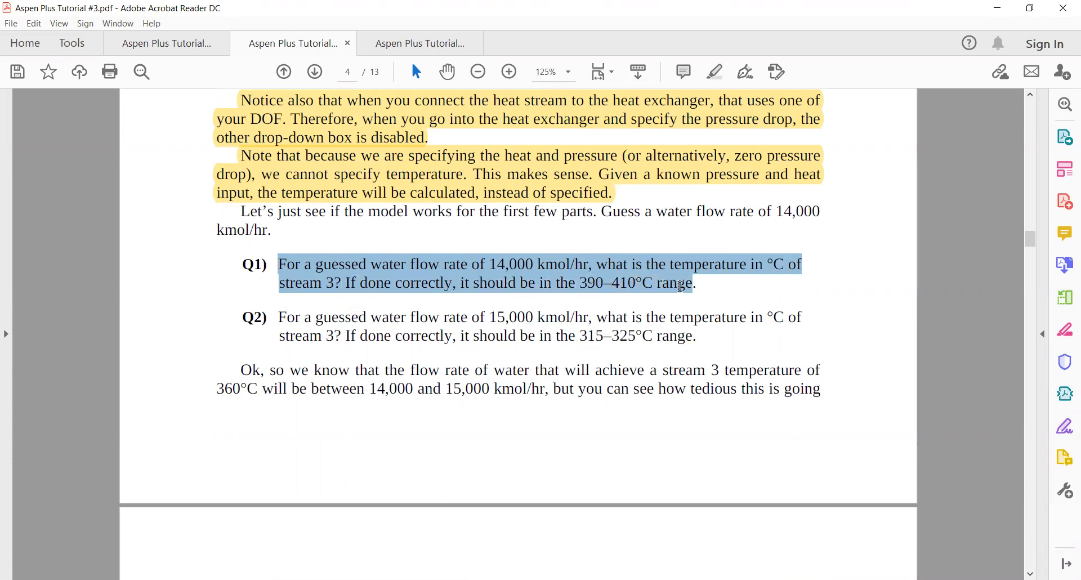
drag(688, 286, 691, 287)
key(alt+Tab)
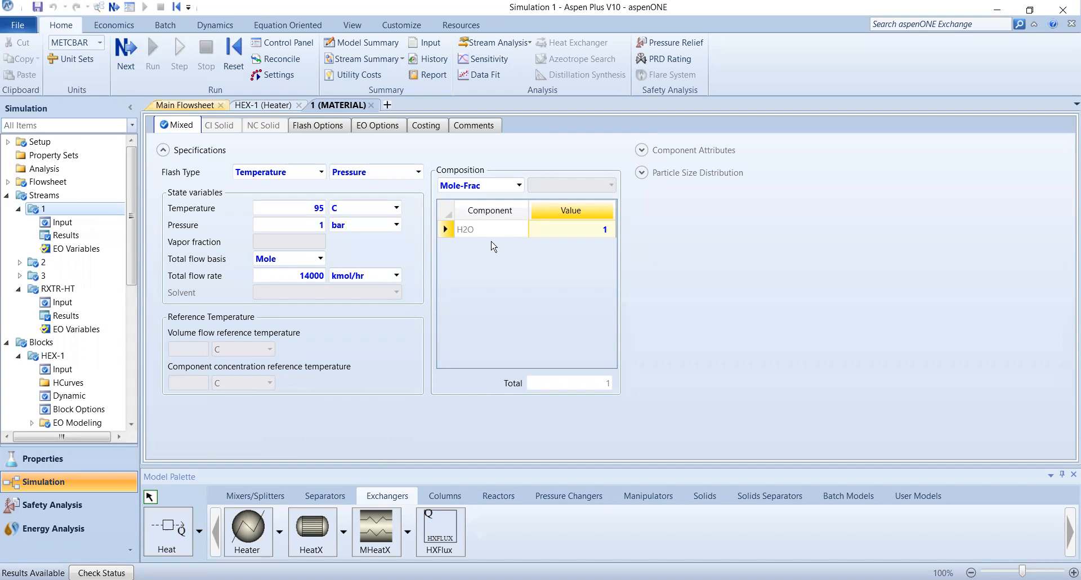
Open the stream results summary and compare stream 3's temperature with the tutorial's expected 390–410°C range for Q1.
click(185, 105)
scroll(9, 401, down, 7)
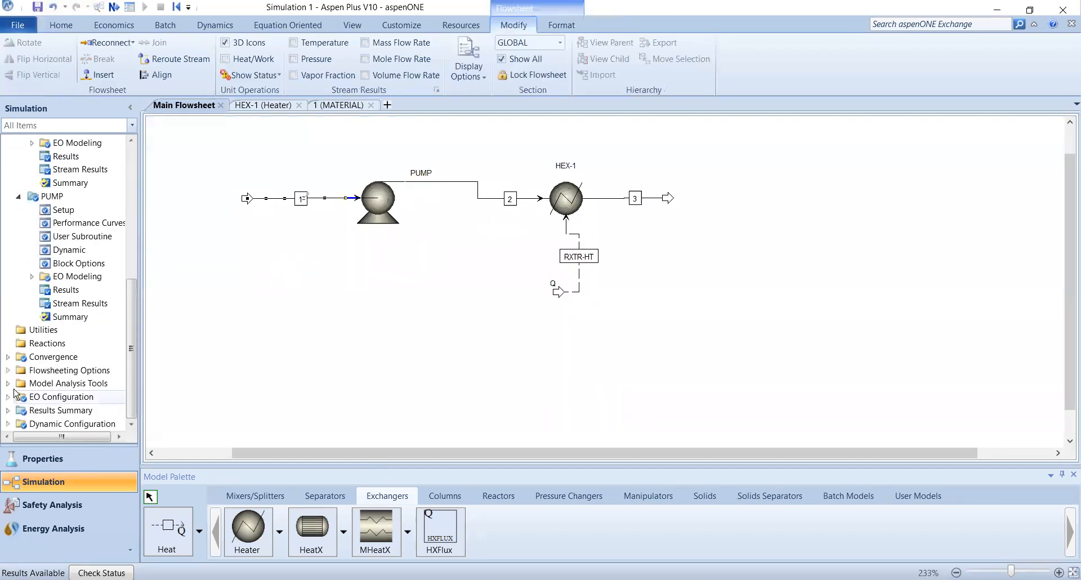
click(8, 410)
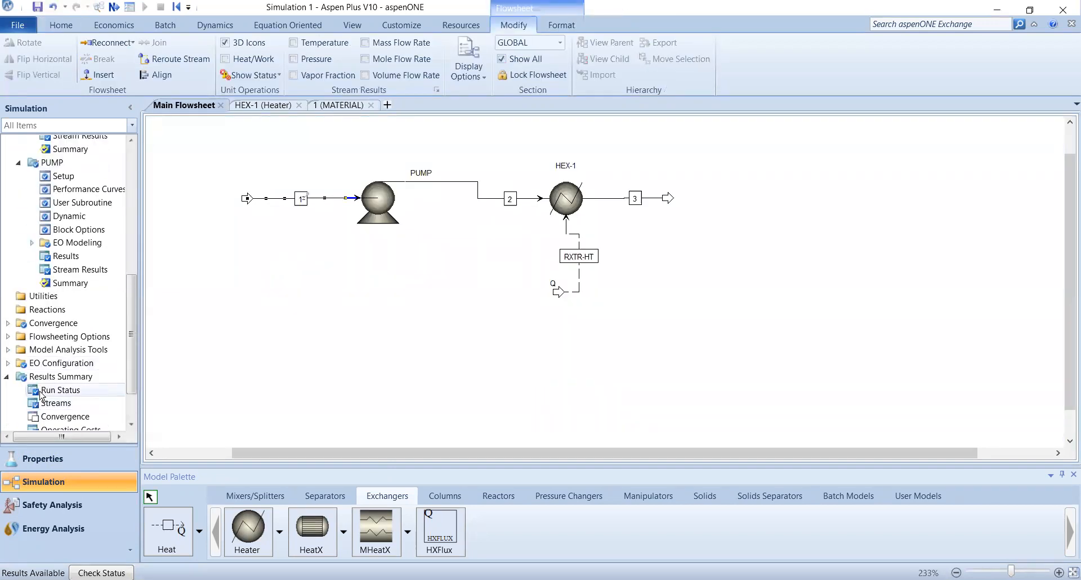
click(55, 402)
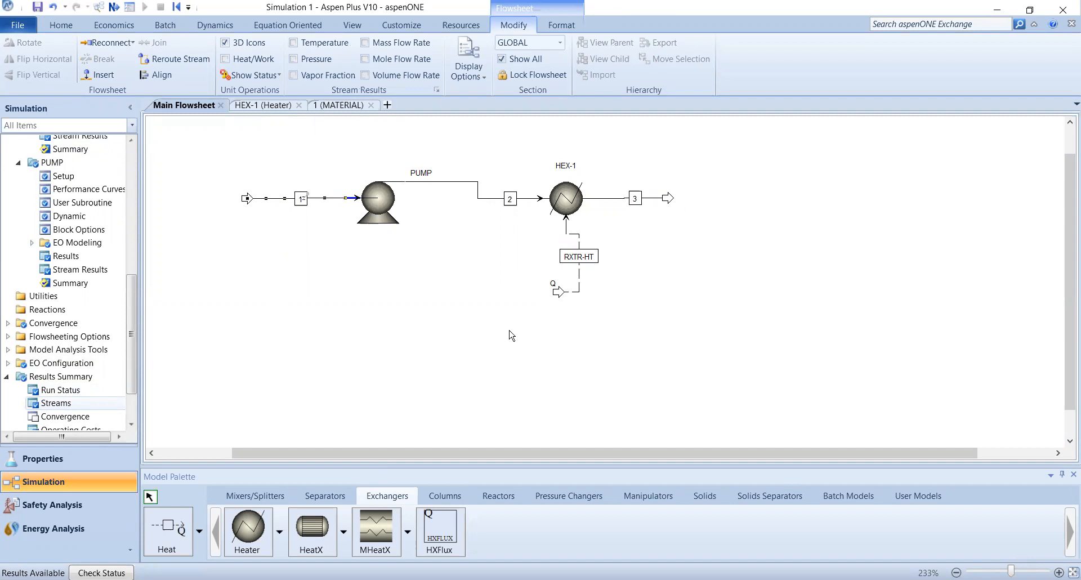
key(alt+Tab)
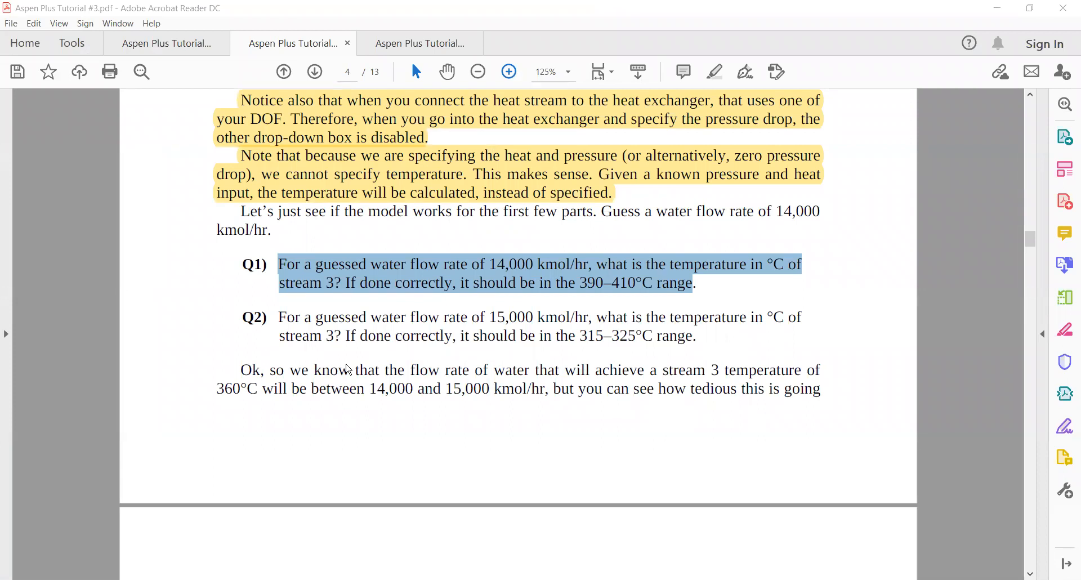
key(alt+Tab)
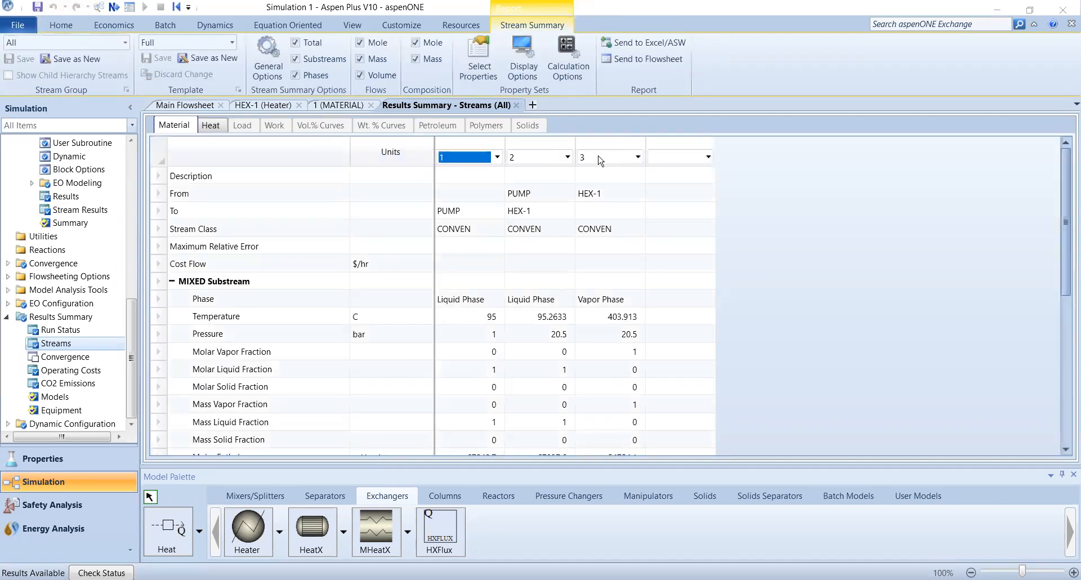
Check stream 3's temperature against the 390–410°C range for Q1, and read Q2 in the tutorial PDF.
scroll(594, 174, down, 5)
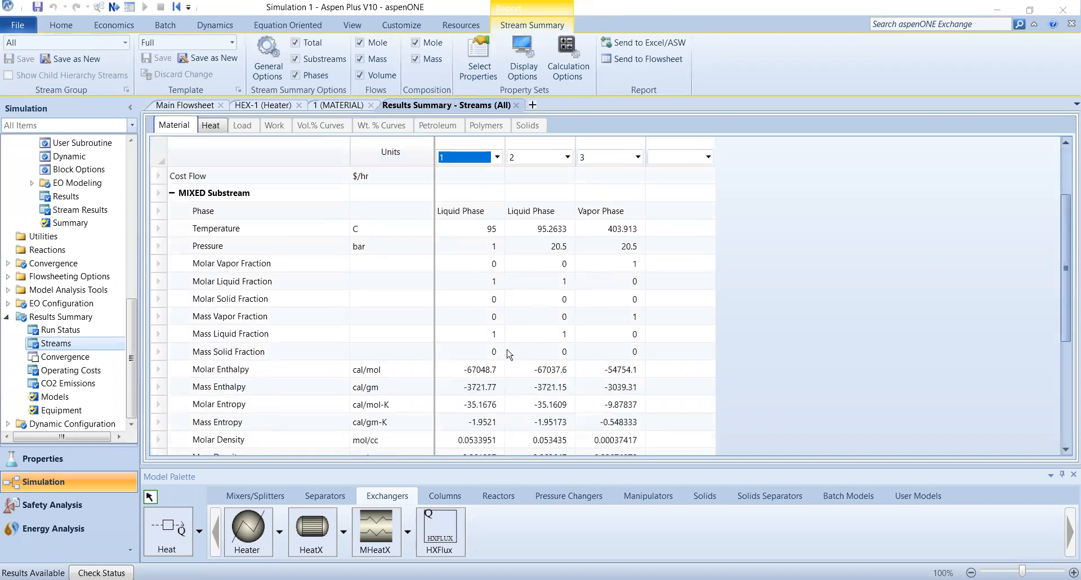
click(610, 233)
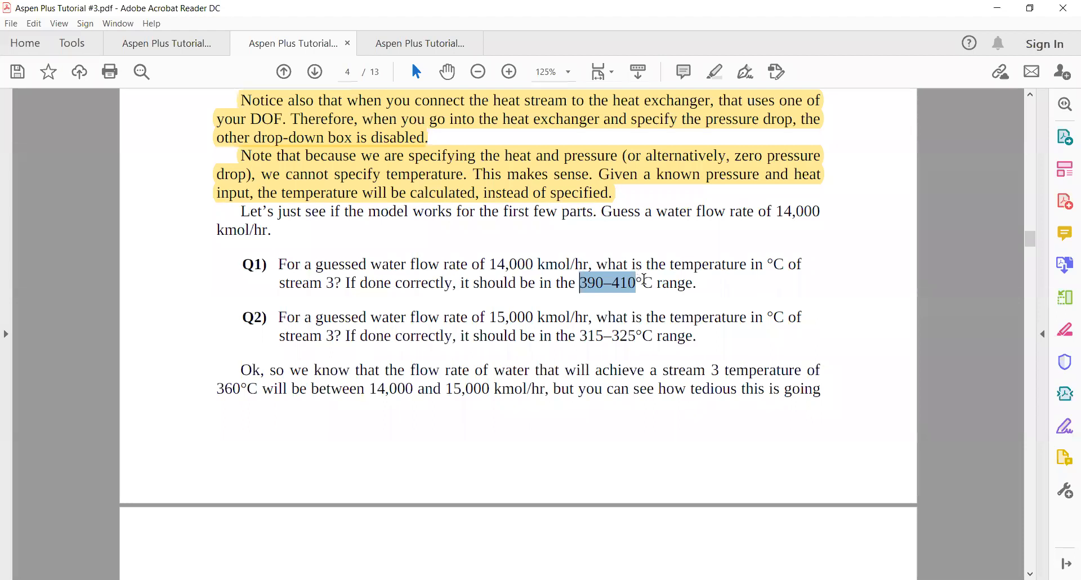
drag(641, 283, 654, 283)
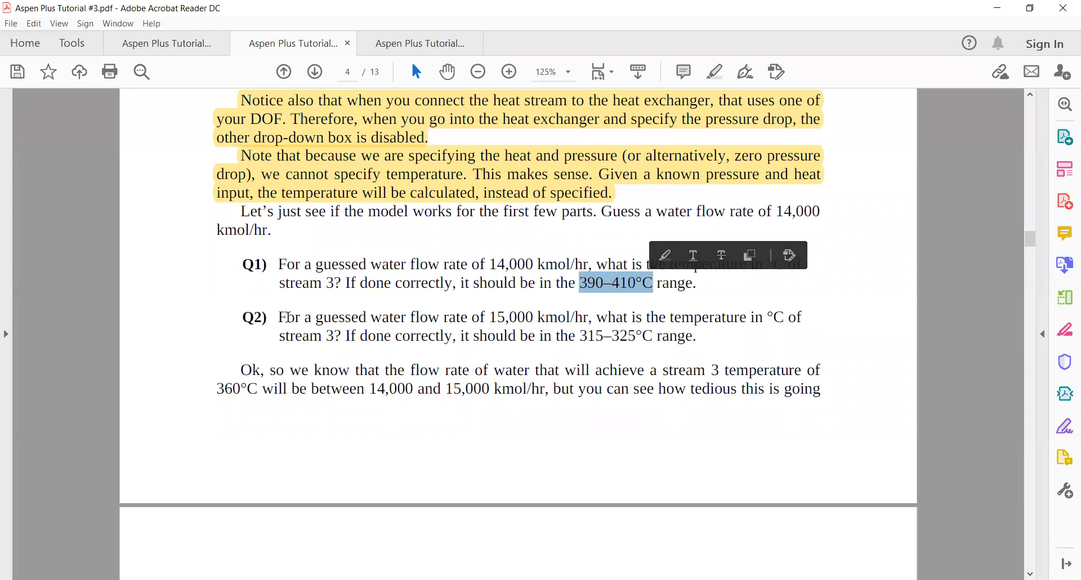
drag(278, 317, 698, 336)
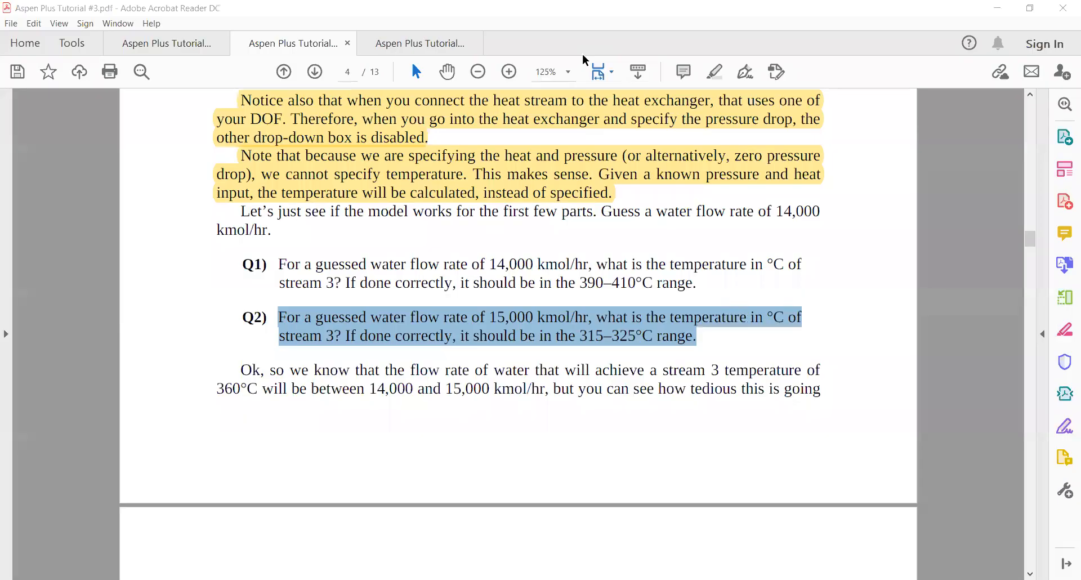
Switch back to Aspen Plus, set stream 1's total flow rate to 15000 kmol/hr and run the simulation.
key(alt+Tab)
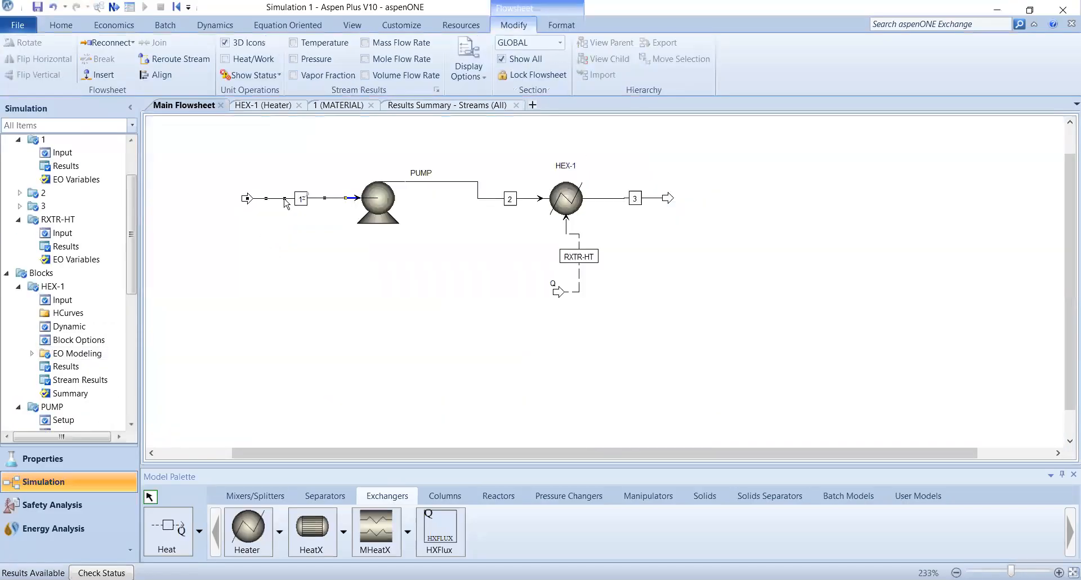
double_click(285, 200)
click(308, 275)
text(15000)
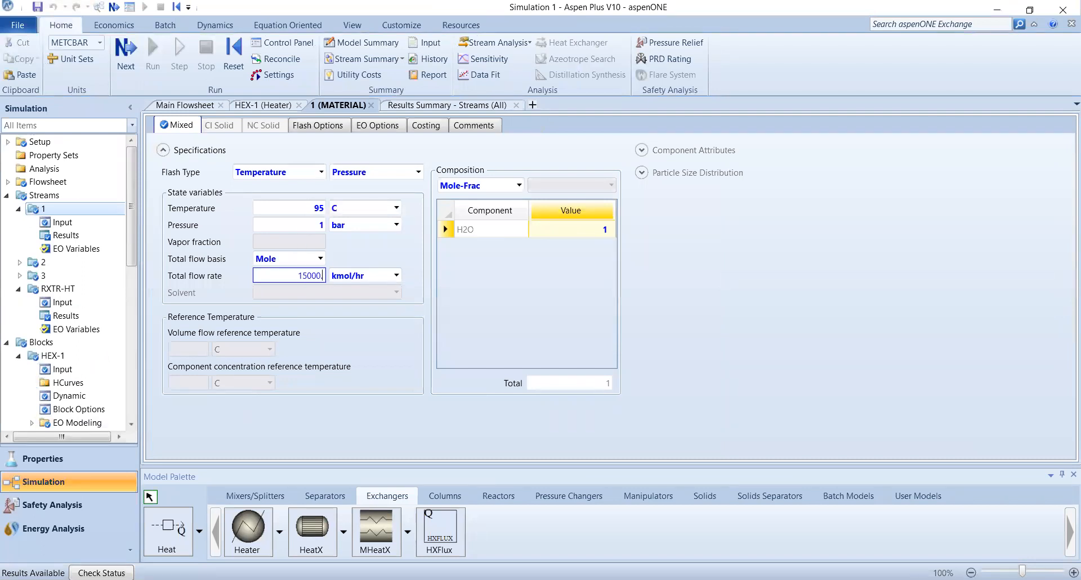
key(Return)
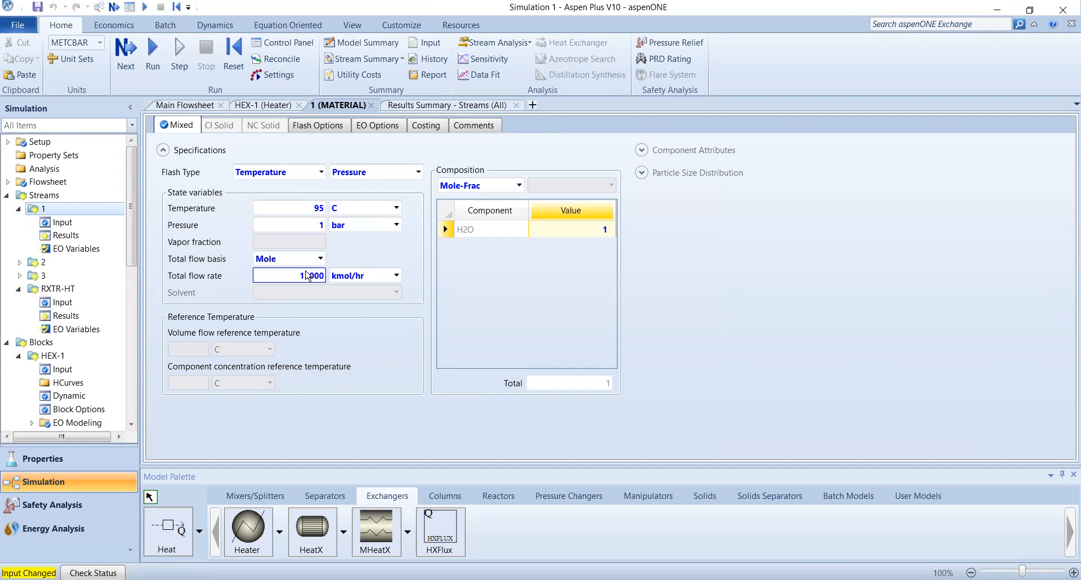
click(153, 58)
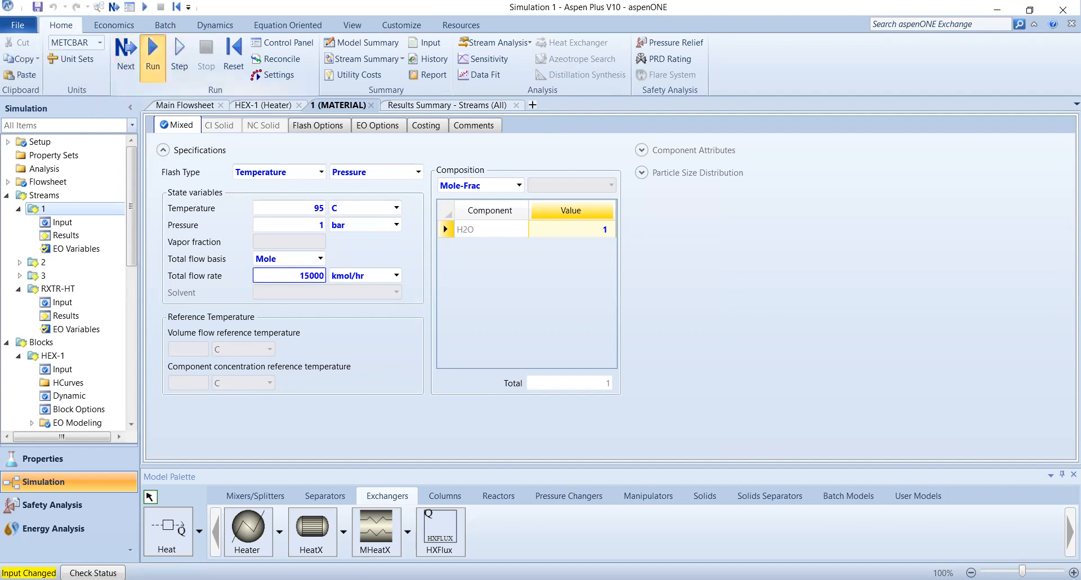
Review Q2 in the tutorial PDF, return to Aspen Plus and check stream 3's temperature in the stream results summary.
key(alt+Tab)
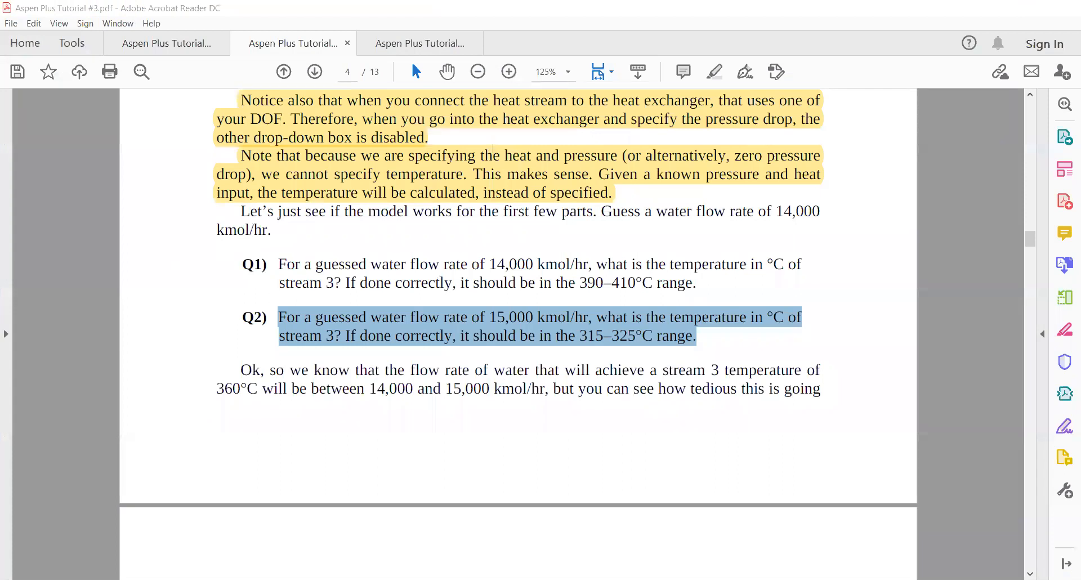
key(alt+Tab)
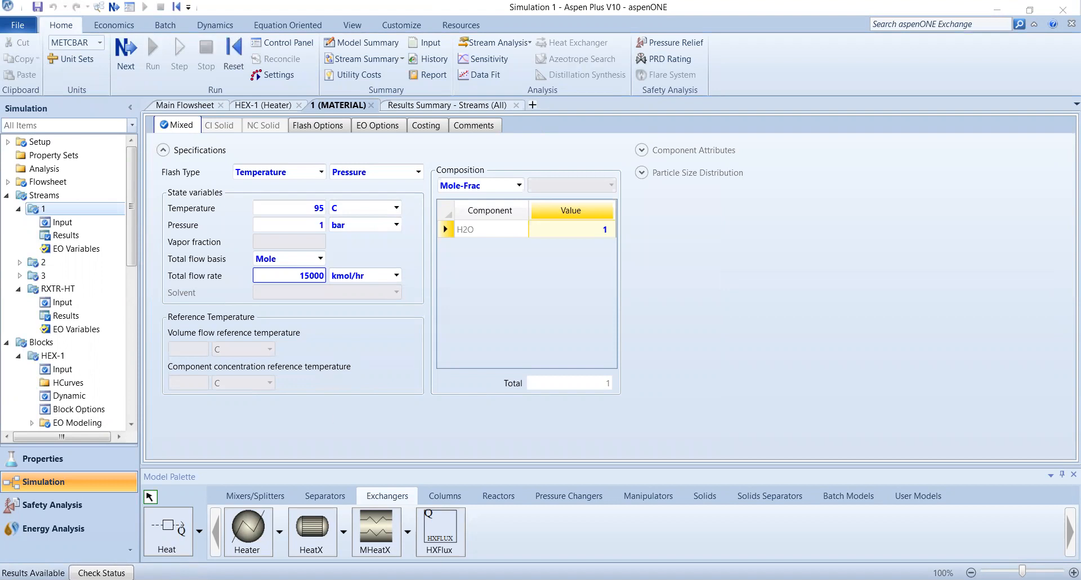
scroll(64, 359, down, 9)
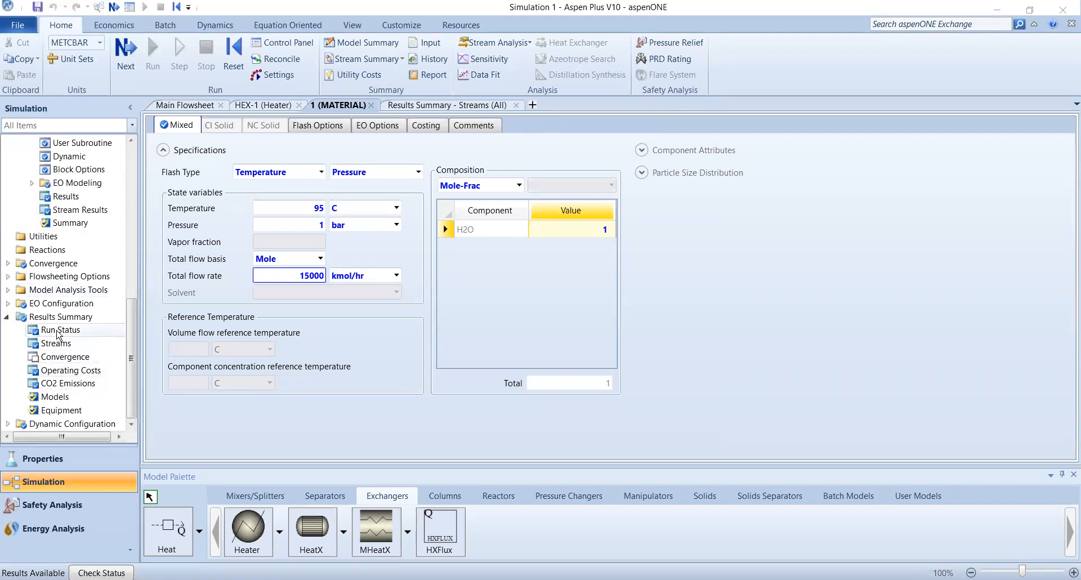
click(57, 331)
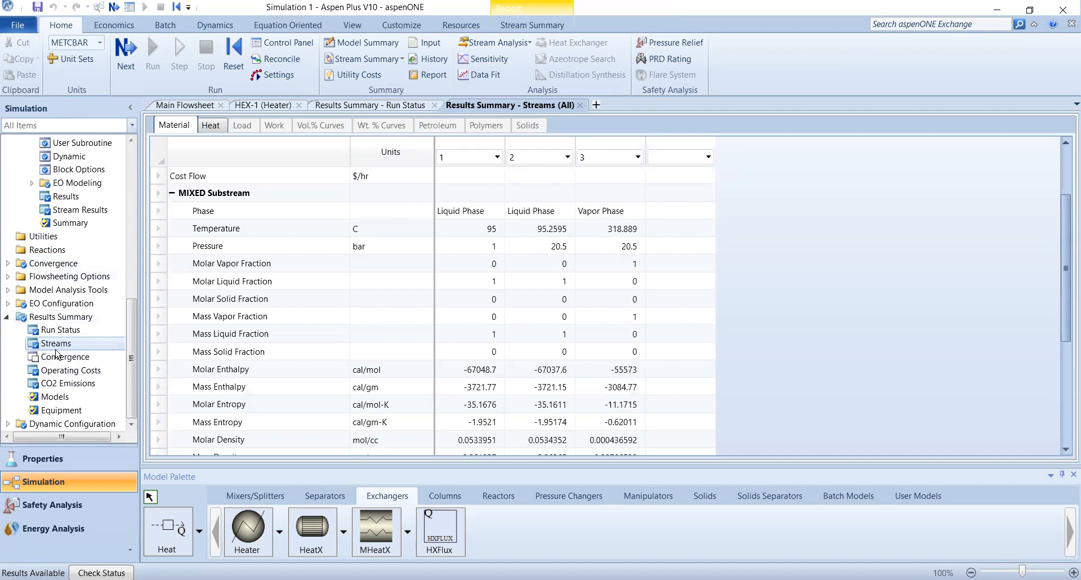
click(624, 232)
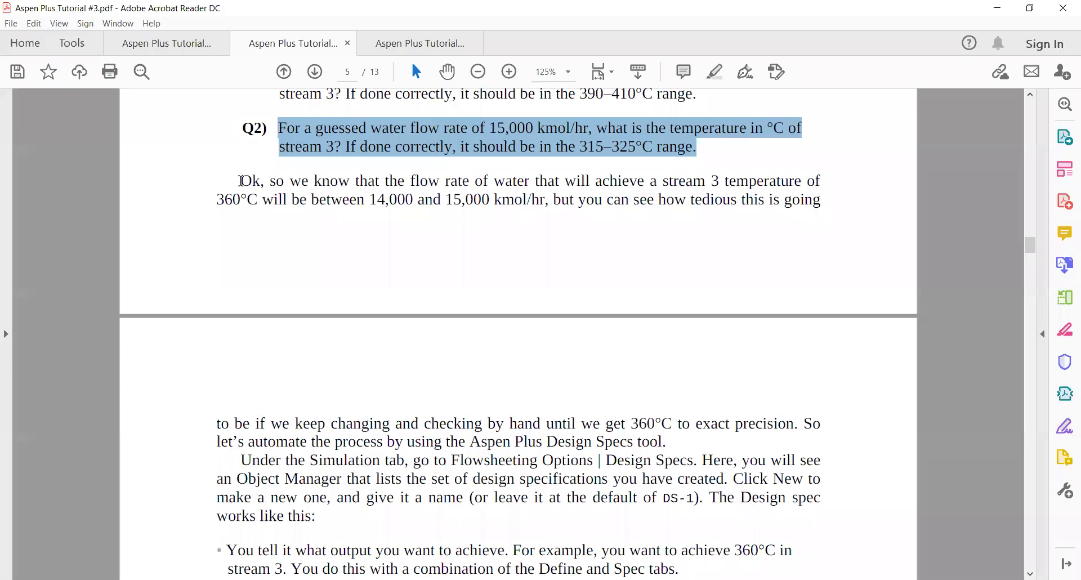
Switch to the tutorial PDF and read the passage below Q2 on reaching 360°C in stream 3 between 14,000 and 15,000 kmol/hr.
drag(239, 181, 279, 201)
click(311, 243)
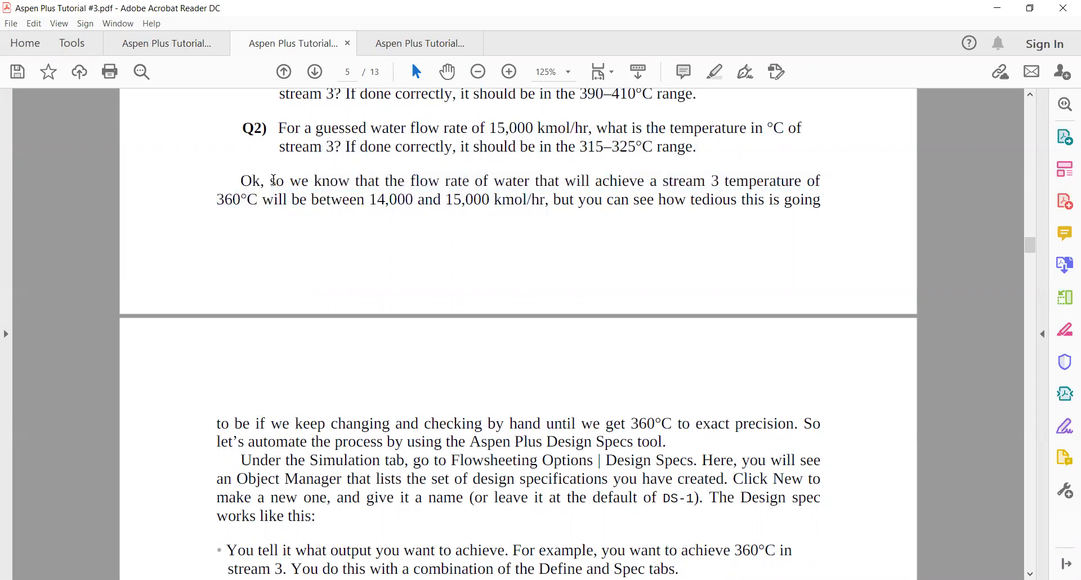
drag(538, 181, 800, 201)
click(272, 199)
click(574, 204)
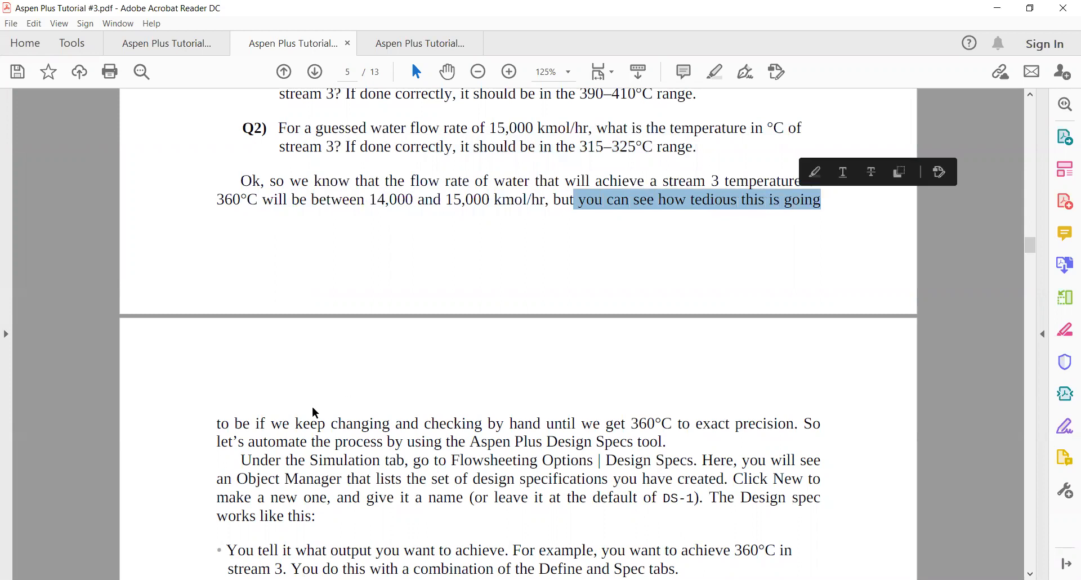
scroll(311, 396, down, 3)
scroll(312, 396, down, 3)
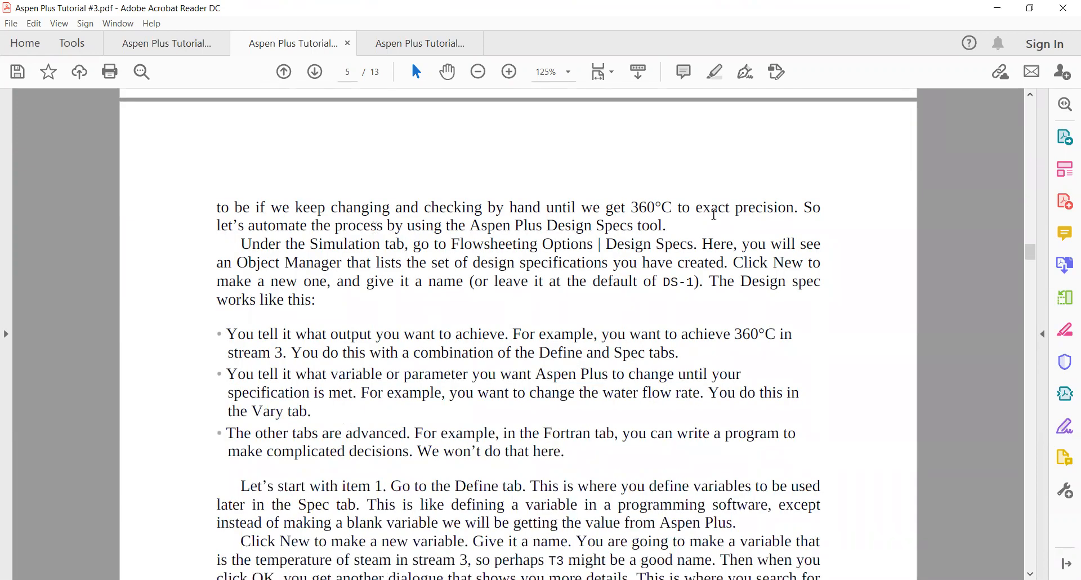
Highlight the sentence on automating the process with the Aspen Plus Design Specs tool and read where the tool is found.
drag(804, 206, 666, 227)
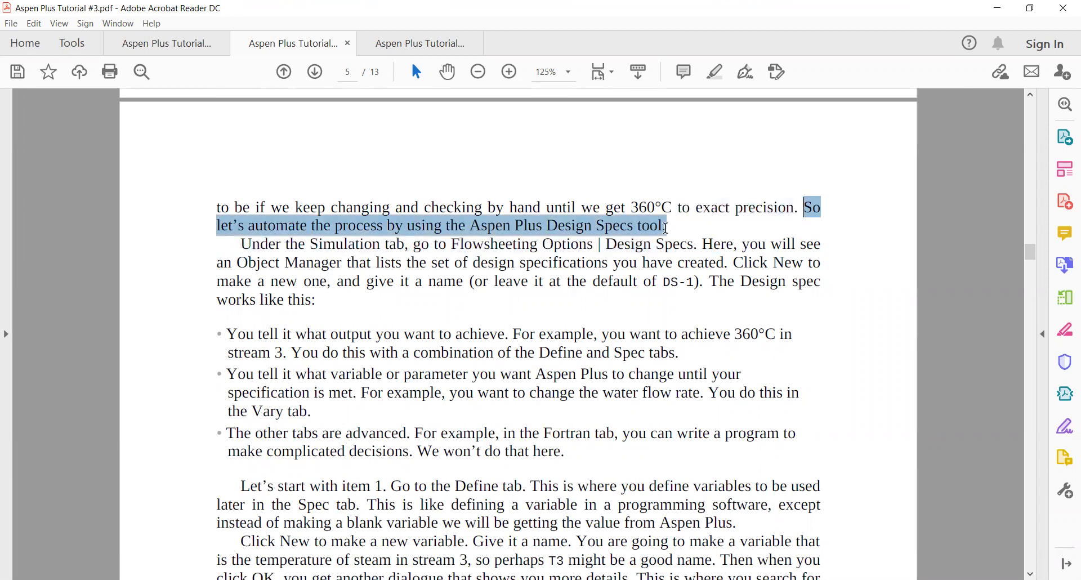
click(710, 209)
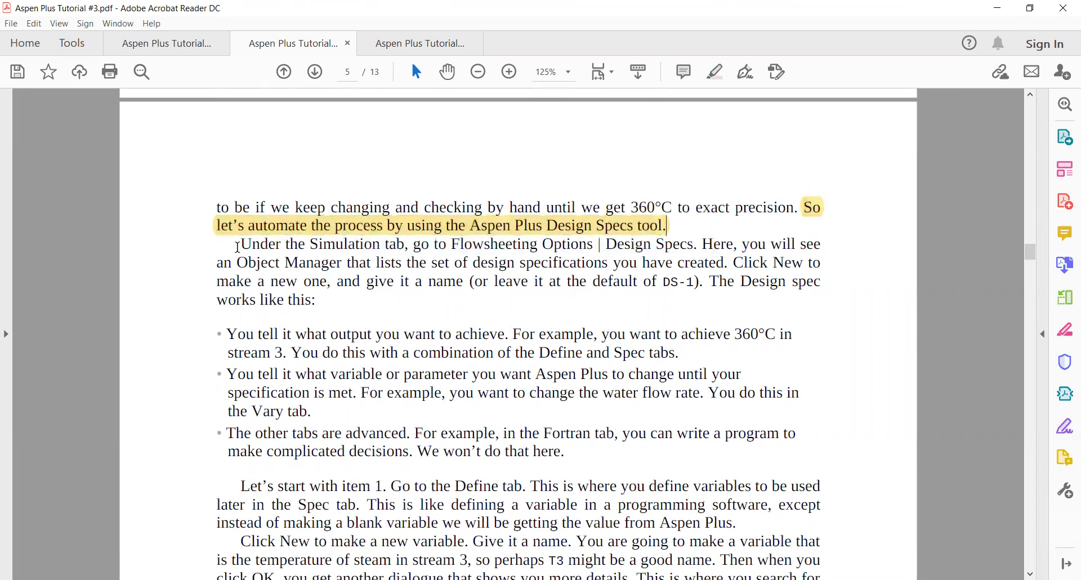
drag(237, 247, 410, 247)
click(281, 247)
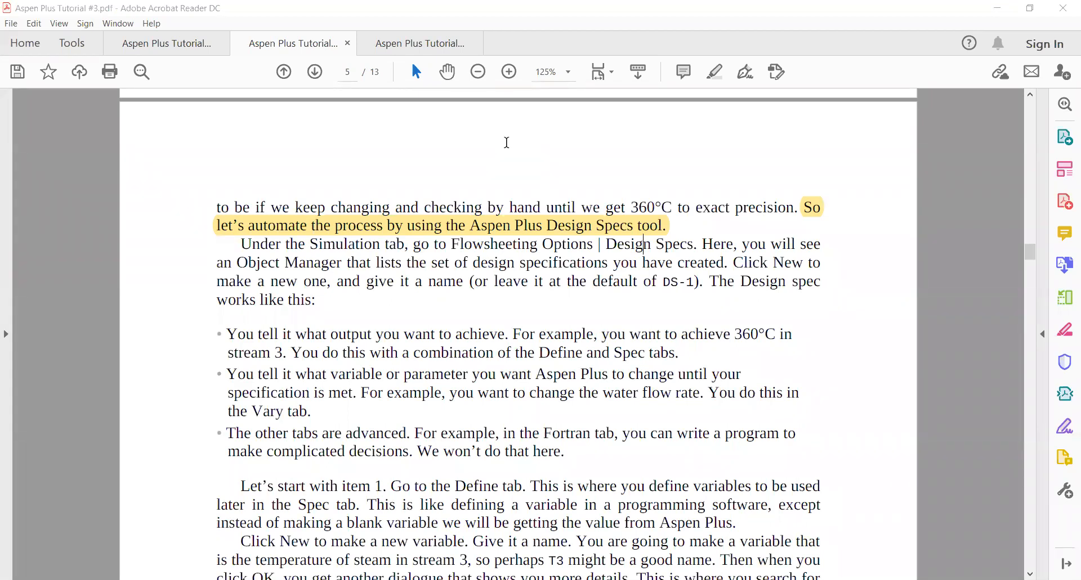
Switch back to Aspen Plus and create a new design spec under Flowsheeting Options with the ID DS-1.
key(alt+Tab)
click(9, 351)
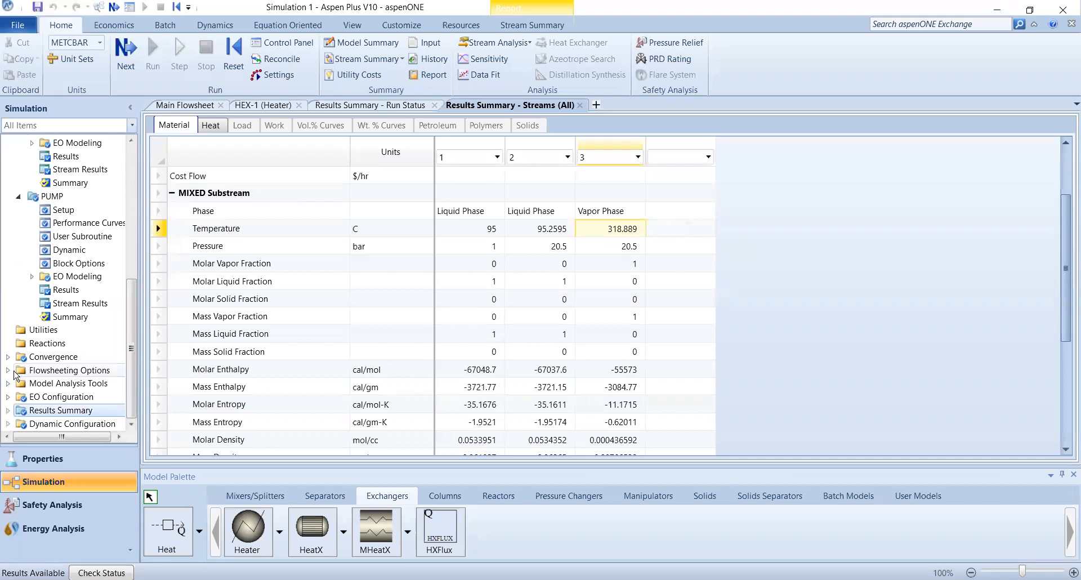
click(7, 370)
scroll(69, 384, down, 1)
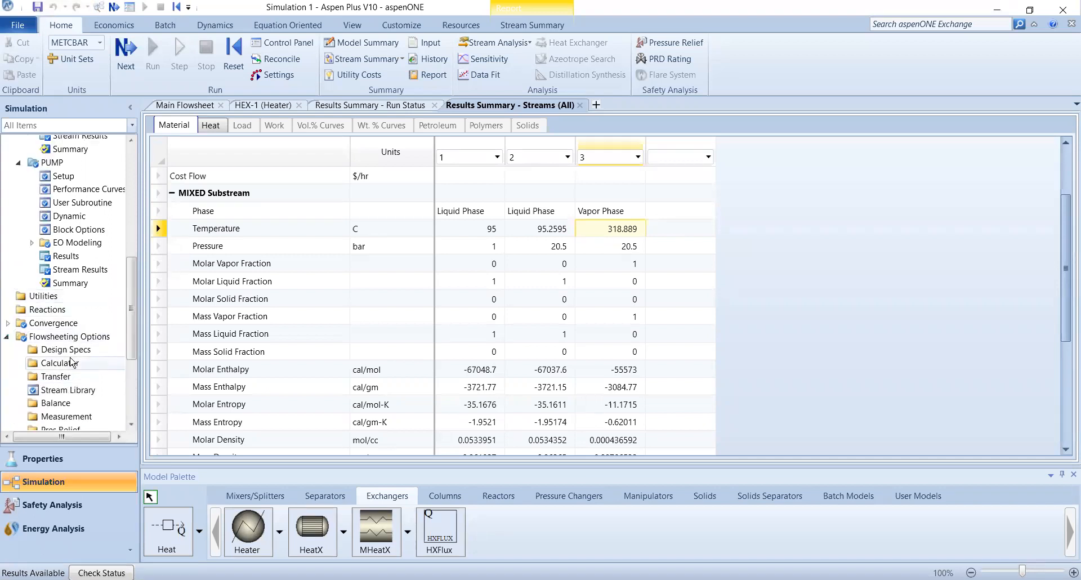
click(70, 350)
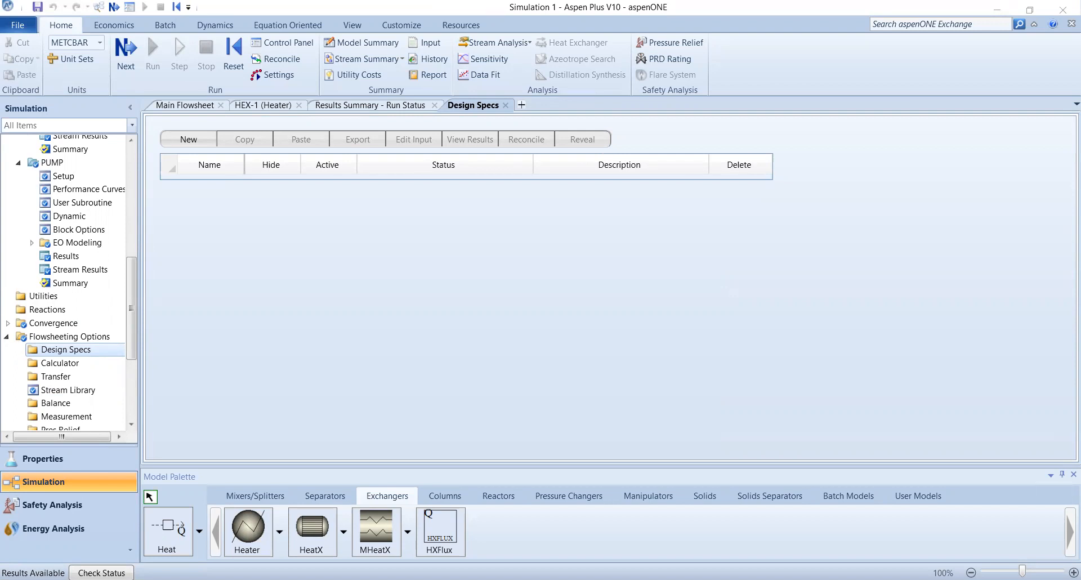
click(187, 141)
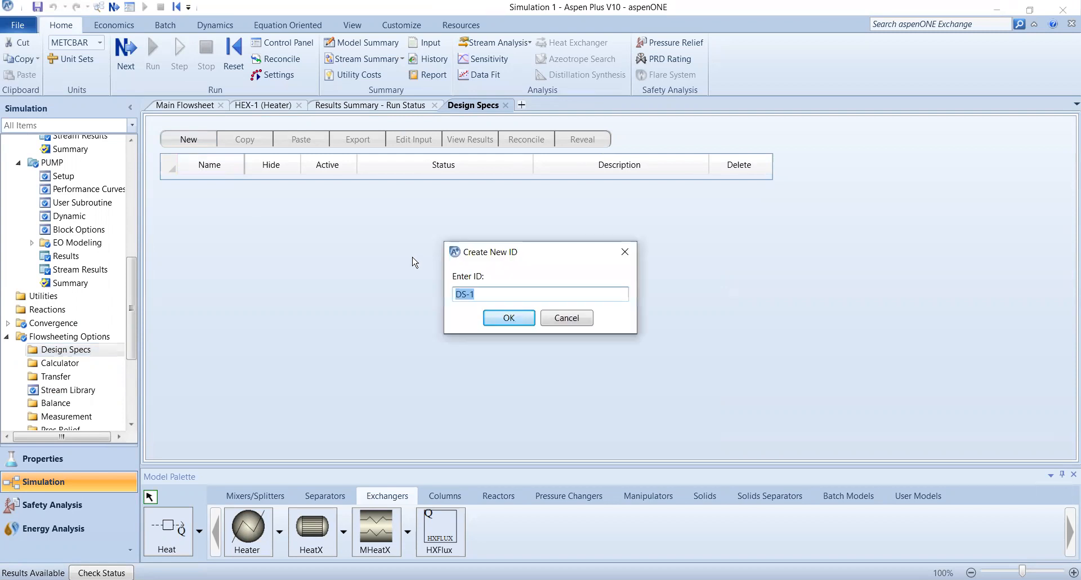
click(489, 325)
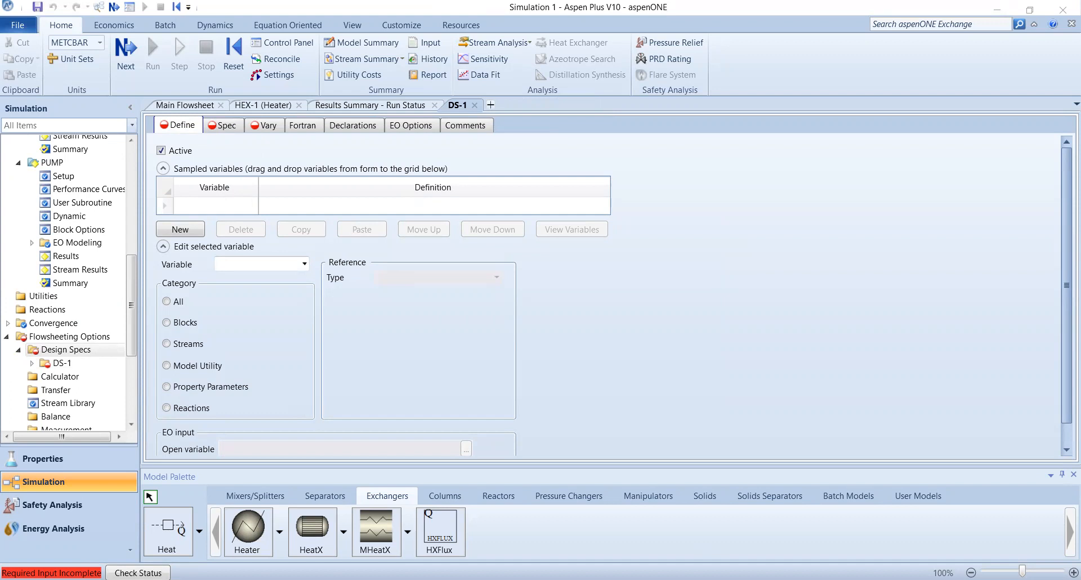
Create a new sampled variable named T3 in design spec DS-1.
click(304, 264)
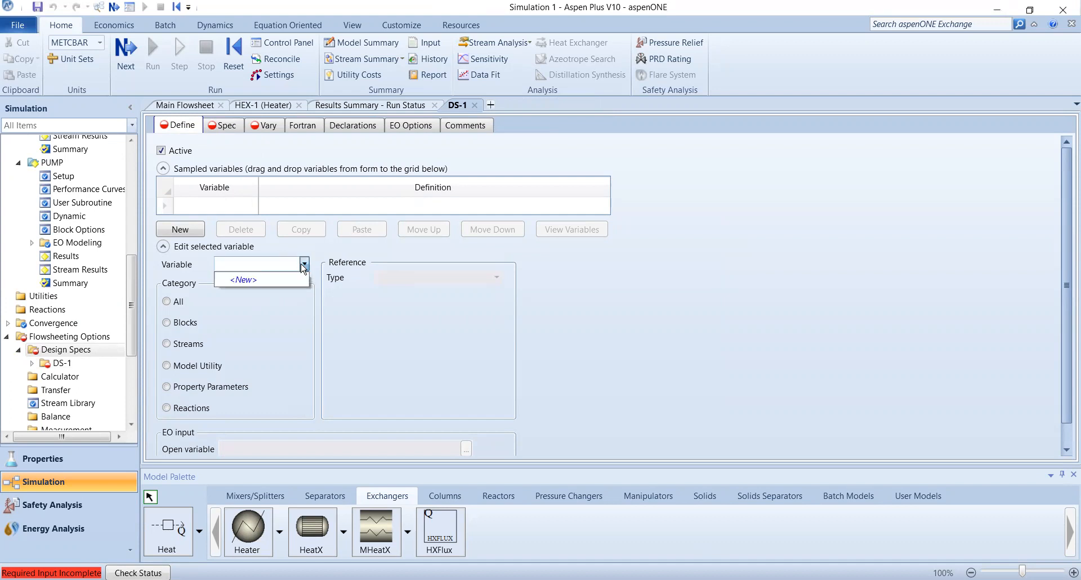
click(283, 280)
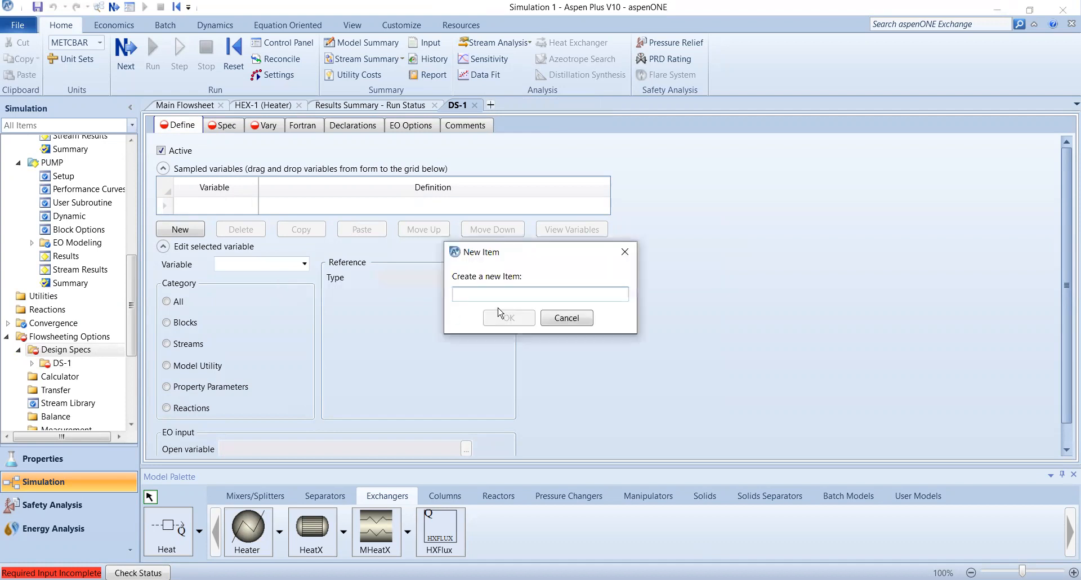
text(T3)
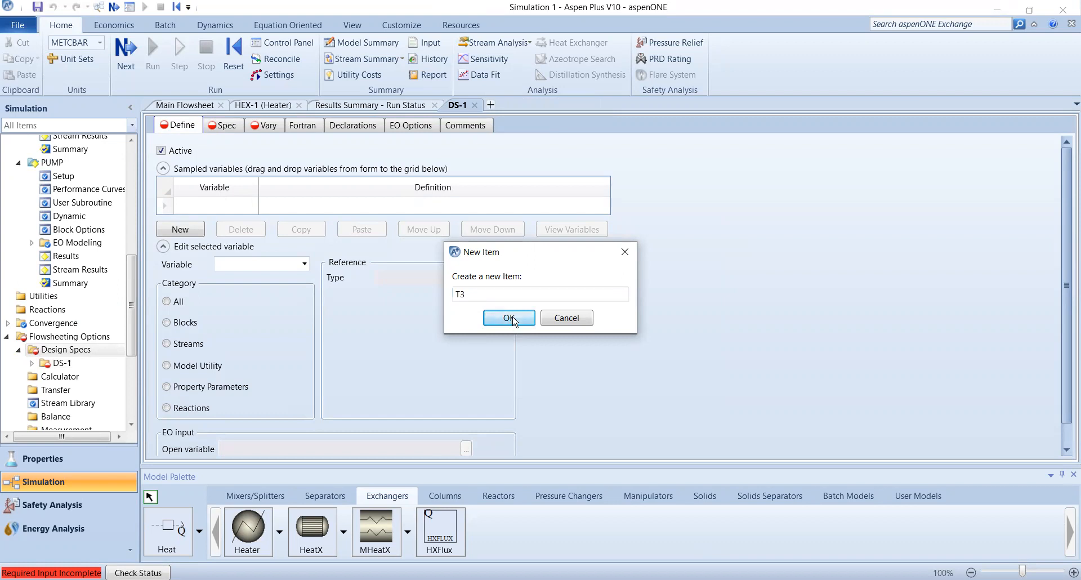
click(510, 319)
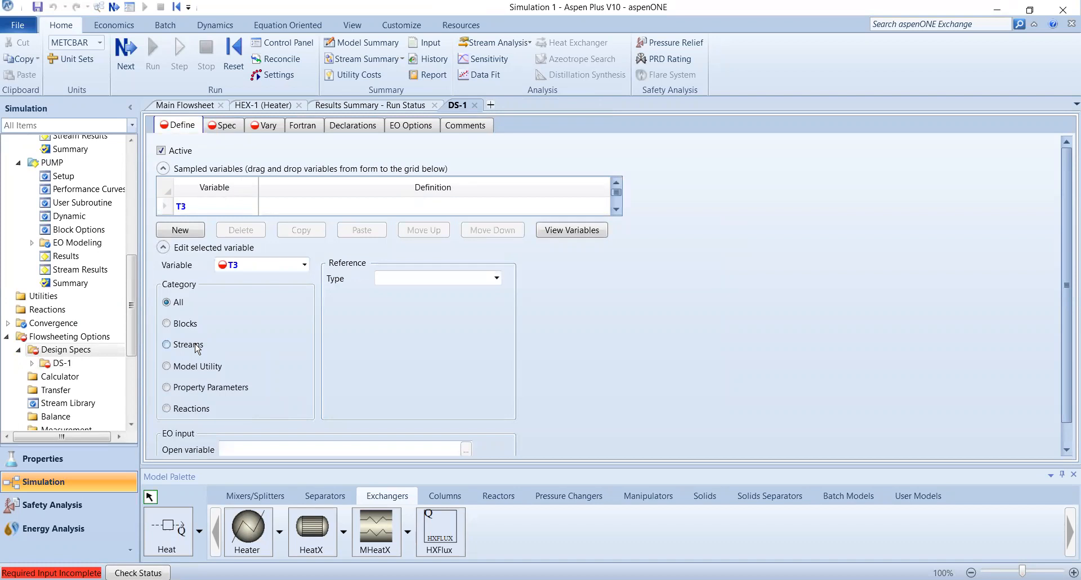
click(167, 344)
click(496, 278)
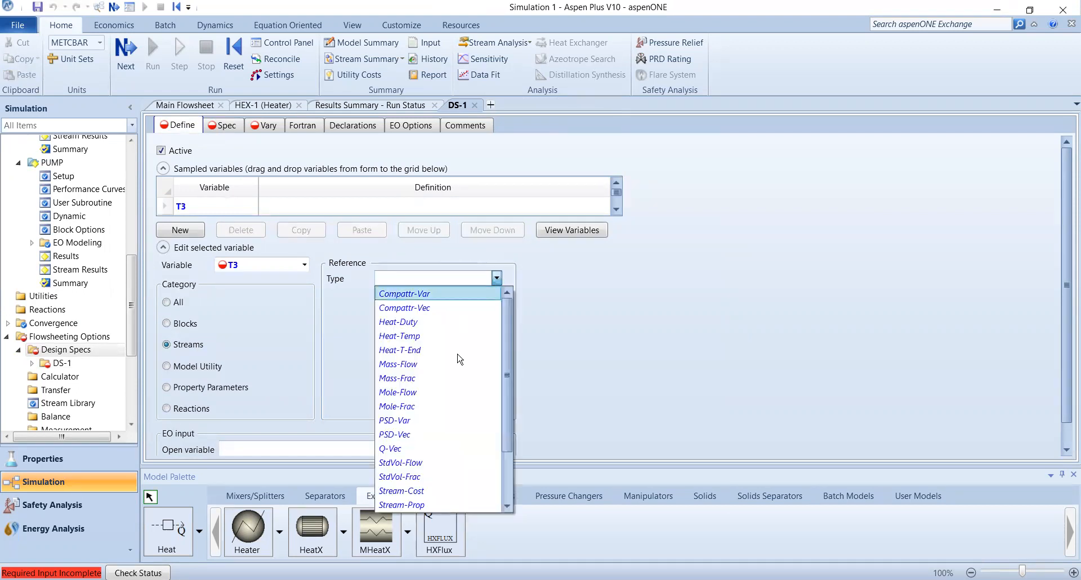
scroll(426, 452, down, 2)
scroll(418, 496, up, 1)
scroll(419, 495, up, 1)
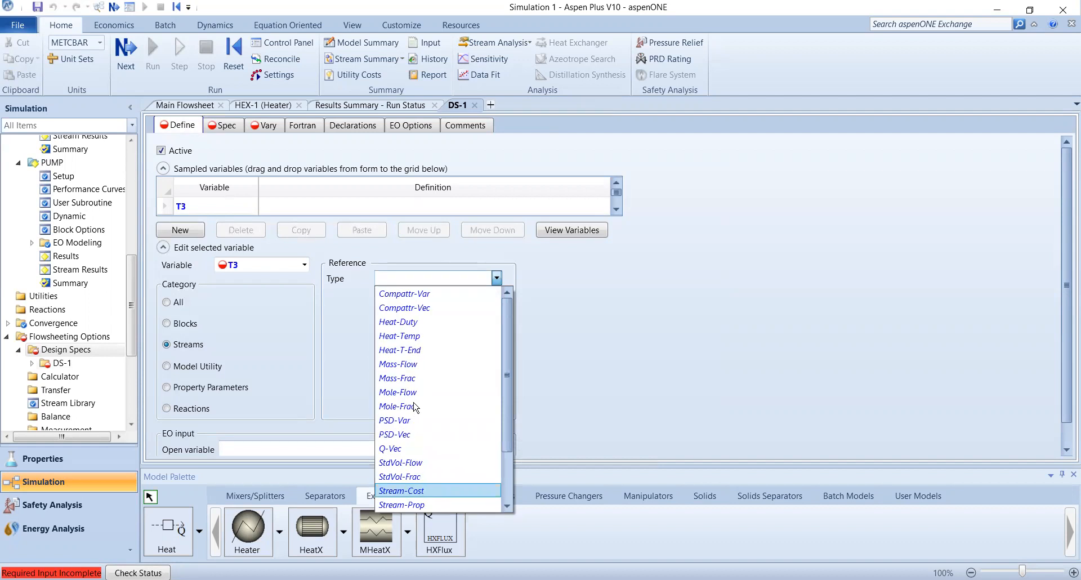
Set variable T3's category to All and its reference type to Stream-Var.
click(171, 307)
click(176, 309)
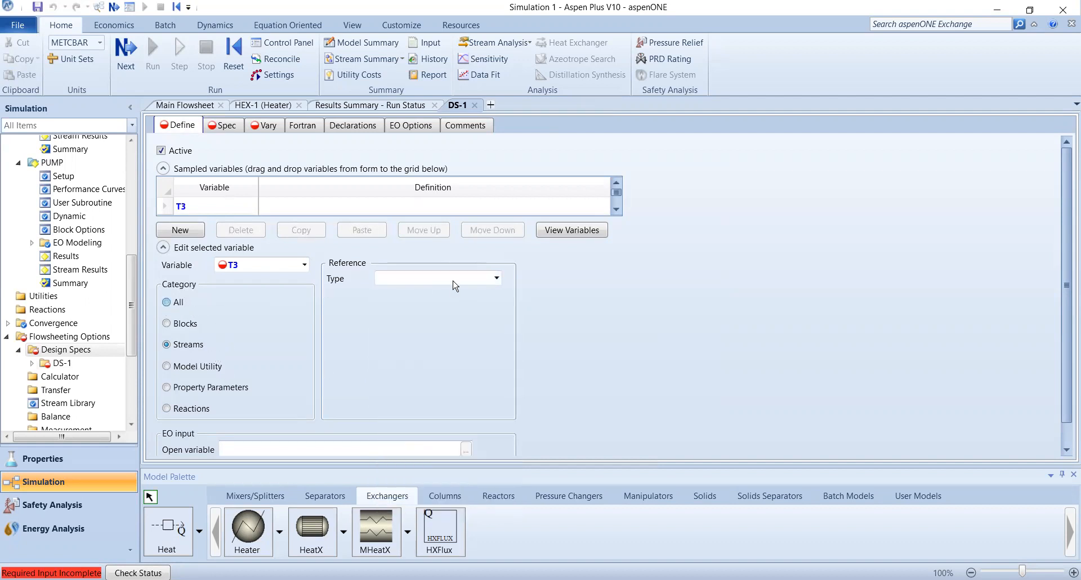
click(494, 284)
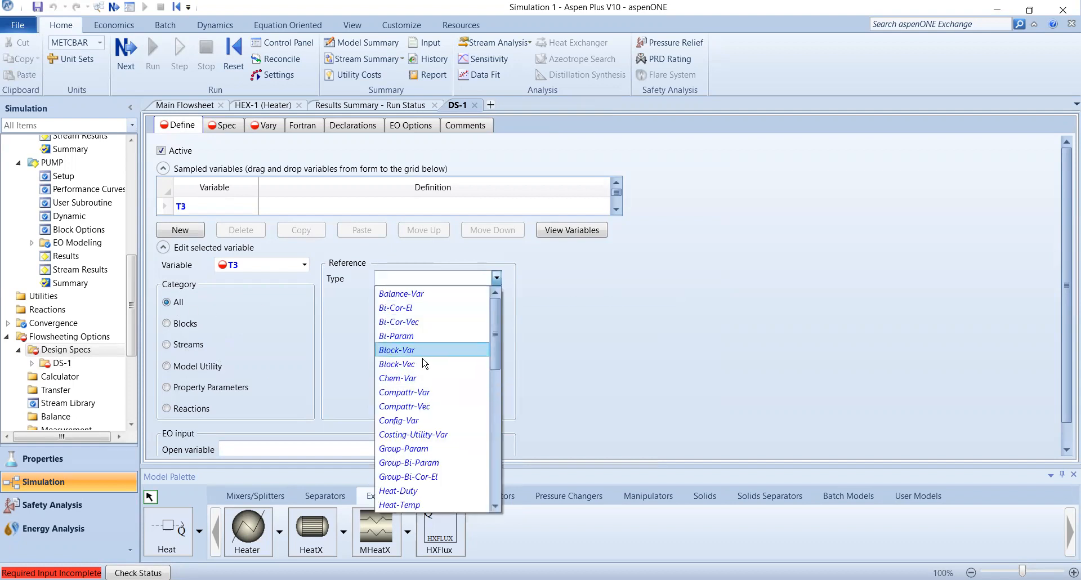
scroll(433, 335, down, 5)
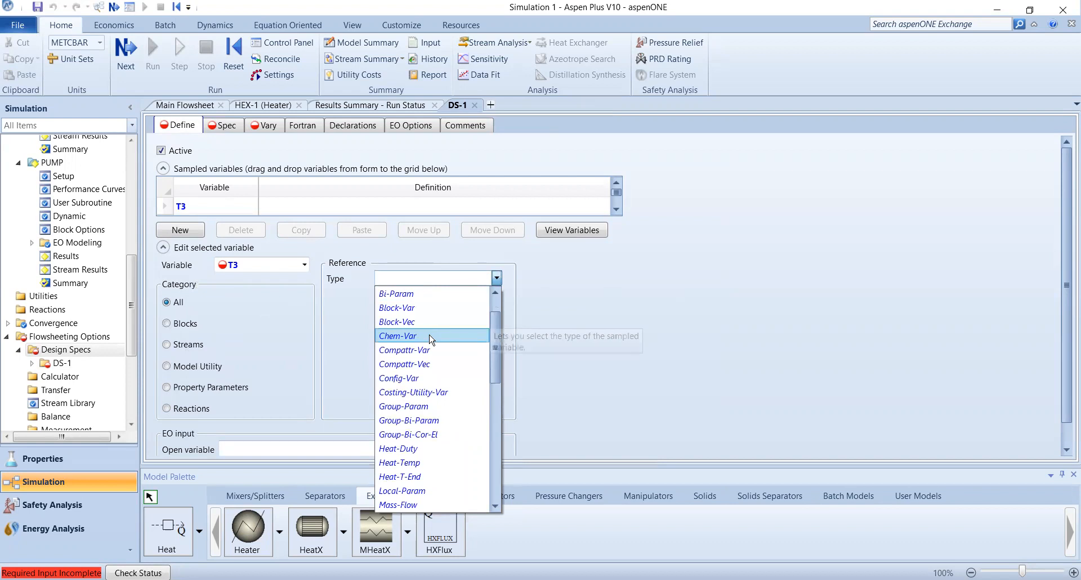
scroll(424, 383, down, 3)
click(420, 468)
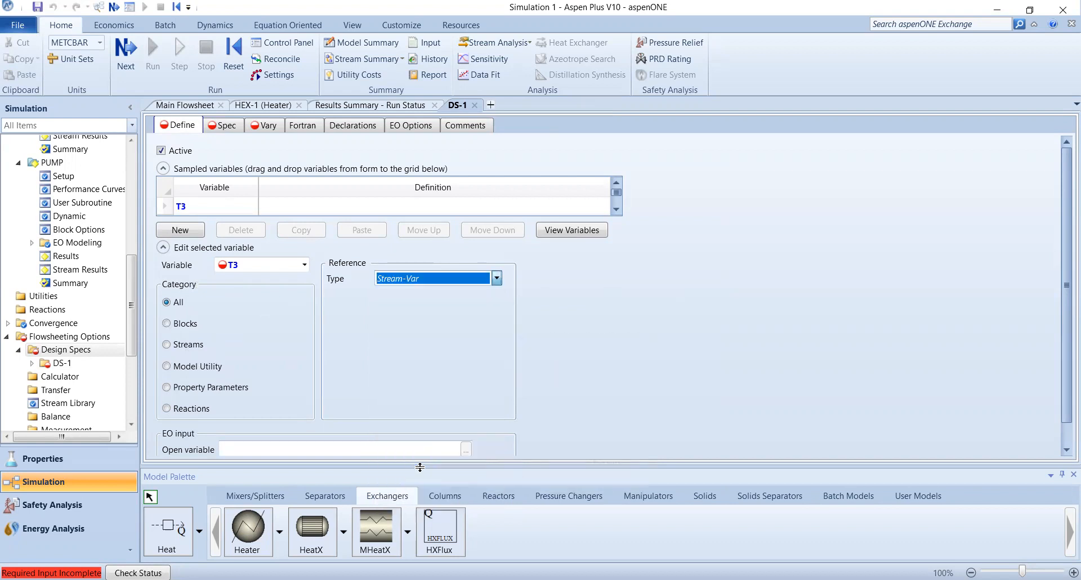
click(461, 300)
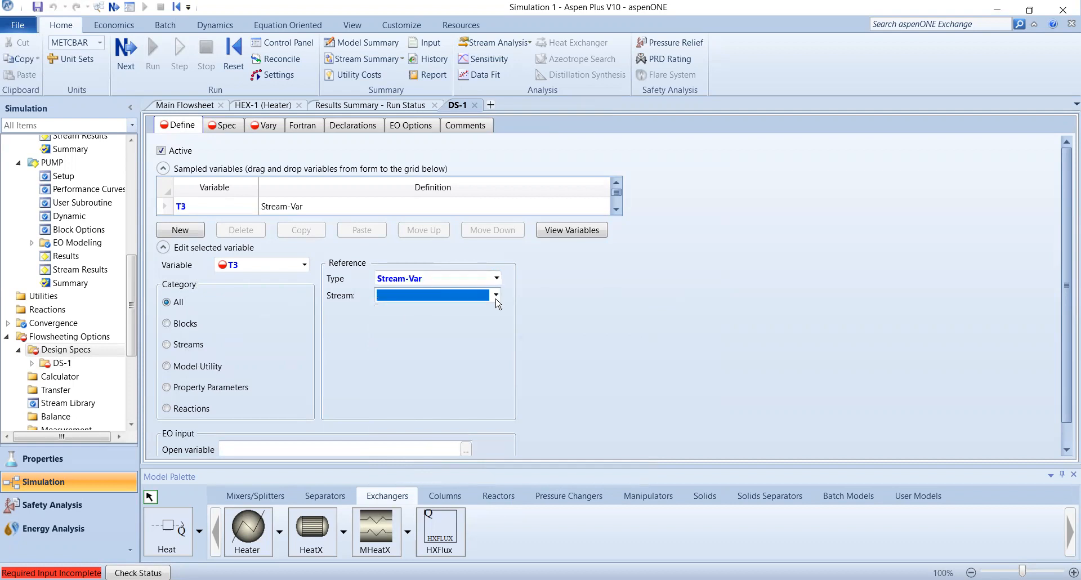
Define sampled variable T3 as the temperature (TEMP) of stream 3.
click(496, 297)
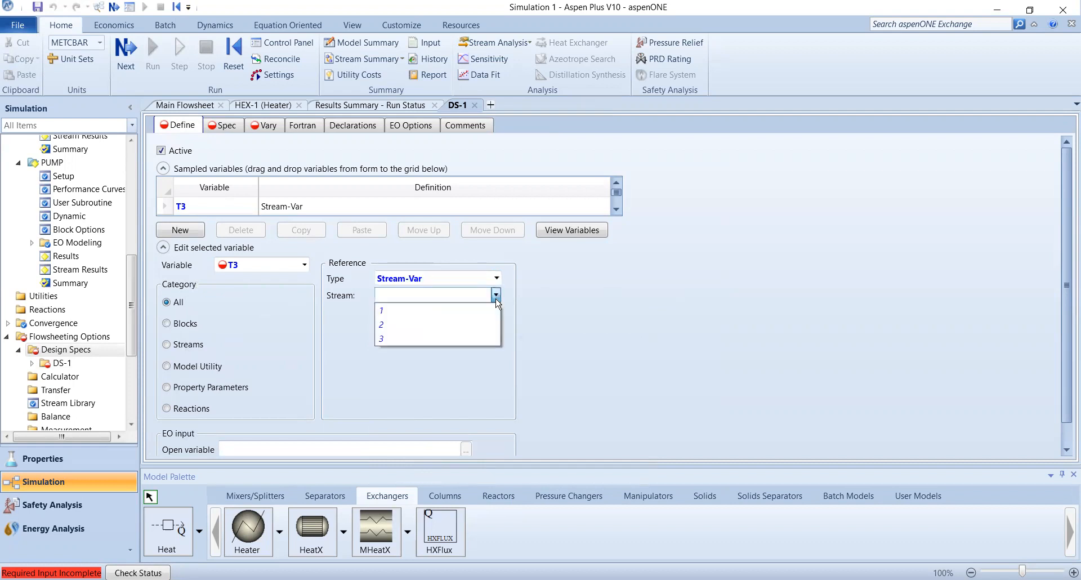
click(422, 341)
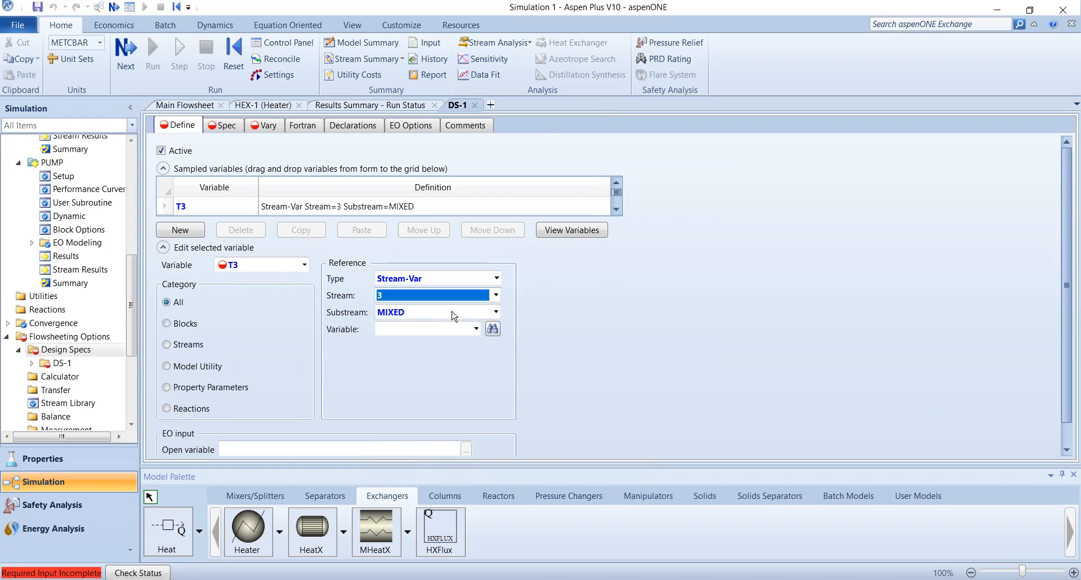
click(478, 328)
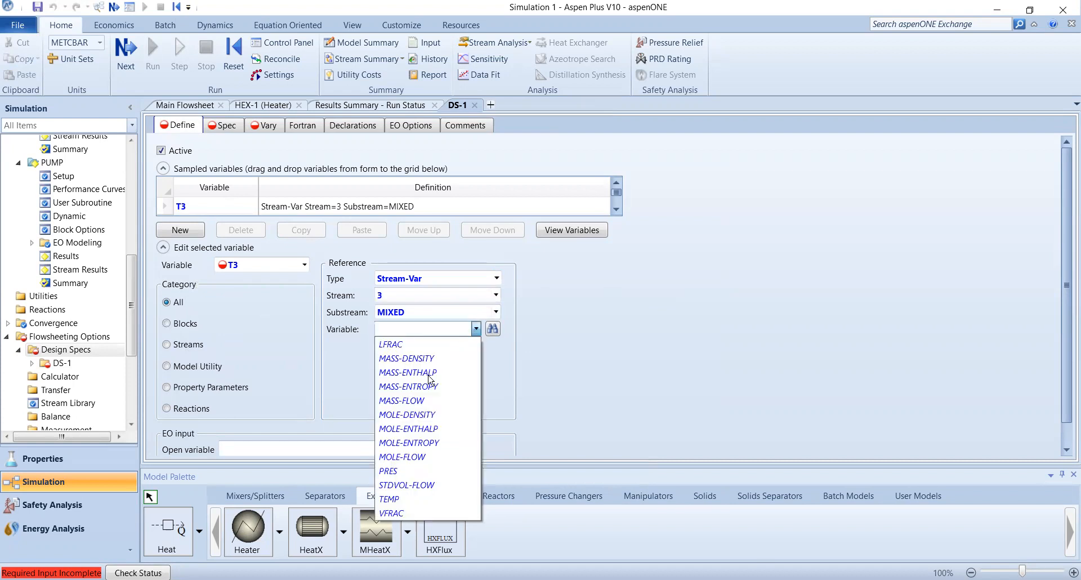
click(417, 495)
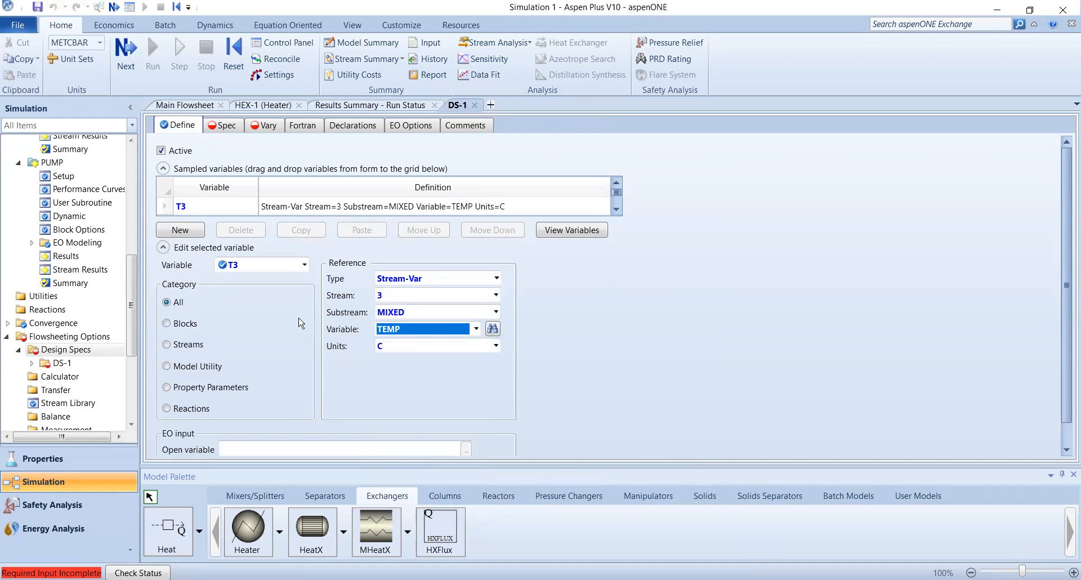
scroll(51, 338, up, 10)
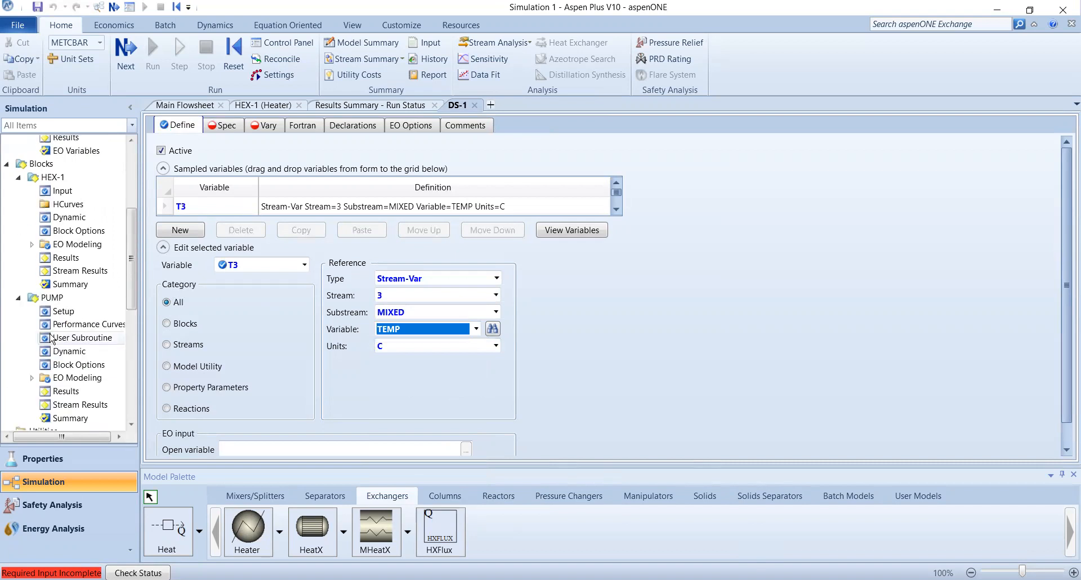
scroll(51, 343, down, 13)
scroll(52, 347, up, 6)
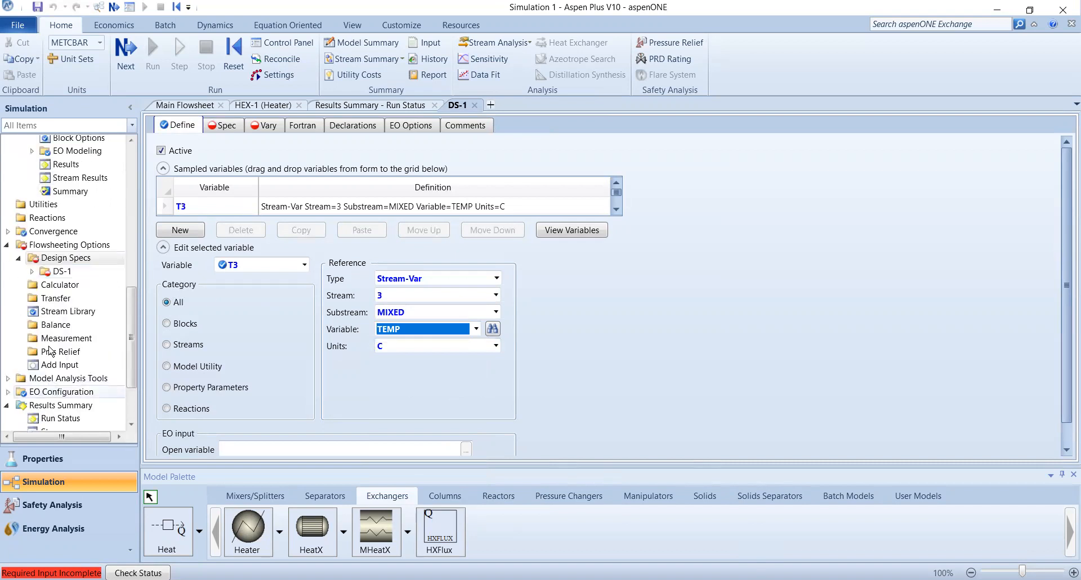
scroll(51, 344, down, 7)
scroll(50, 345, up, 4)
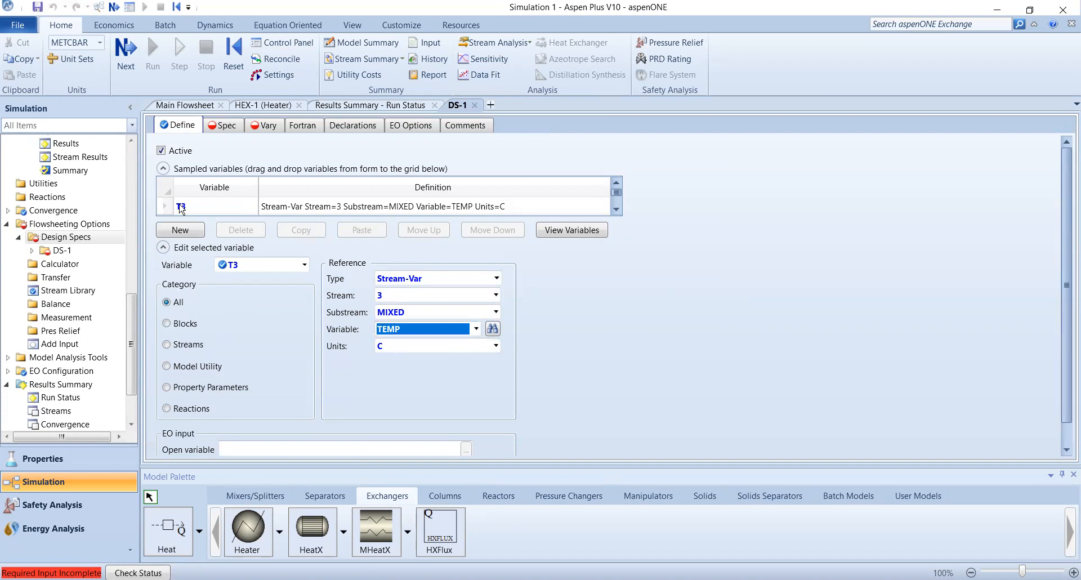
scroll(262, 361, down, 1)
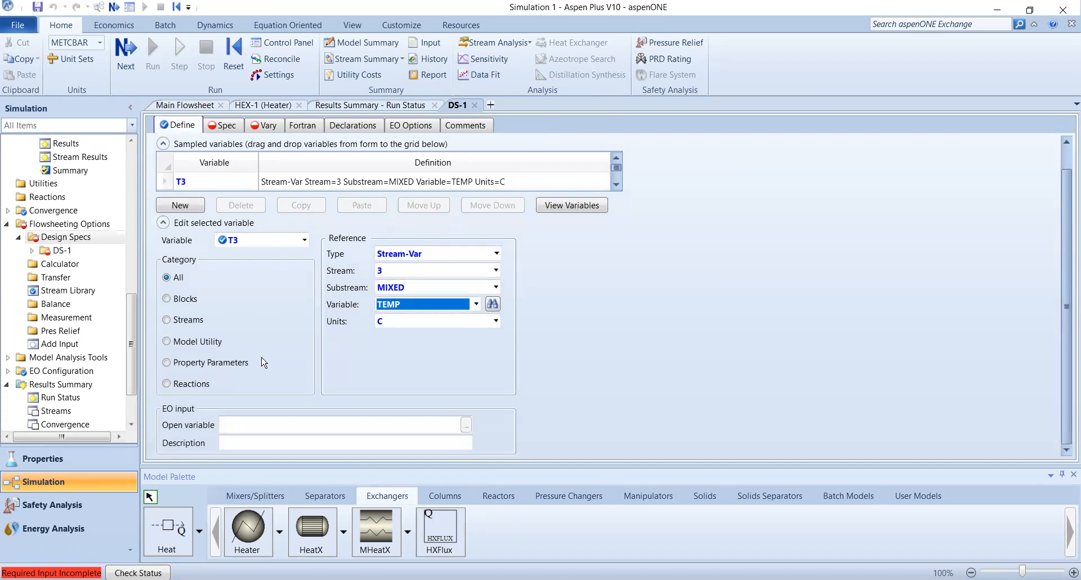
Enter the design specification expressions for DS-1: spec T3, target 360 and tolerance 0.01.
click(221, 126)
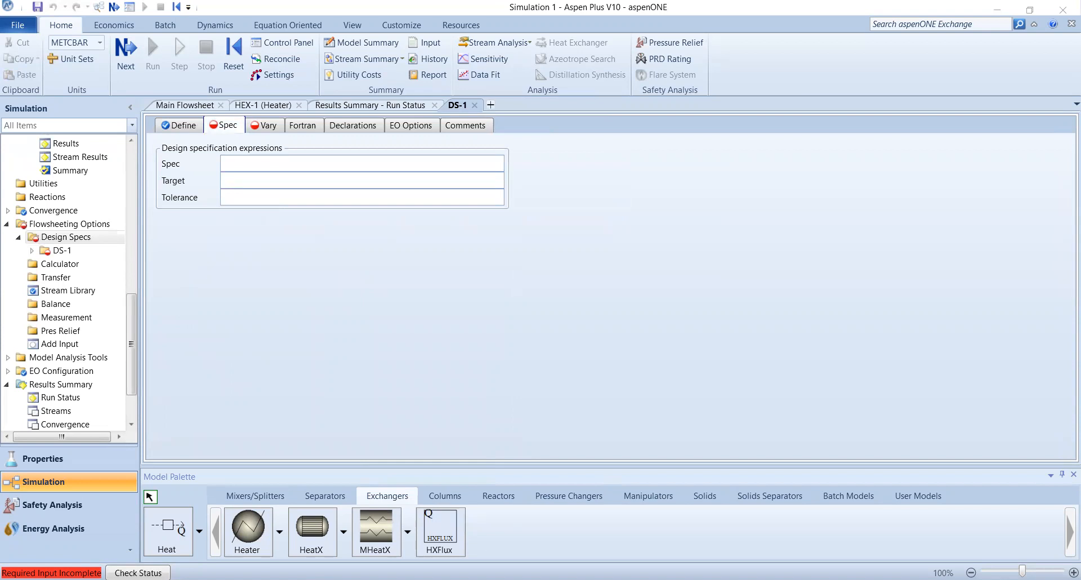
click(307, 211)
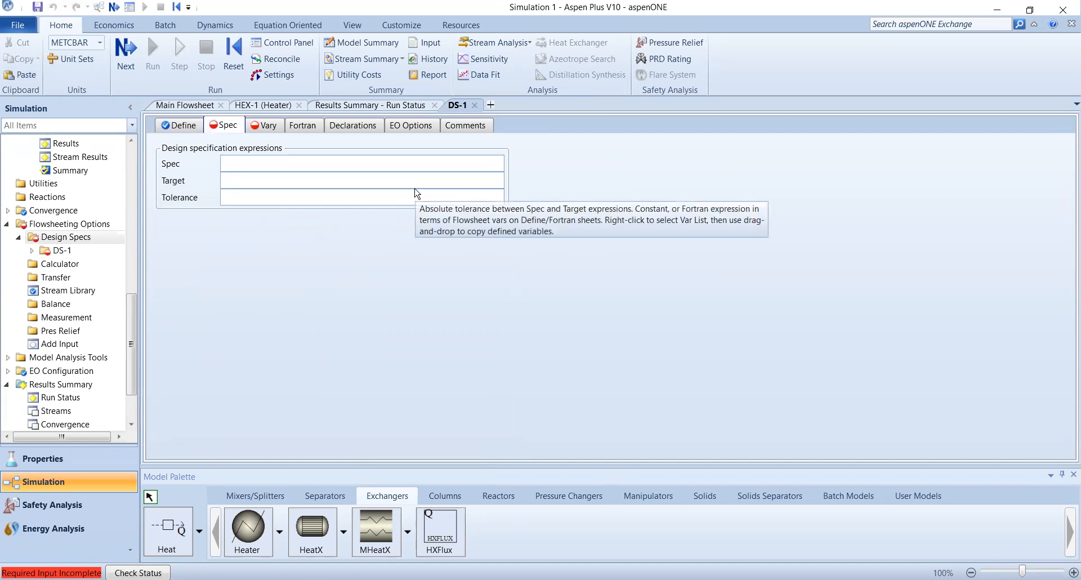
text(t)
text(T3)
click(377, 178)
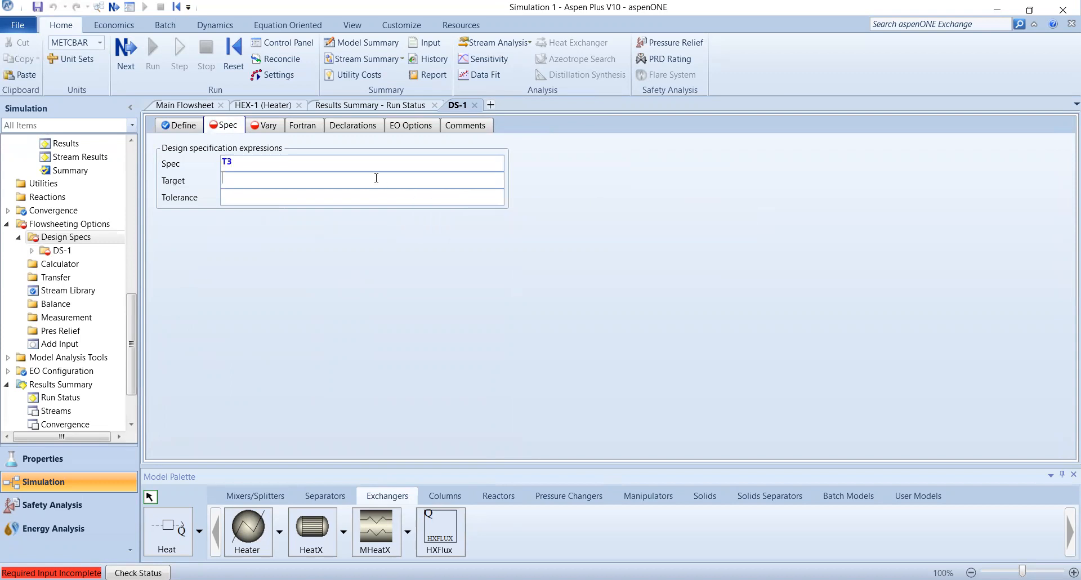
text(360)
text(0.)
text(01)
click(173, 128)
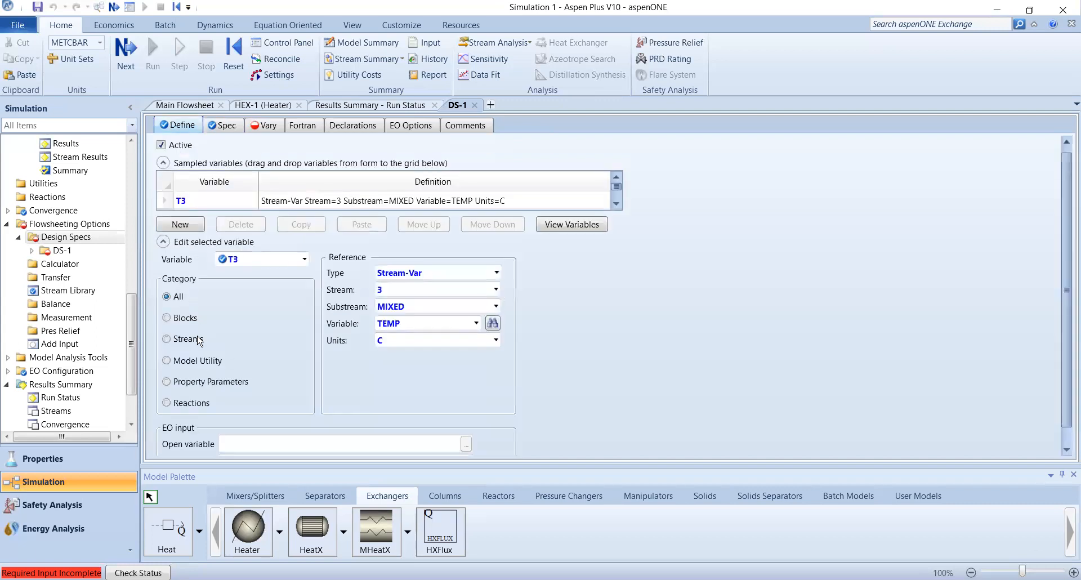
click(228, 127)
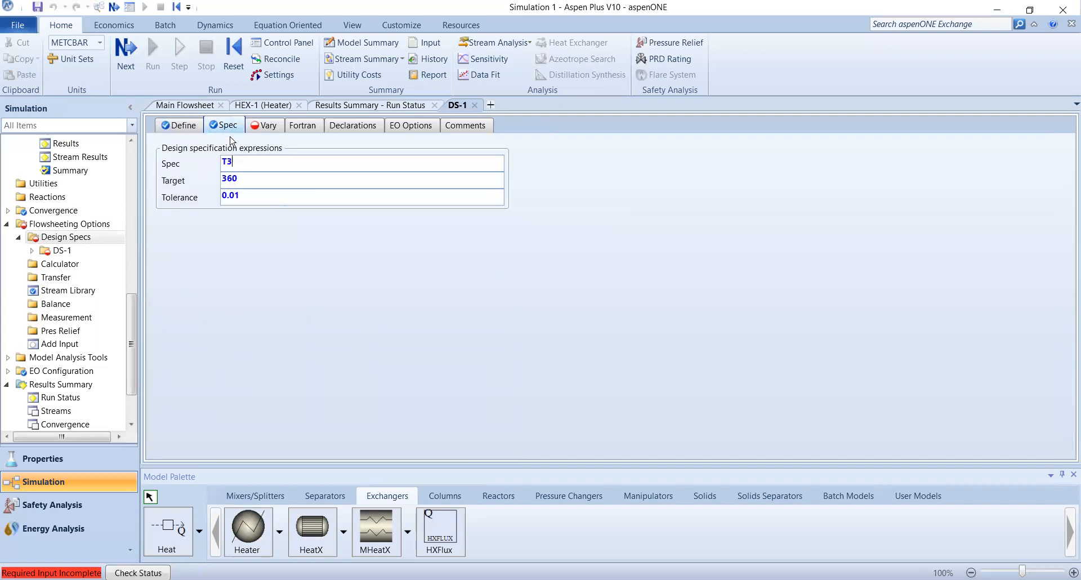
click(258, 176)
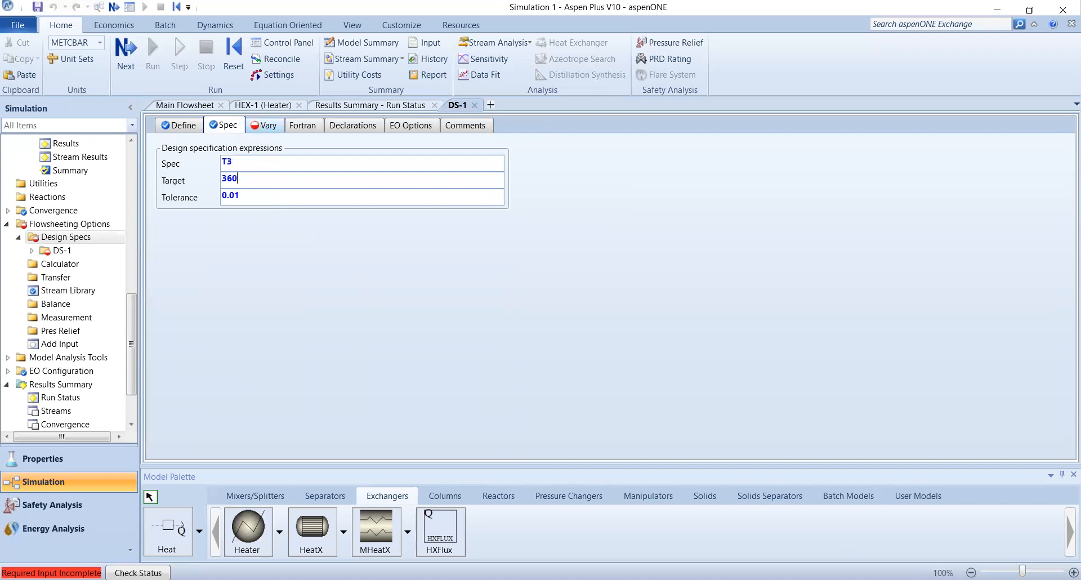
Set the manipulated variable of DS-1 to type Stream-Var, stream 1, variable MOLE-FLOW.
click(264, 125)
click(281, 169)
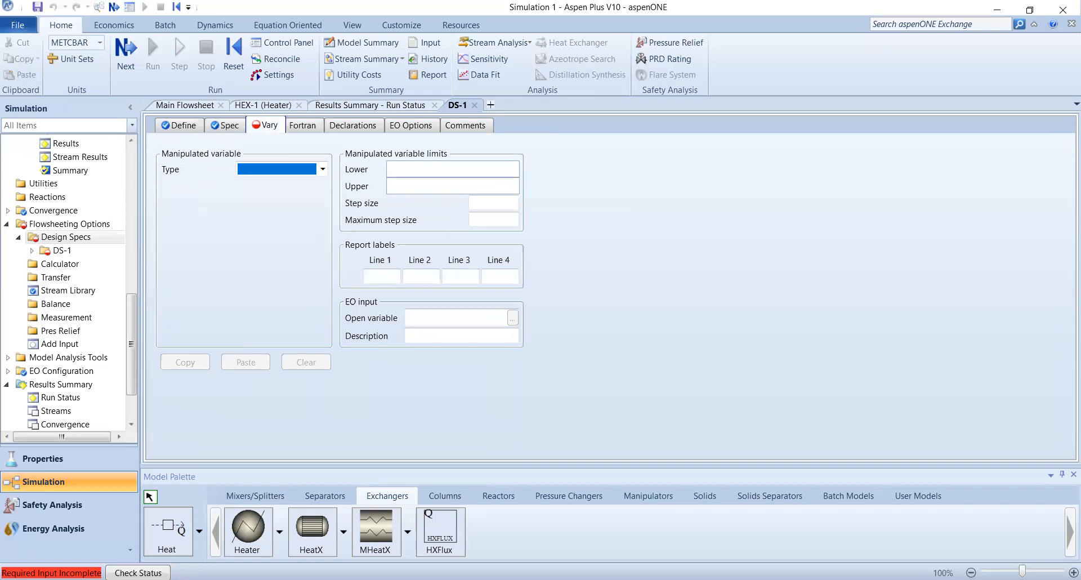
click(272, 242)
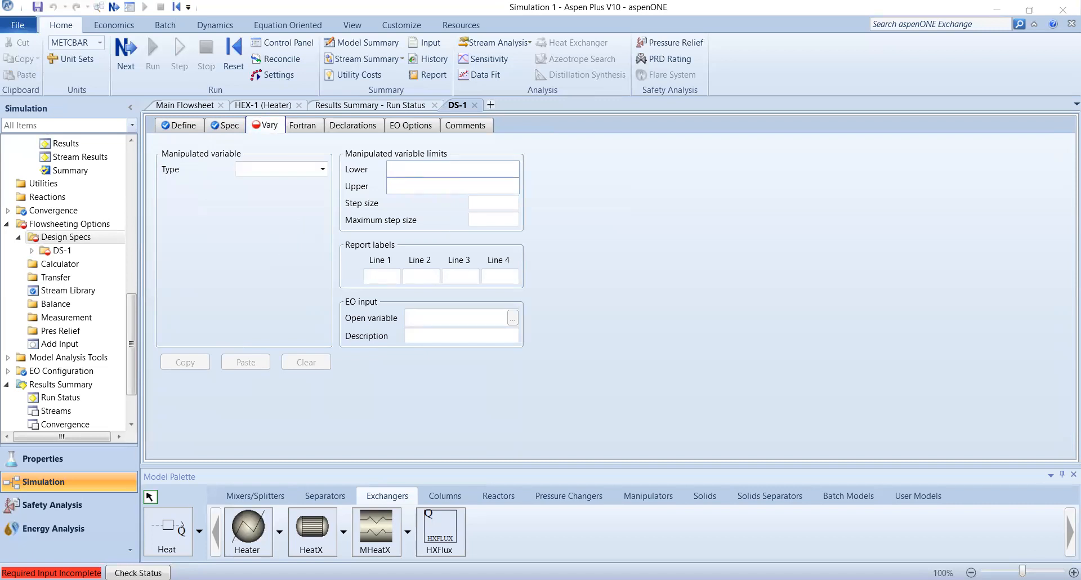
click(322, 169)
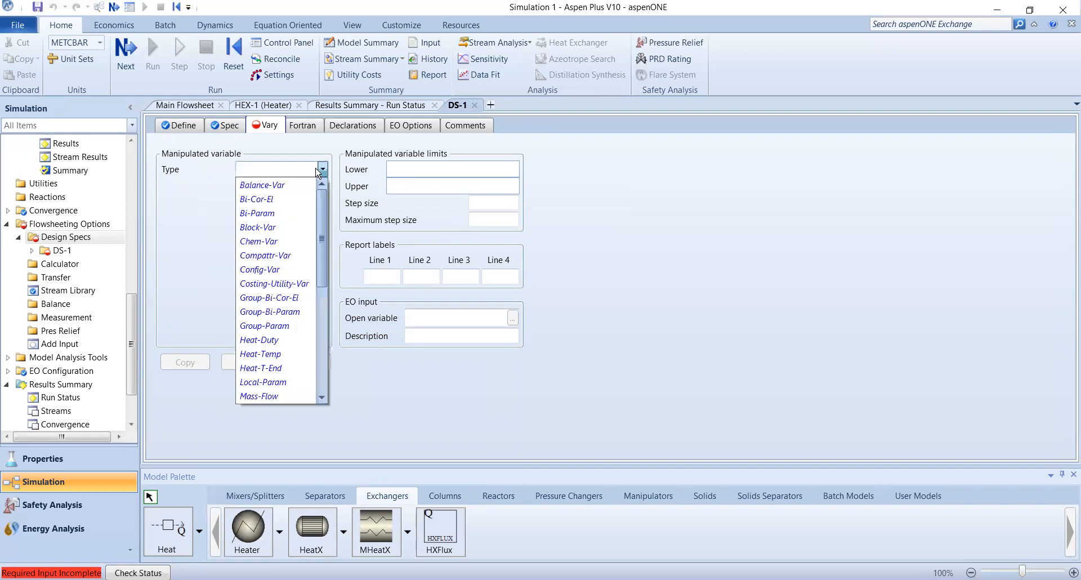
scroll(284, 369, down, 3)
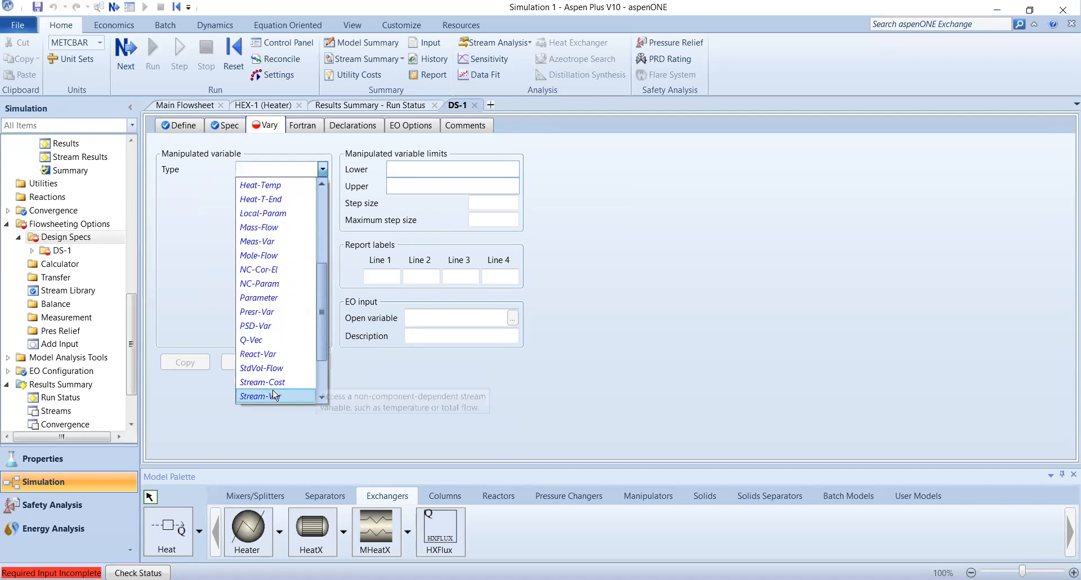
click(275, 396)
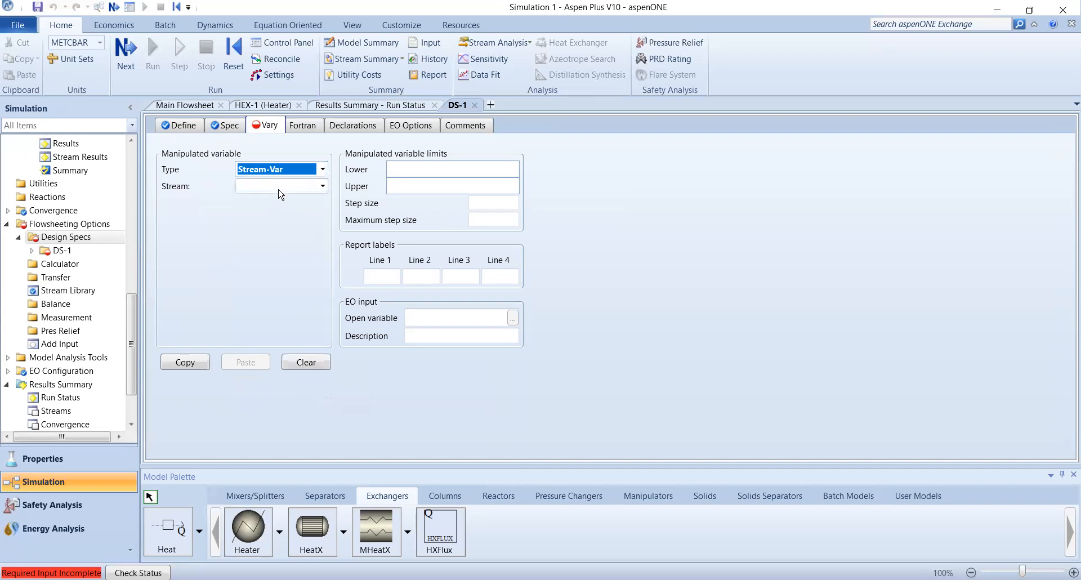
click(324, 186)
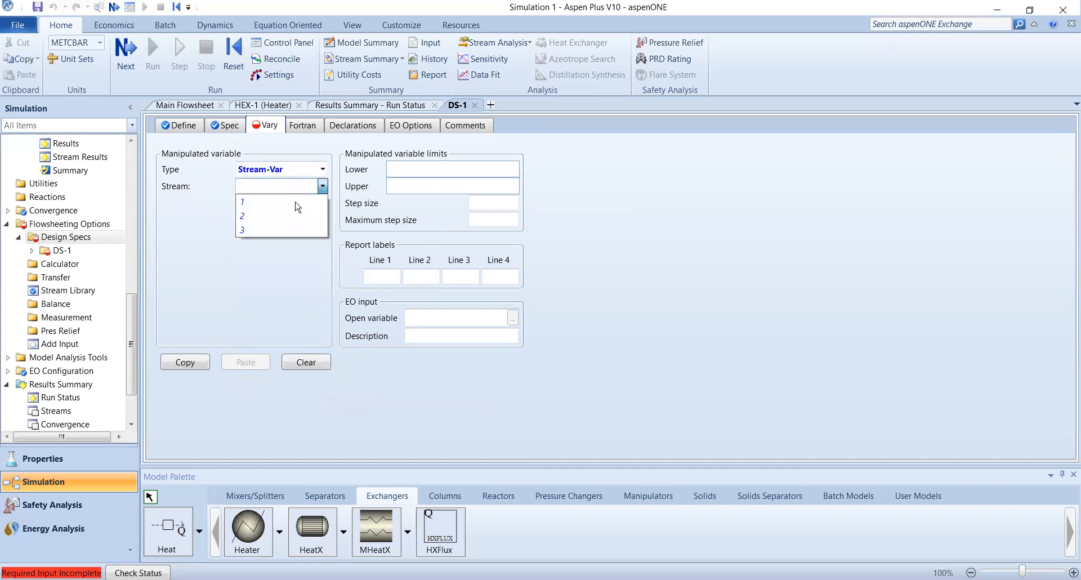
click(298, 203)
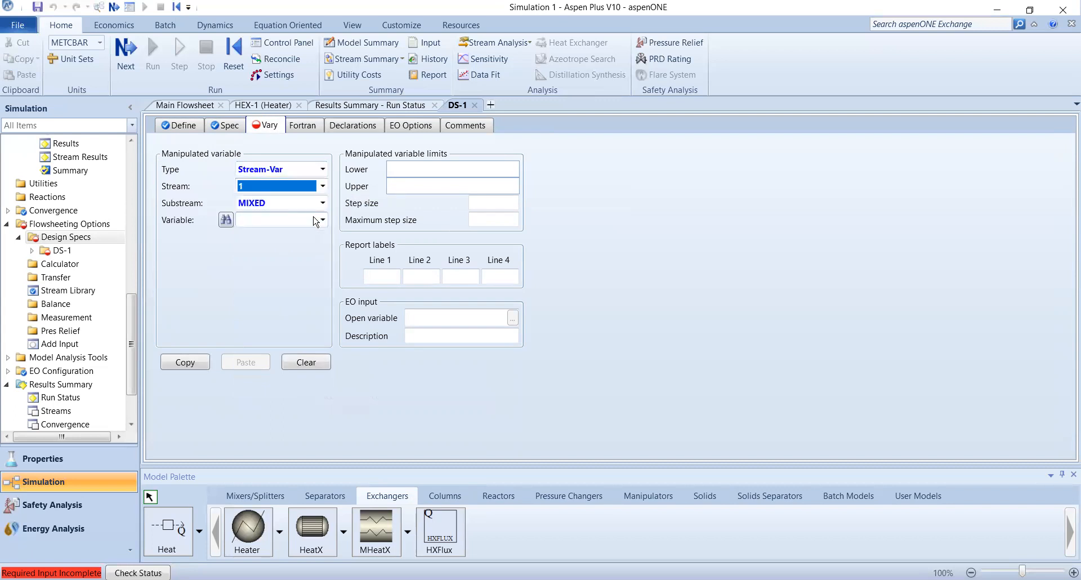
click(323, 220)
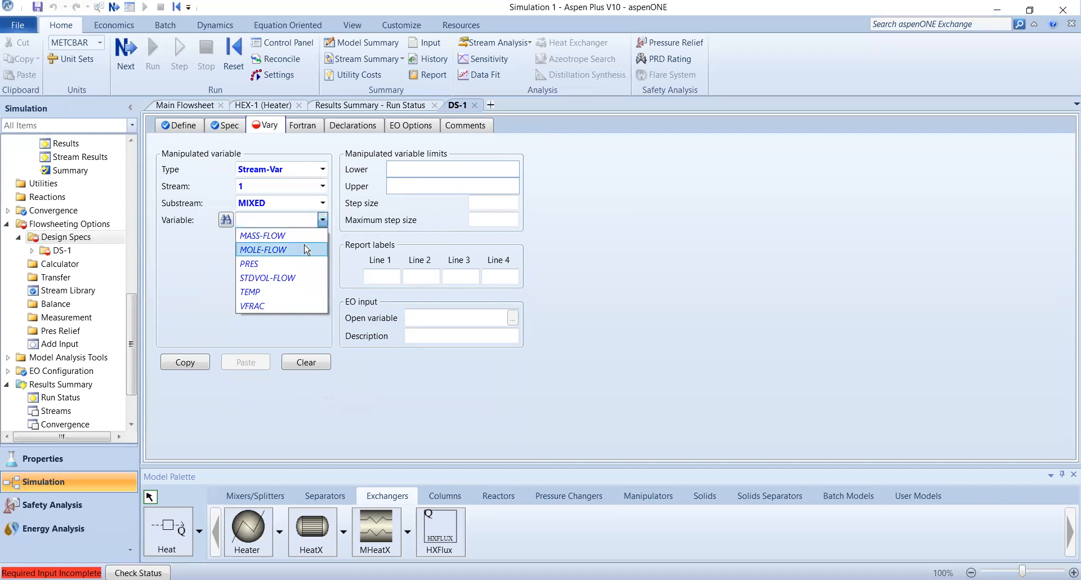
click(307, 249)
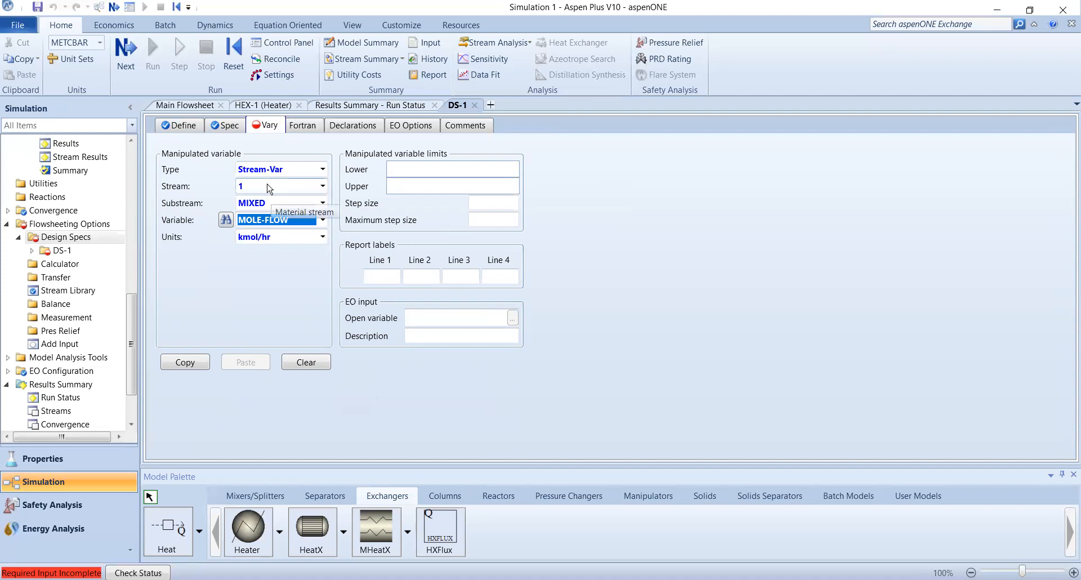
Limit the manipulated mole flow to a lower bound of 14000 and an upper bound of 15000 kmol/hr.
click(452, 170)
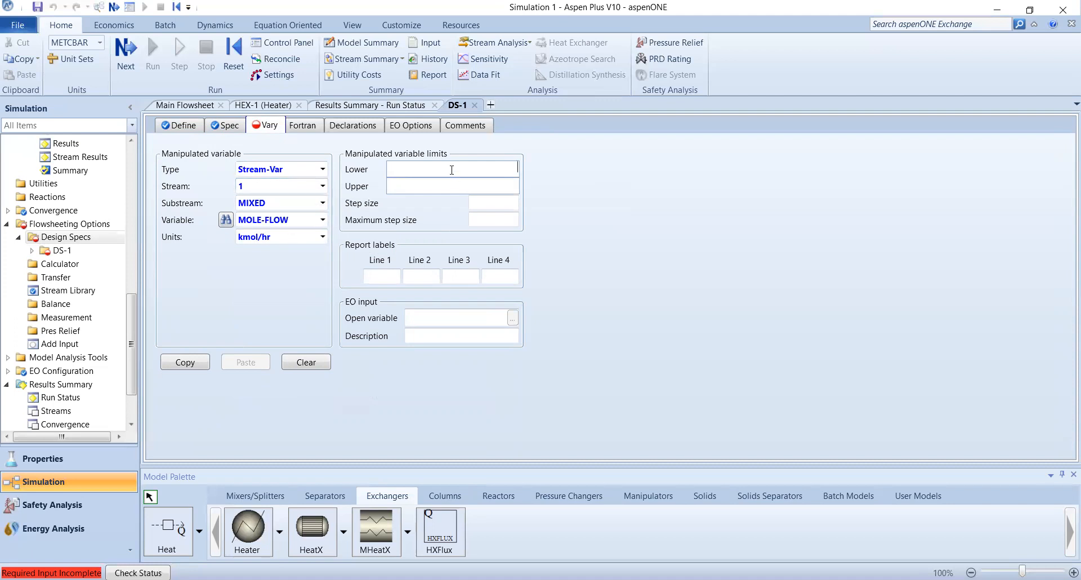
text(14000)
key(Tab)
text(15000)
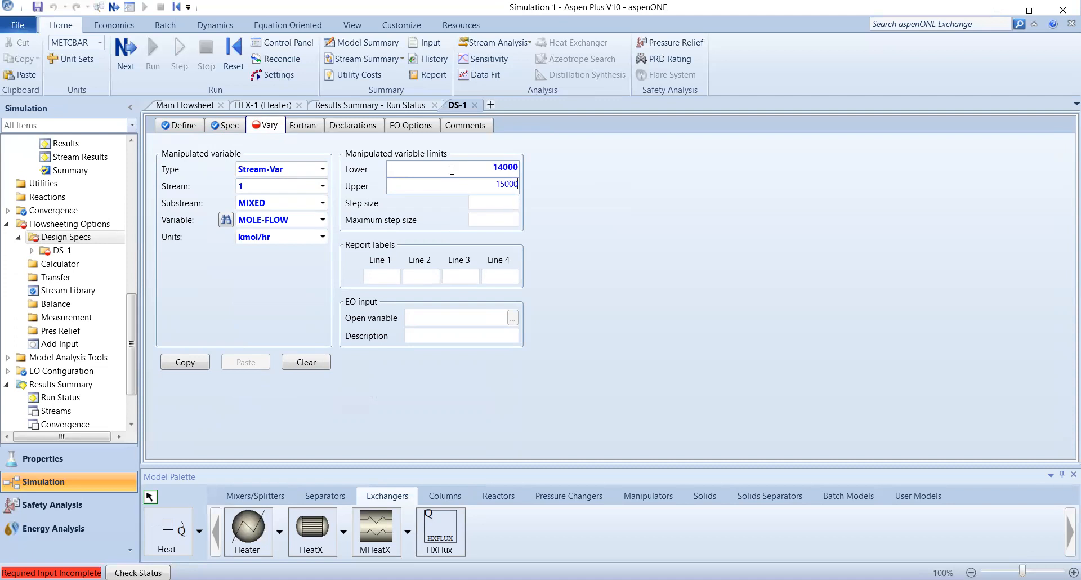
key(Return)
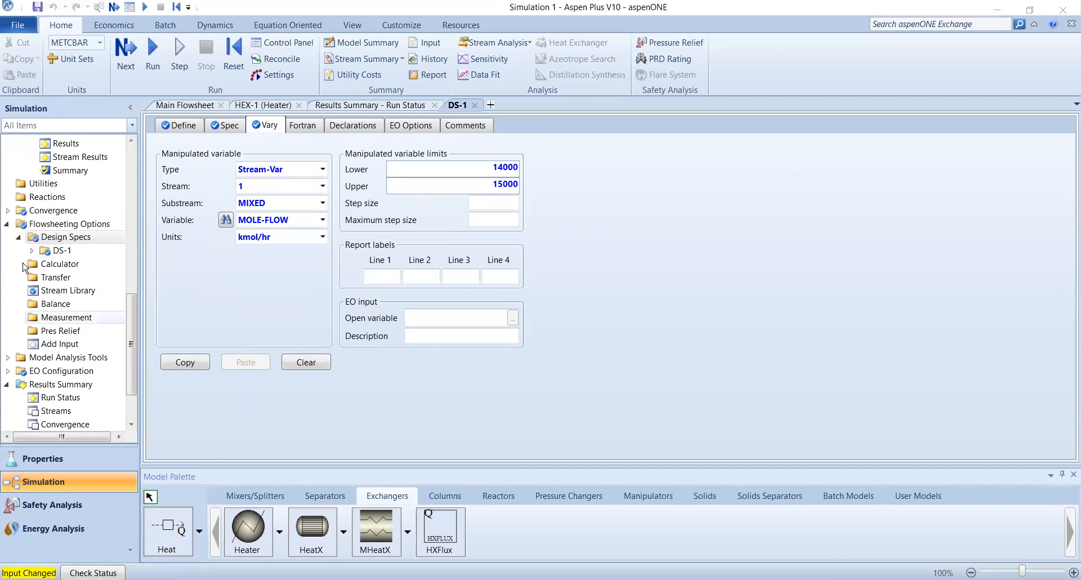
Widen the navigation pane so the Flowsheeting Options entries have more room.
scroll(39, 293, up, 5)
scroll(56, 323, down, 4)
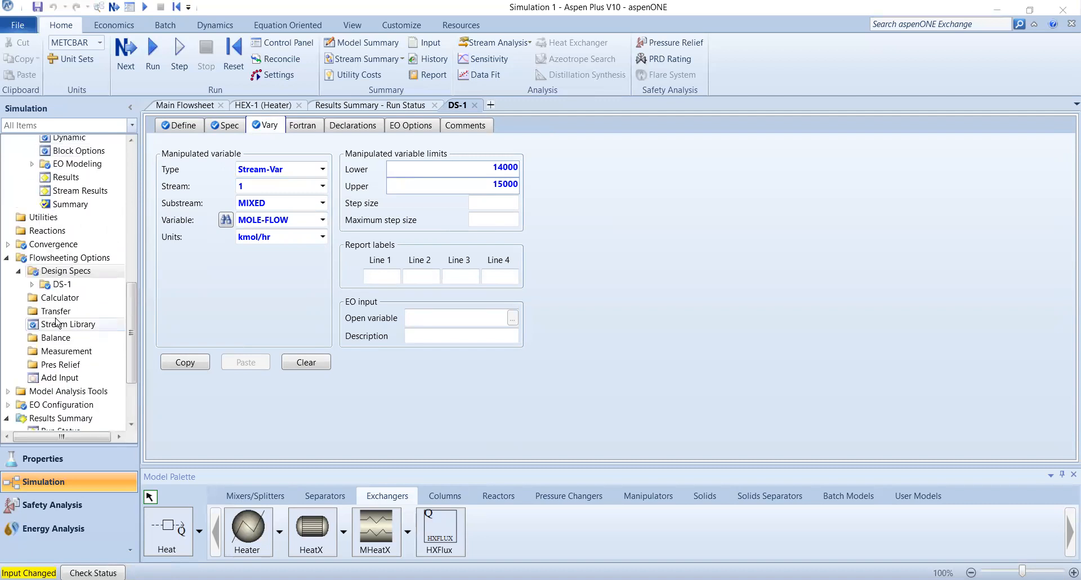
drag(138, 246, 213, 248)
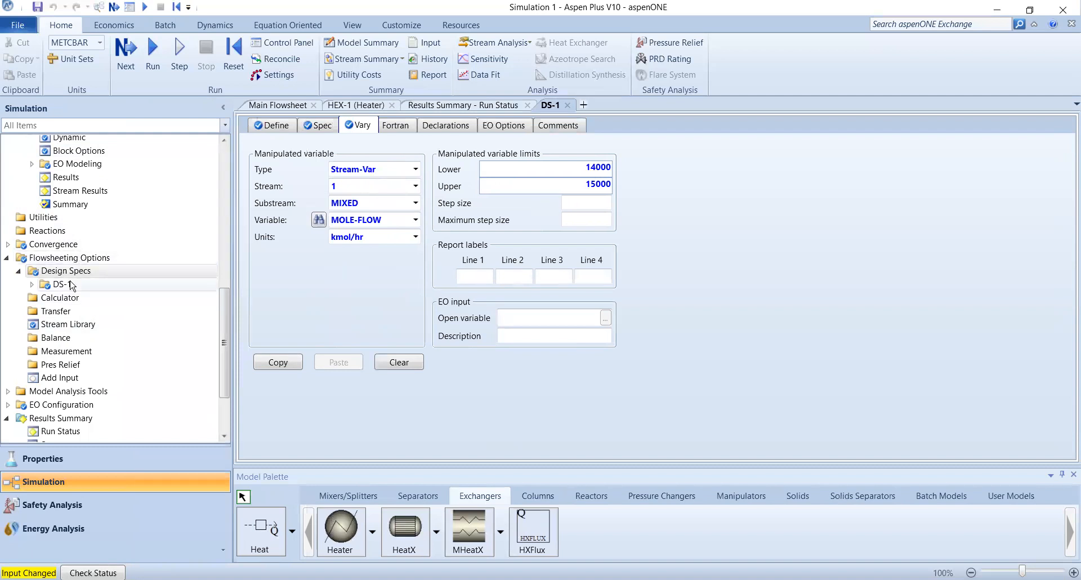
Recheck the sampled variable, target expressions and manipulated variable of DS-1, and run the simulation.
click(276, 126)
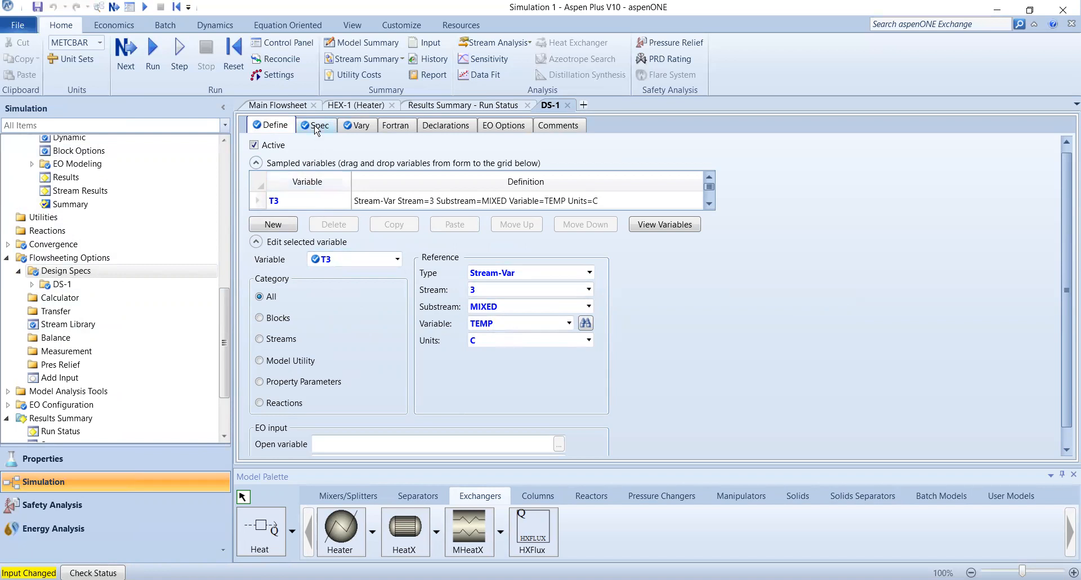
click(316, 128)
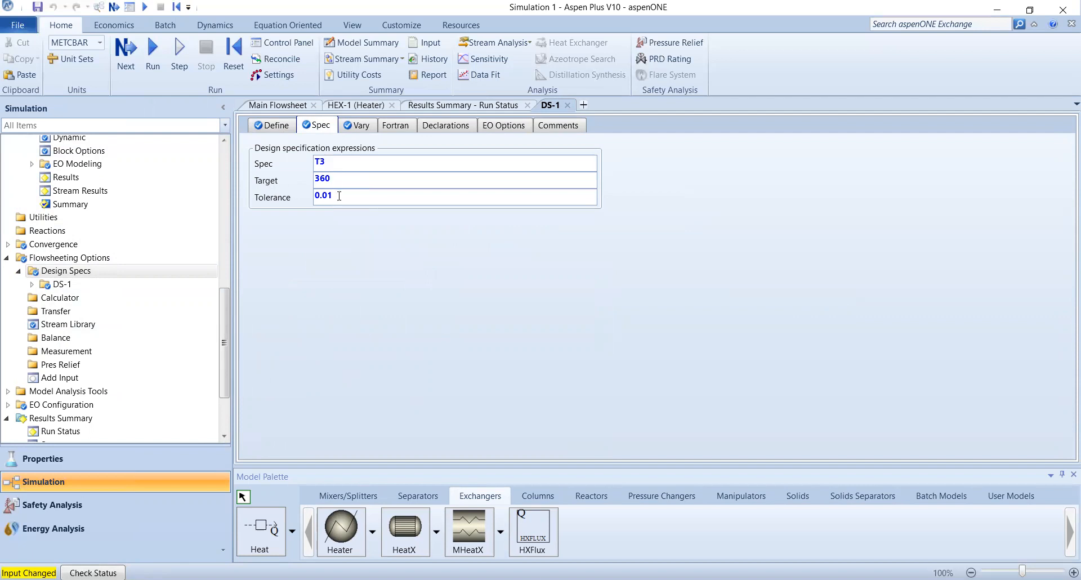
click(358, 125)
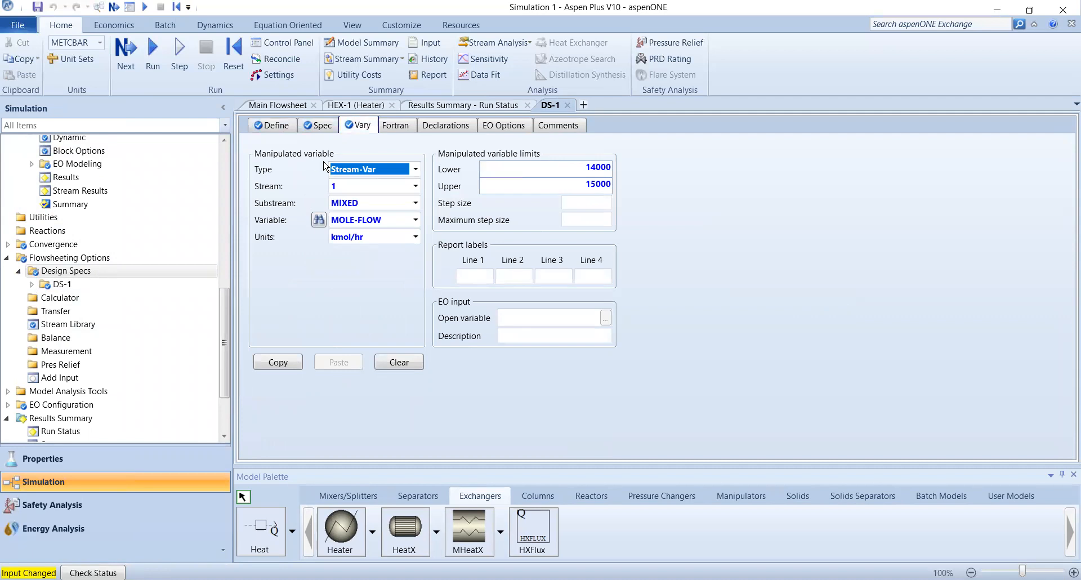
click(313, 127)
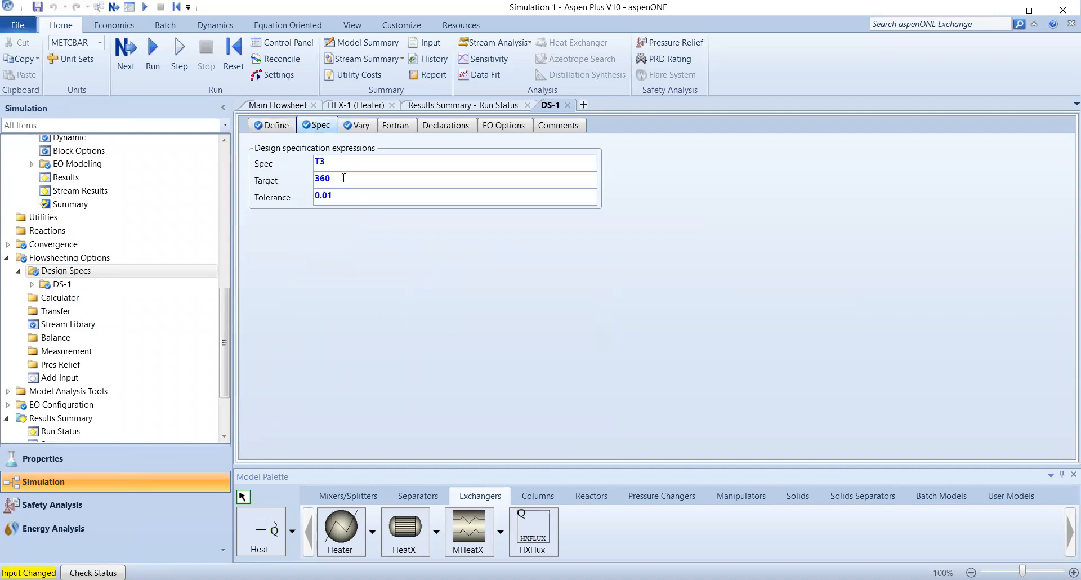
click(353, 128)
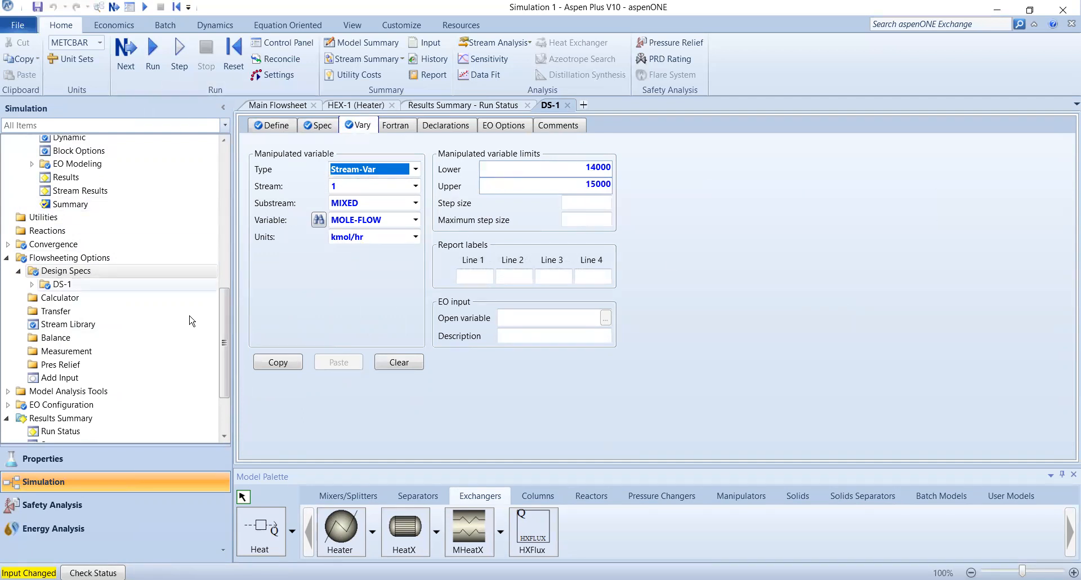
click(149, 43)
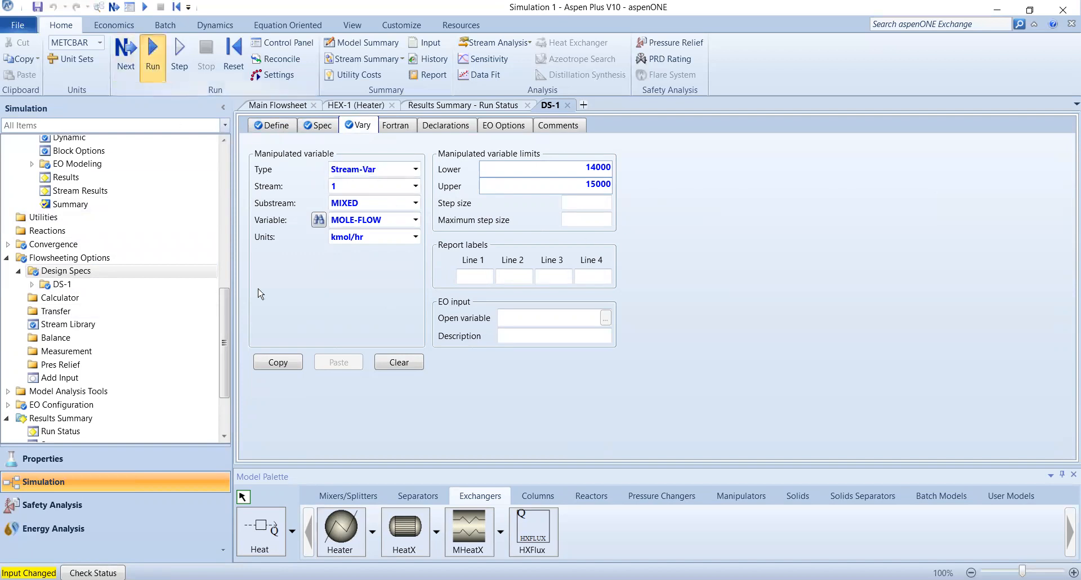
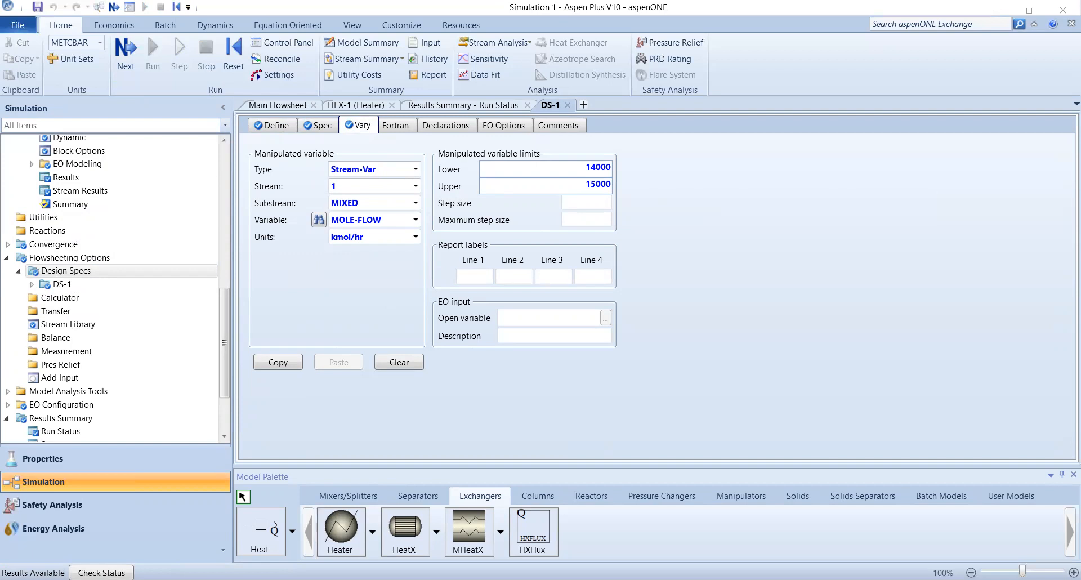
Open the results of design spec DS-1 and examine the final values of the manipulated flow and T3.
click(386, 284)
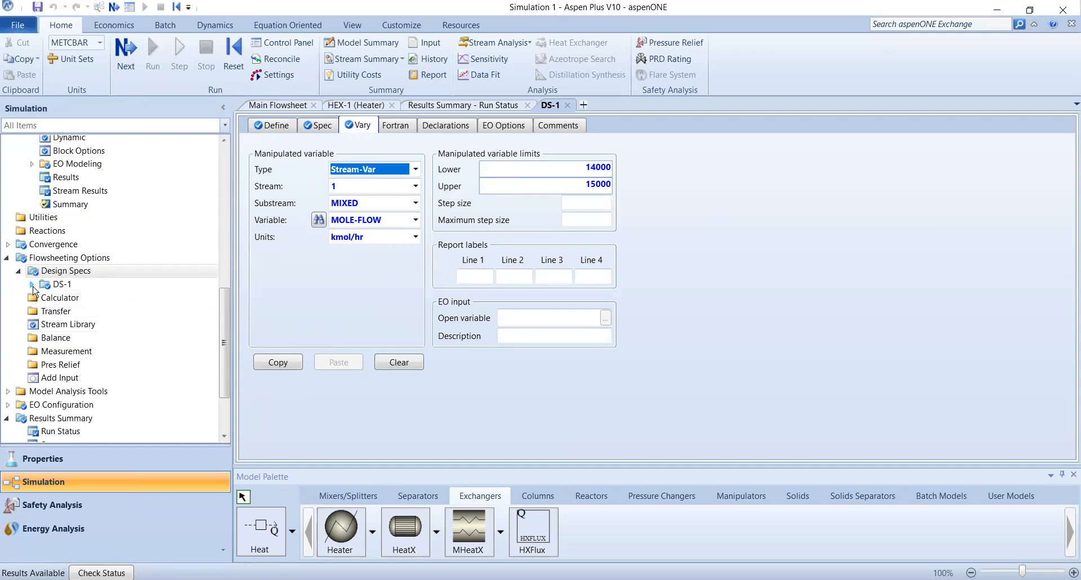
click(32, 283)
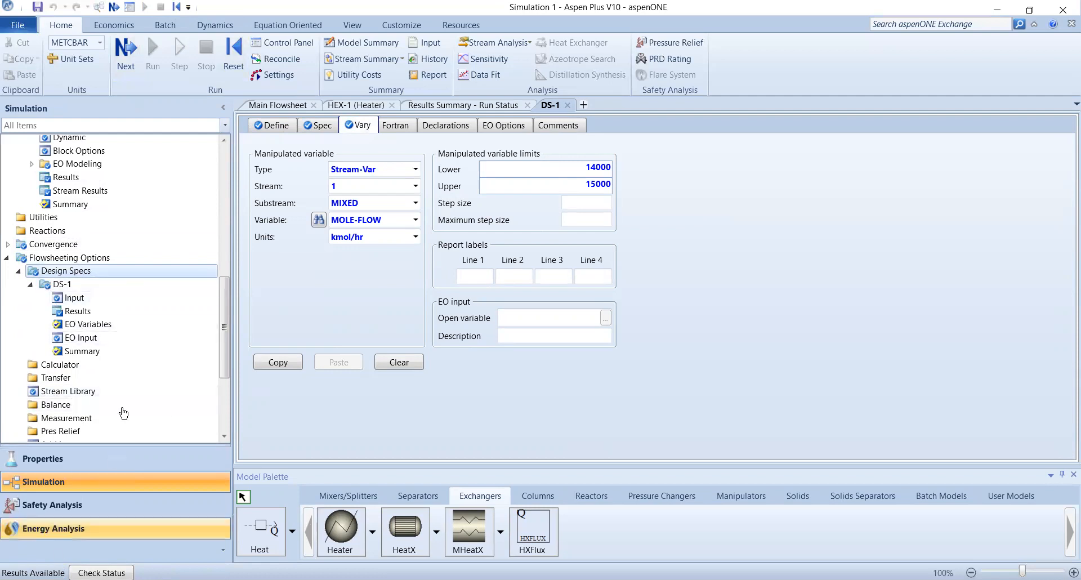
click(30, 285)
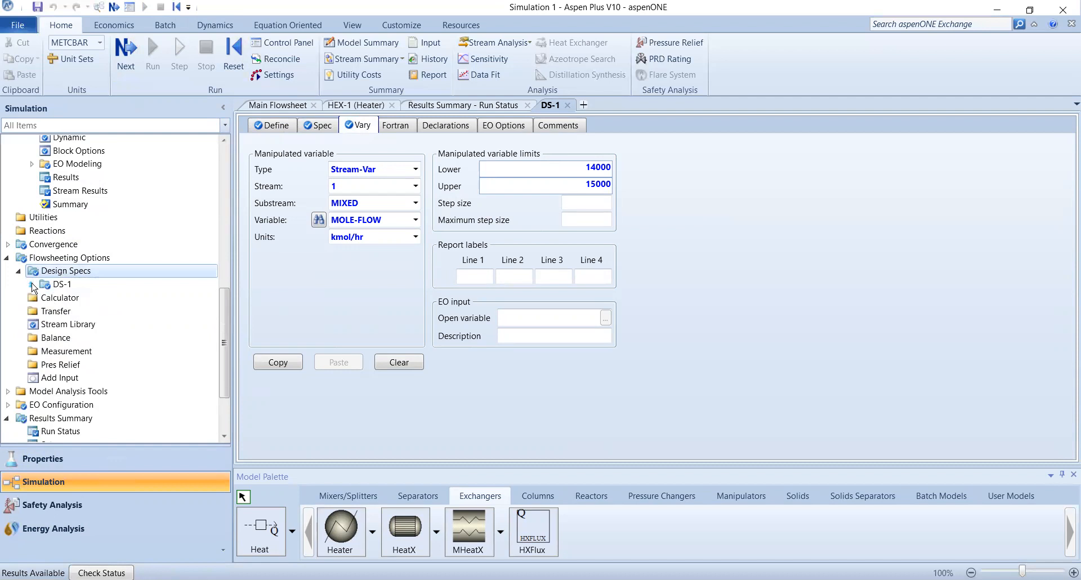
click(31, 285)
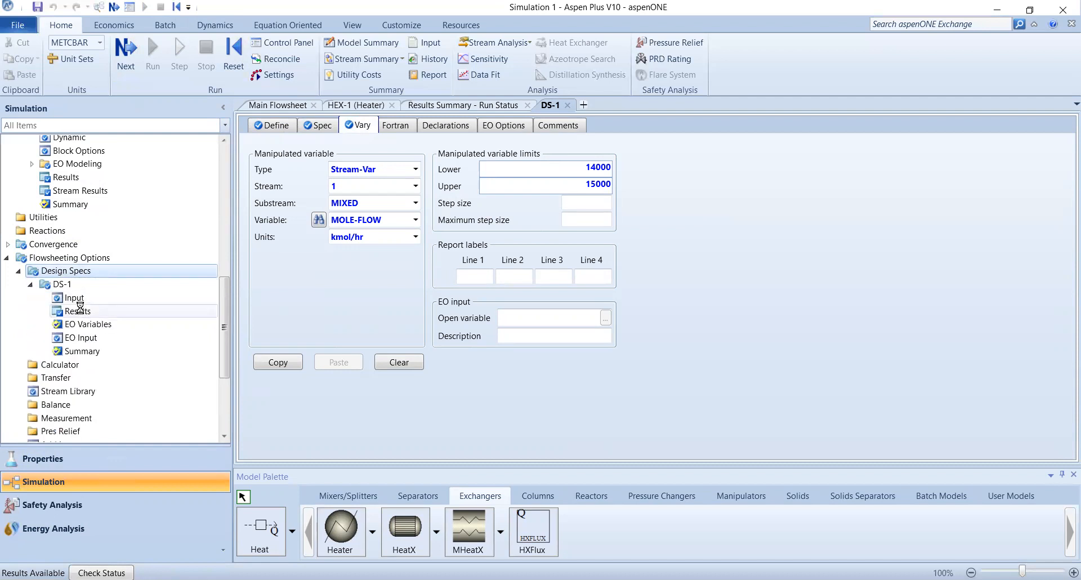
click(79, 310)
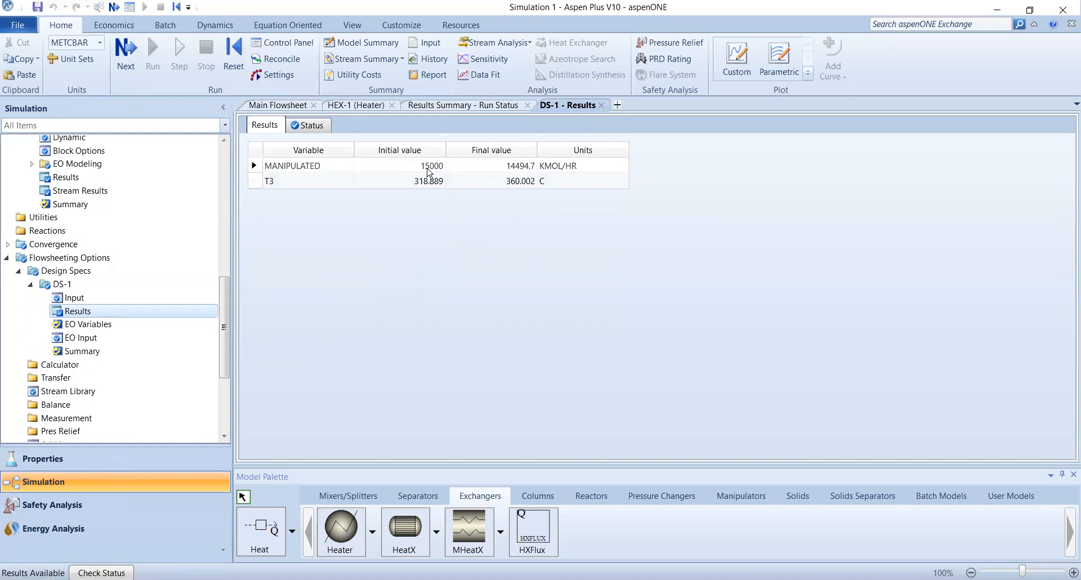
click(521, 181)
click(523, 167)
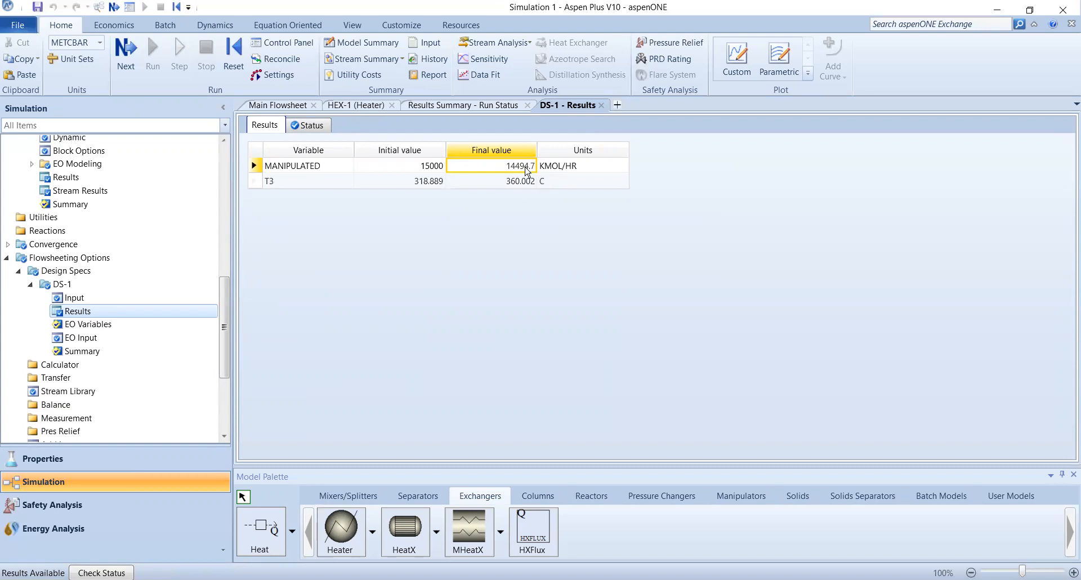
Set stream 1's total flow rate to 14494.7 kmol/hr from the DS-1 results and rerun the simulation.
click(281, 105)
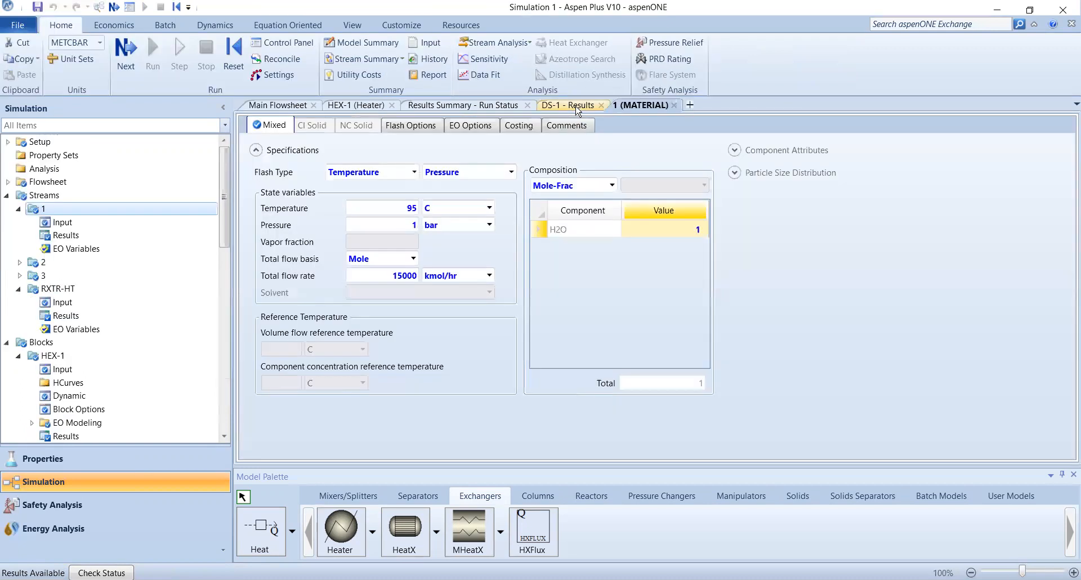
click(574, 106)
click(503, 182)
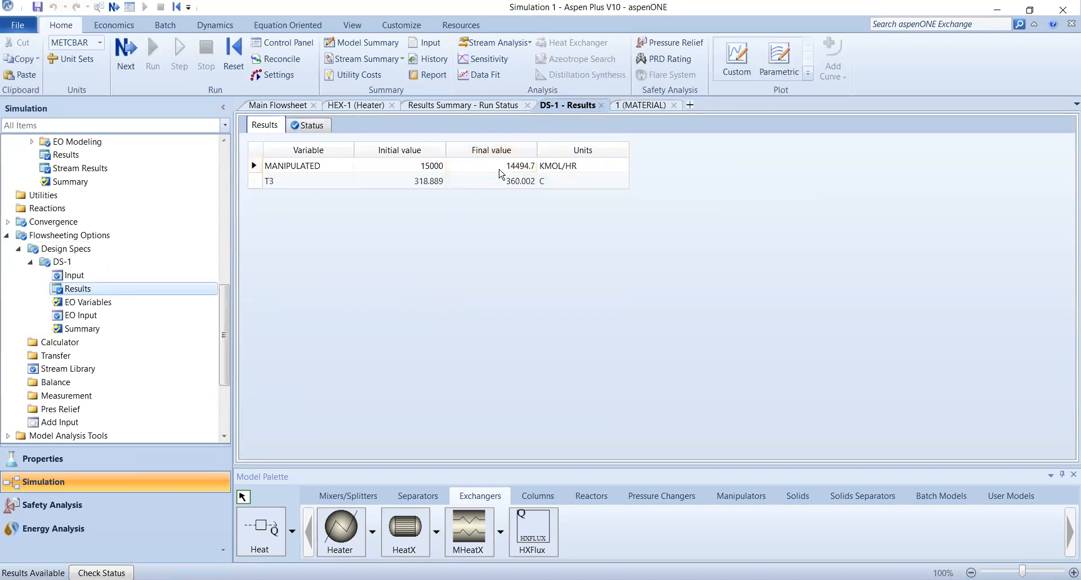
click(646, 106)
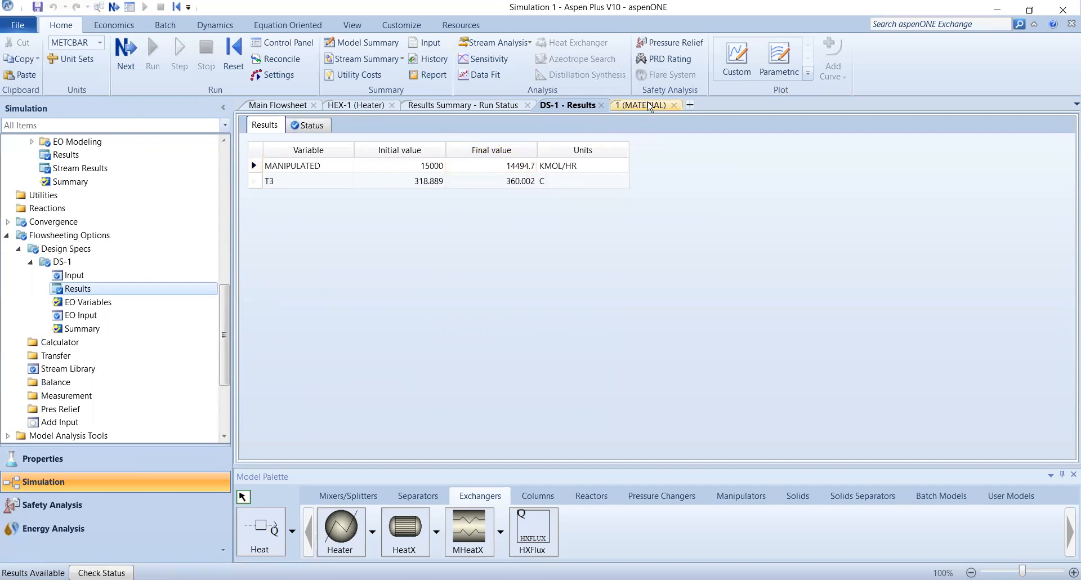
click(404, 276)
key(BackSpace)
text(14494.7)
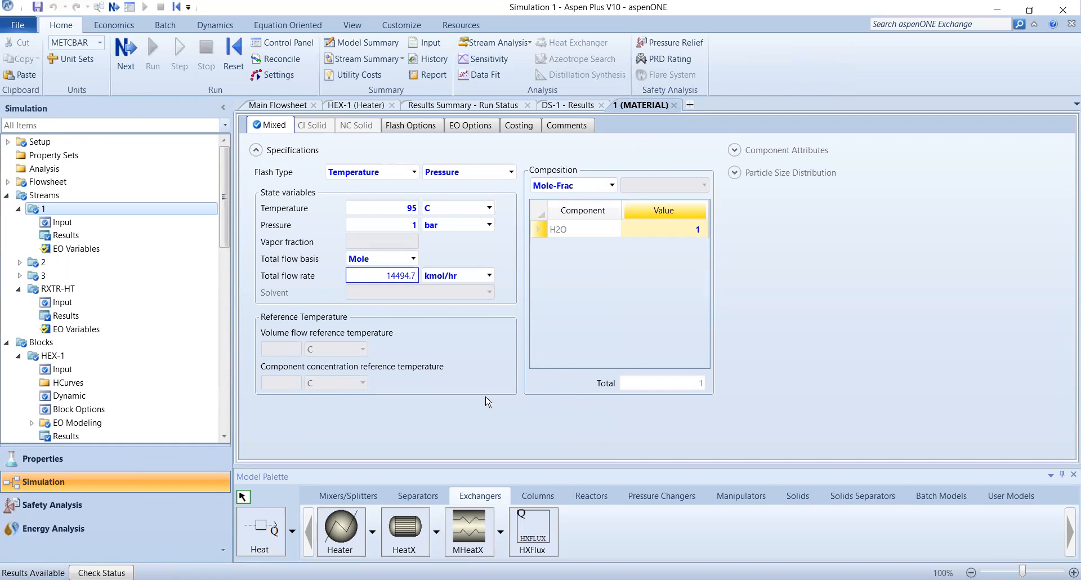
click(457, 328)
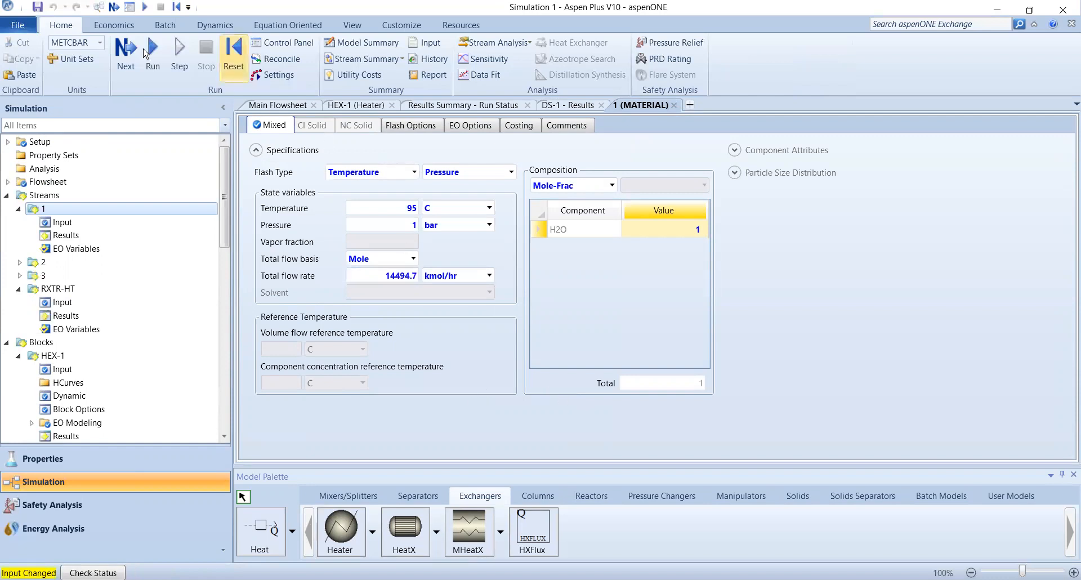
click(153, 54)
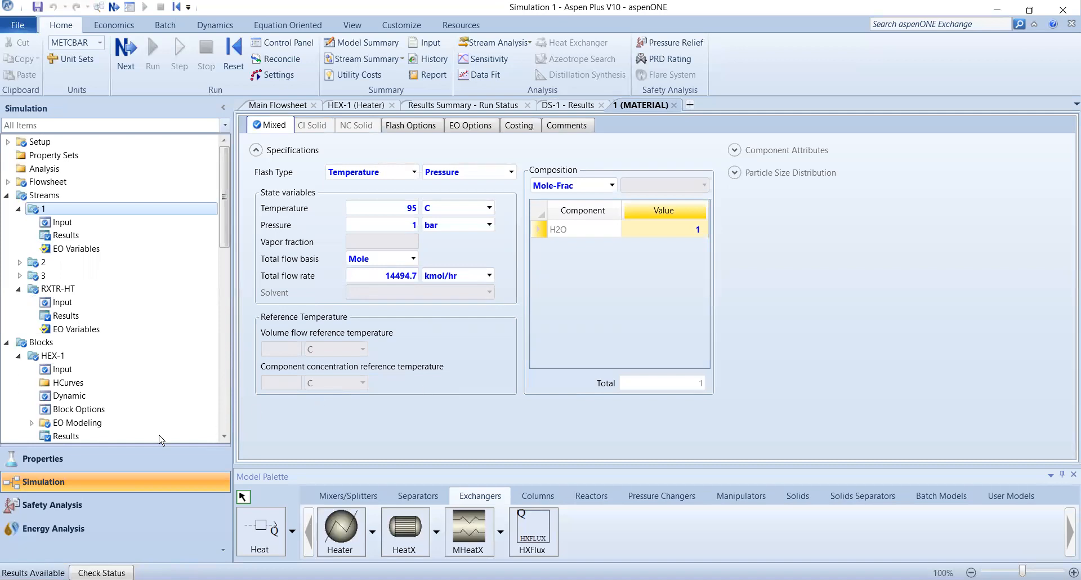
Open the results summary for all streams and check stream 3's temperature and pressure against question Q3.
scroll(152, 437, down, 13)
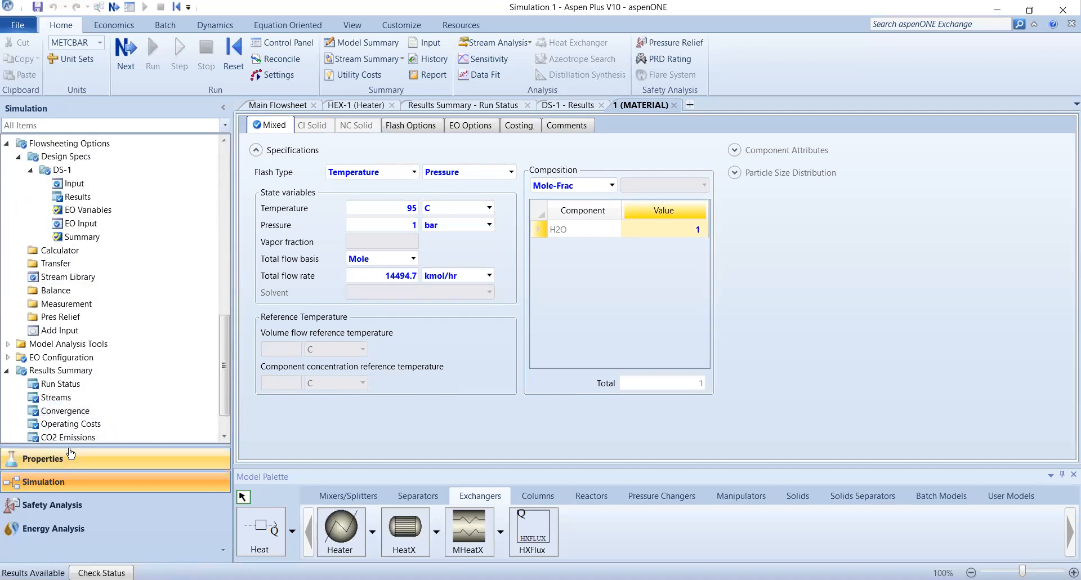
scroll(73, 412, down, 1)
click(51, 355)
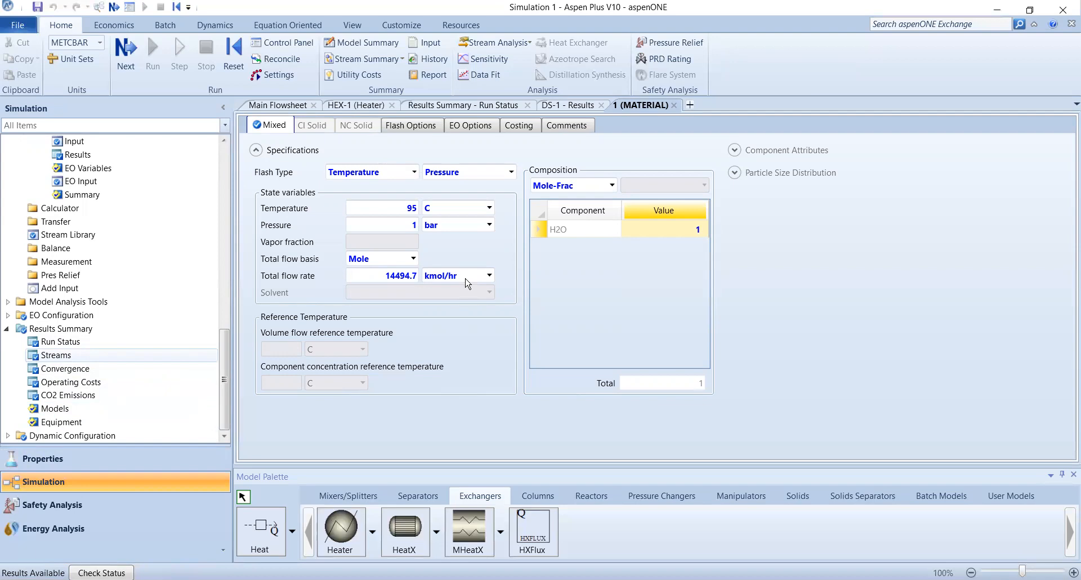
key(alt+Tab)
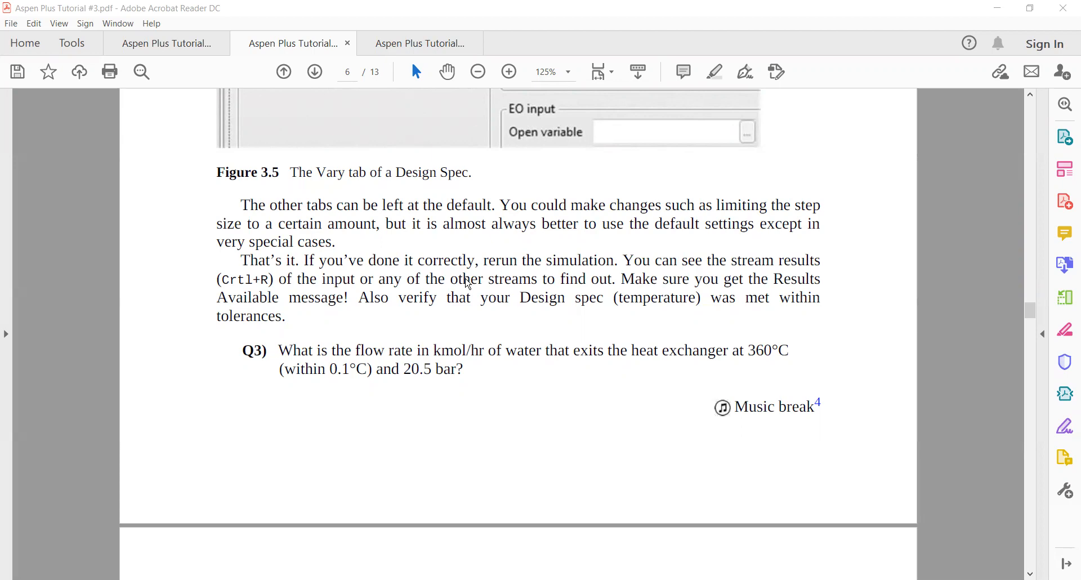
key(alt+Tab)
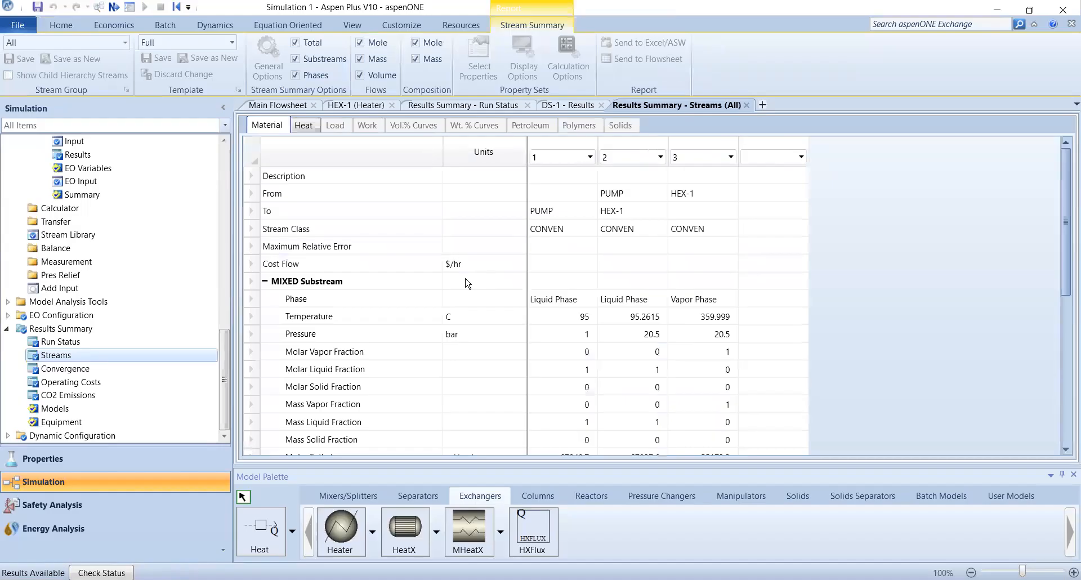
click(701, 317)
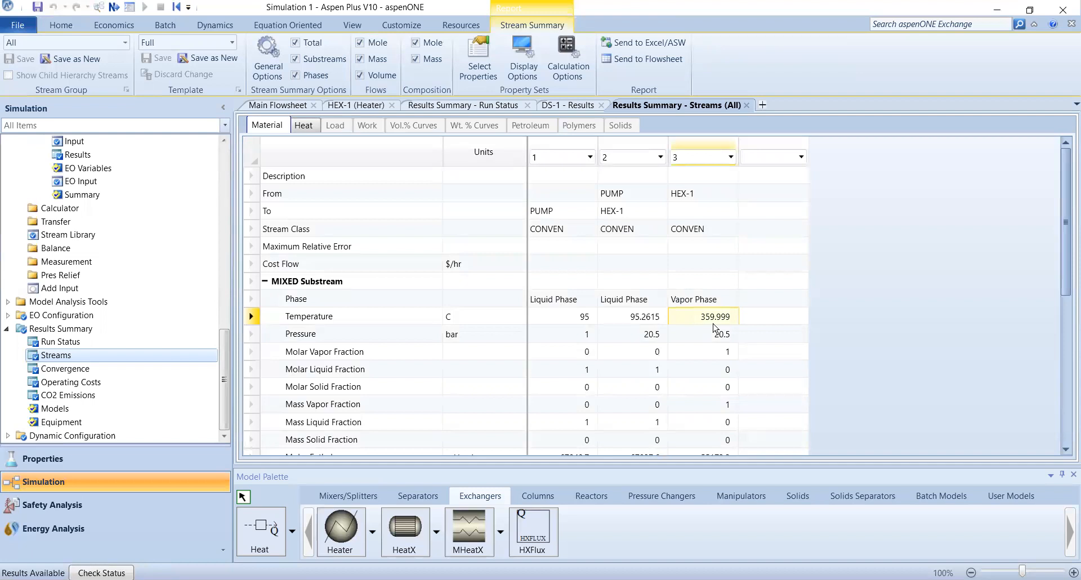
click(603, 60)
scroll(76, 349, up, 4)
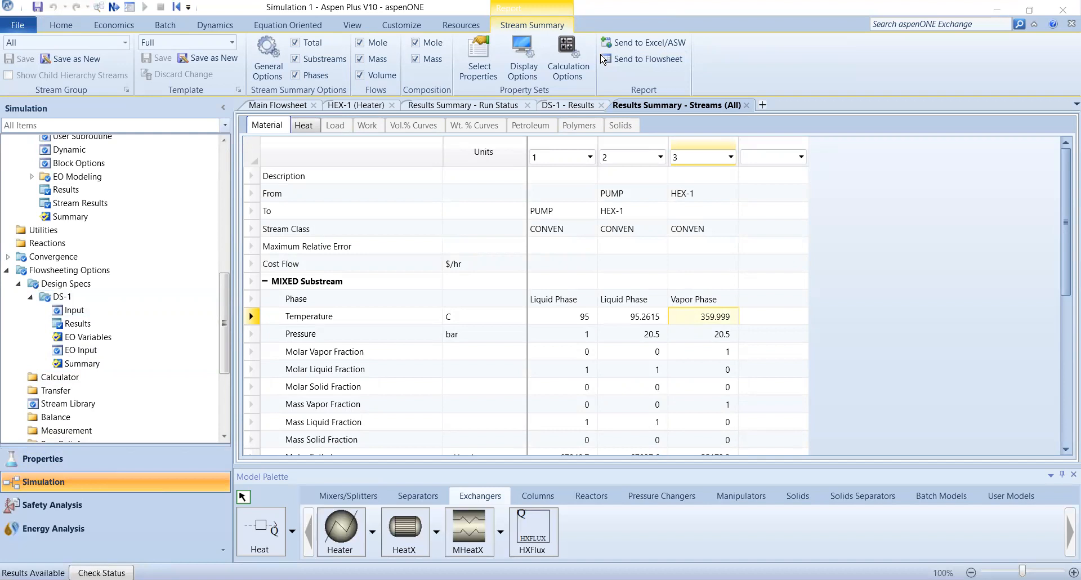
In the tutorial PDF in Acrobat Reader, highlight the Part 2 instruction to add the remaining streams and blocks according to Figure 3.2.
key(alt+Tab)
drag(279, 351, 463, 377)
click(389, 375)
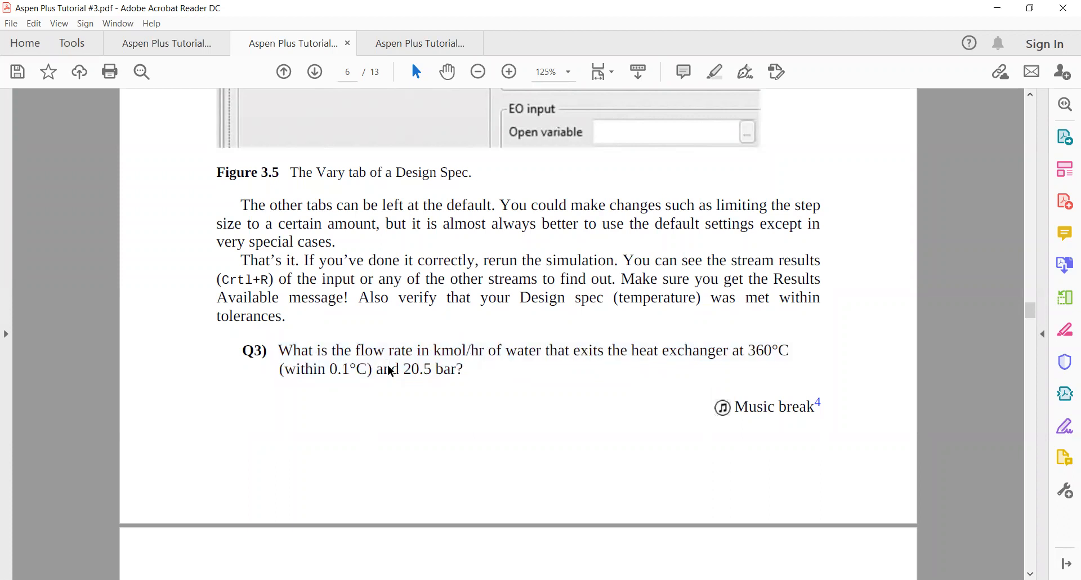
scroll(387, 371, down, 5)
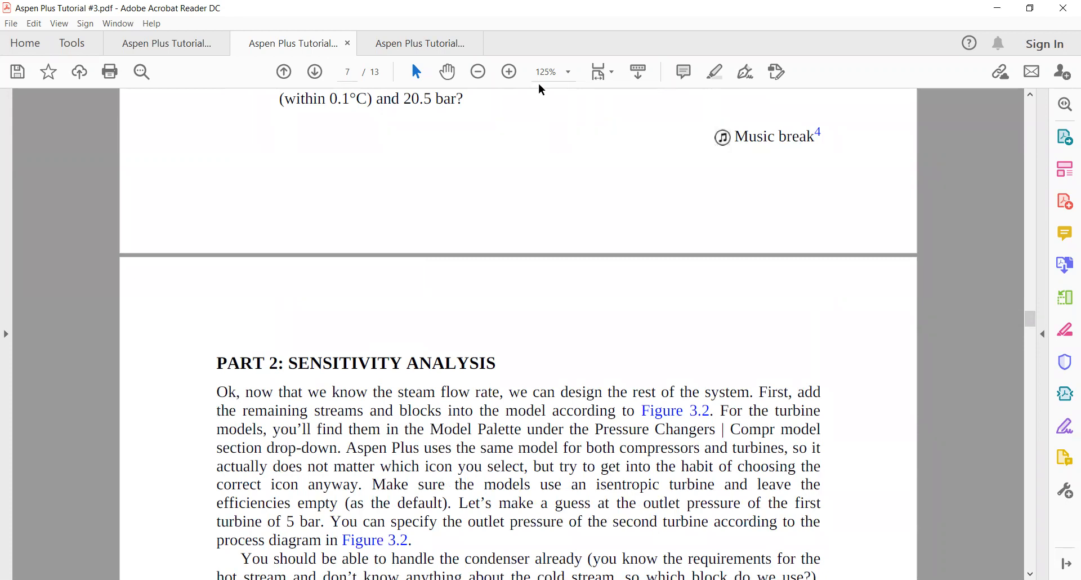
scroll(294, 383, down, 3)
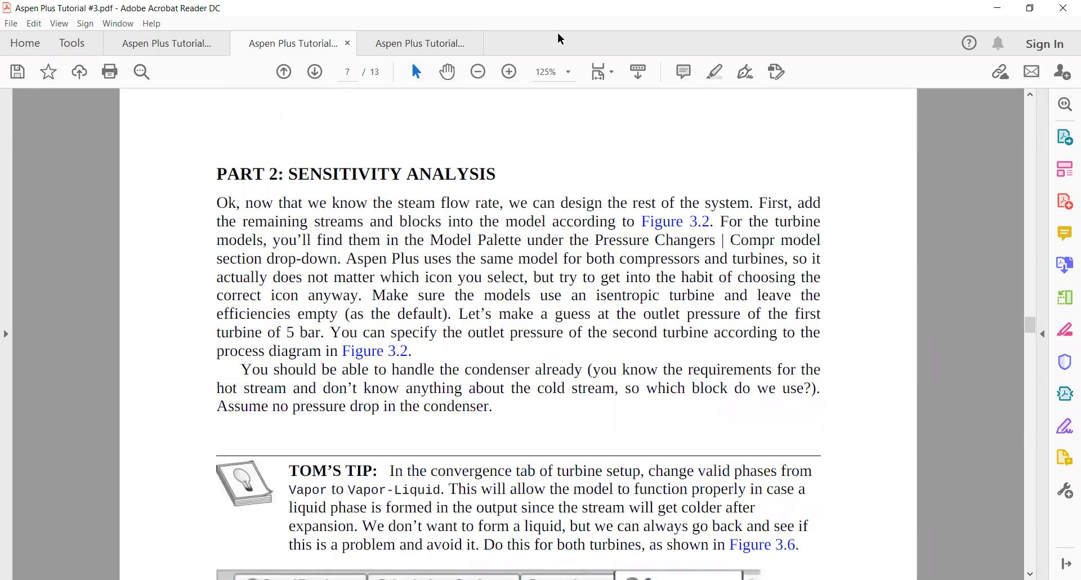
scroll(267, 204, down, 1)
scroll(267, 204, up, 1)
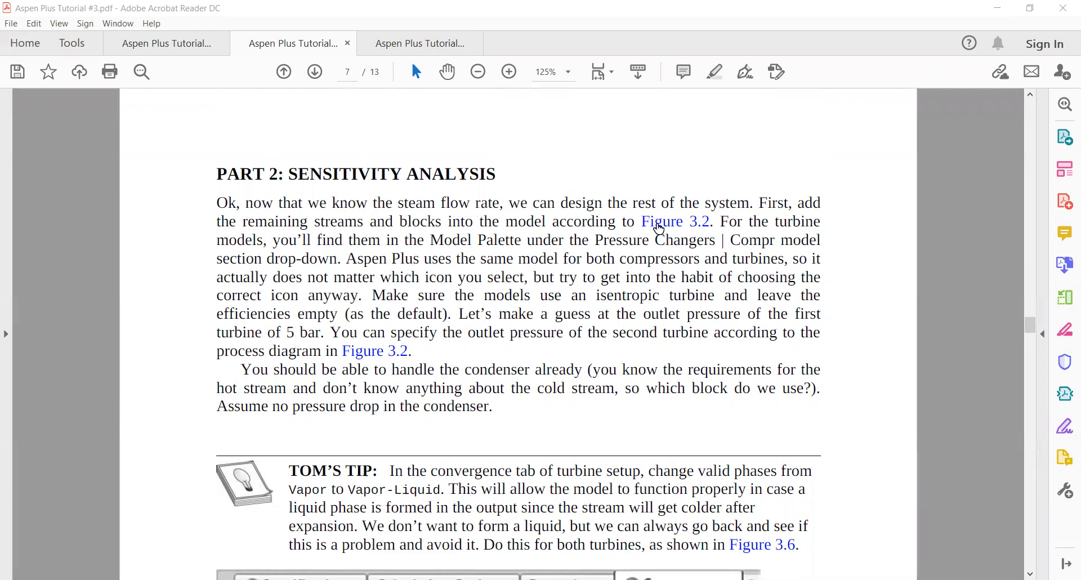
drag(716, 221, 759, 203)
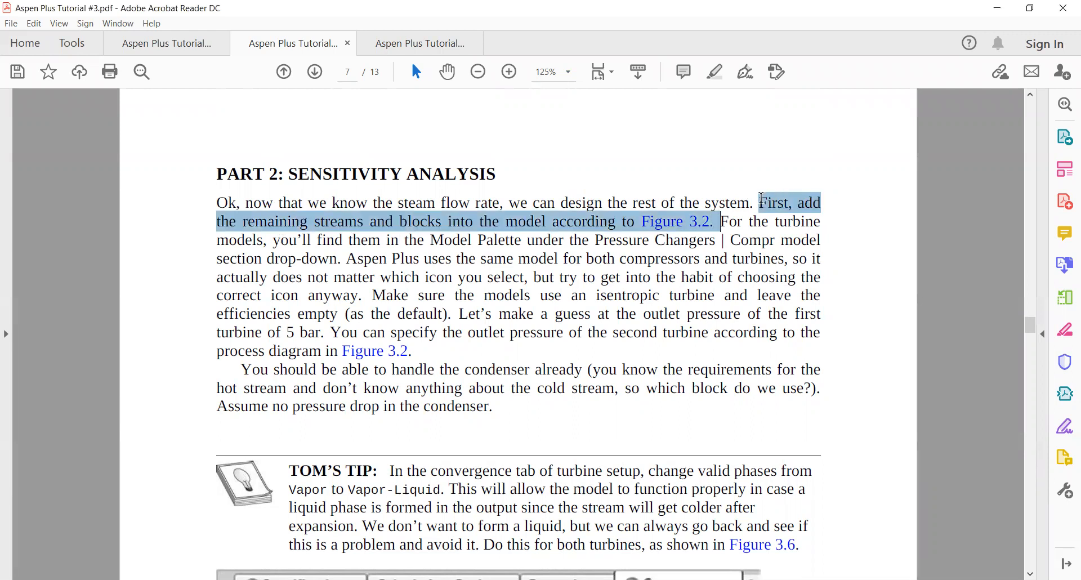
click(717, 79)
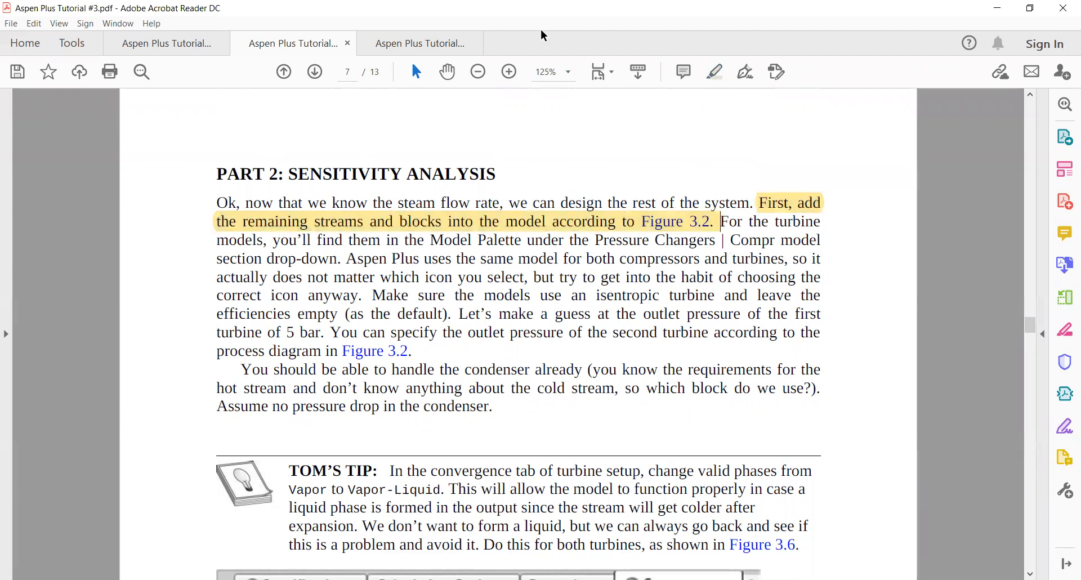
Go back to Figure 3.2 in the tutorial and examine the process flow diagram with the turbines and condenser.
scroll(431, 335, up, 15)
scroll(435, 339, up, 20)
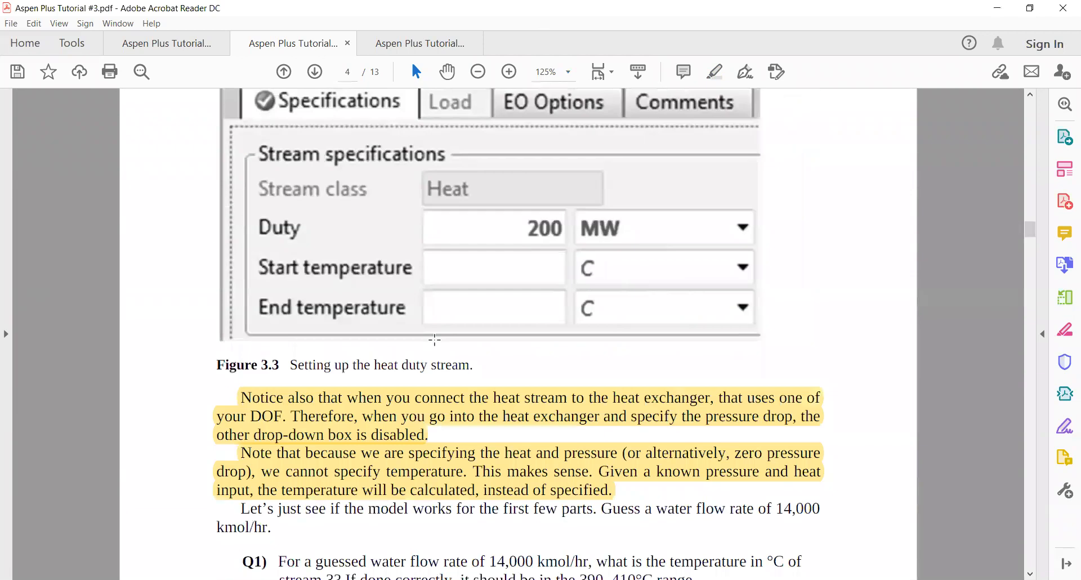
scroll(435, 338, up, 7)
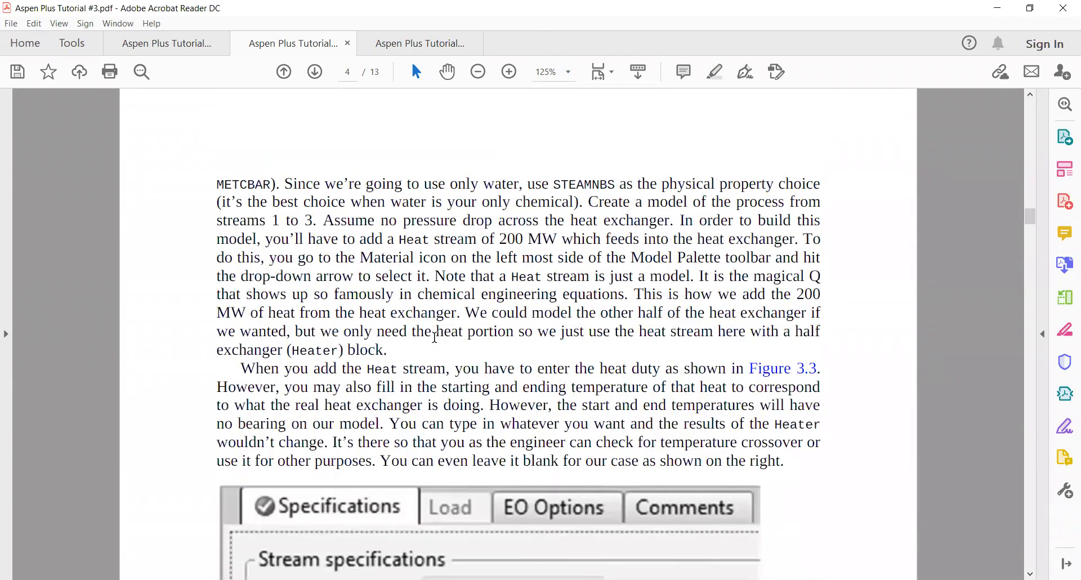
scroll(435, 336, up, 8)
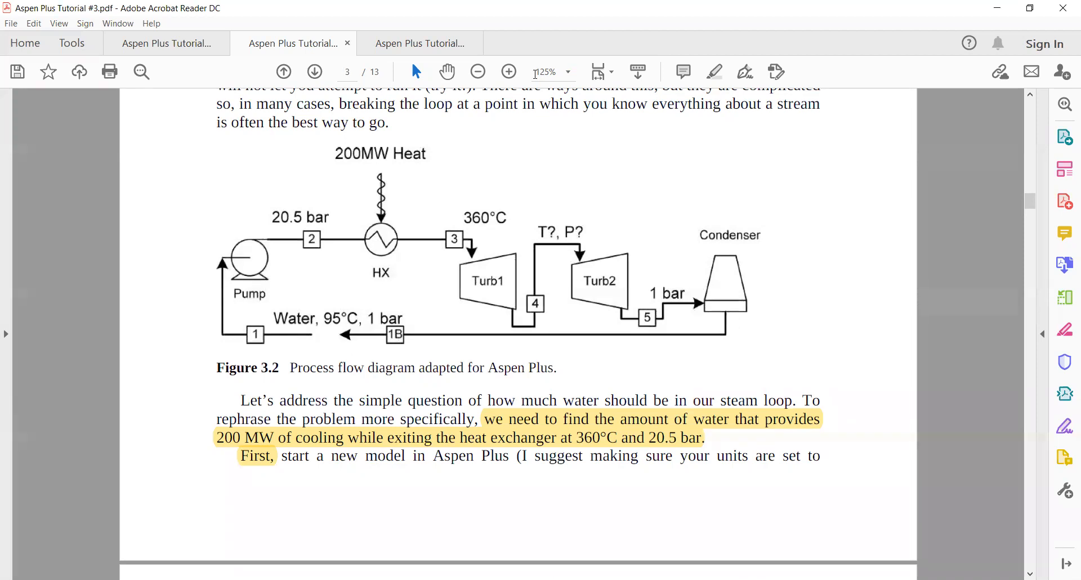
Return to Aspen Plus and close the stream results, DS-1 results, run status and HEX-1 forms, leaving only the main flowsheet.
key(alt+Tab)
click(745, 105)
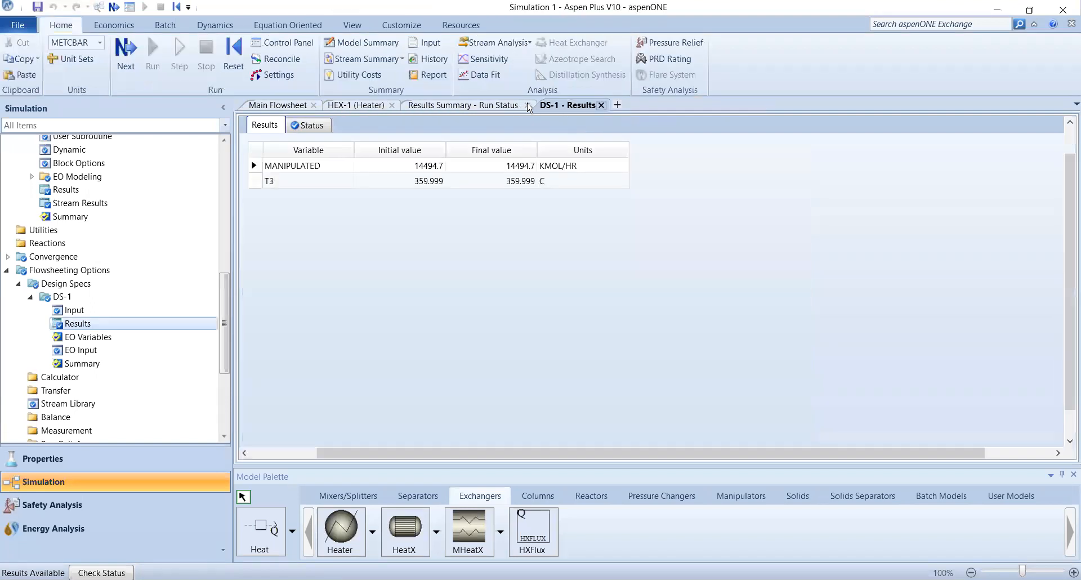
click(528, 105)
click(393, 106)
scroll(552, 344, down, 2)
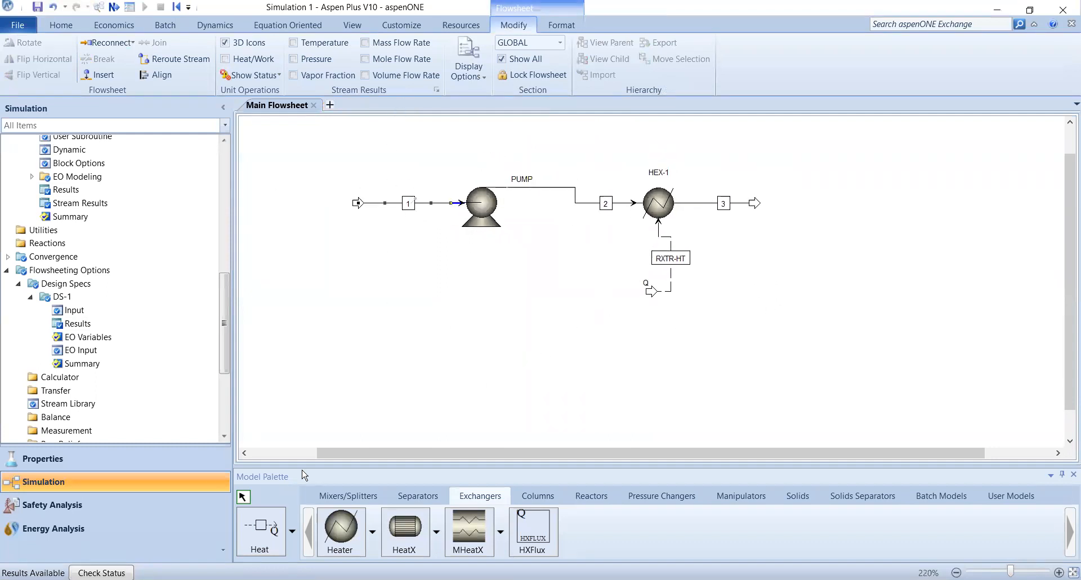
Enlarge the main flowsheet and bring the pump and HEX-1 section into view with free space around it.
click(359, 28)
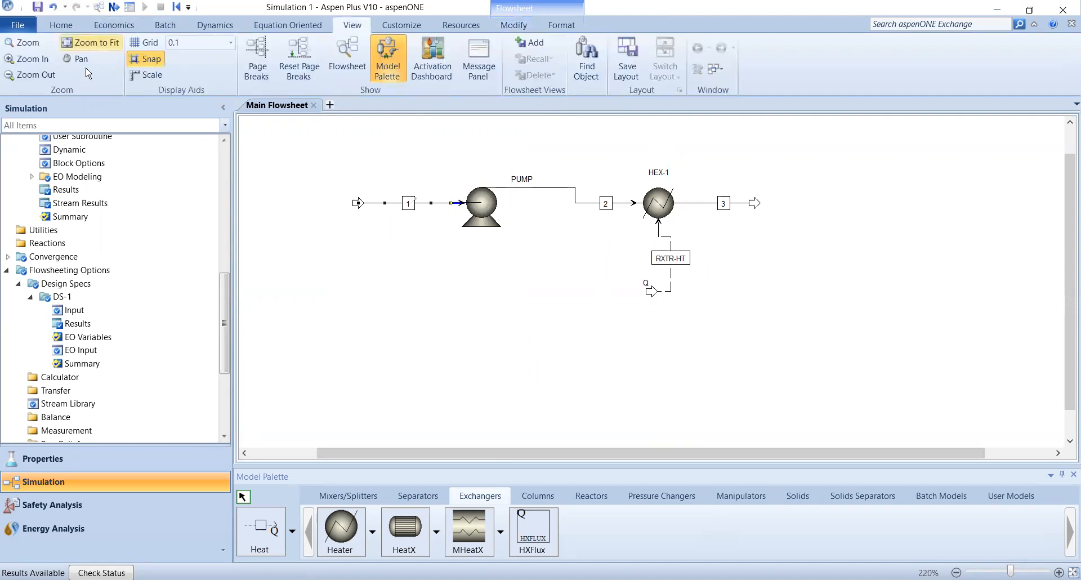
click(388, 61)
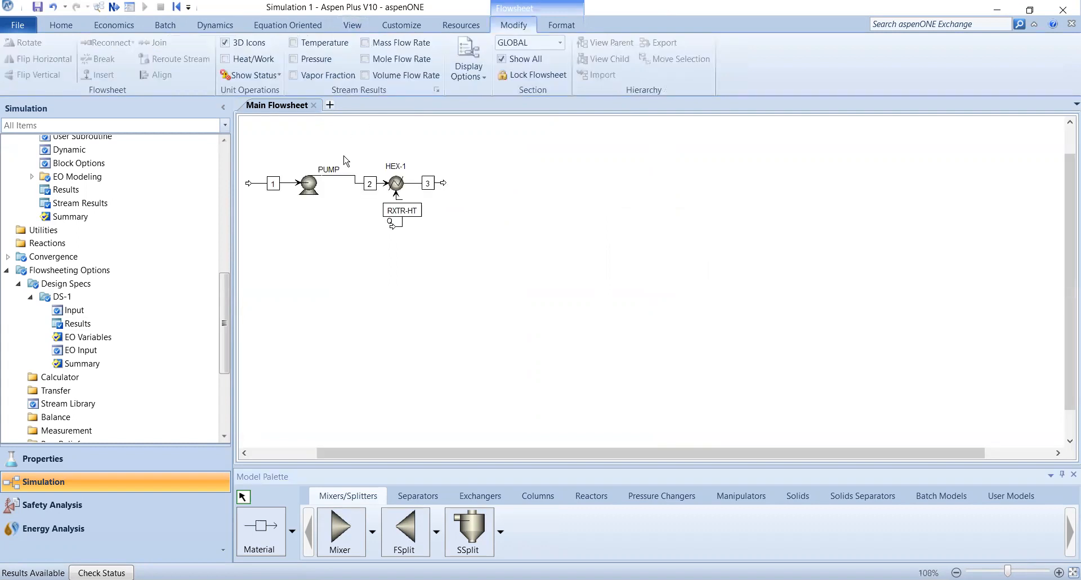
scroll(333, 233, up, 2)
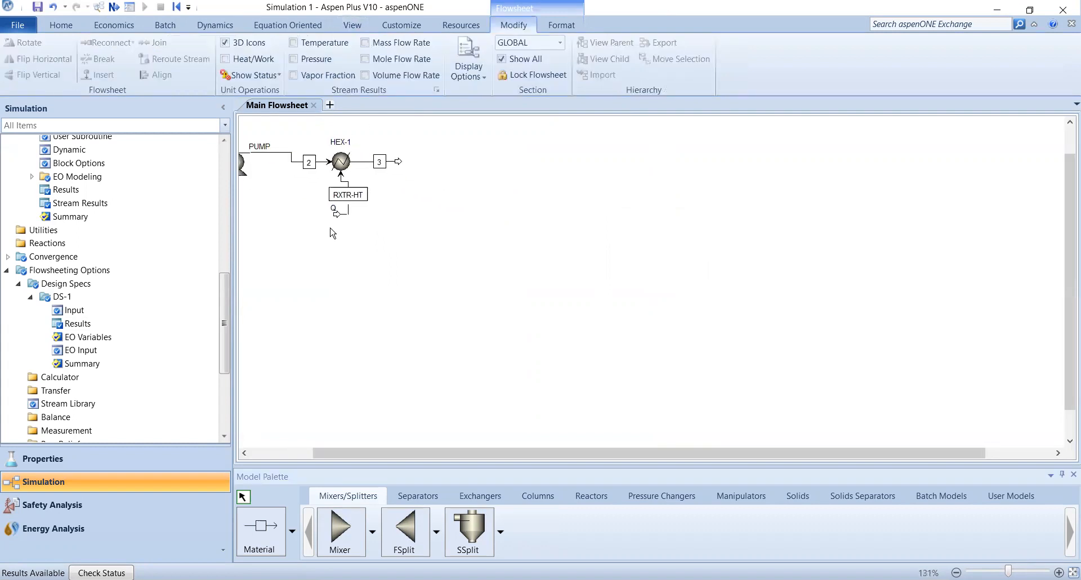
scroll(333, 234, up, 1)
click(357, 453)
scroll(369, 298, up, 1)
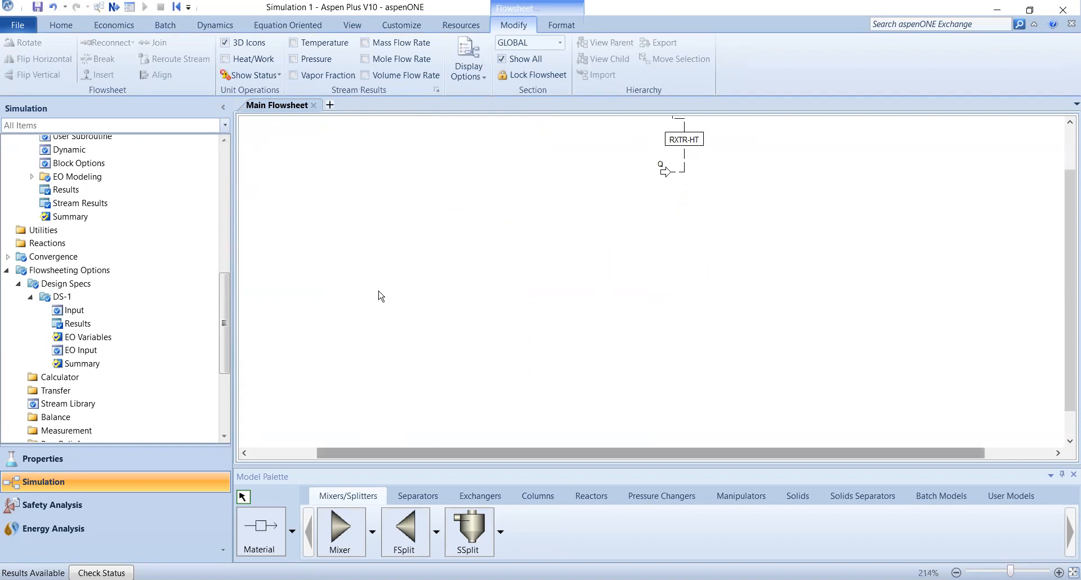
drag(1072, 218, 1072, 176)
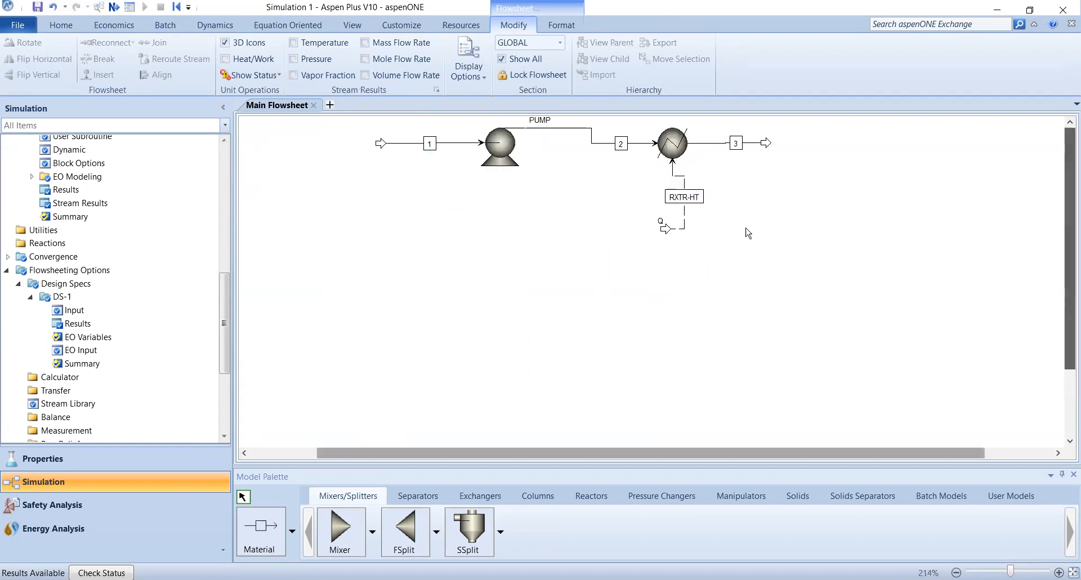
scroll(748, 233, up, 1)
drag(1070, 238, 1065, 194)
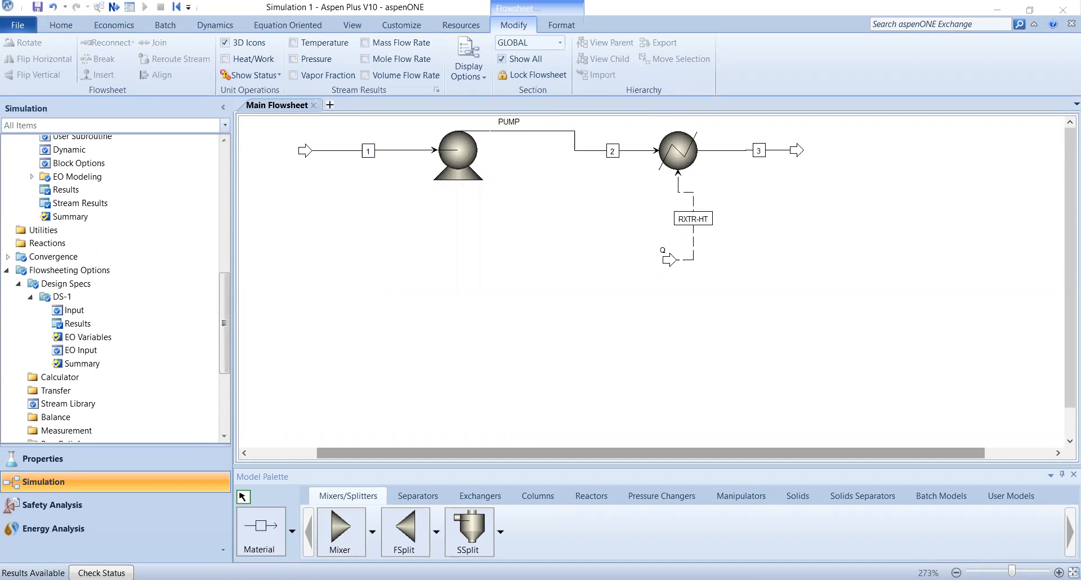
Place two Compr blocks with the widening turbine icon beyond the outlet of HEX-1, the second below the first.
click(481, 497)
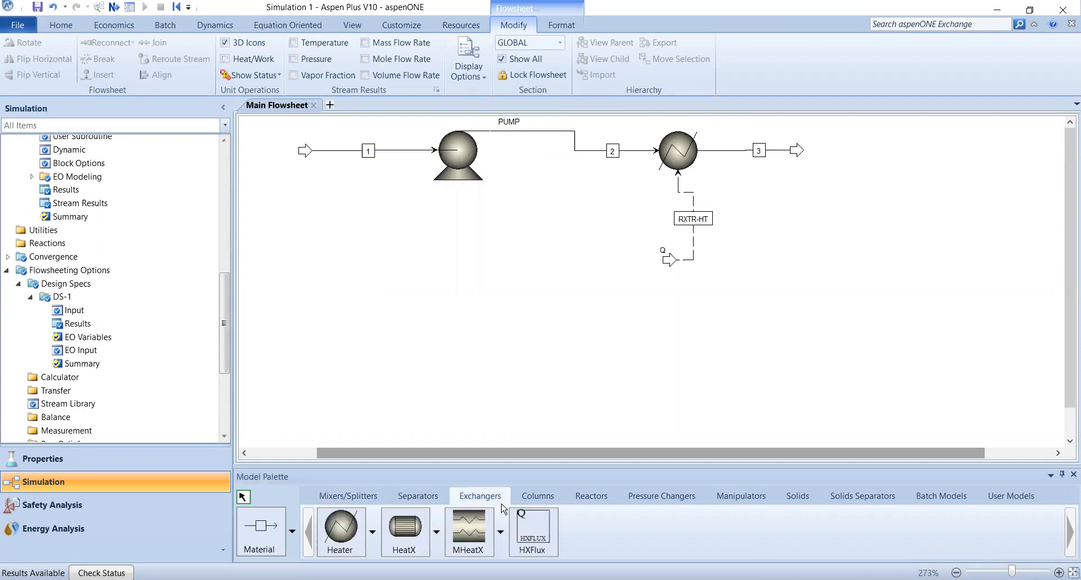
click(539, 497)
click(608, 497)
click(659, 497)
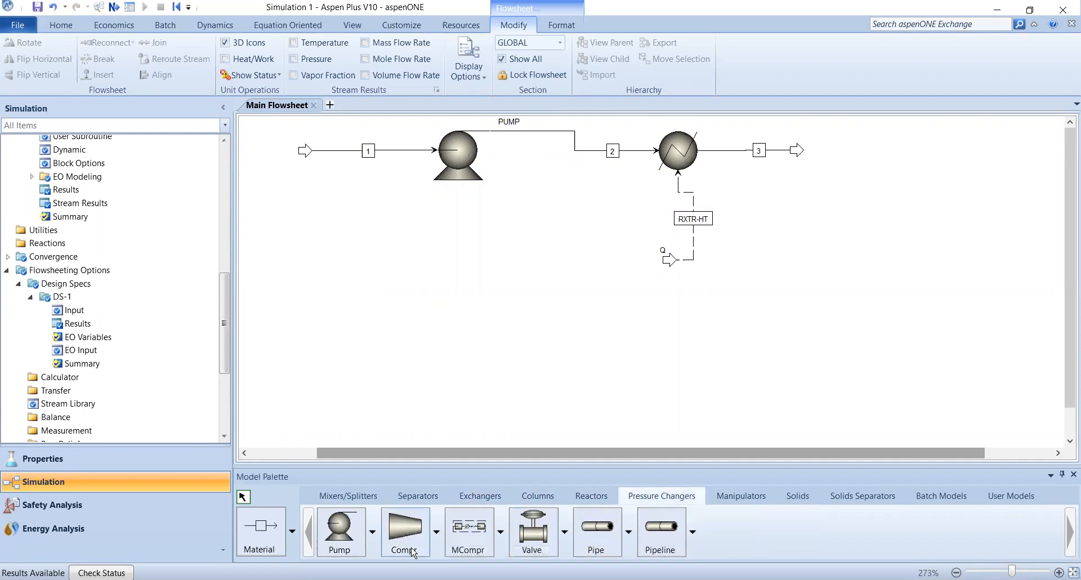
click(438, 536)
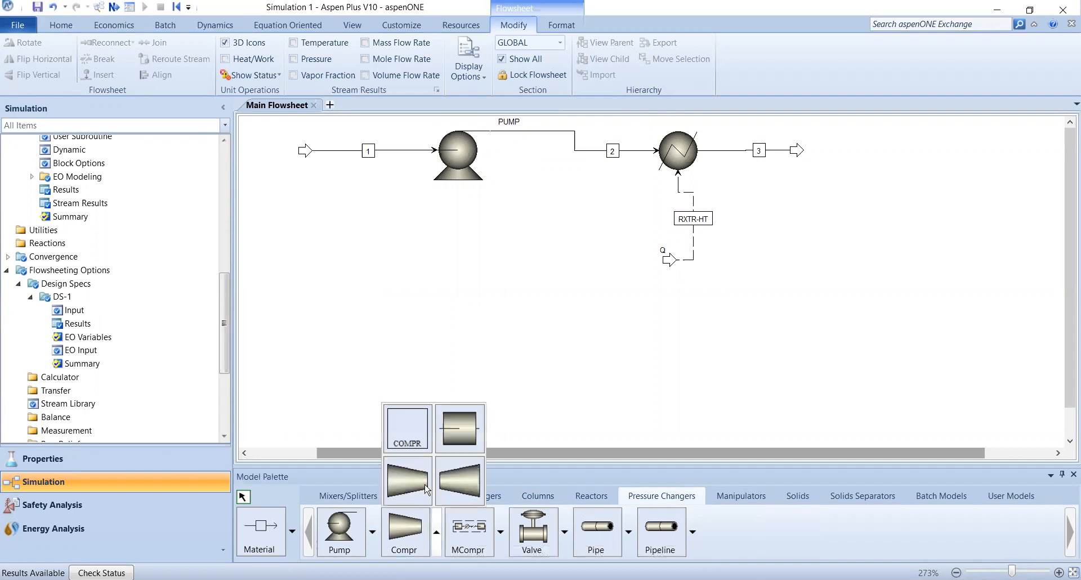
click(458, 483)
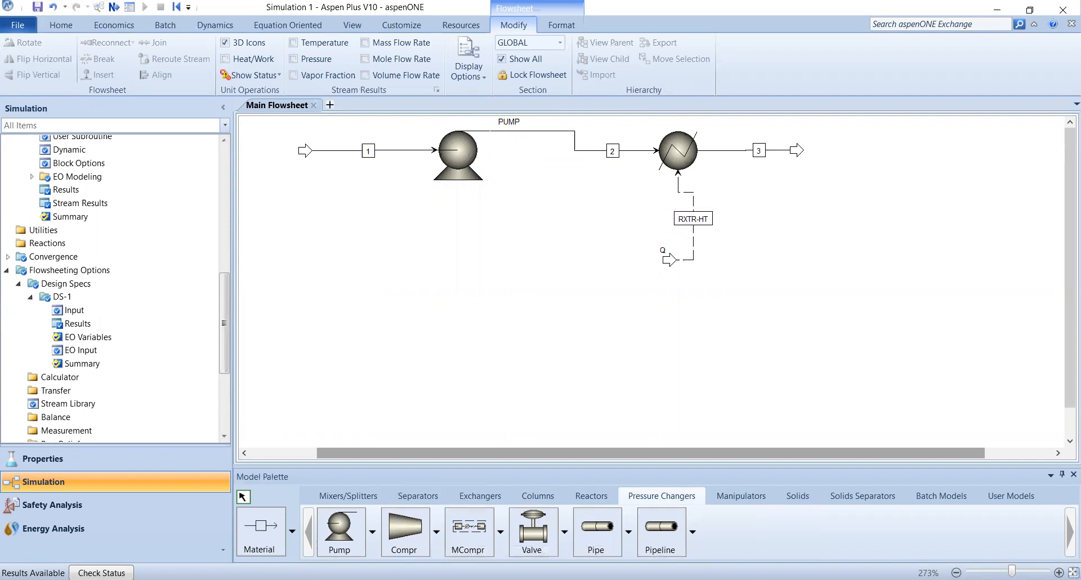
click(438, 532)
click(457, 477)
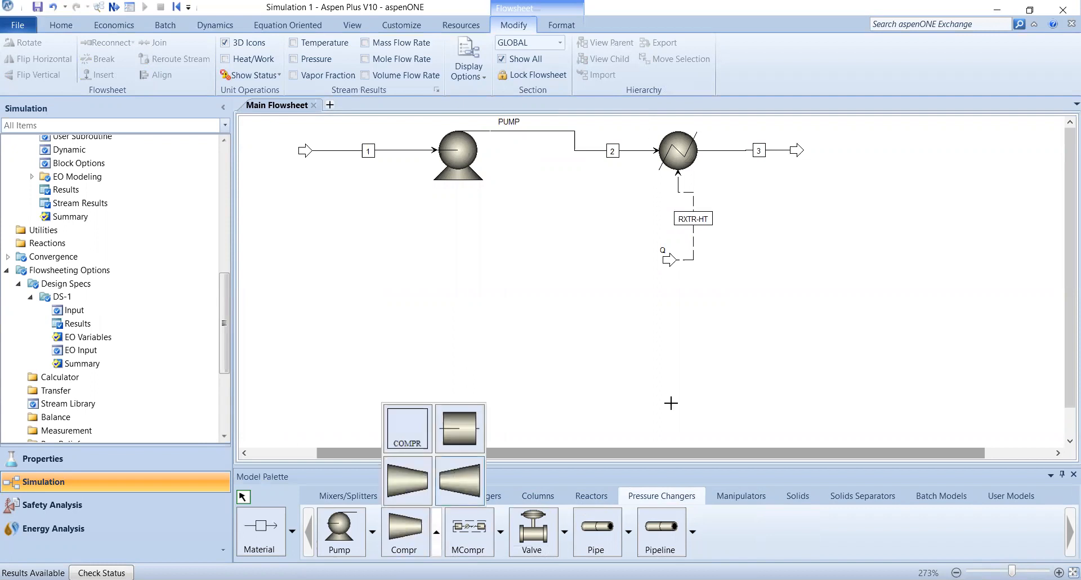
click(838, 183)
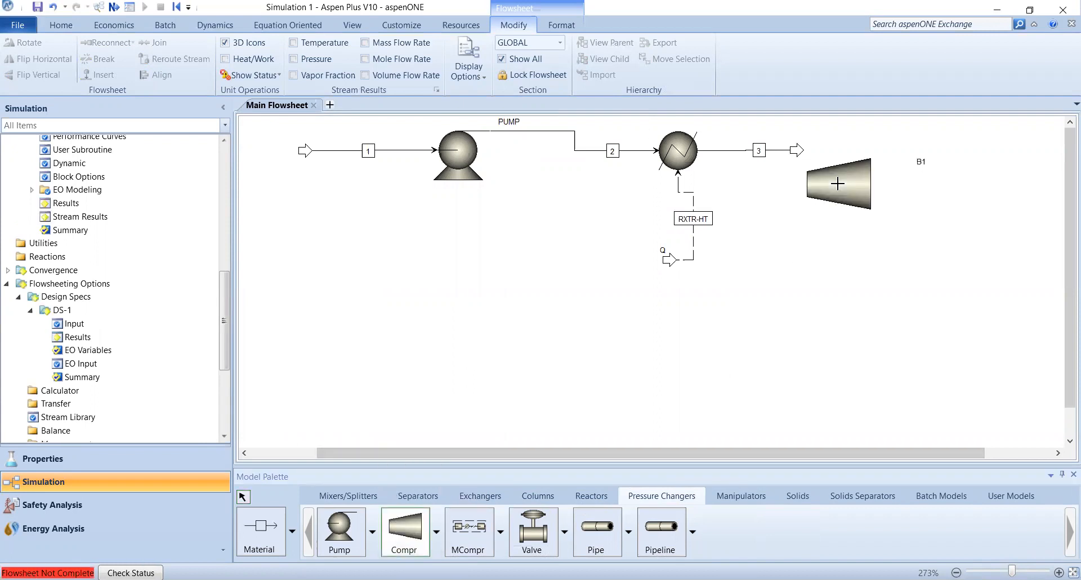
click(902, 265)
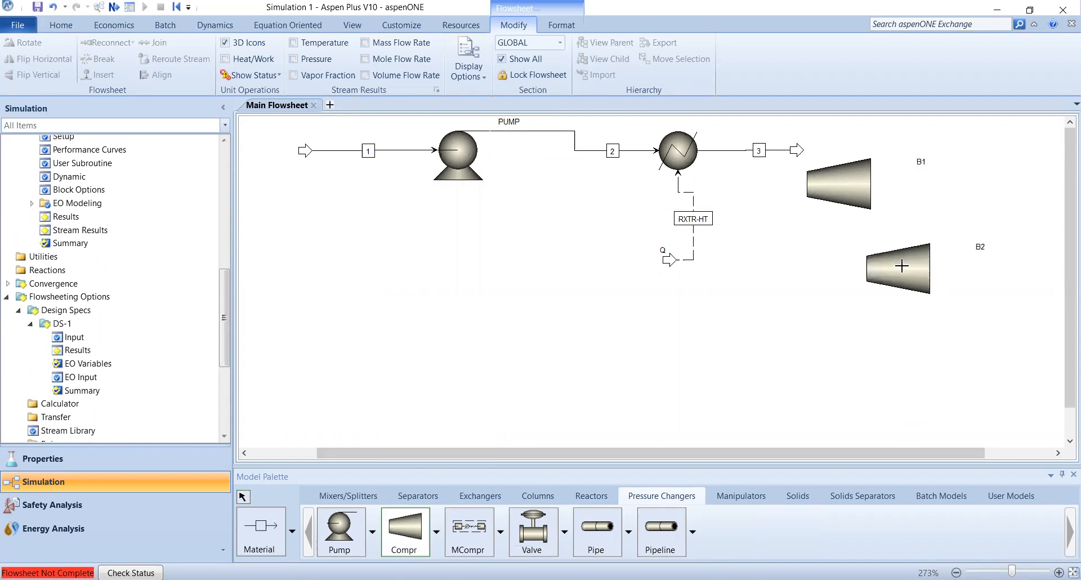
Place a Heater block in the free space below HEX-1 to serve as the condenser.
click(481, 497)
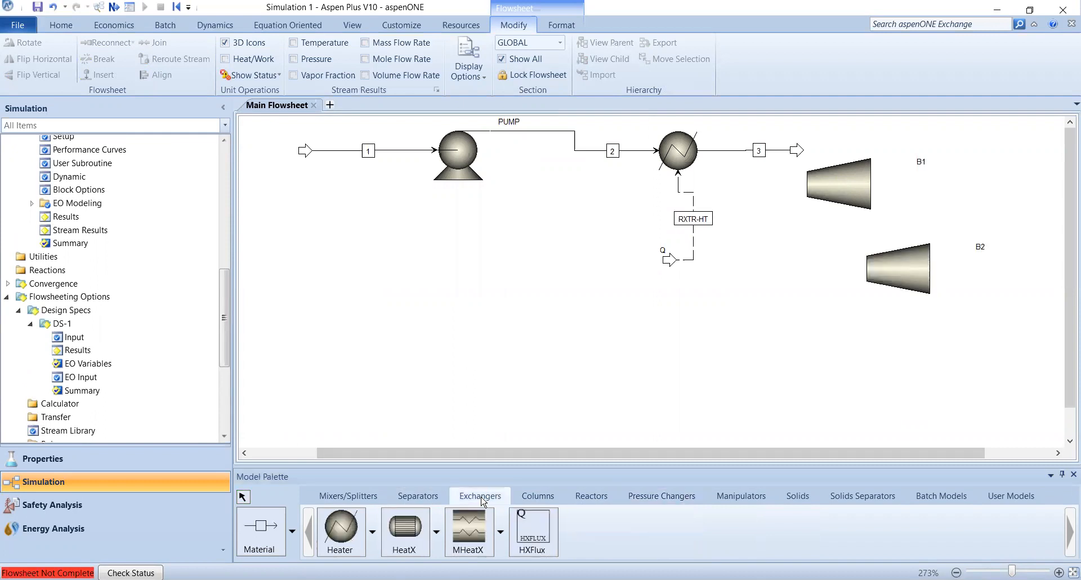
click(336, 528)
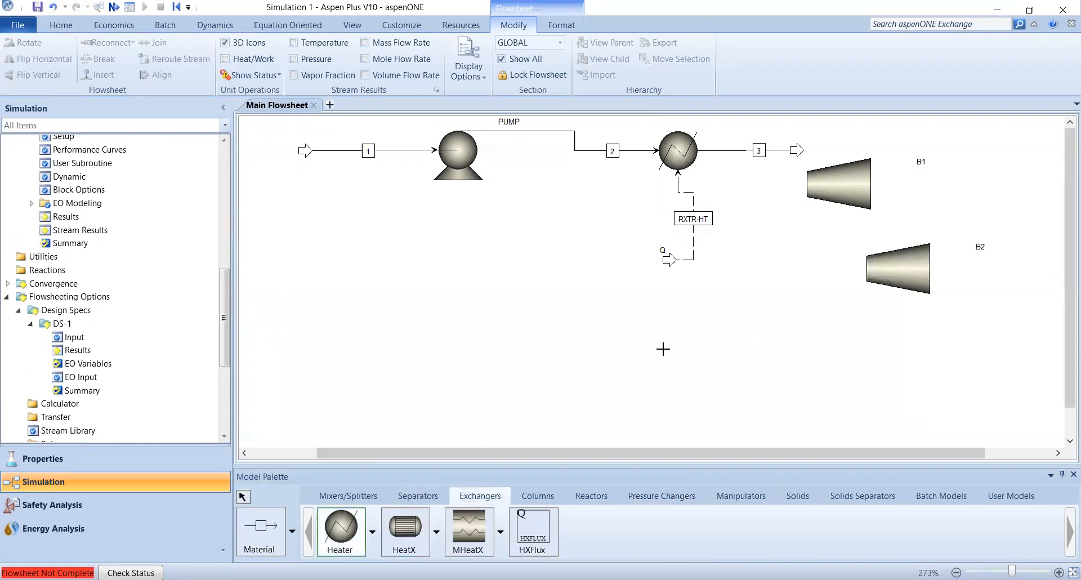
click(644, 327)
key(Escape)
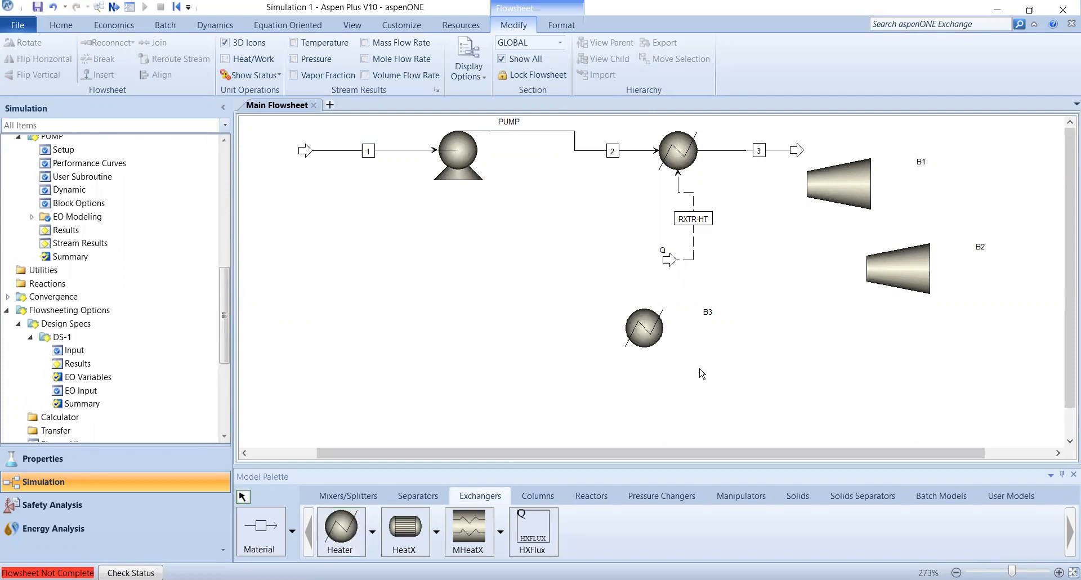
Spread out the new blocks, moving the lower heater beneath the pump and both turbines further down.
scroll(689, 344, up, 3)
scroll(711, 327, down, 4)
drag(649, 318, 504, 338)
drag(830, 193, 809, 227)
drag(905, 271, 874, 304)
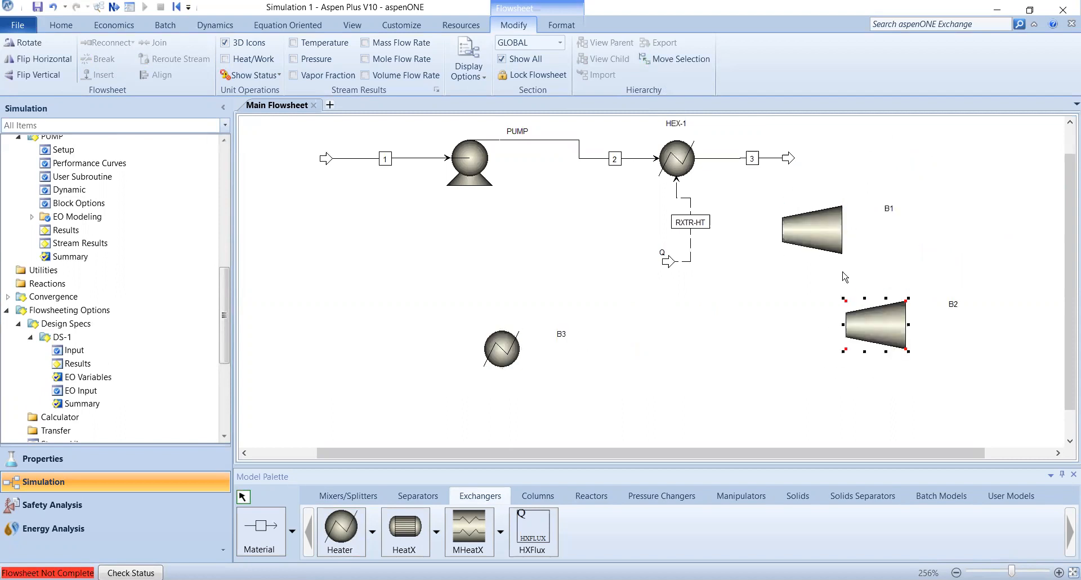
Reconnect the destination of stream 3 to the feed port of the upper turbine.
click(774, 161)
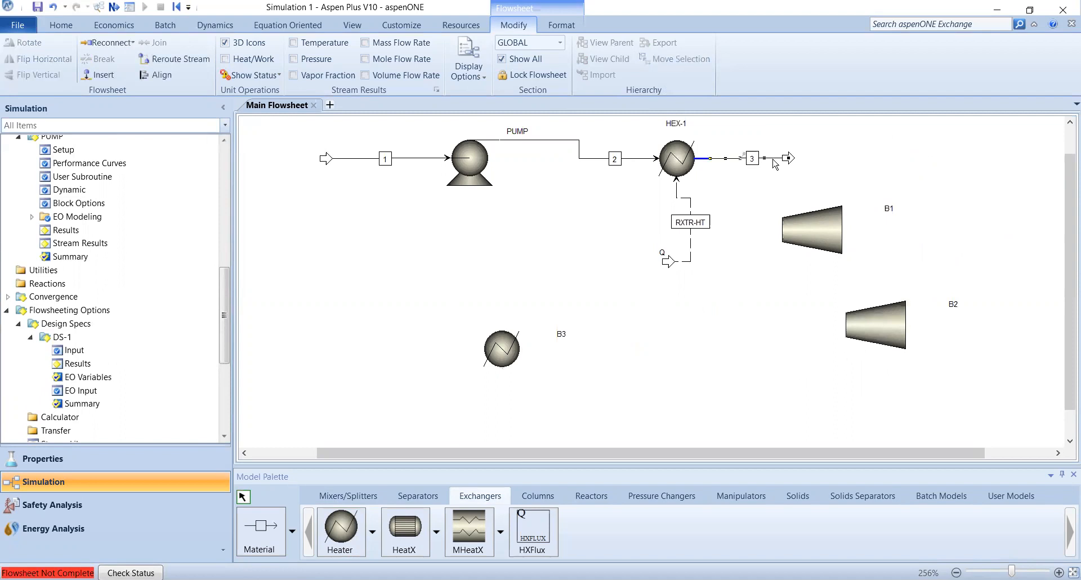
right_click(776, 163)
click(722, 212)
right_click(733, 161)
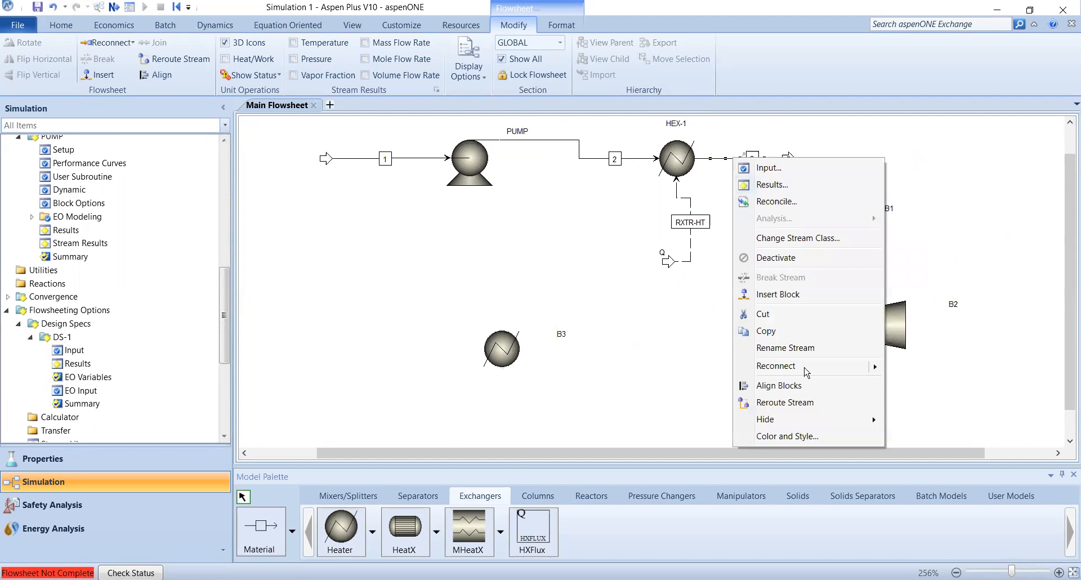
mouse_move(811, 371)
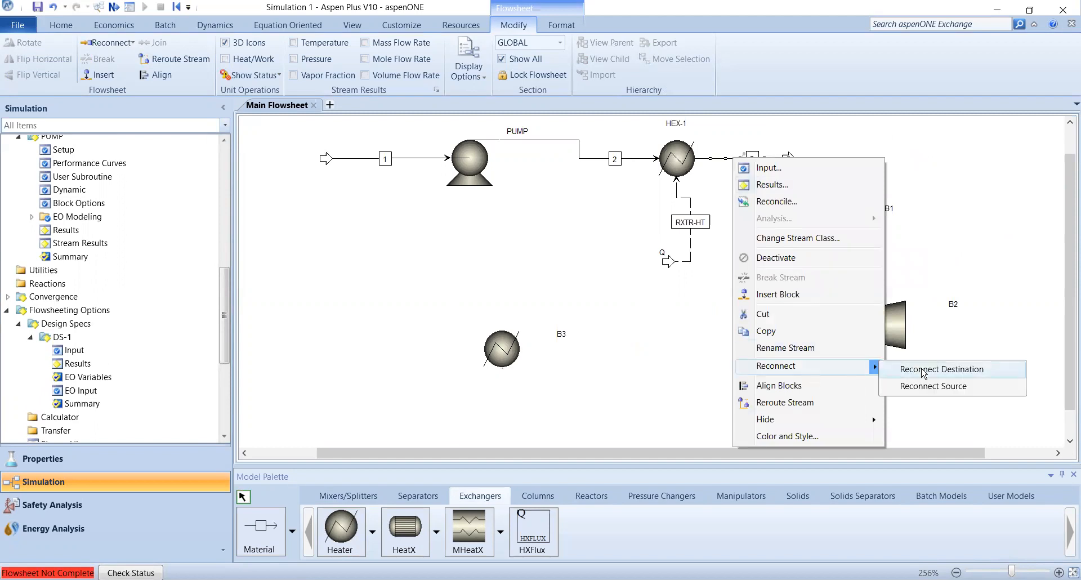
click(924, 374)
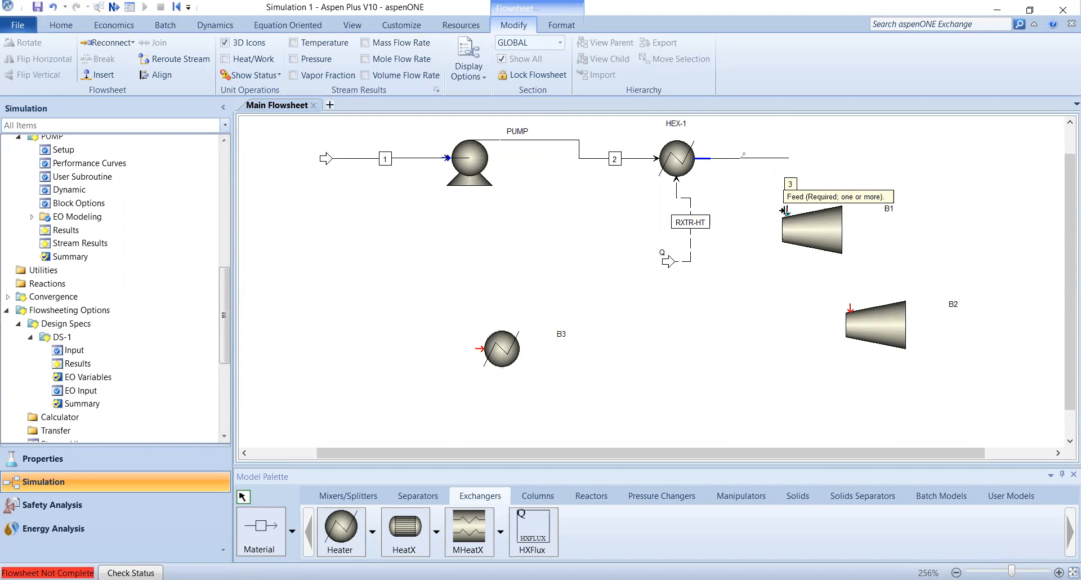
click(785, 210)
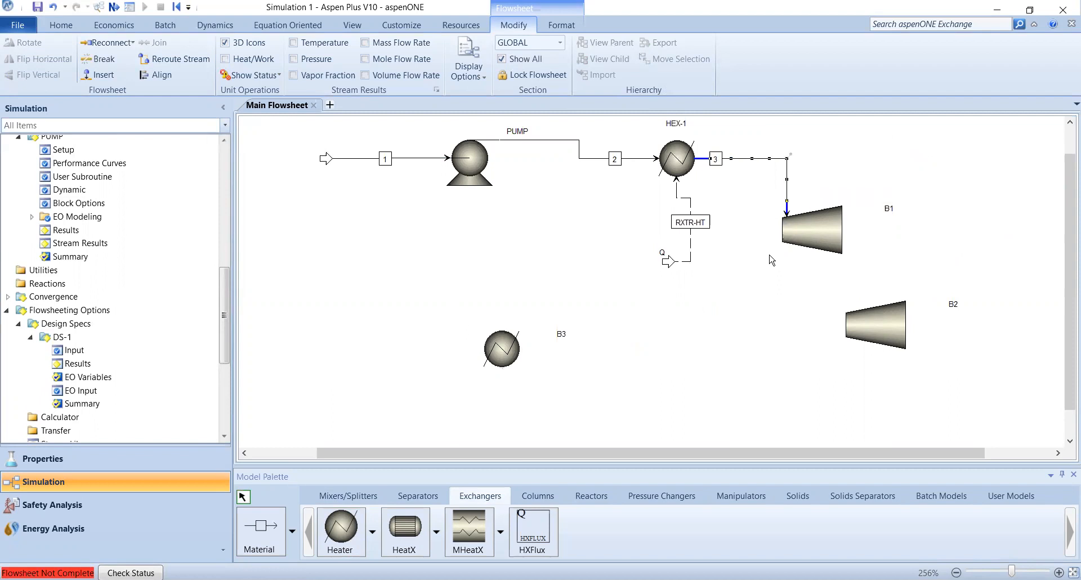
Draw material streams from the upper turbine's product to the lower turbine's feed, and from the lower turbine to the new heater's feed.
click(274, 544)
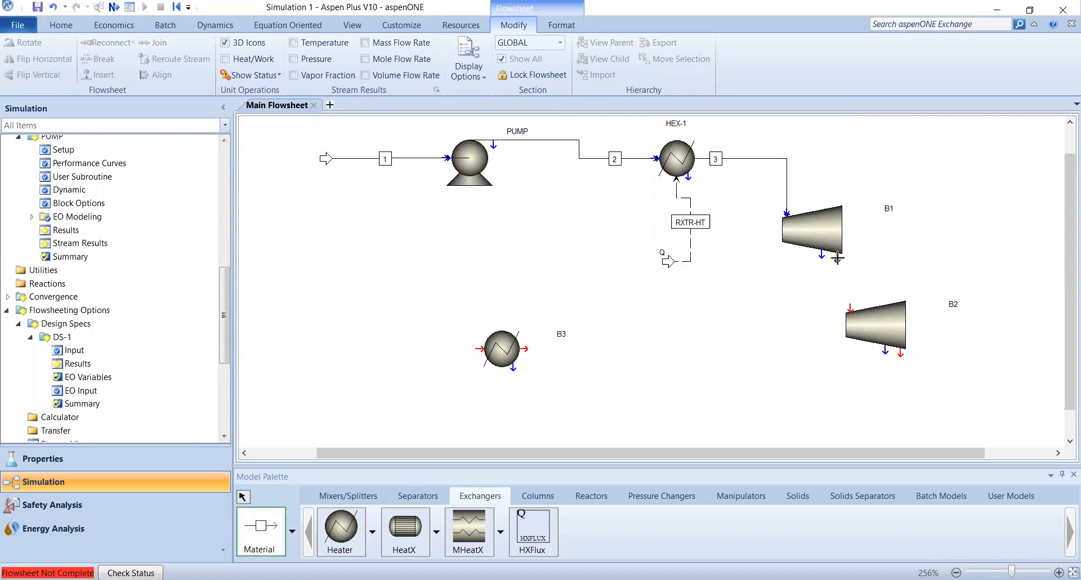
click(838, 257)
click(850, 306)
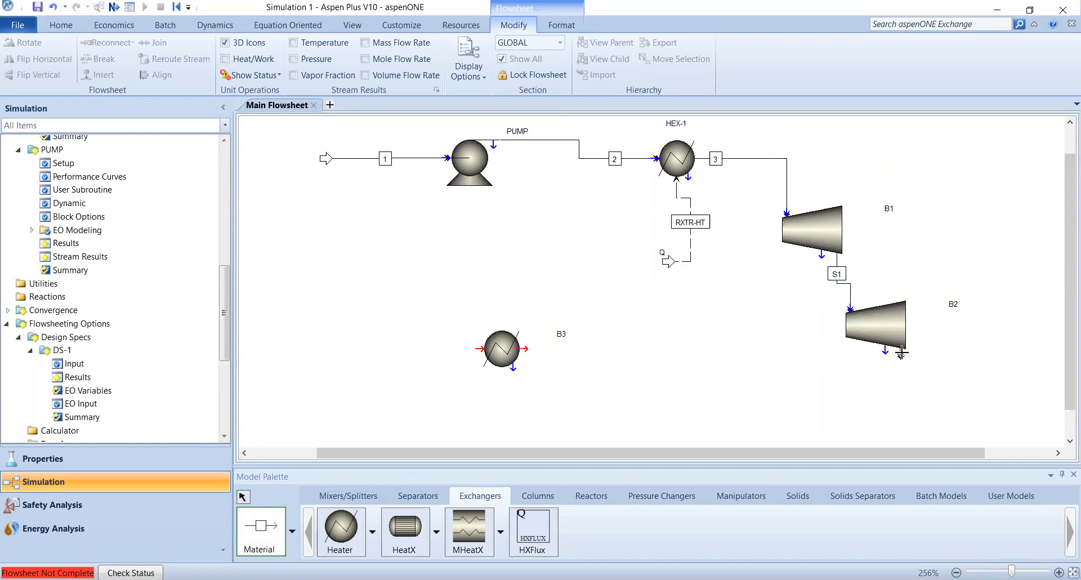
click(900, 354)
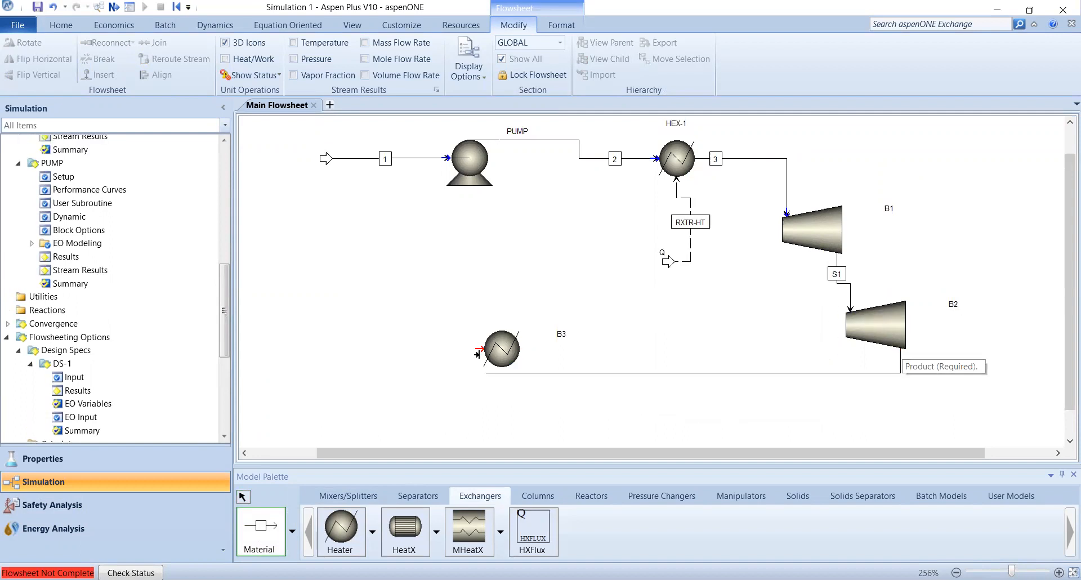
click(476, 348)
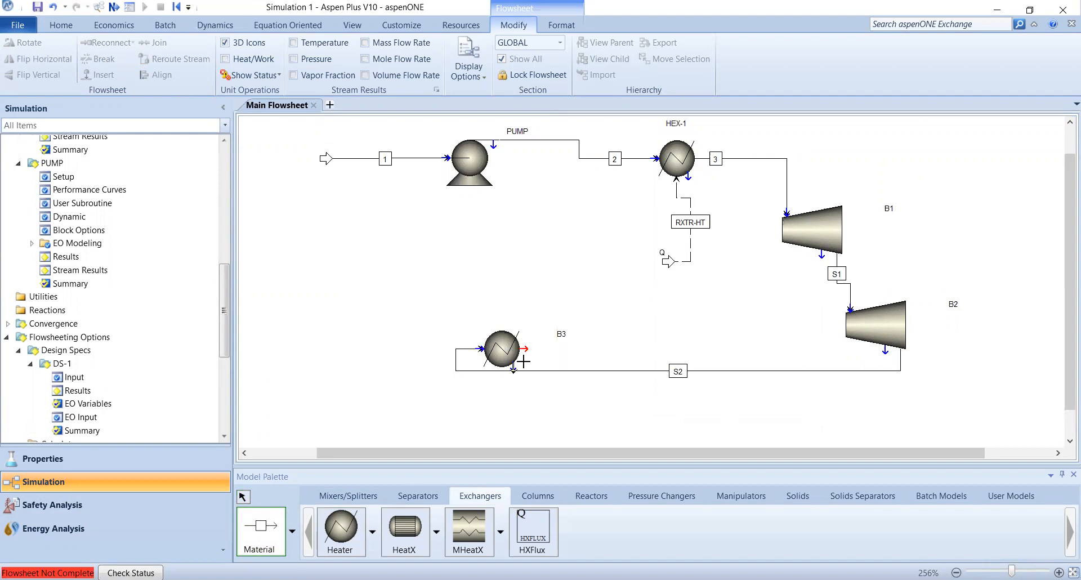
Draw a product material stream out of the new heater, ending above it, and finish placing streams.
click(524, 349)
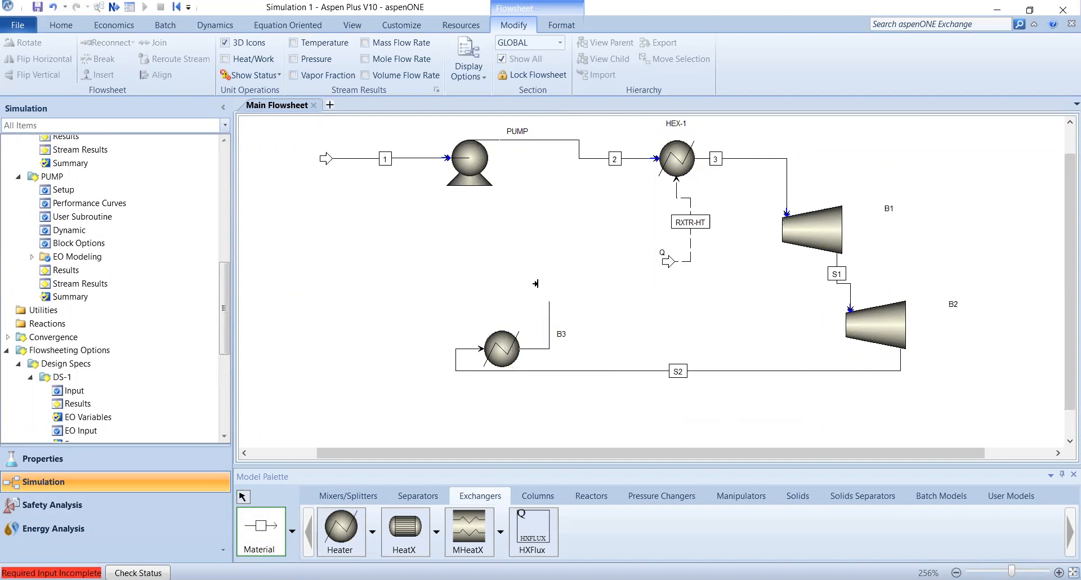
click(533, 270)
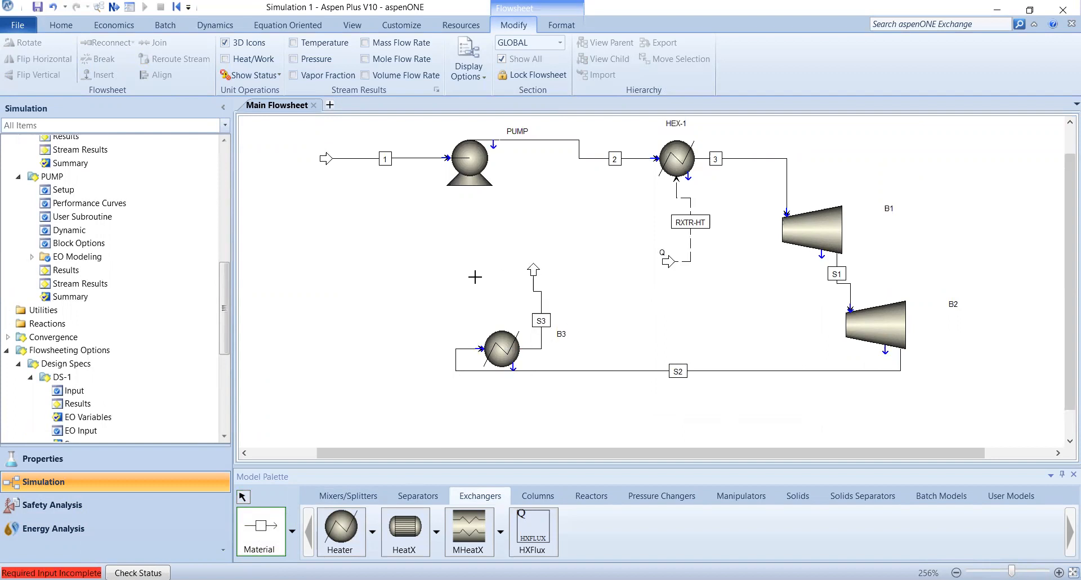
right_click(475, 277)
Move the new heater slightly up and flip its icon horizontally so its feed faces the turbines.
click(500, 338)
drag(499, 338, 508, 322)
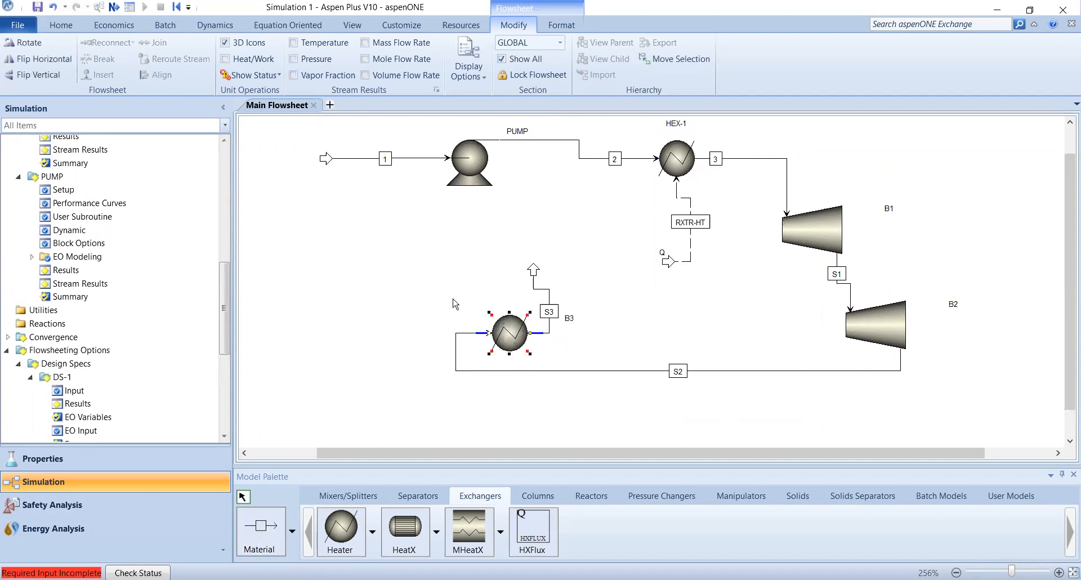
right_click(514, 336)
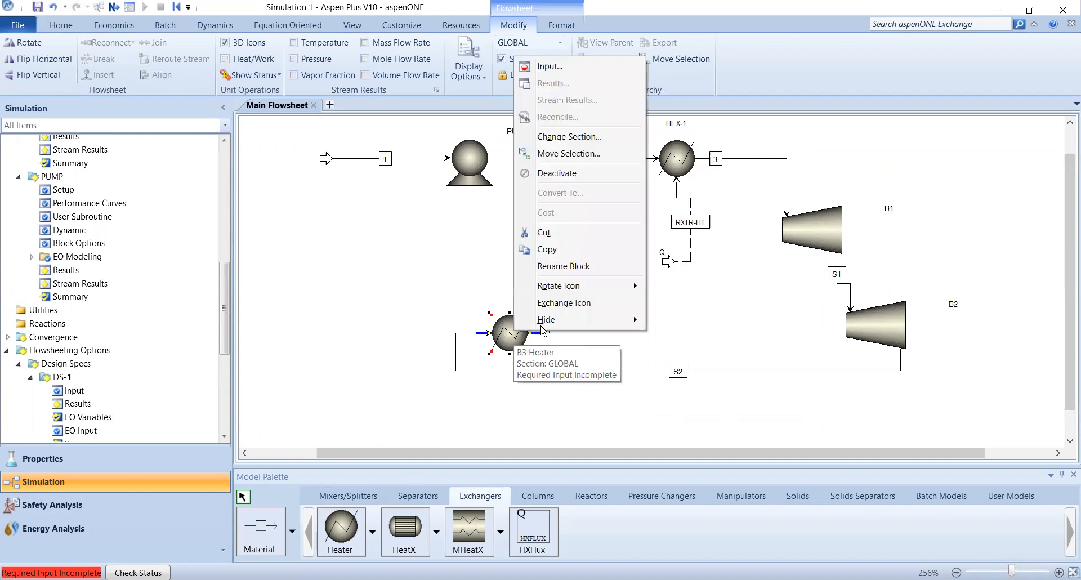
click(601, 425)
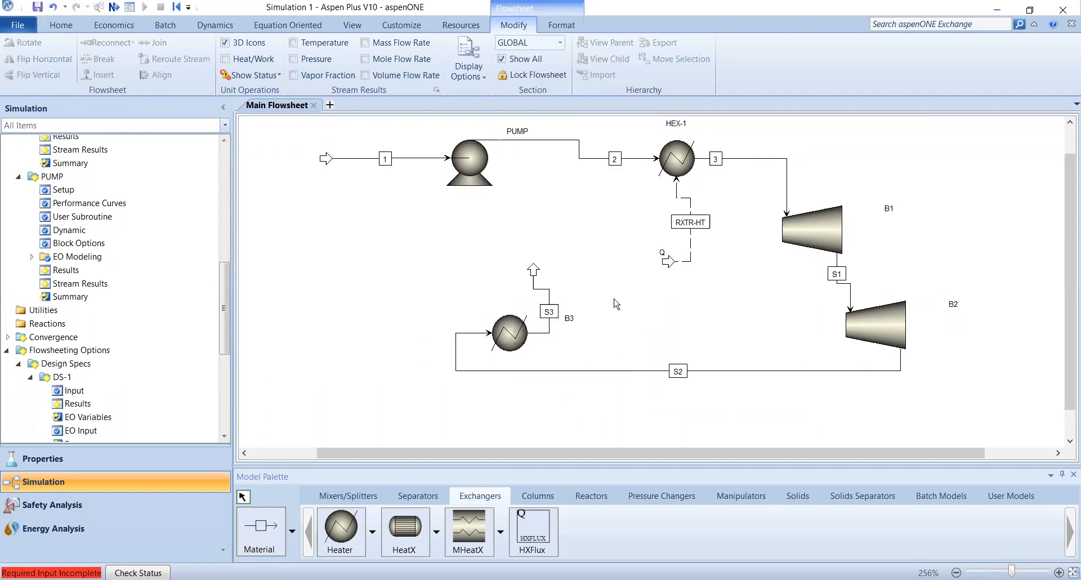
right_click(516, 341)
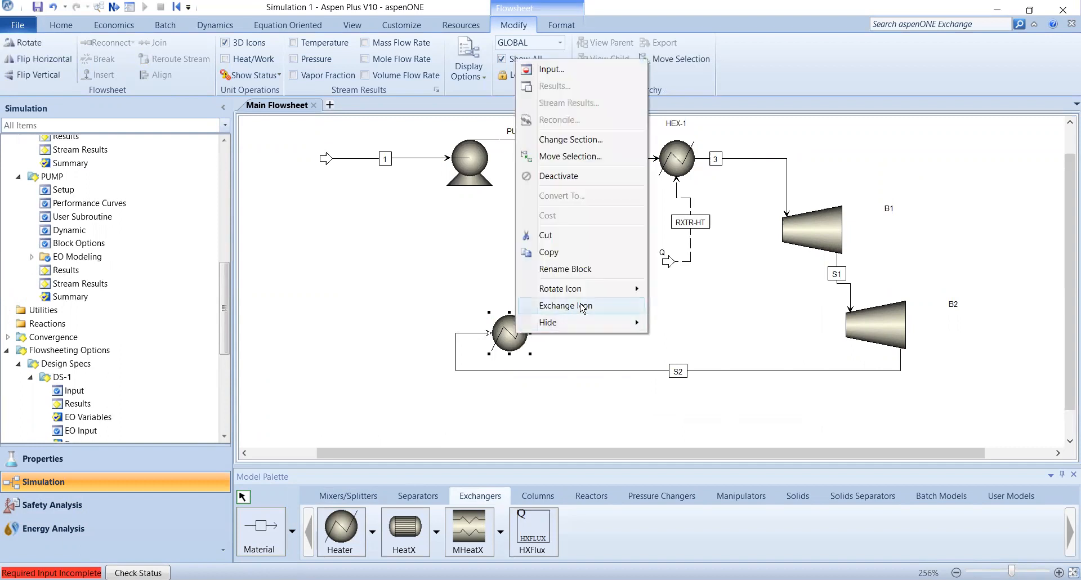
mouse_move(594, 290)
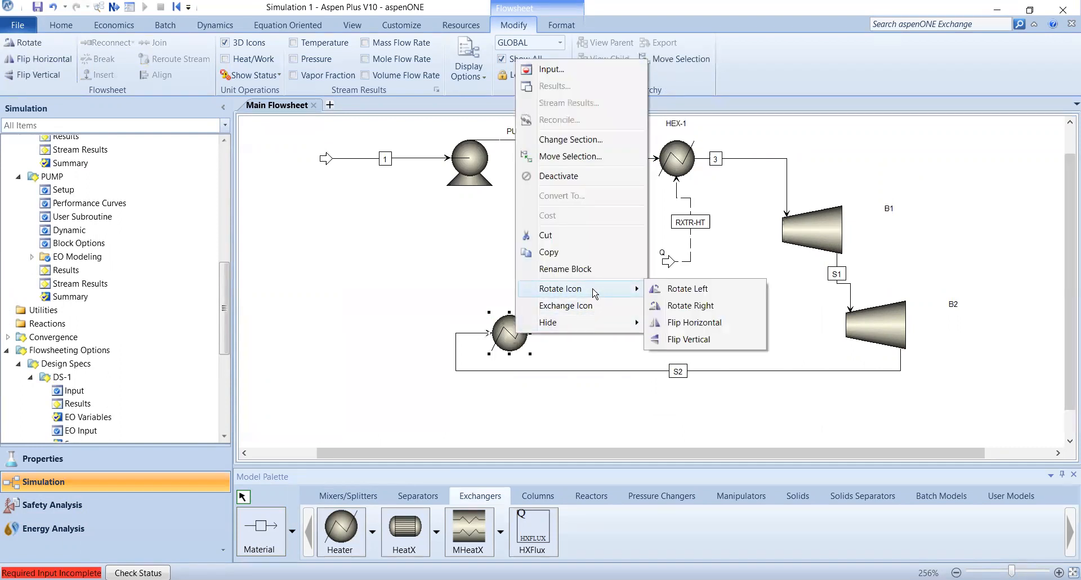
click(682, 323)
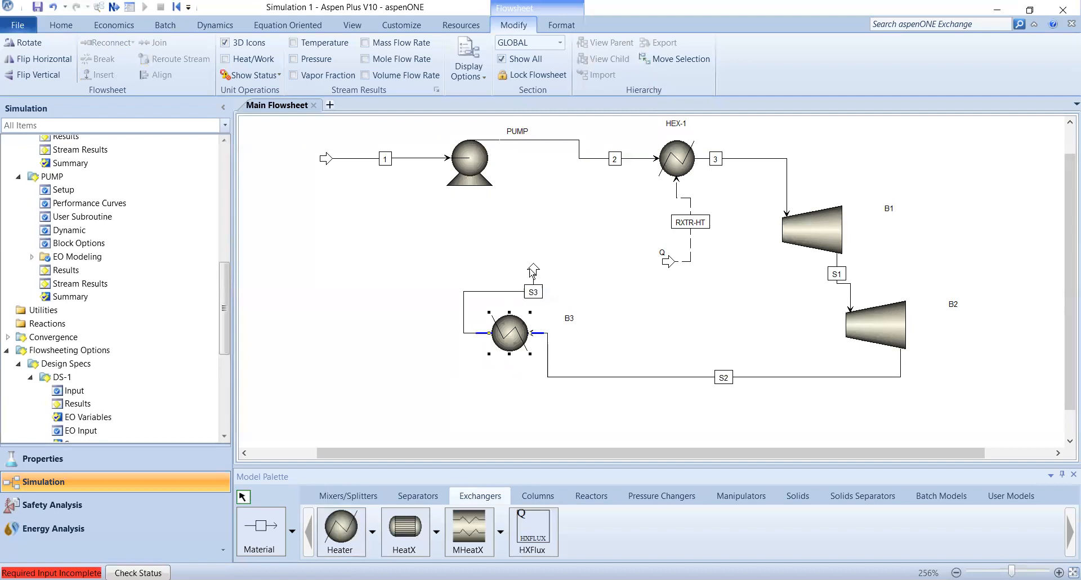
Extend the lower heater's product stream away from the turbines, move both turbines closer to HEX-1, and straighten the stream between them.
drag(533, 270, 366, 269)
click(738, 398)
drag(780, 377, 778, 357)
drag(853, 331, 806, 315)
drag(831, 246, 790, 238)
drag(875, 319, 812, 328)
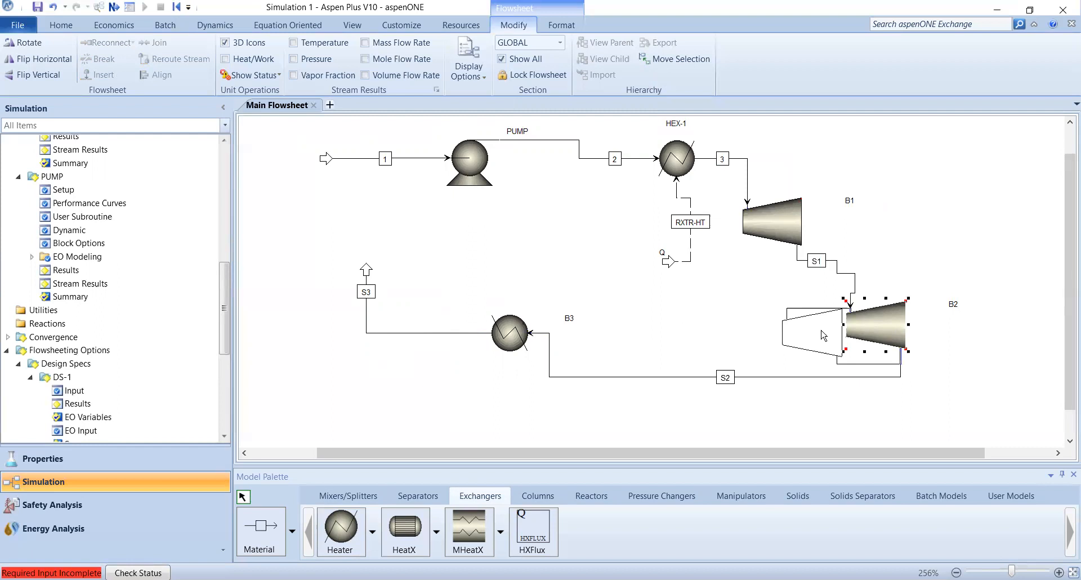
drag(855, 282, 800, 277)
Rename the stream between the turbines as 4, the lower turbine's outlet as 5 and the lower heater's product as 1B.
click(893, 286)
click(799, 280)
double_click(799, 279)
text(4)
click(936, 276)
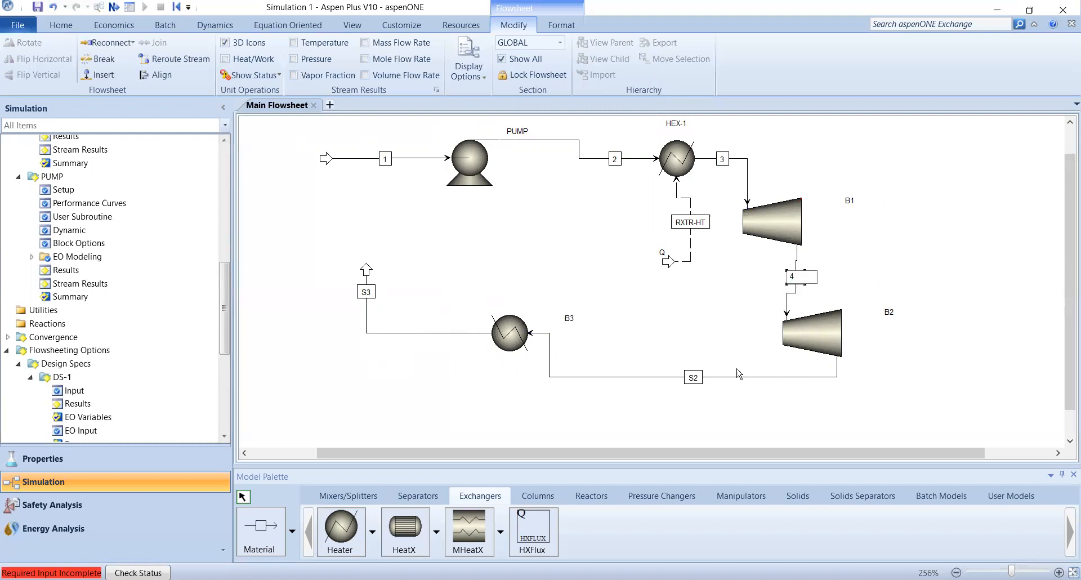
double_click(691, 381)
text(5)
click(389, 300)
double_click(370, 293)
text(1B)
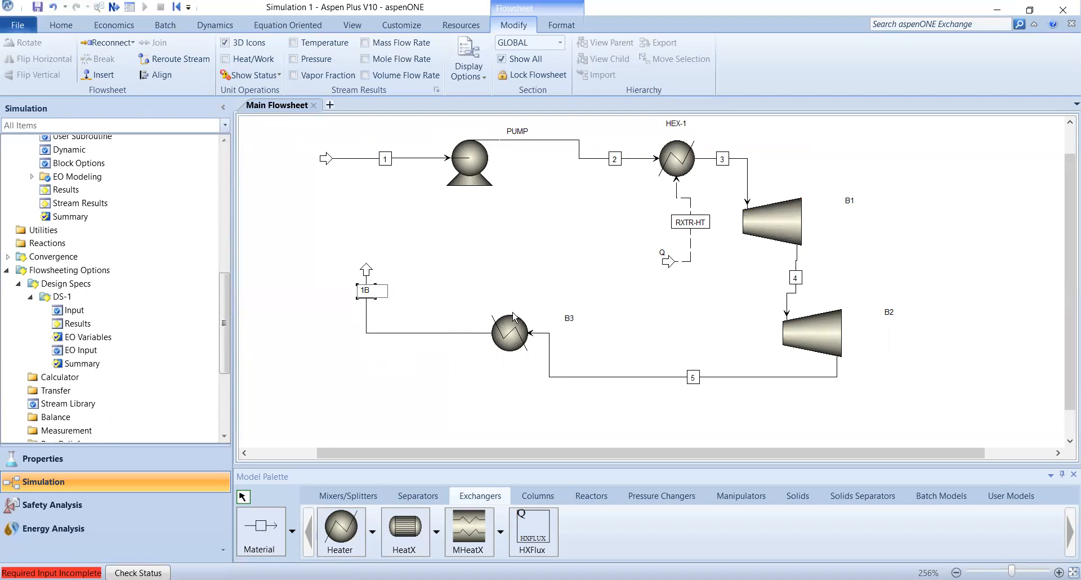
Rename the lower heater block as CNDNSR and place its label directly above the icon.
double_click(569, 318)
click(567, 319)
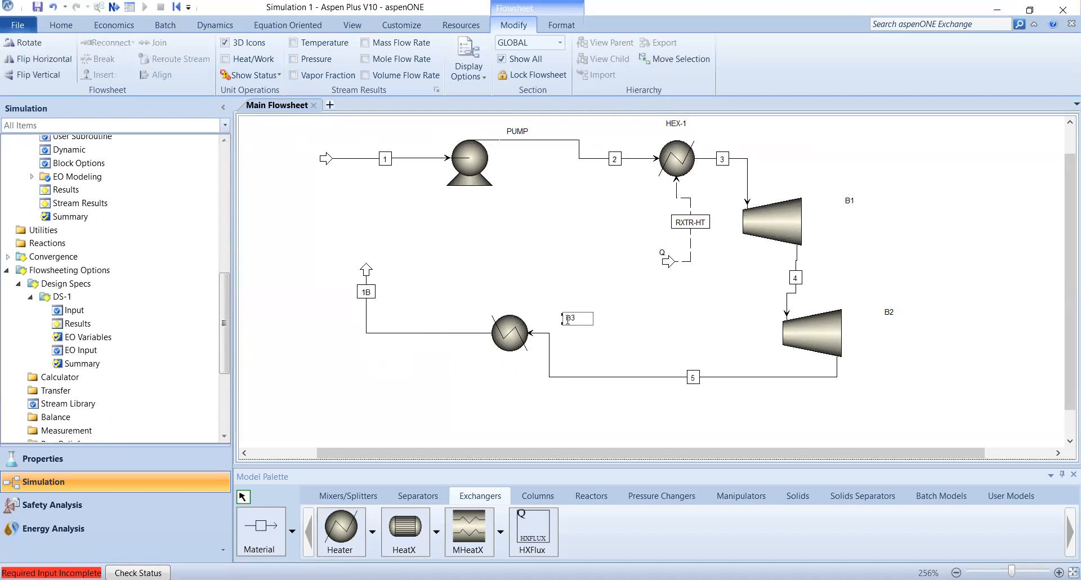
double_click(567, 319)
text(CONDENDE)
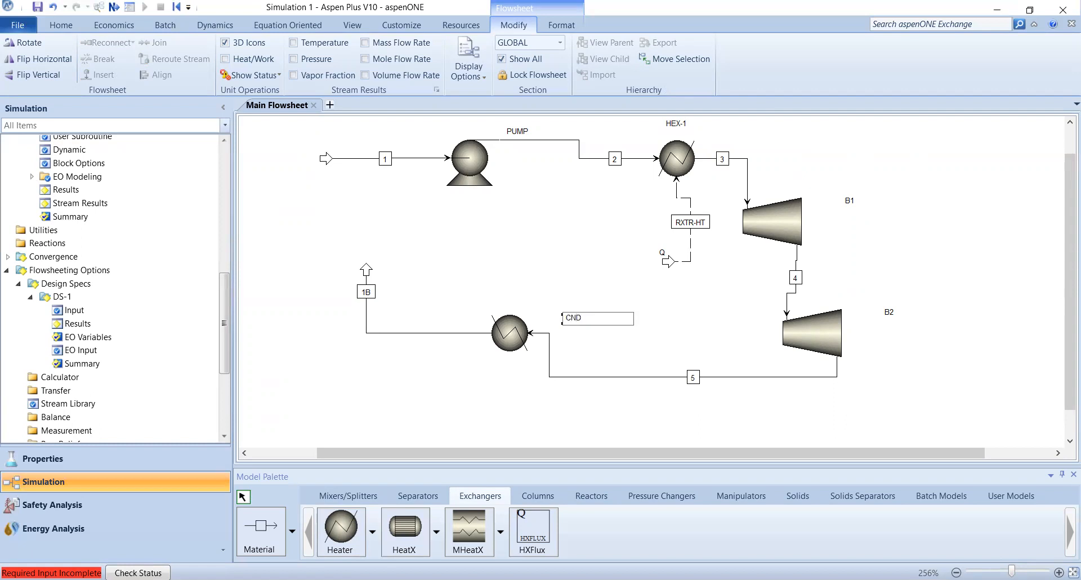
key(Return)
drag(565, 318, 512, 300)
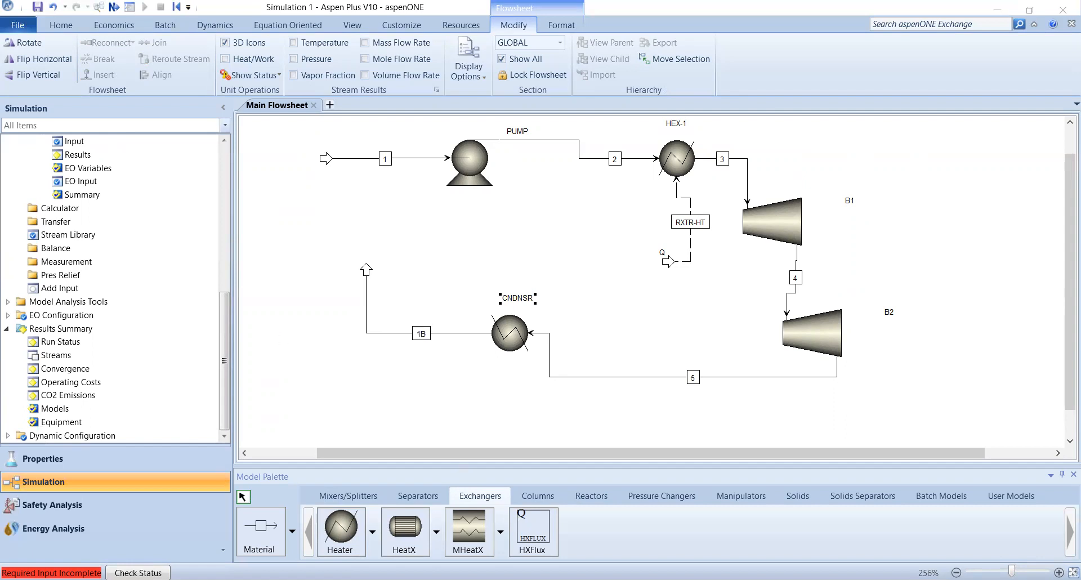
Rename the upper turbine TURB-1 and the lower one TURB-2, and place each label just above its icon.
double_click(850, 201)
text(TURB-1)
key(Return)
double_click(892, 313)
text(TURB-2)
key(Return)
drag(844, 202, 793, 186)
drag(889, 312, 876, 317)
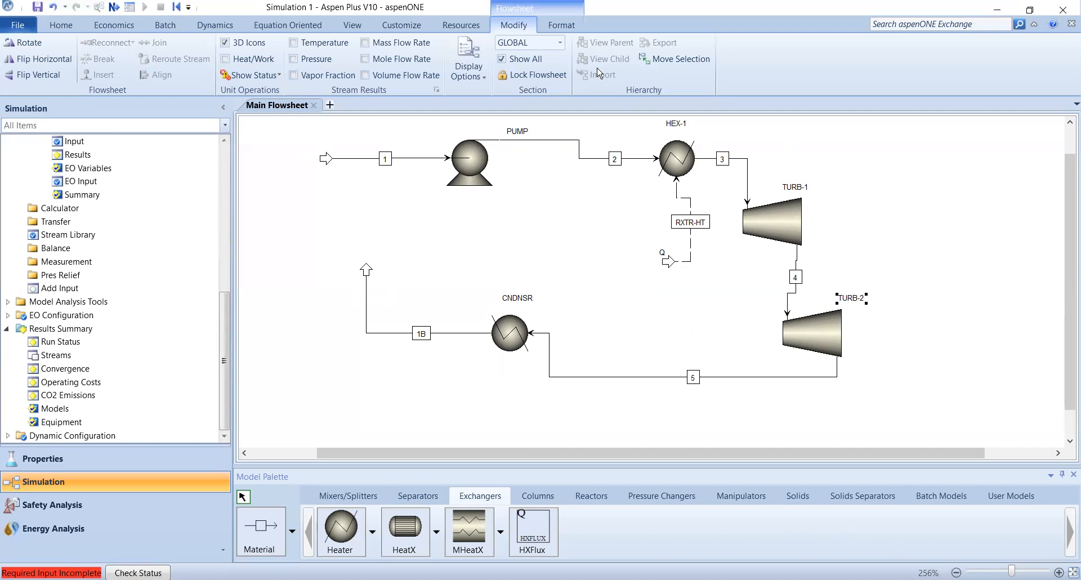
Switch to the tutorial PDF and highlight the Part 2 sentence about using an isentropic turbine and leaving the efficiencies empty.
key(alt+Tab)
scroll(433, 428, down, 10)
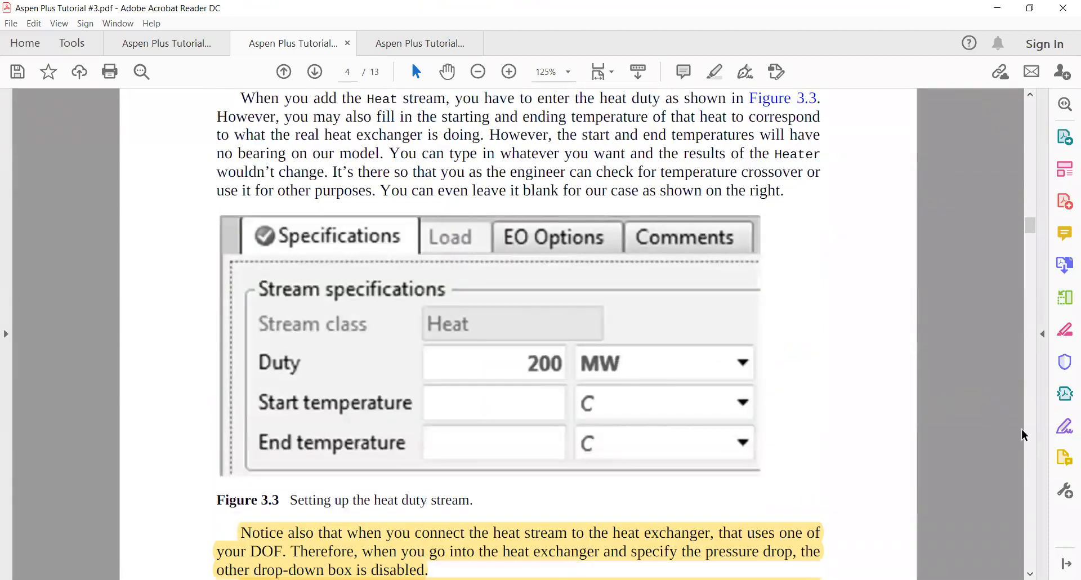
scroll(548, 420, down, 20)
scroll(548, 420, up, 4)
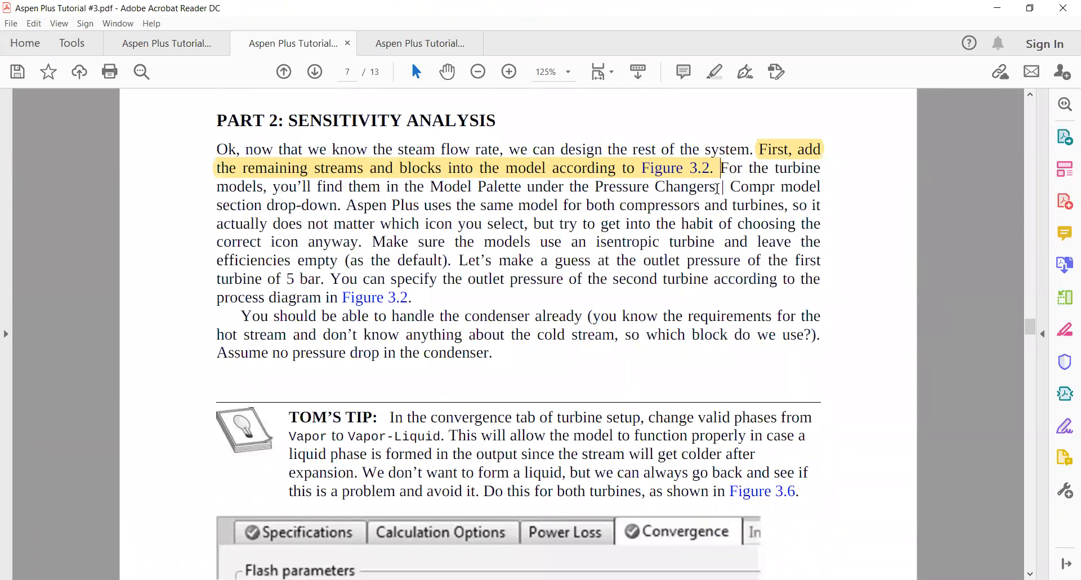
drag(346, 206, 496, 247)
click(432, 255)
mouse_move(373, 243)
mouse_down()
mouse_move(789, 241)
mouse_move(408, 242)
mouse_move(417, 257)
mouse_move(451, 259)
mouse_up()
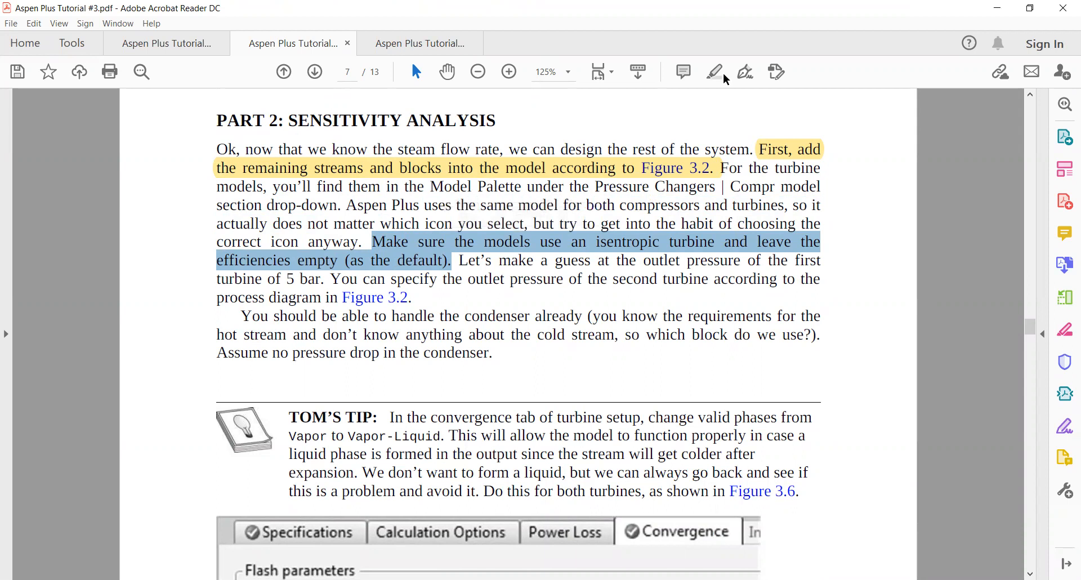
Return to Aspen Plus and set the TURB-1 block's compressor type to Isentropic.
key(alt+Tab)
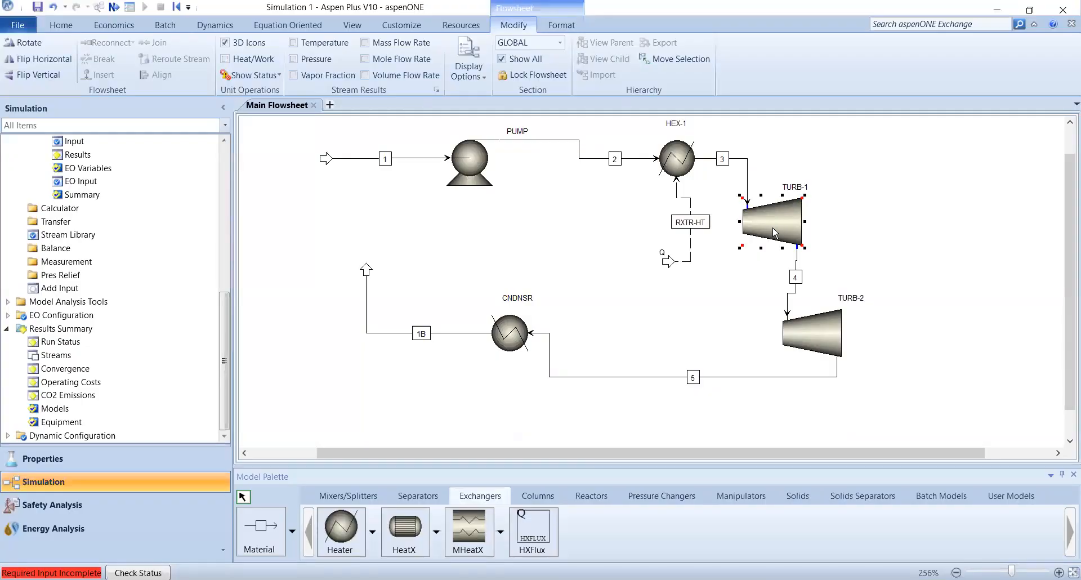
double_click(773, 227)
click(538, 186)
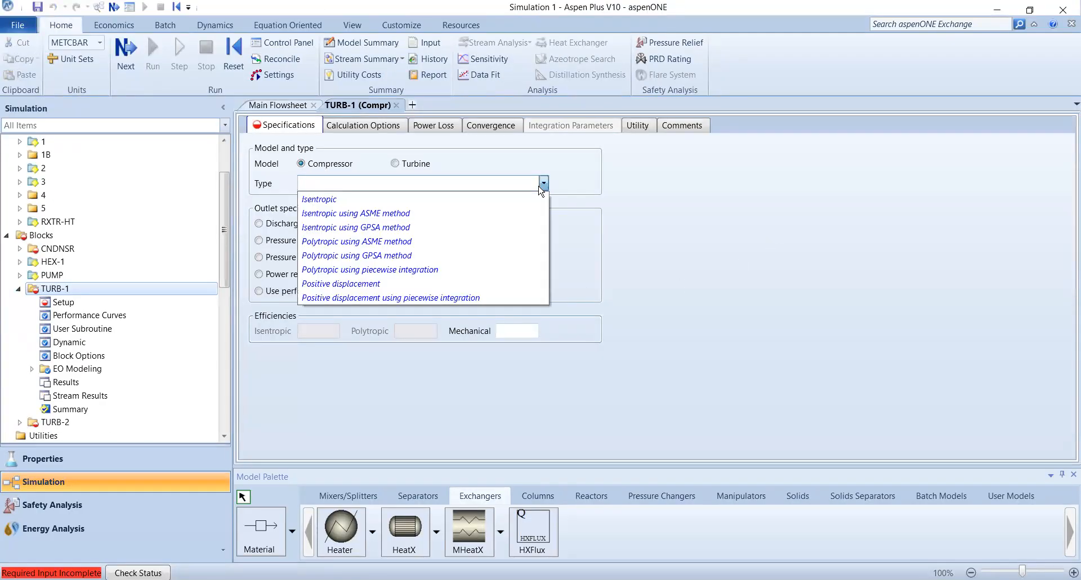
click(503, 195)
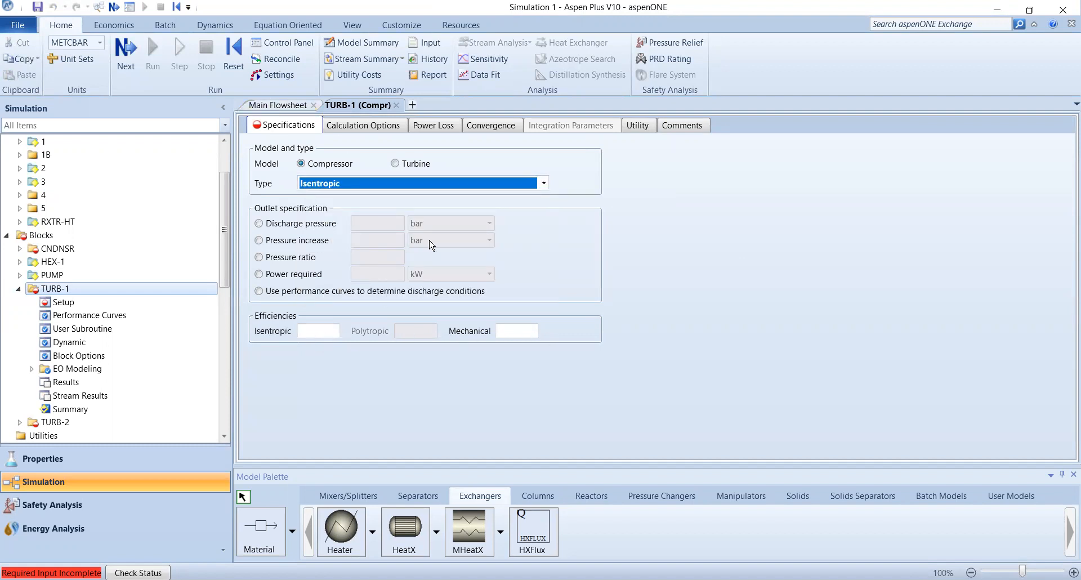
click(694, 294)
Open the TURB-2 block from the flowsheet and set its compressor type to Isentropic.
click(286, 110)
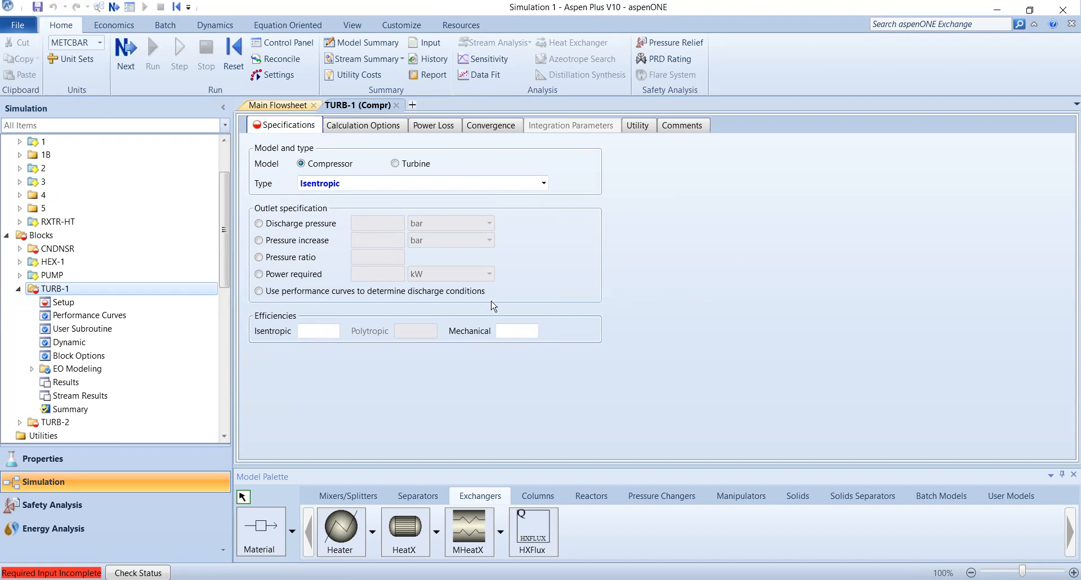
double_click(829, 341)
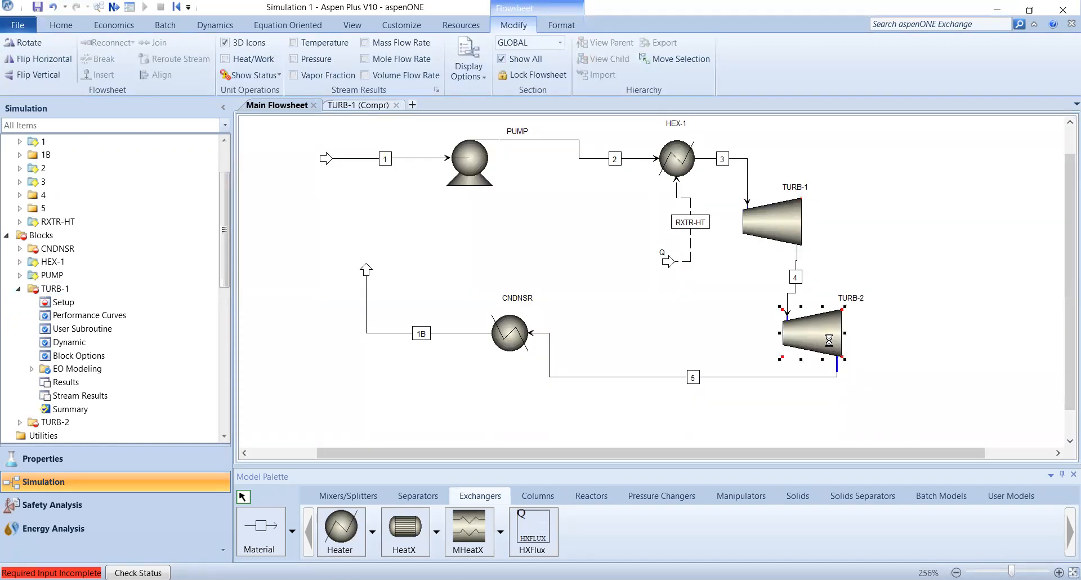
double_click(807, 345)
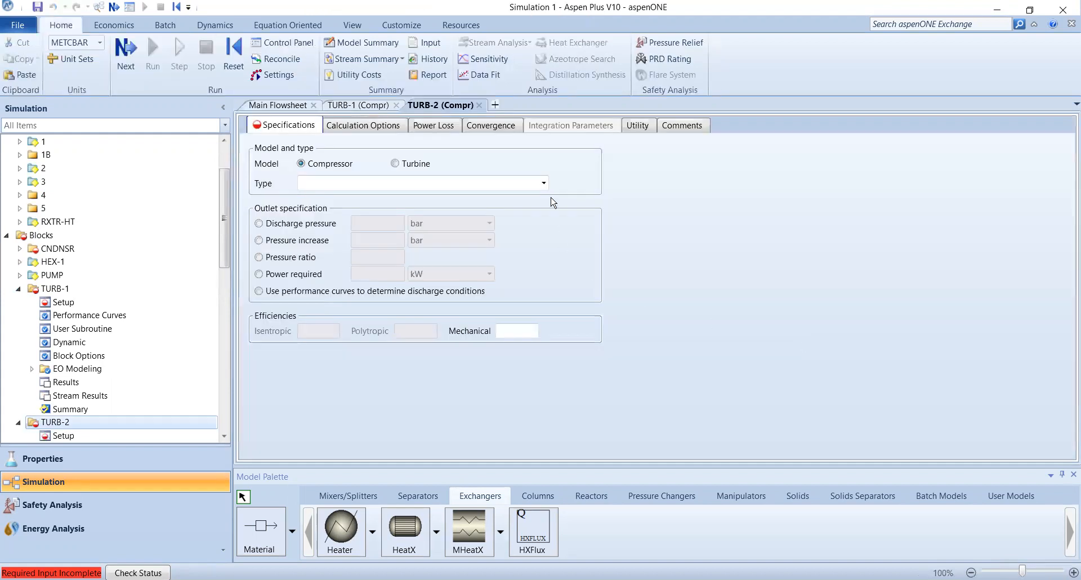
scroll(98, 340, up, 2)
scroll(68, 316, down, 5)
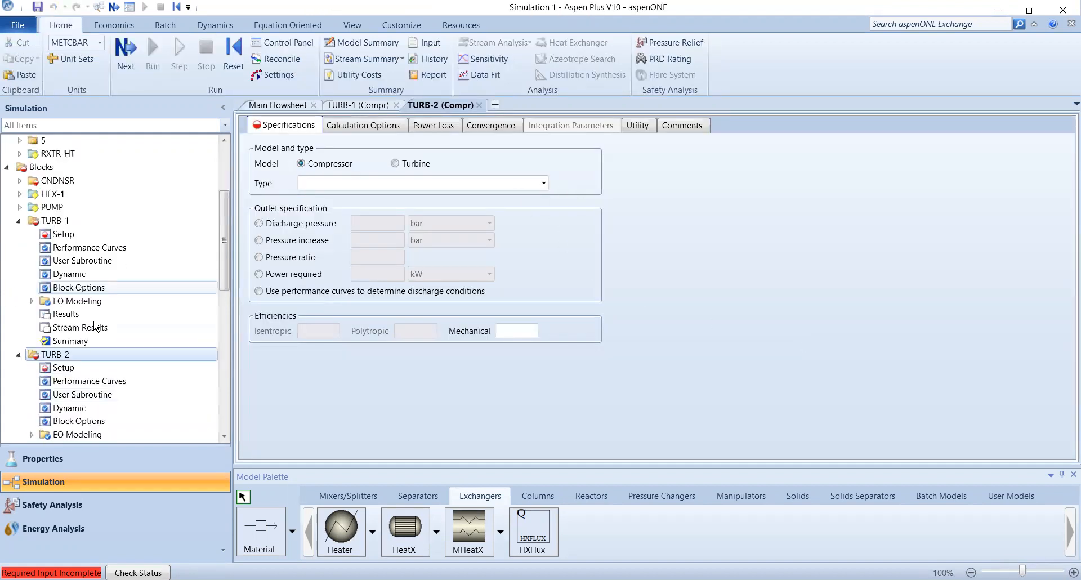
scroll(34, 294, up, 4)
scroll(33, 294, down, 3)
scroll(45, 327, up, 2)
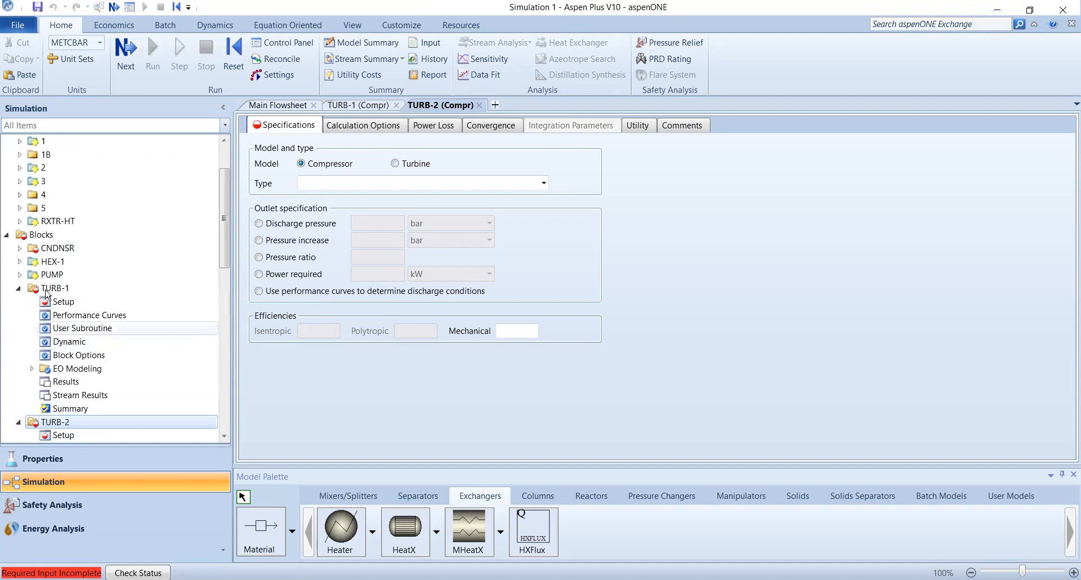
scroll(57, 370, down, 4)
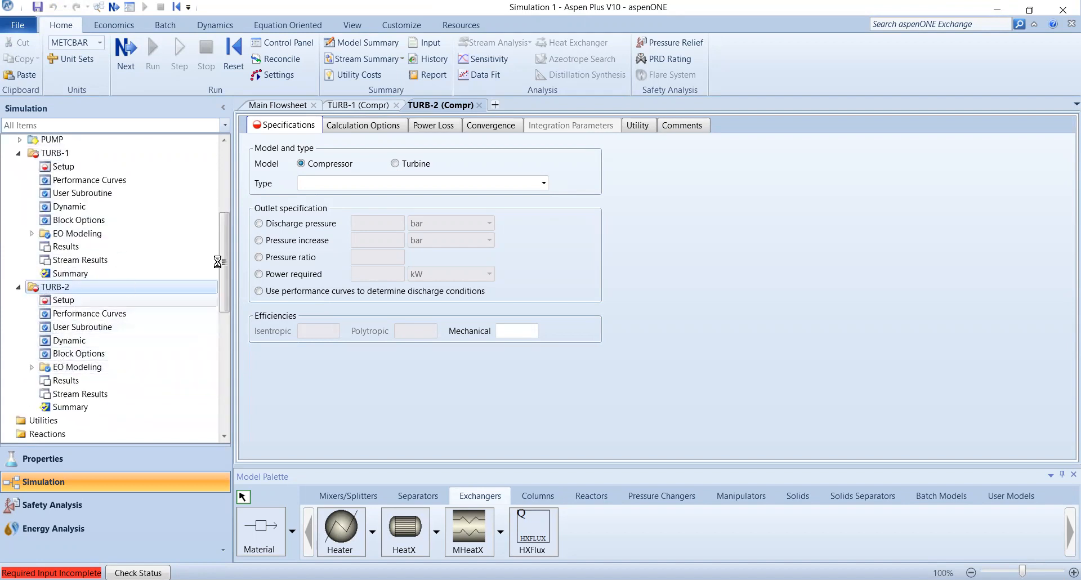
click(542, 184)
click(450, 208)
click(475, 185)
click(438, 203)
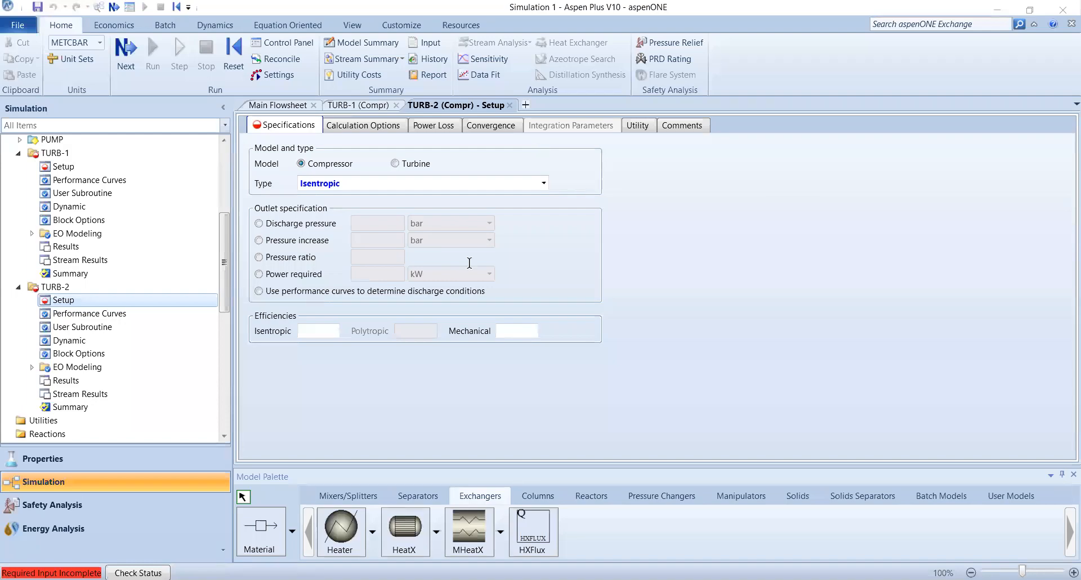
Switch to the tutorial PDF and check the outlet pressures of both turbines in the Part 2 text and Figure 3.2.
key(alt+Tab)
drag(459, 260, 324, 280)
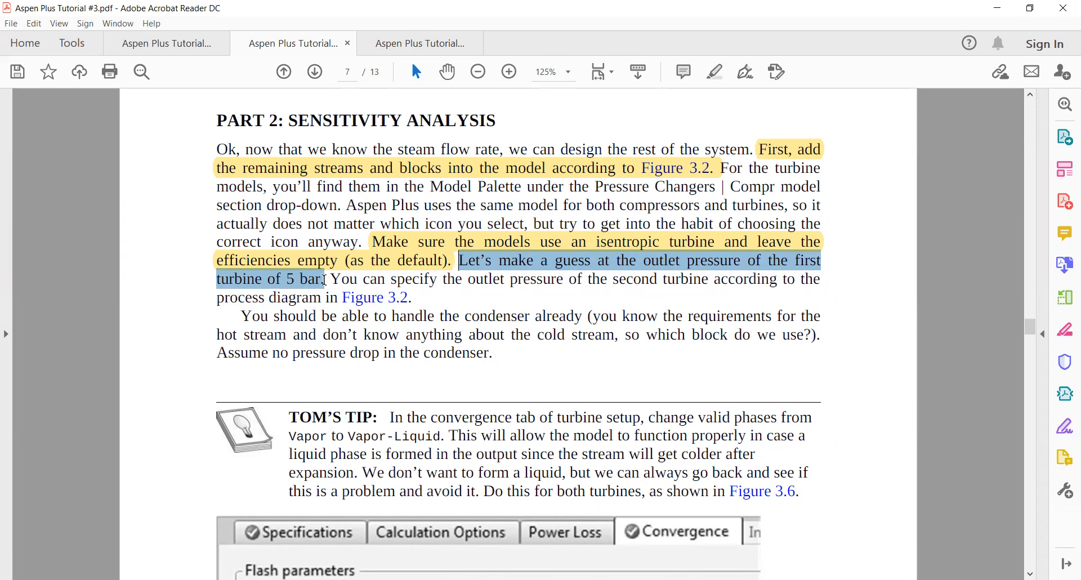
drag(324, 280, 324, 280)
click(367, 305)
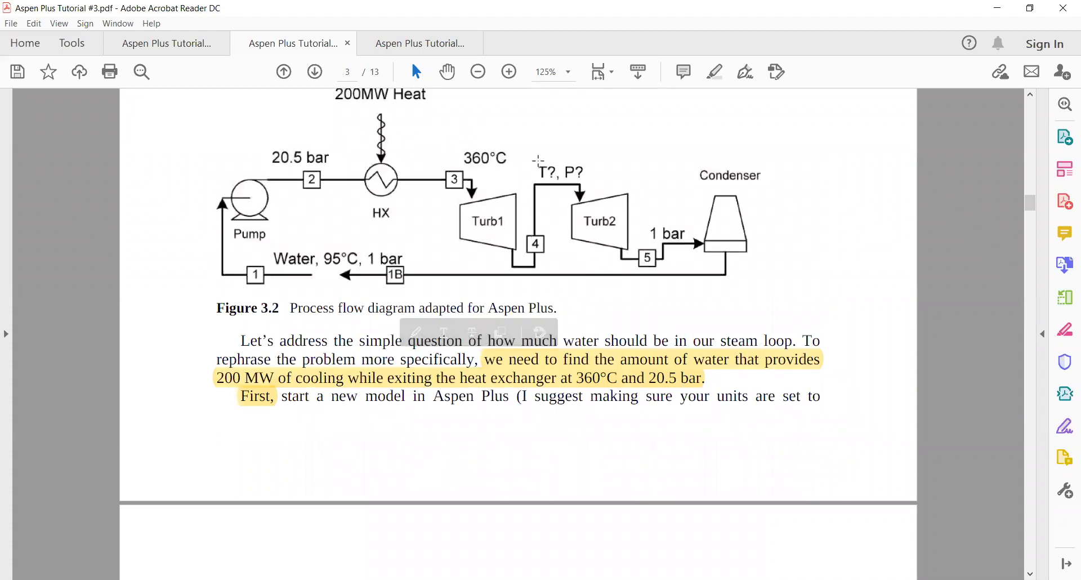
drag(537, 161, 588, 184)
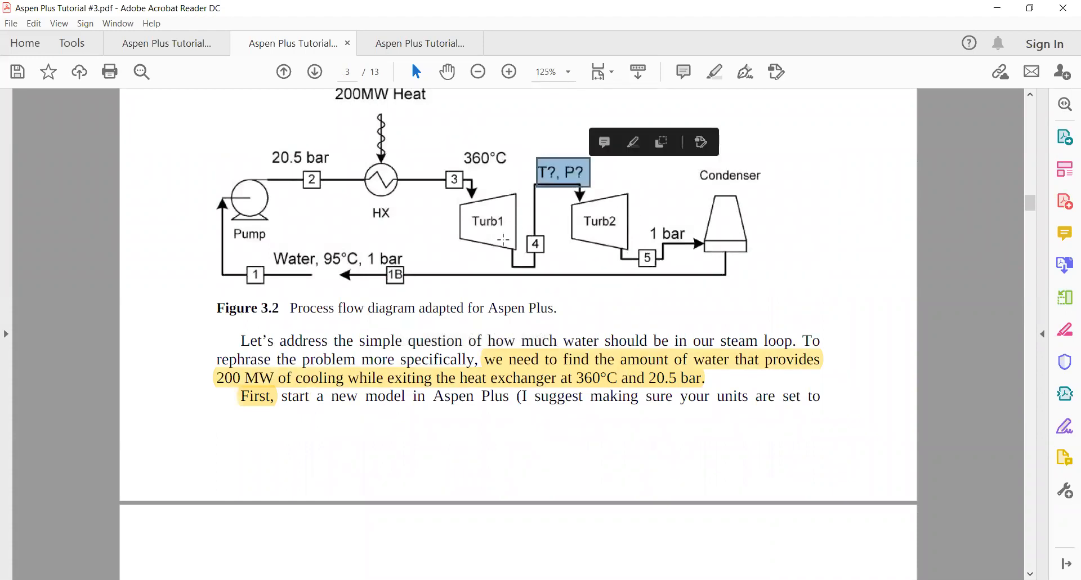
drag(648, 225, 686, 246)
scroll(899, 396, down, 10)
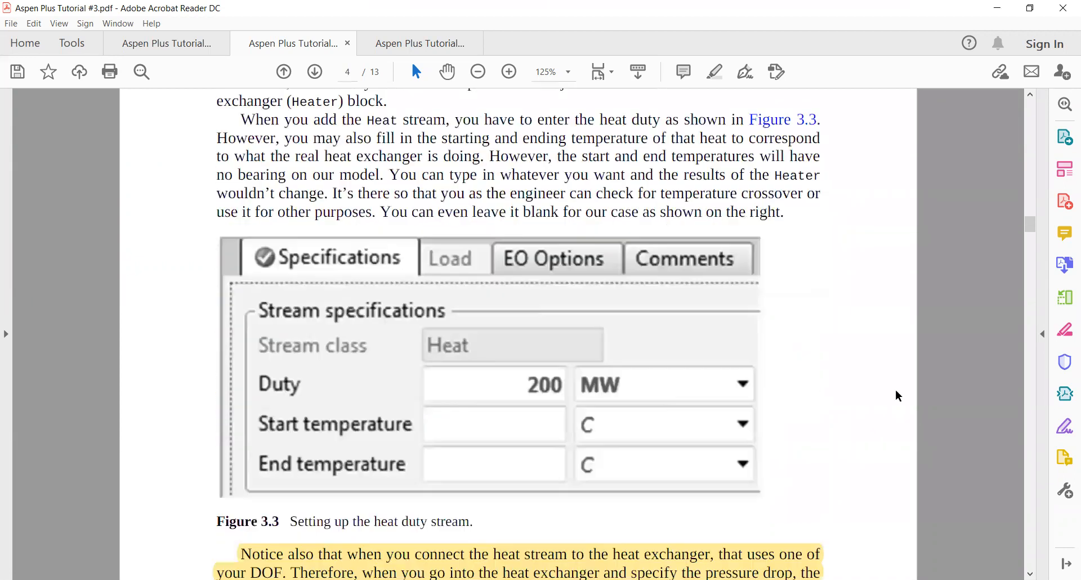
scroll(1035, 387, down, 15)
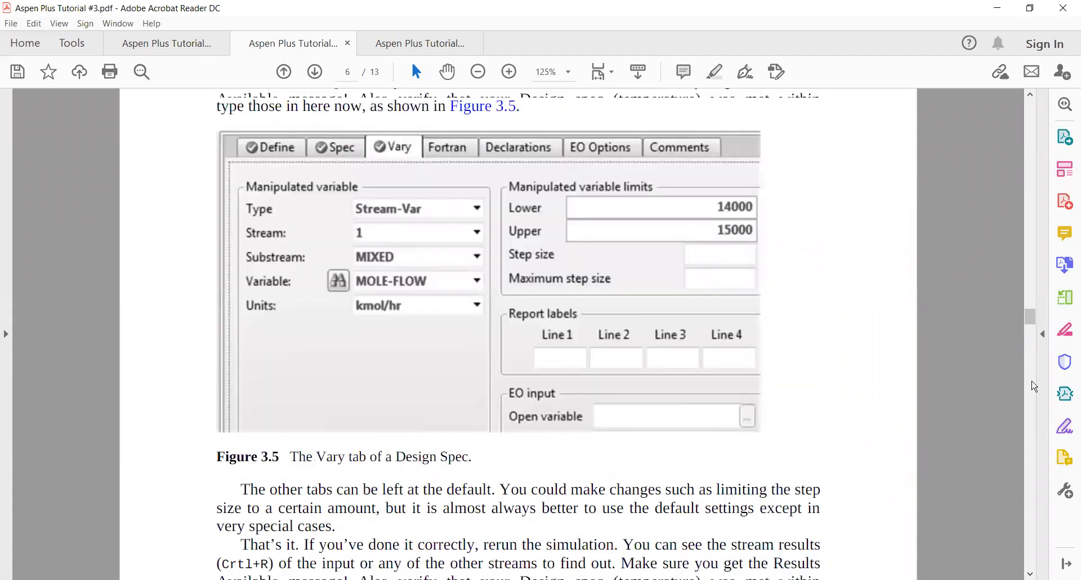
scroll(1035, 387, down, 8)
scroll(600, 361, up, 2)
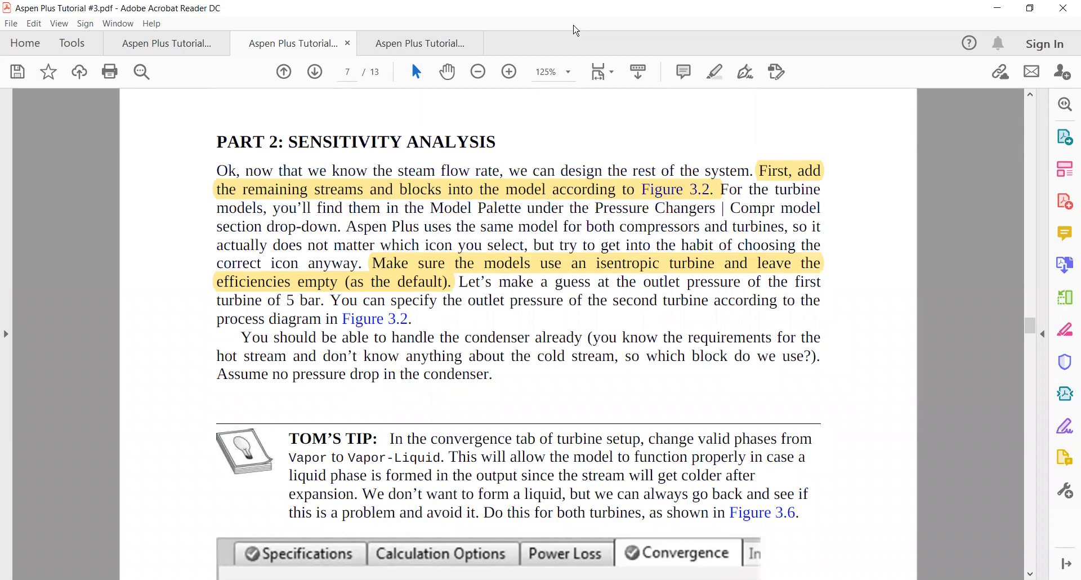
click(574, 25)
Return to Aspen Plus and set the TURB-1 discharge pressure to 5 bar.
key(alt+Tab)
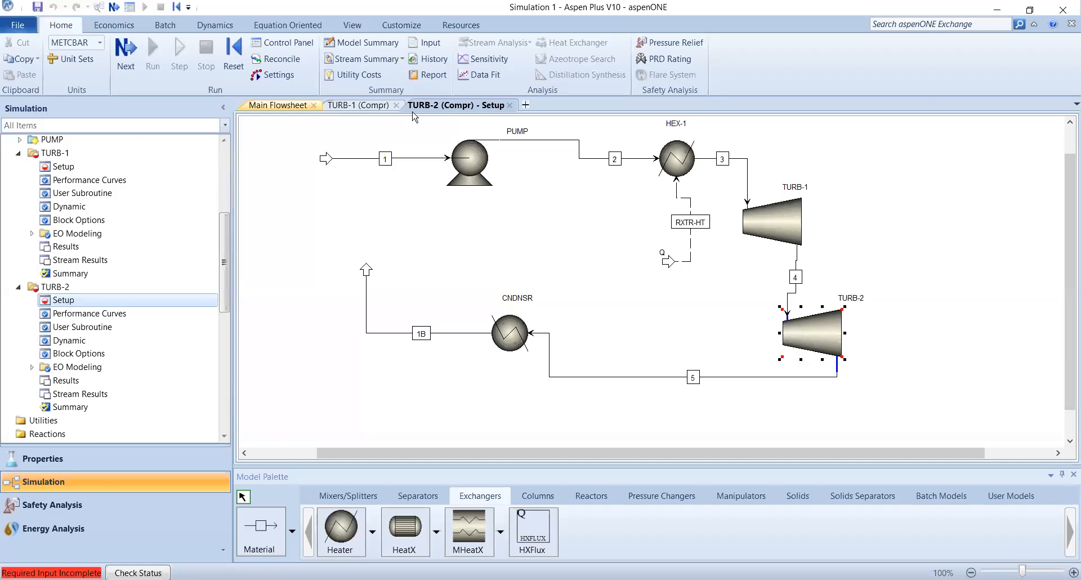
click(358, 104)
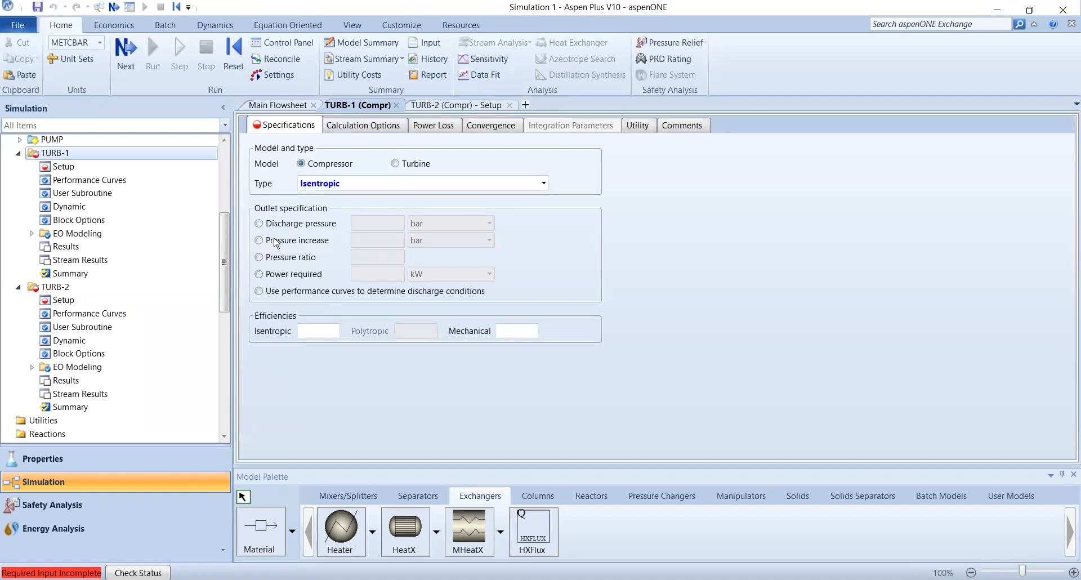
click(384, 224)
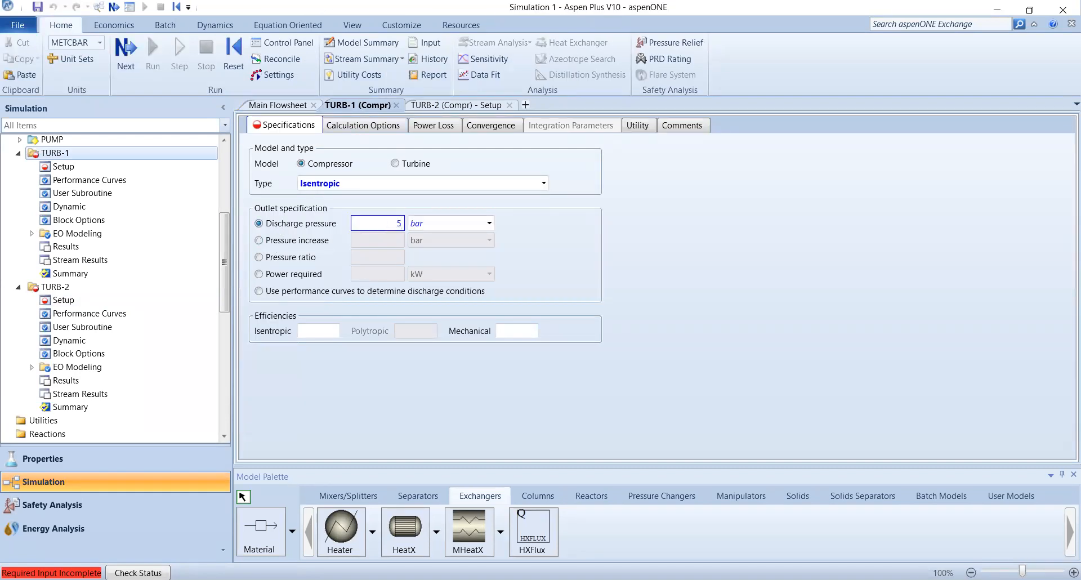
text(5)
key(Return)
Open the setup specifications of the TURB-2 block.
click(434, 107)
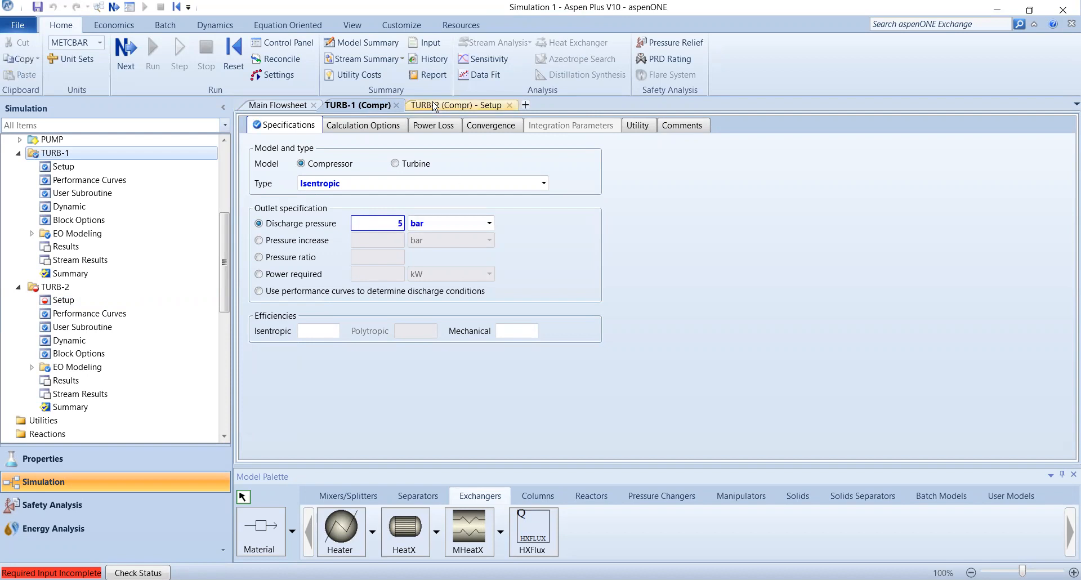
Set the discharge pressure of the TURB-2 block to 1 bar.
click(381, 226)
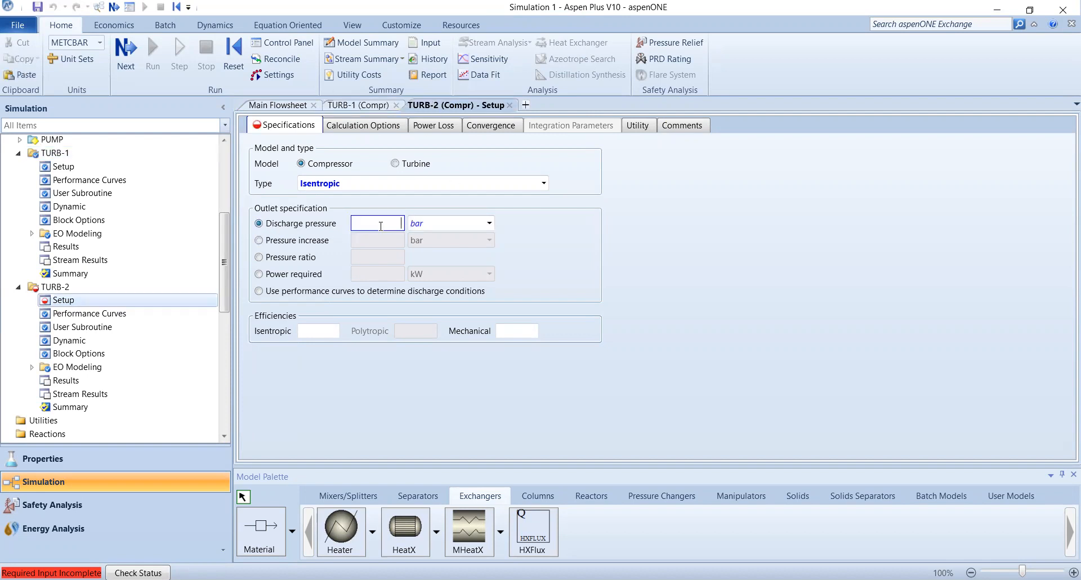
text(1)
key(Return)
Switch to the tutorial PDF in Adobe Acrobat Reader and read the Part 2 instructions on the condenser and the turbine valid phases.
key(alt+Tab)
key(alt+Tab)
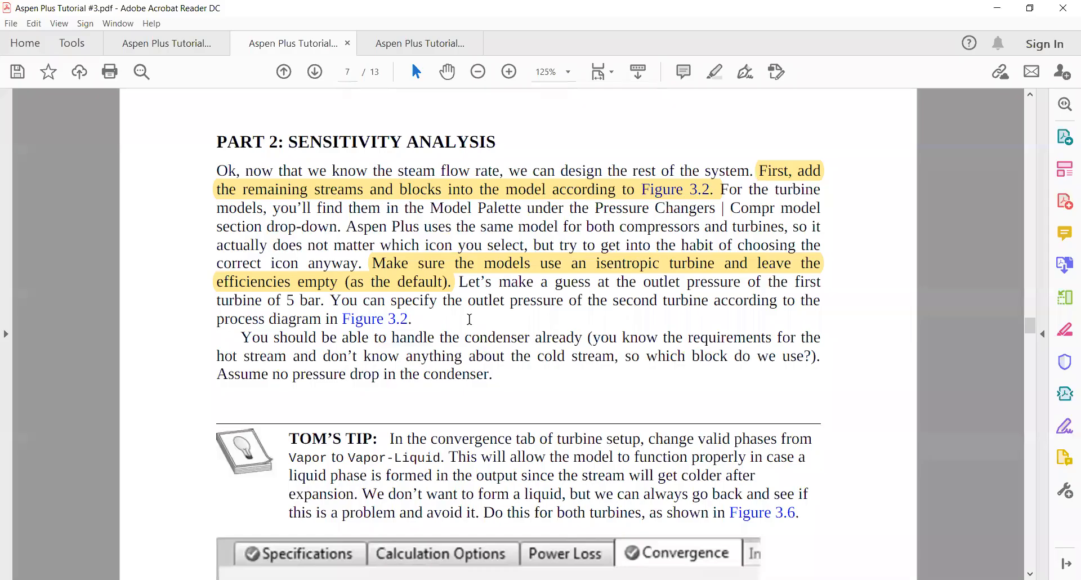
drag(459, 282, 430, 347)
click(434, 354)
scroll(338, 360, down, 2)
drag(239, 227, 494, 267)
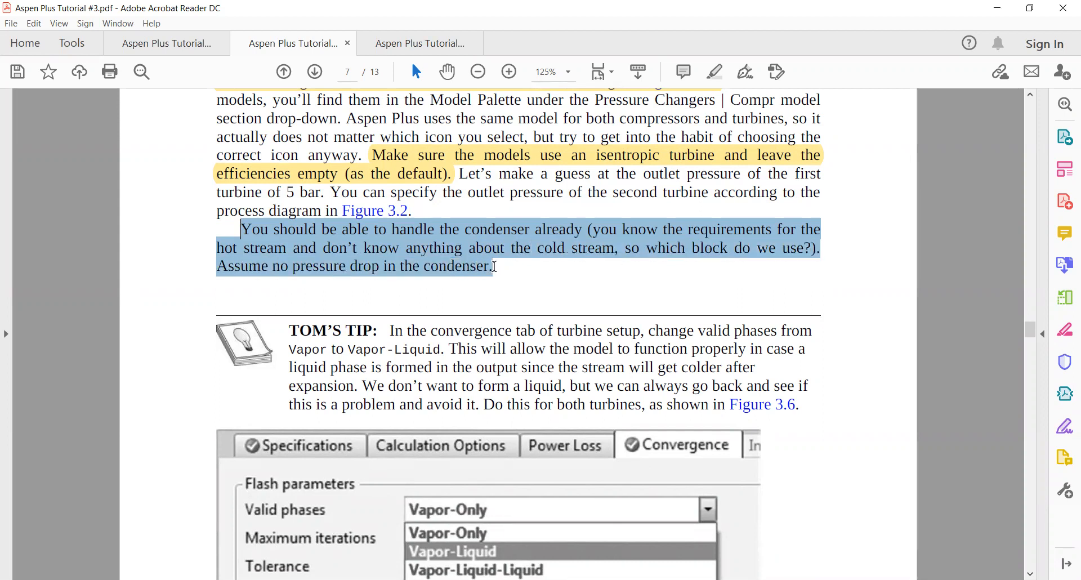
click(495, 266)
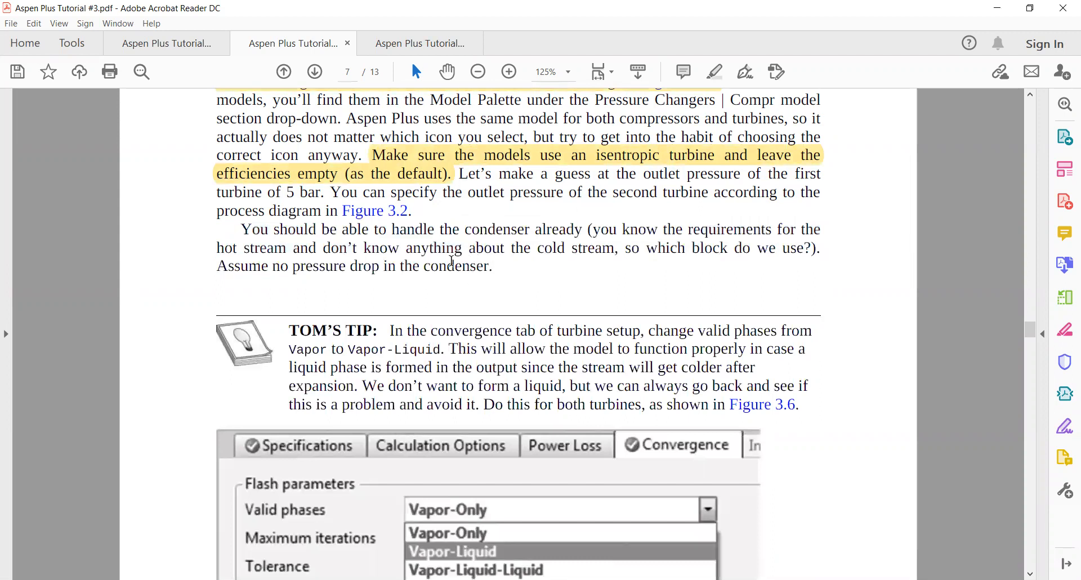
scroll(409, 261, down, 3)
scroll(319, 268, down, 3)
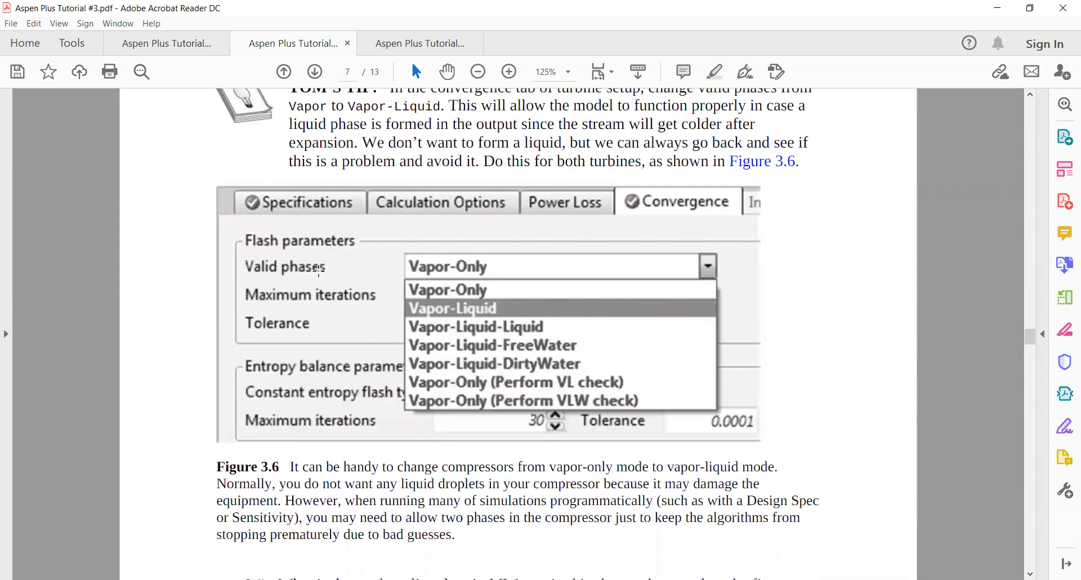
scroll(319, 270, up, 3)
scroll(319, 269, down, 3)
scroll(319, 269, up, 2)
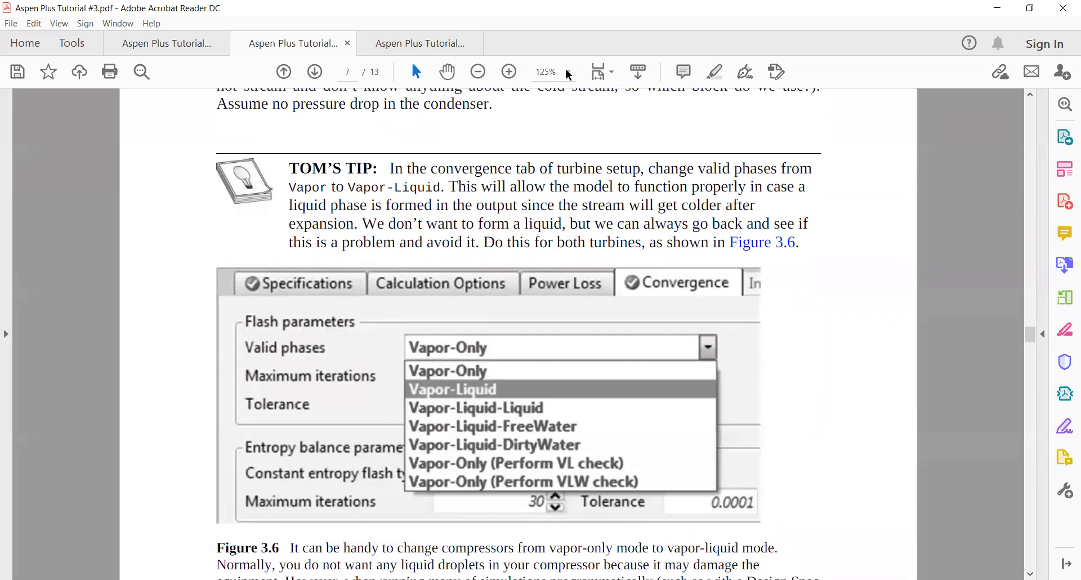
Check the condenser conditions in Figure 3.2 of the PDF, and set the CNDNSR block in Aspen Plus to 95 °C and 0 bar.
key(alt+Tab)
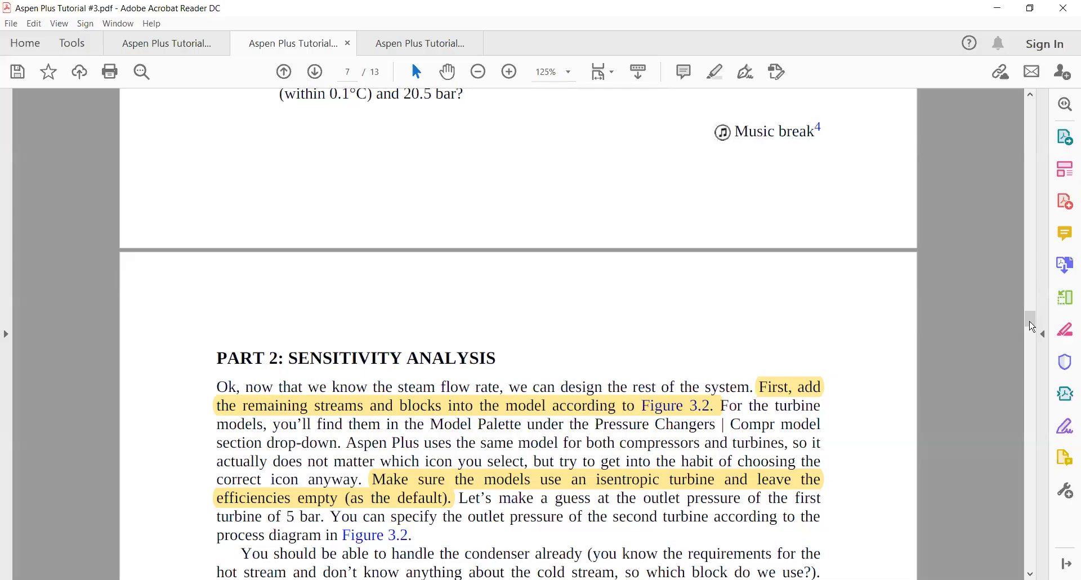
drag(1028, 318, 1006, 209)
drag(314, 266, 431, 309)
drag(641, 236, 700, 274)
click(677, 246)
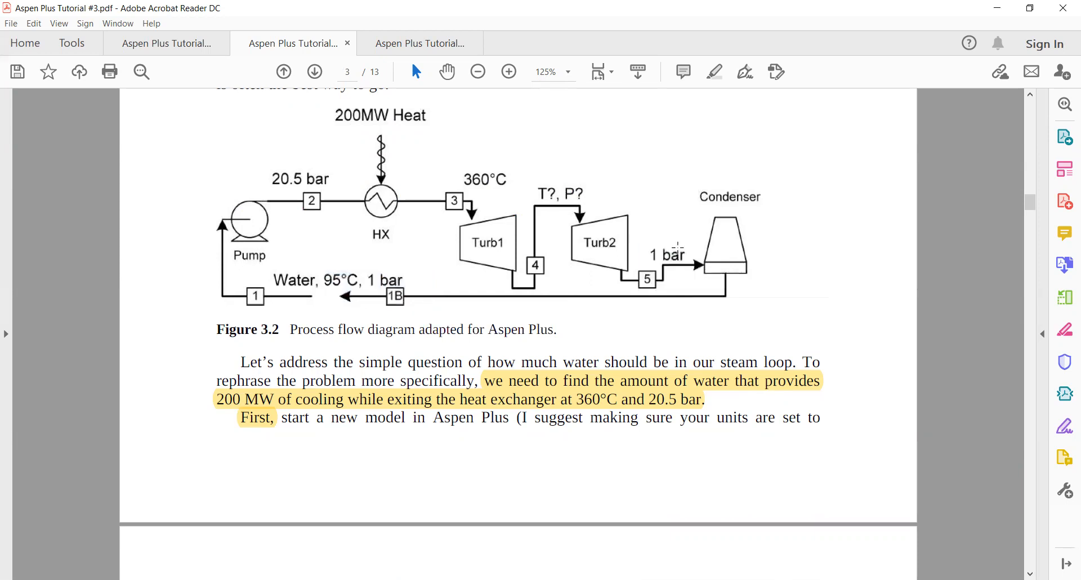
drag(325, 266, 370, 305)
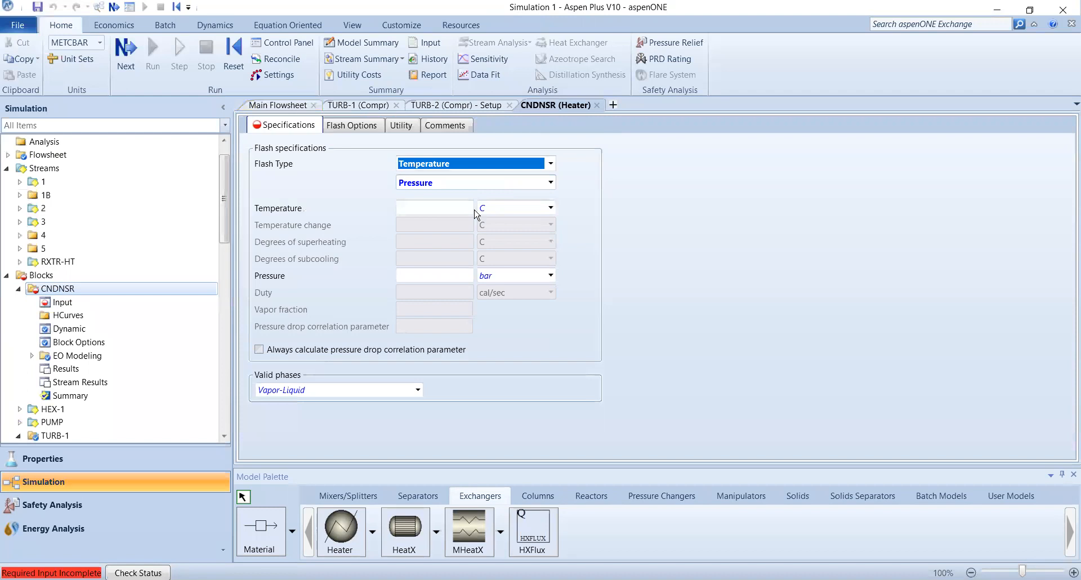
click(436, 210)
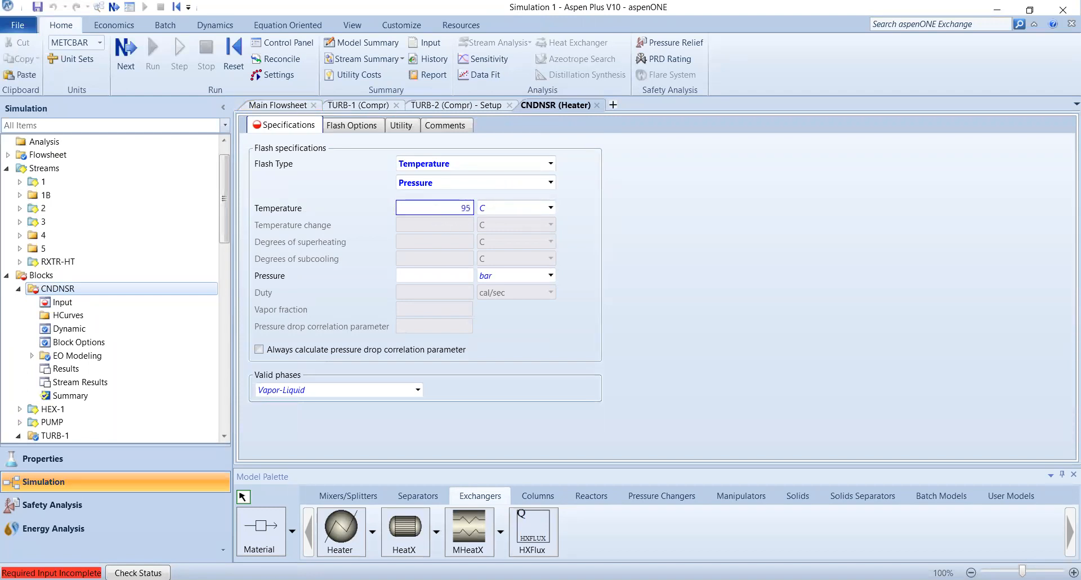
click(441, 279)
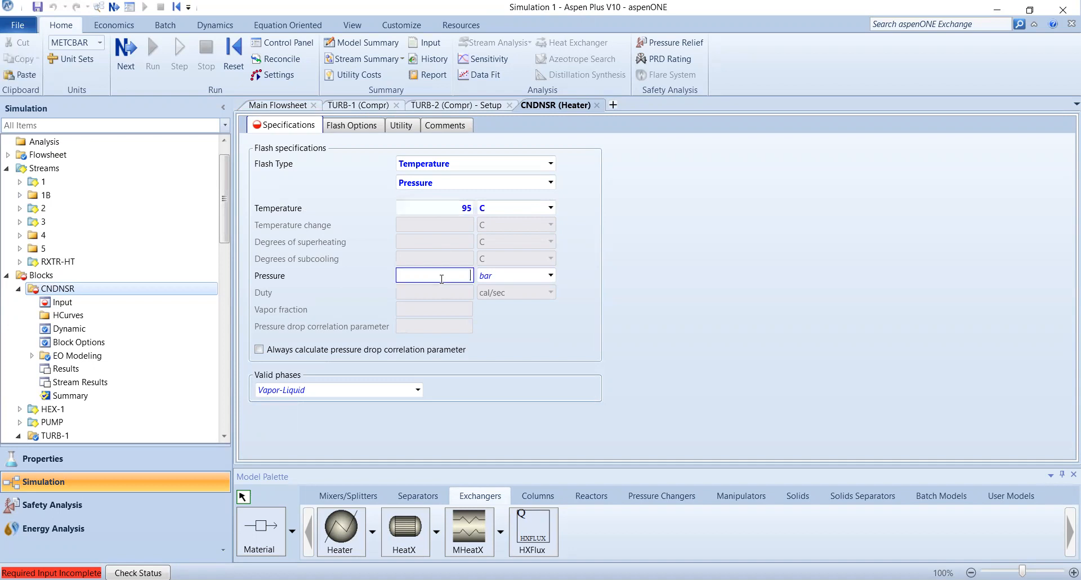
text(0)
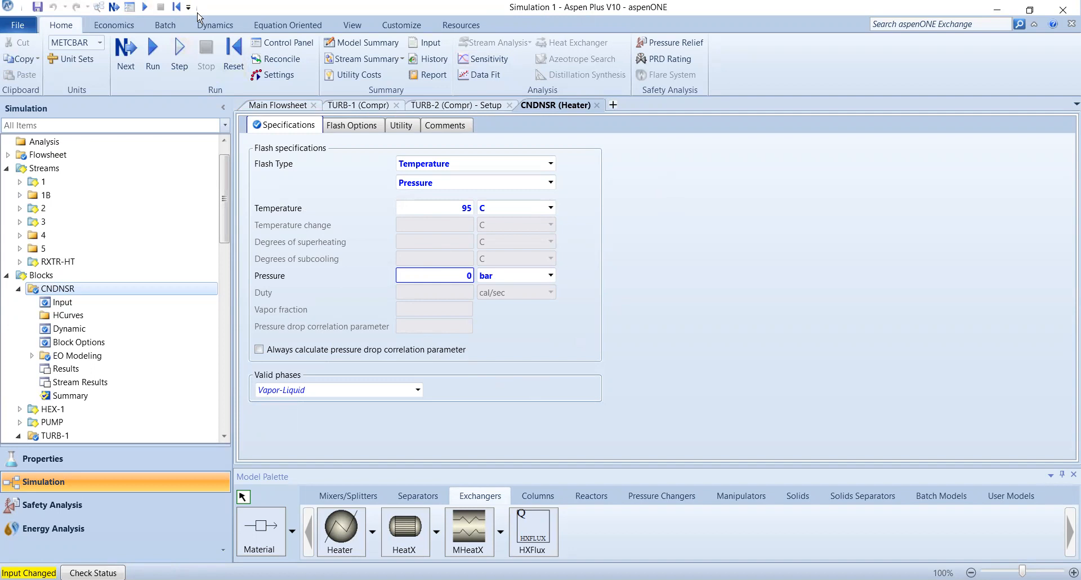
Read the PDF's tip and Figure 3.6 about the valid phases in the turbines' convergence settings.
key(alt+Tab)
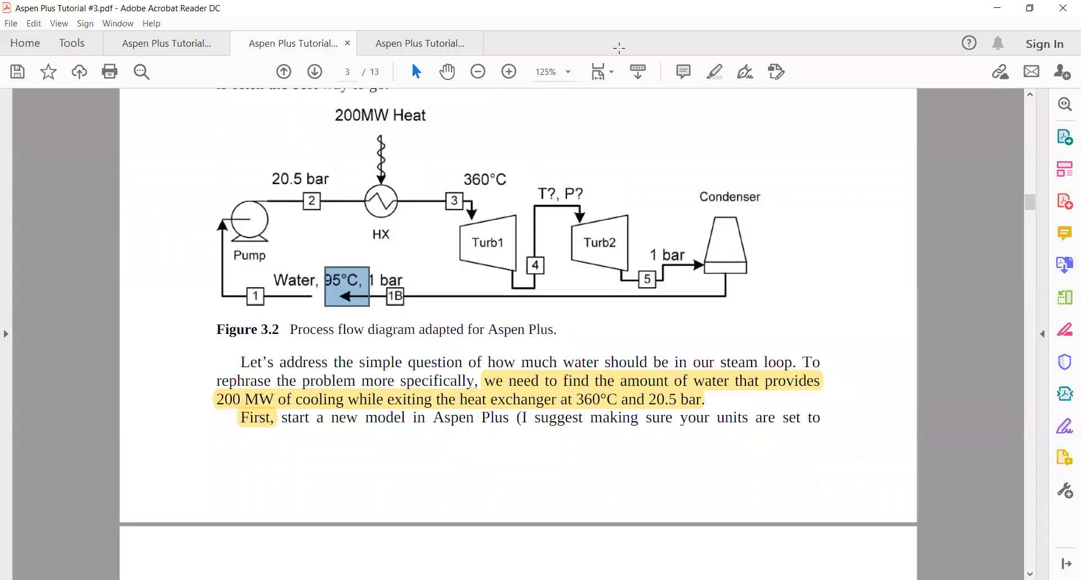
key(alt+Tab)
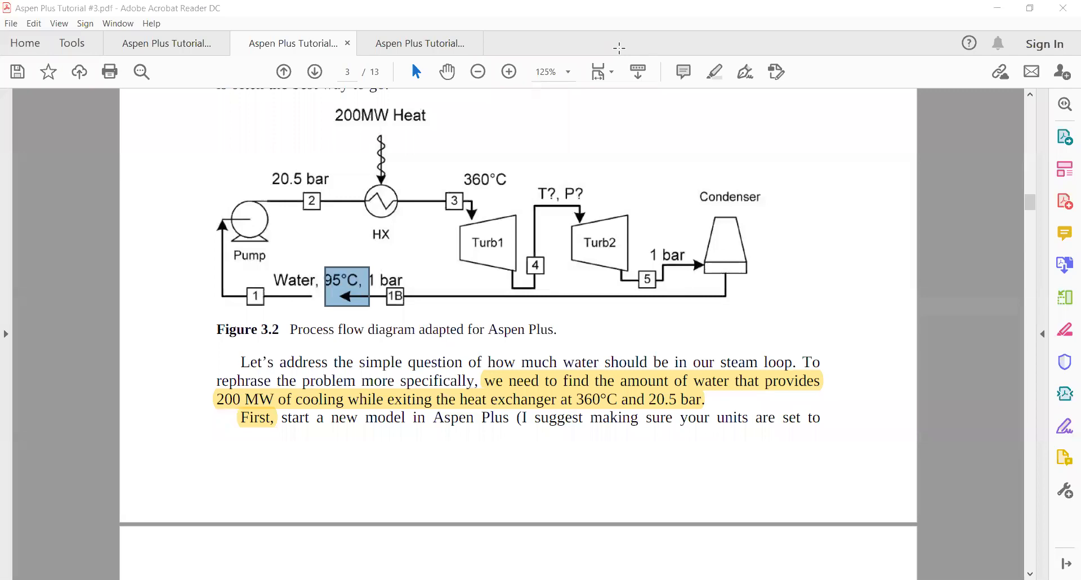
click(1029, 220)
drag(1029, 220, 1030, 337)
scroll(361, 315, down, 1)
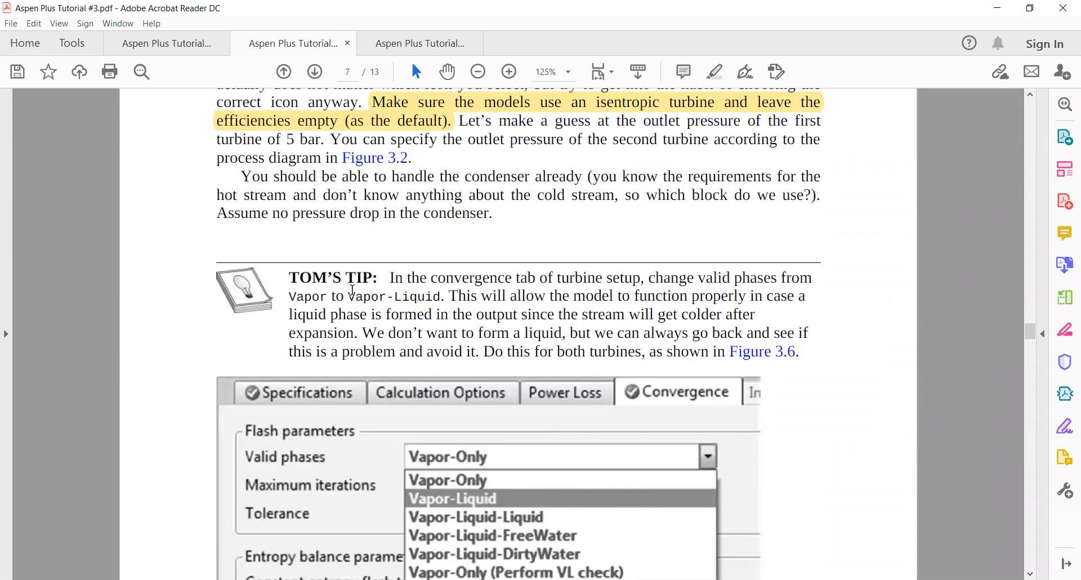
scroll(453, 303, down, 2)
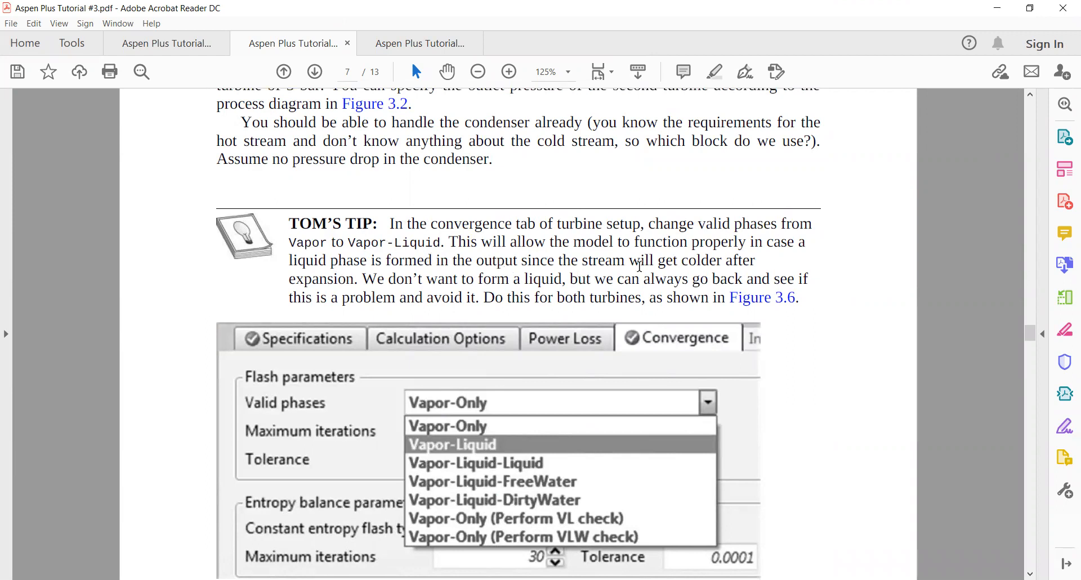
scroll(438, 274, down, 3)
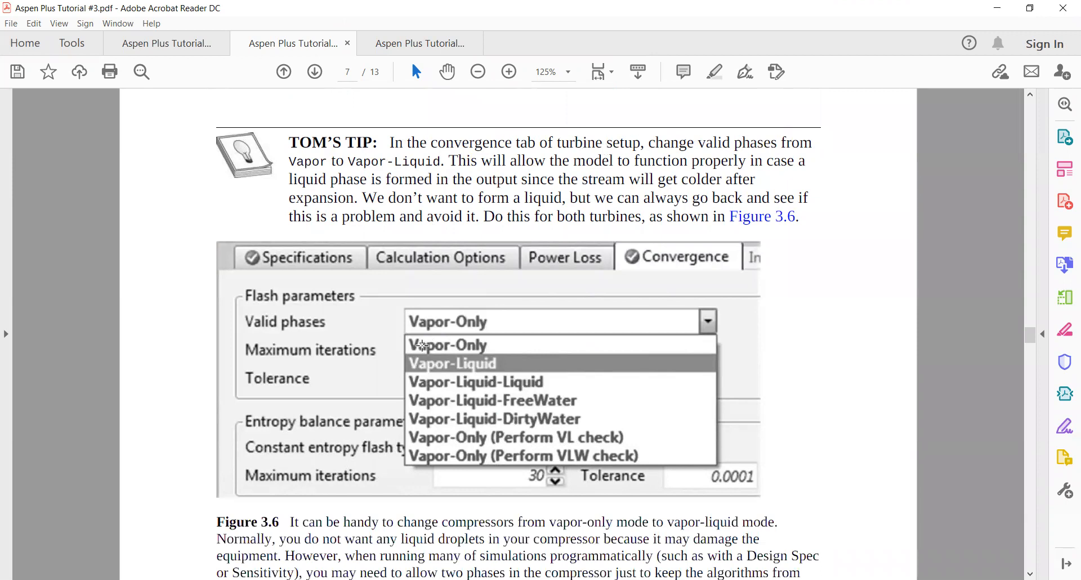
click(559, 28)
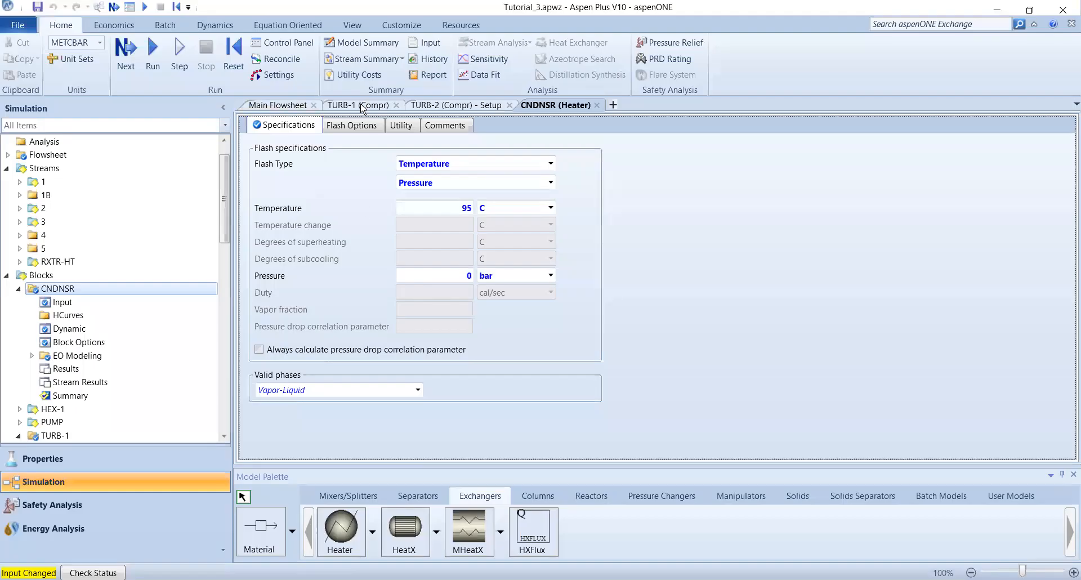
In the convergence settings of TURB-1, set the valid phases to Vapor-Liquid and the flash maximum iterations to 200.
click(360, 106)
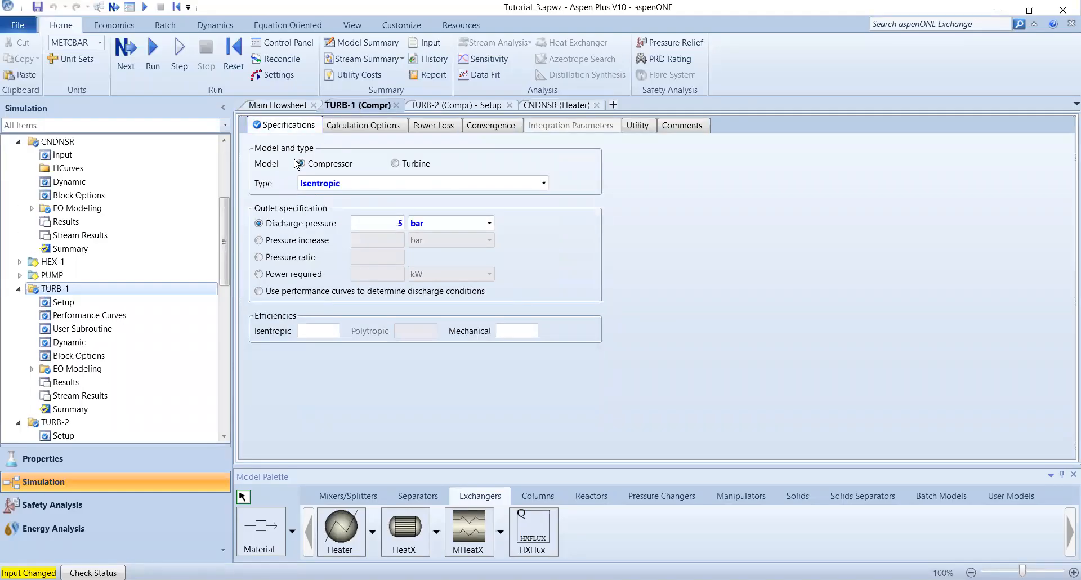
click(289, 108)
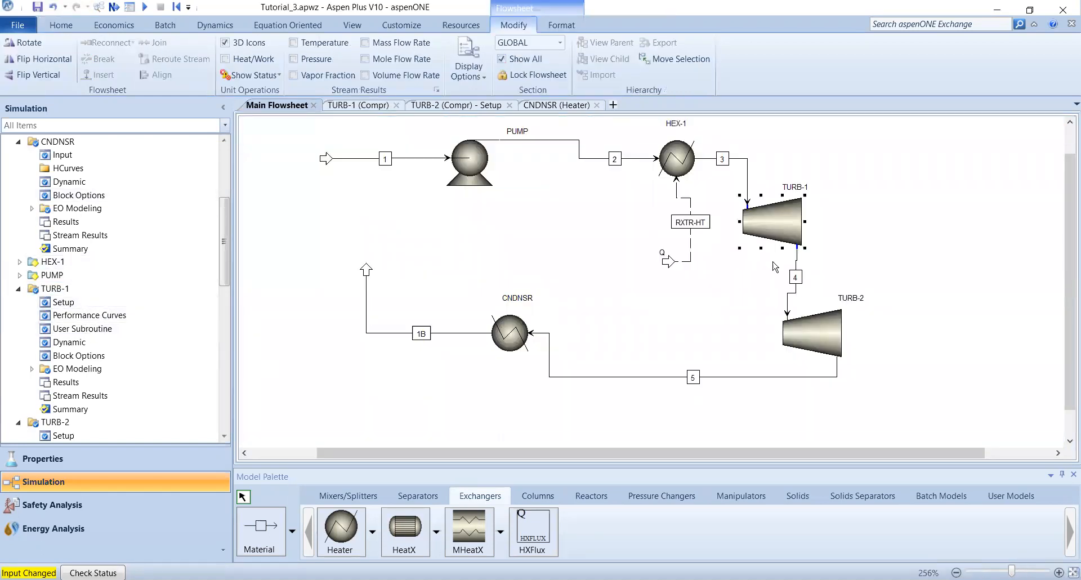
click(350, 107)
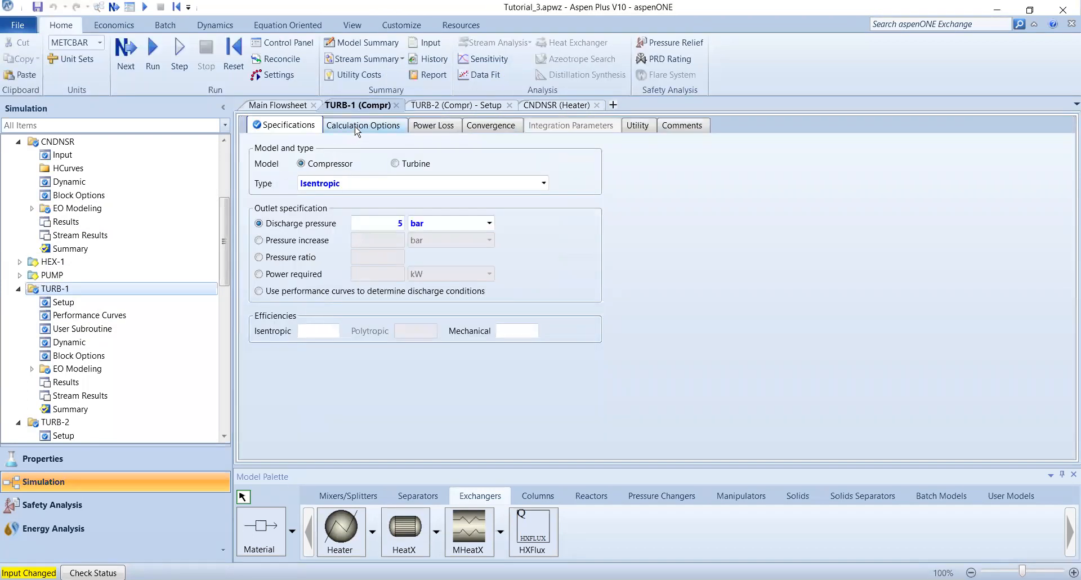
click(357, 128)
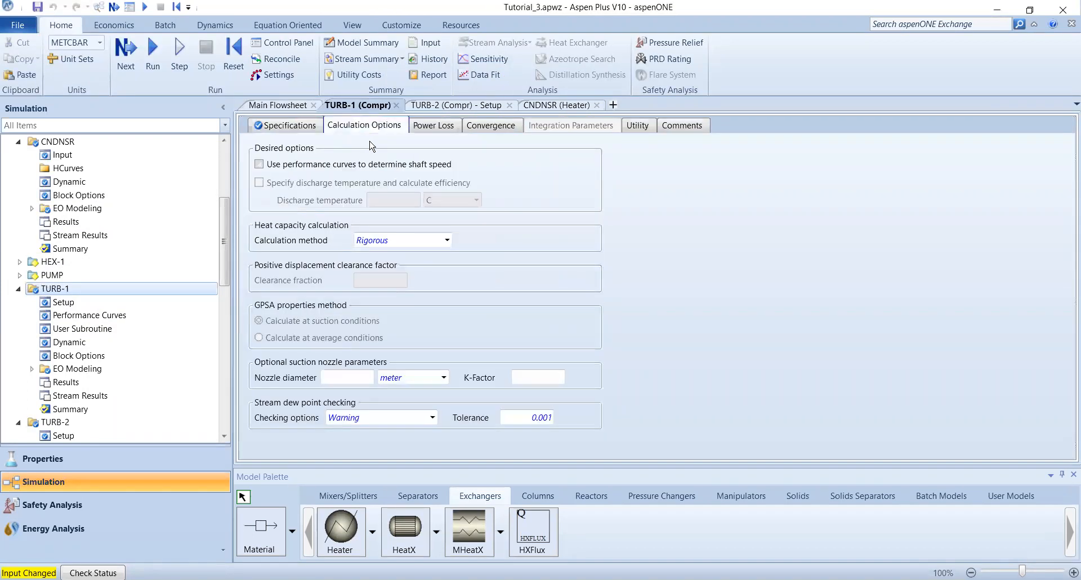
click(490, 125)
click(457, 164)
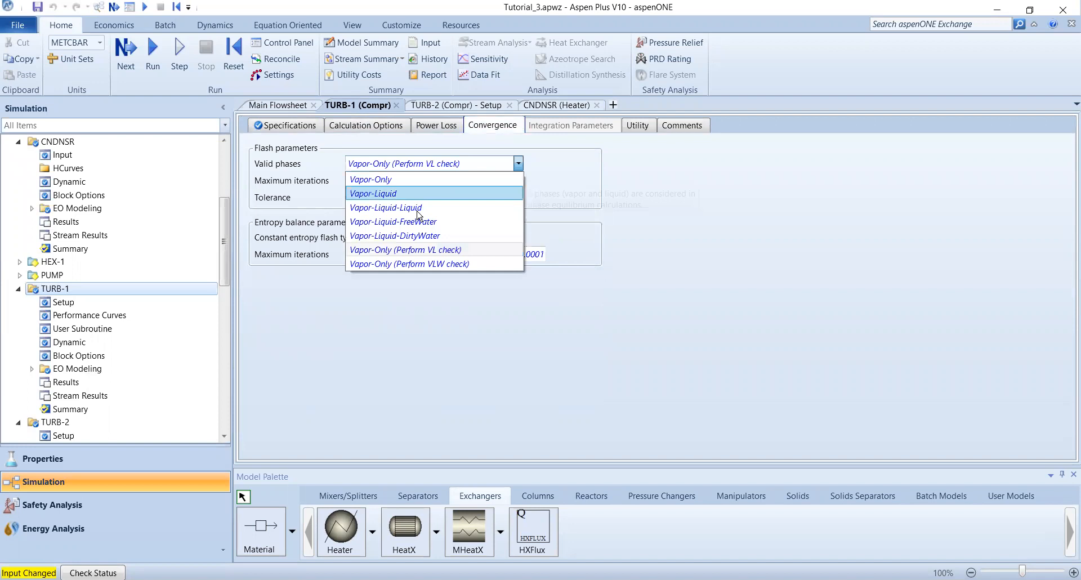
click(417, 194)
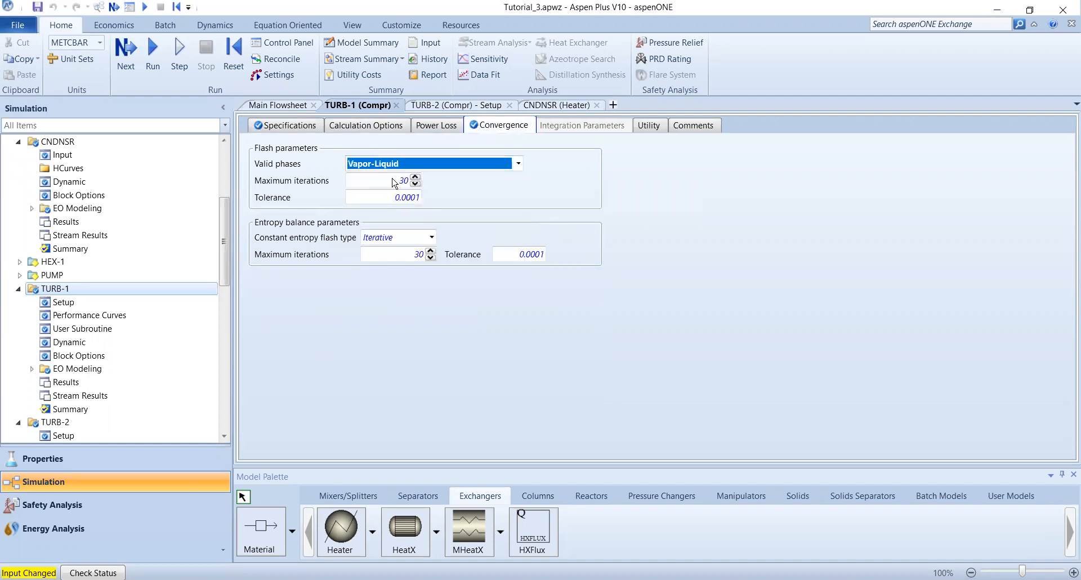
click(394, 181)
text(200)
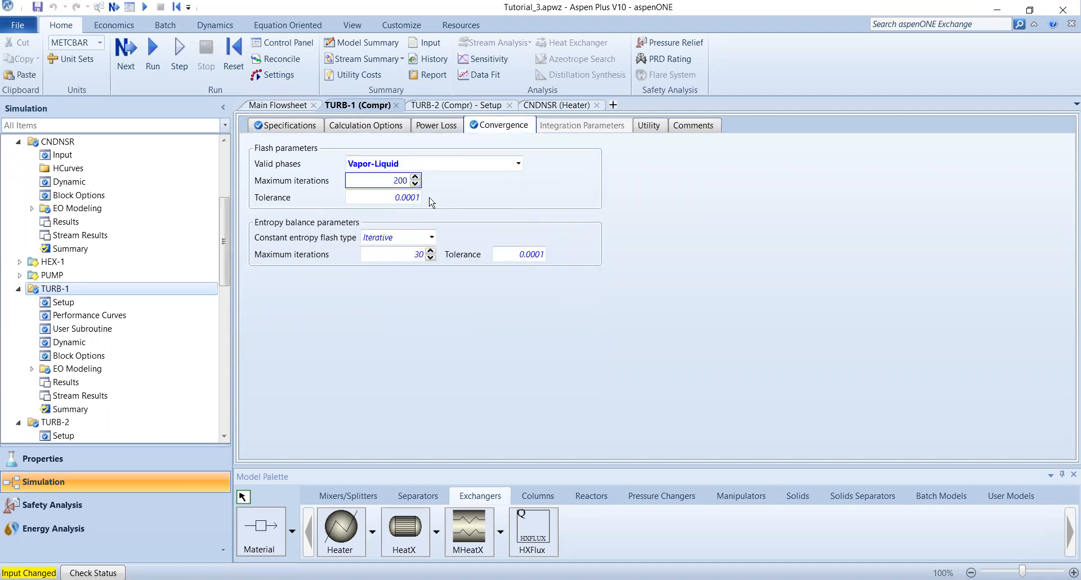
In the convergence settings of TURB-2, set the valid phases to Vapor-Liquid and the flash maximum iterations to 200.
click(444, 105)
click(481, 126)
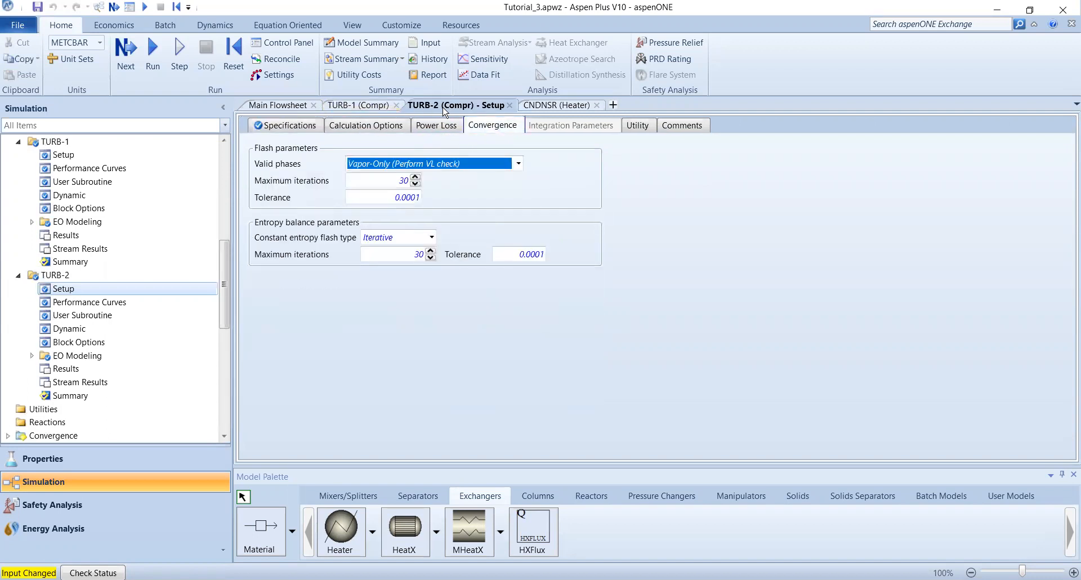
click(267, 105)
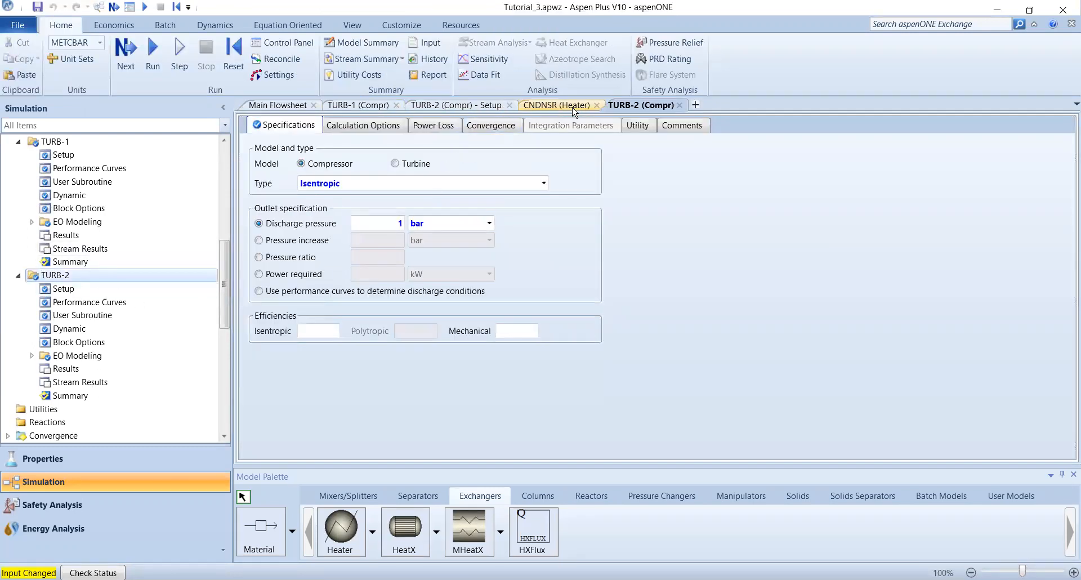
click(509, 106)
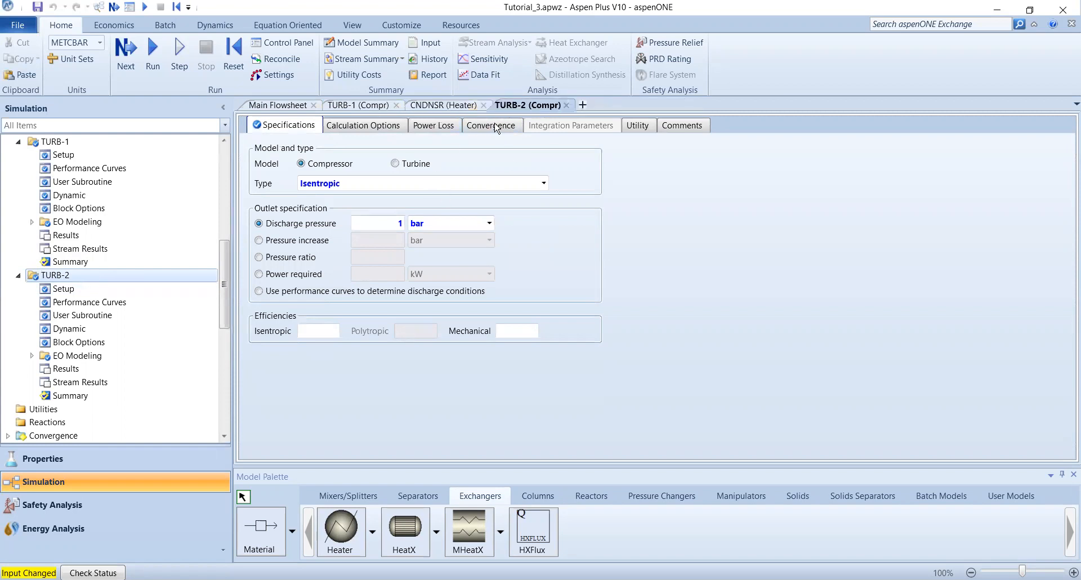
click(476, 127)
click(418, 163)
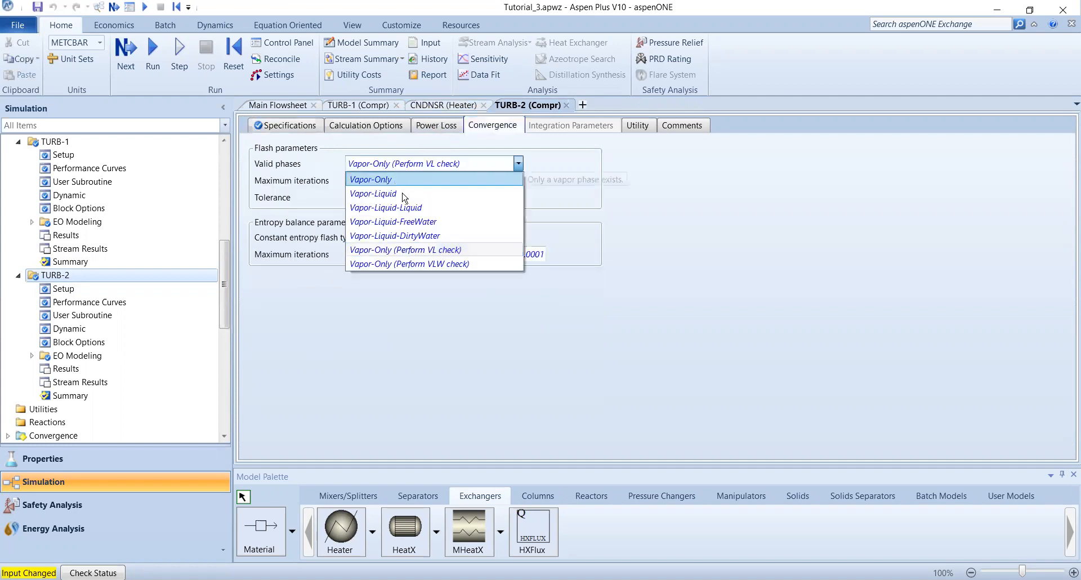
click(404, 195)
click(395, 179)
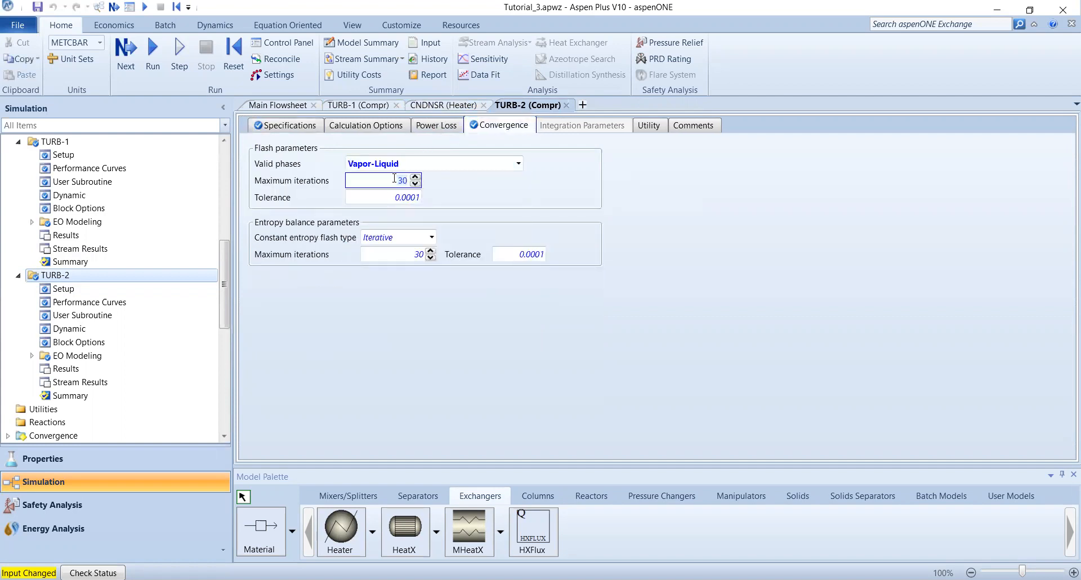
double_click(395, 178)
text(200)
Read question Q4 on the condenser cooling duty in the tutorial PDF, and run the simulation in Aspen Plus.
key(alt+Tab)
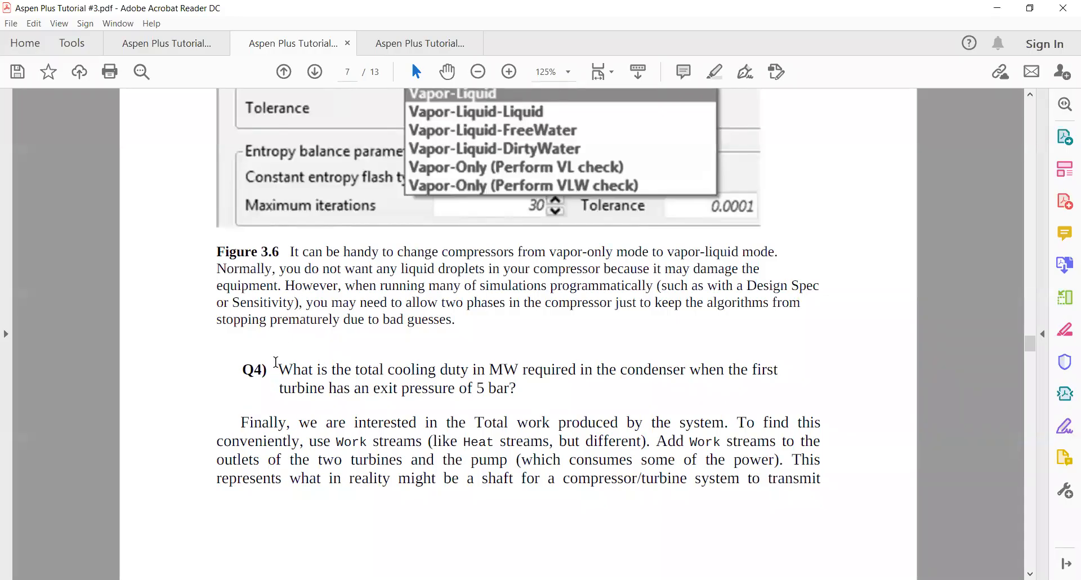
drag(290, 369, 532, 397)
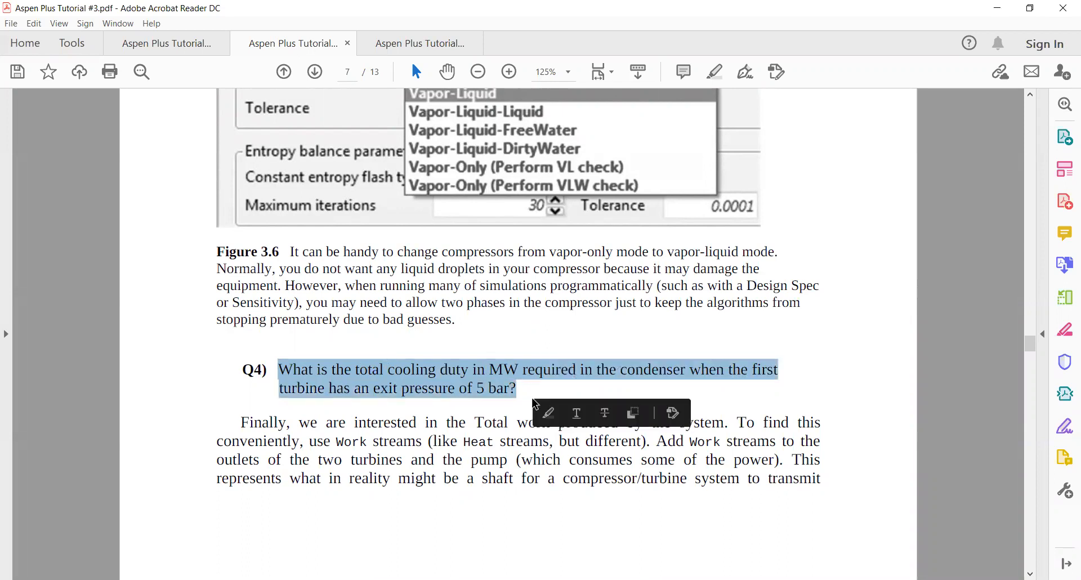
click(349, 375)
drag(356, 367, 517, 369)
click(642, 372)
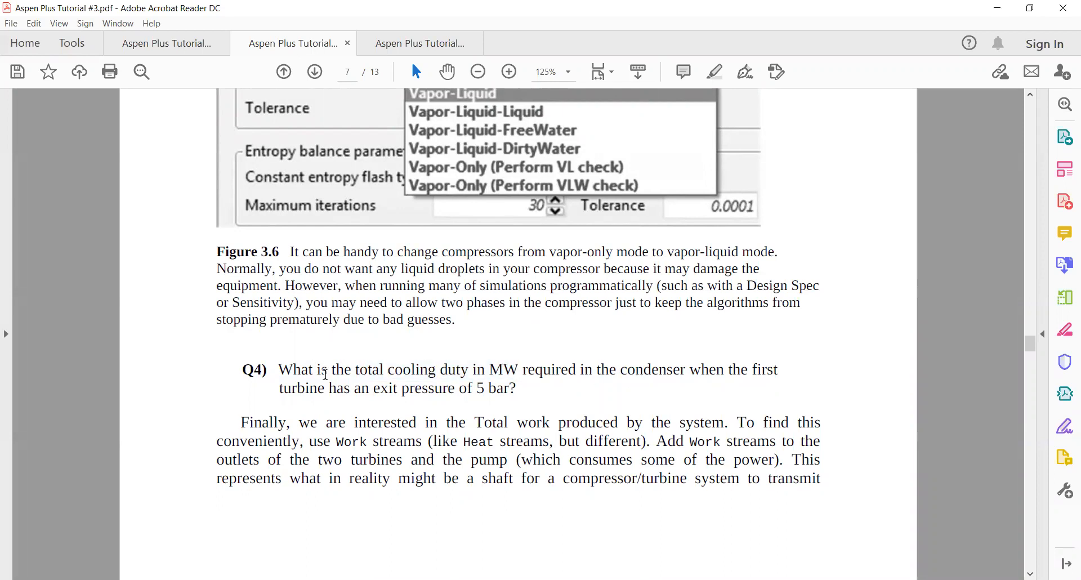
drag(403, 387, 485, 389)
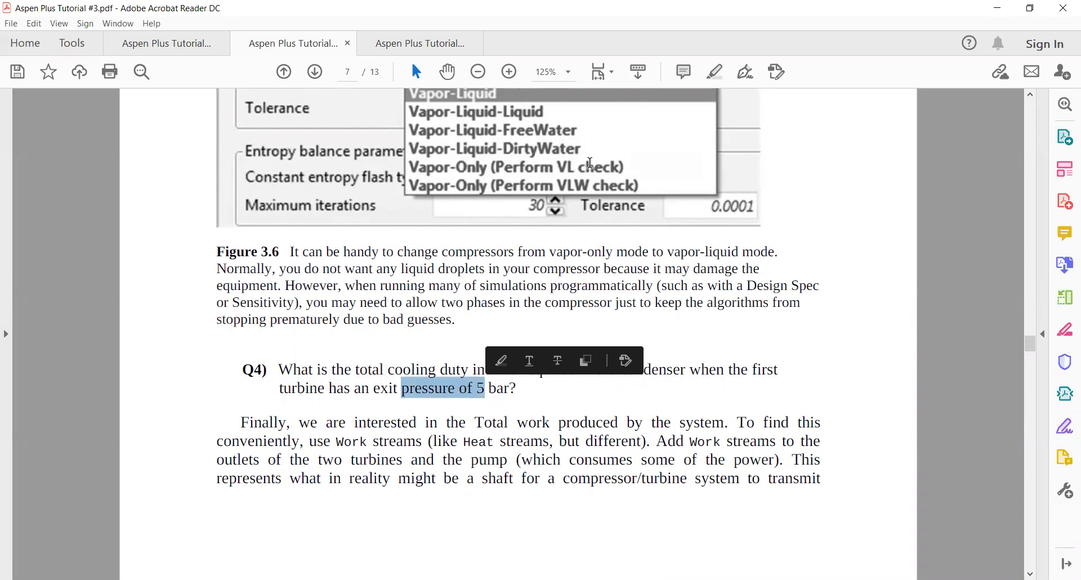
key(alt+Tab)
click(153, 49)
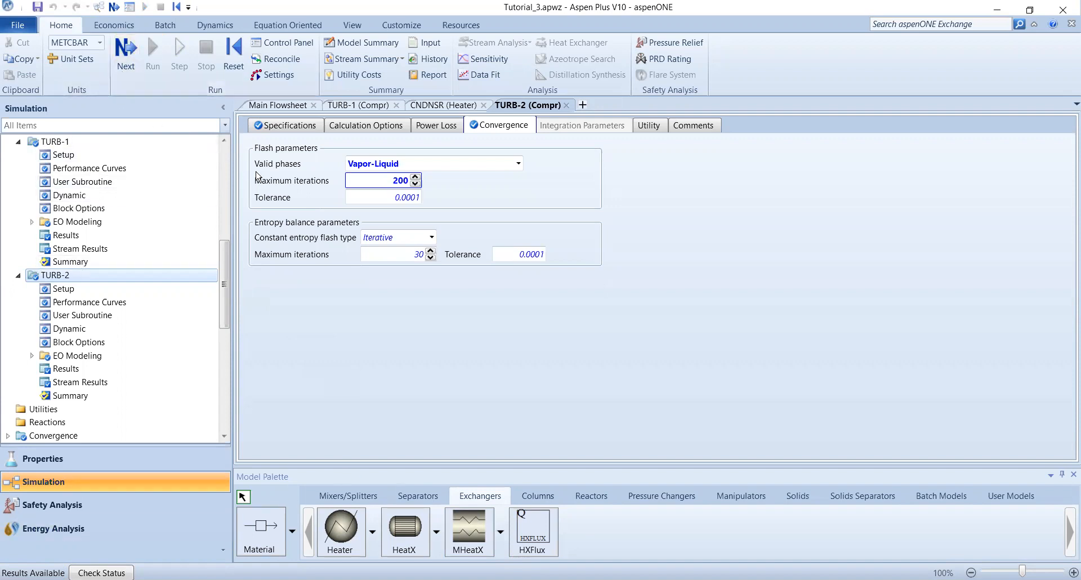
Find the condenser block CNDNSR among the simulation blocks and open its results summary.
scroll(115, 411, down, 10)
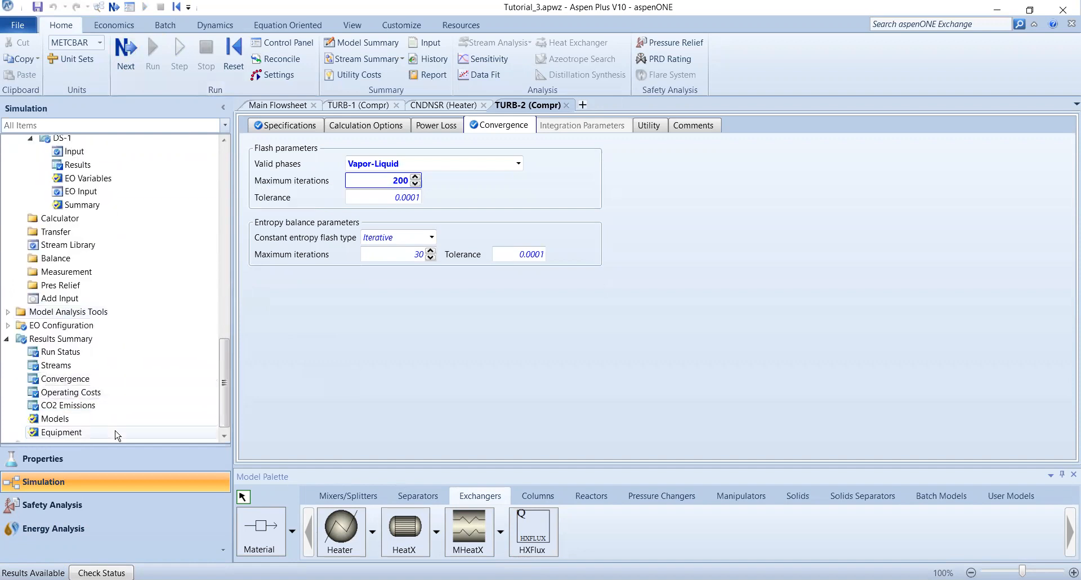
scroll(121, 411, up, 4)
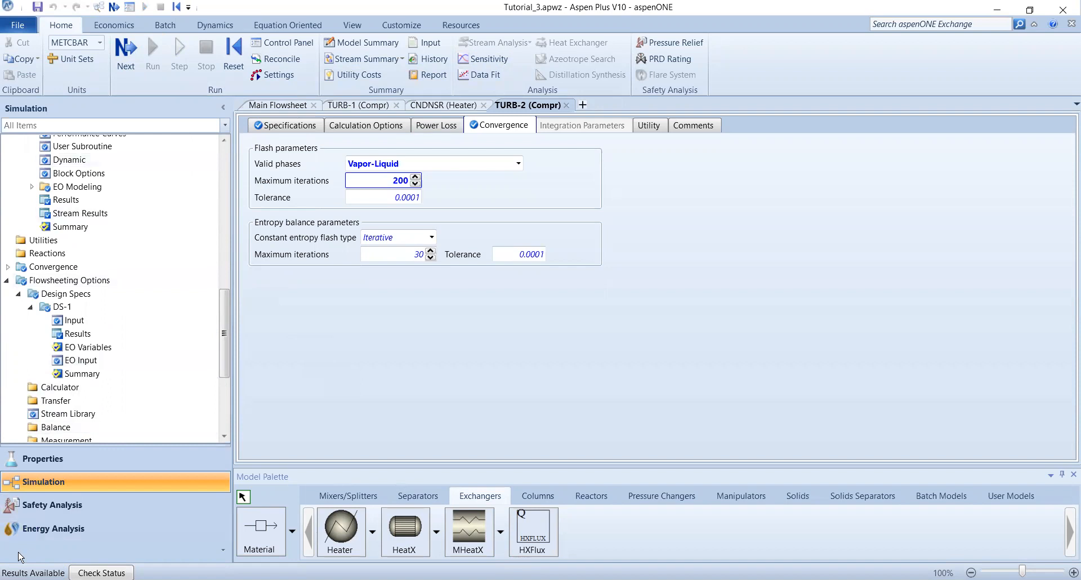
scroll(150, 350, down, 5)
scroll(149, 362, up, 5)
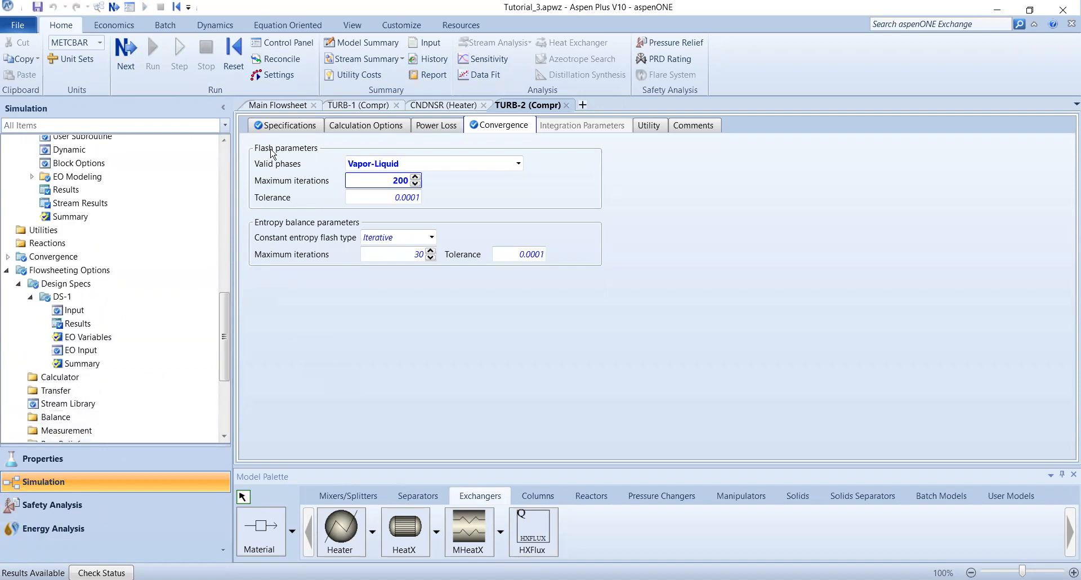
click(279, 106)
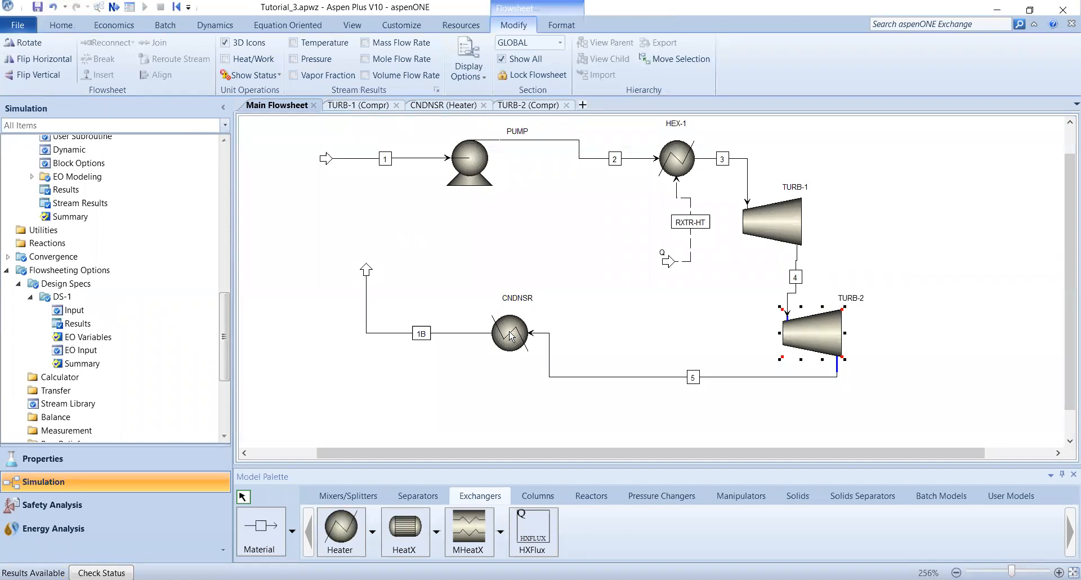
scroll(62, 324, up, 9)
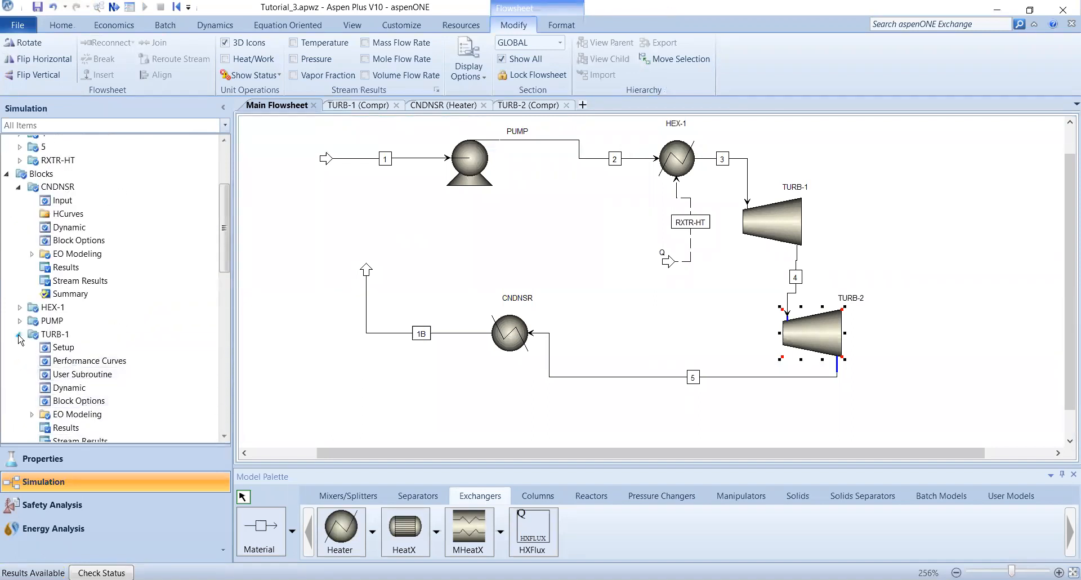
click(19, 335)
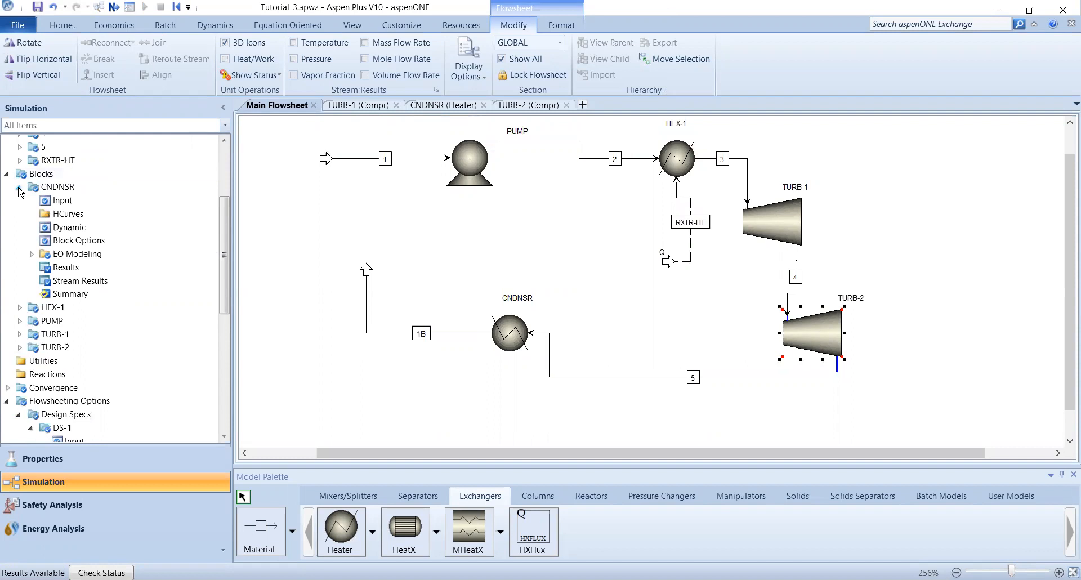
click(19, 188)
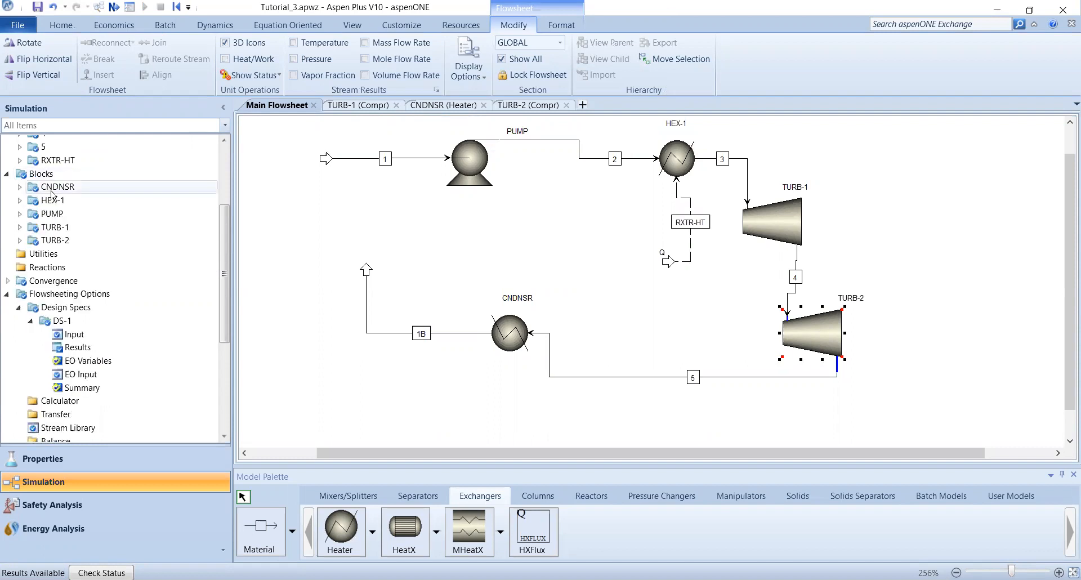
click(19, 187)
double_click(66, 271)
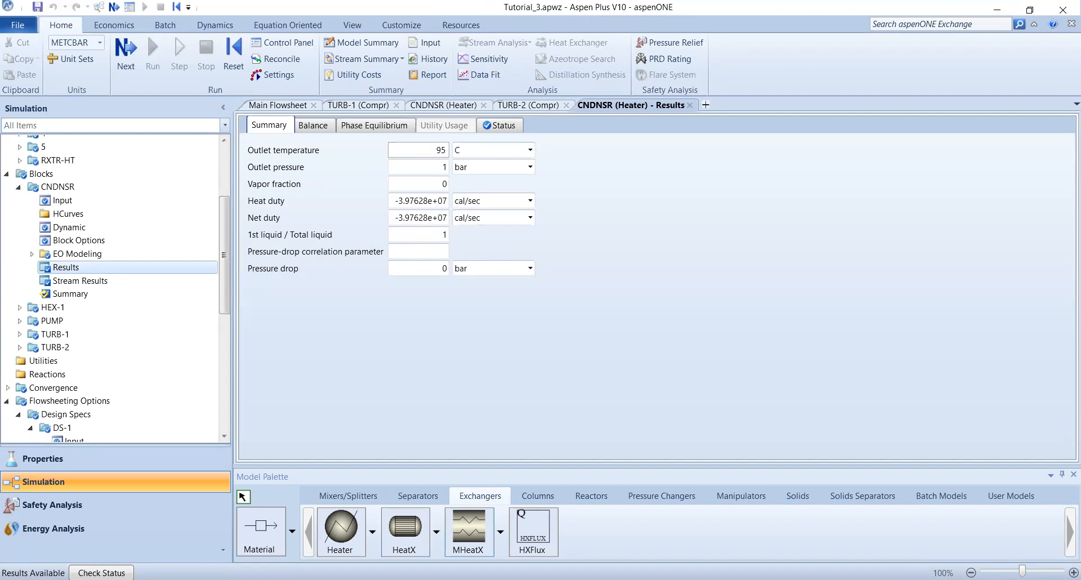
Show the condenser's heat duty in MW and inspect its full-precision value.
click(518, 201)
scroll(486, 372, down, 3)
click(479, 399)
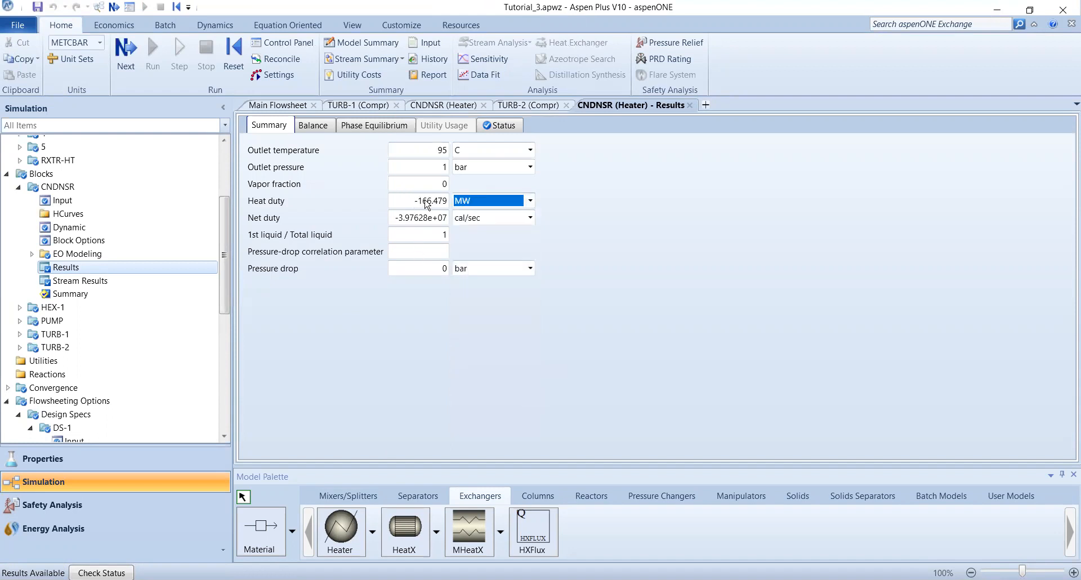
click(426, 204)
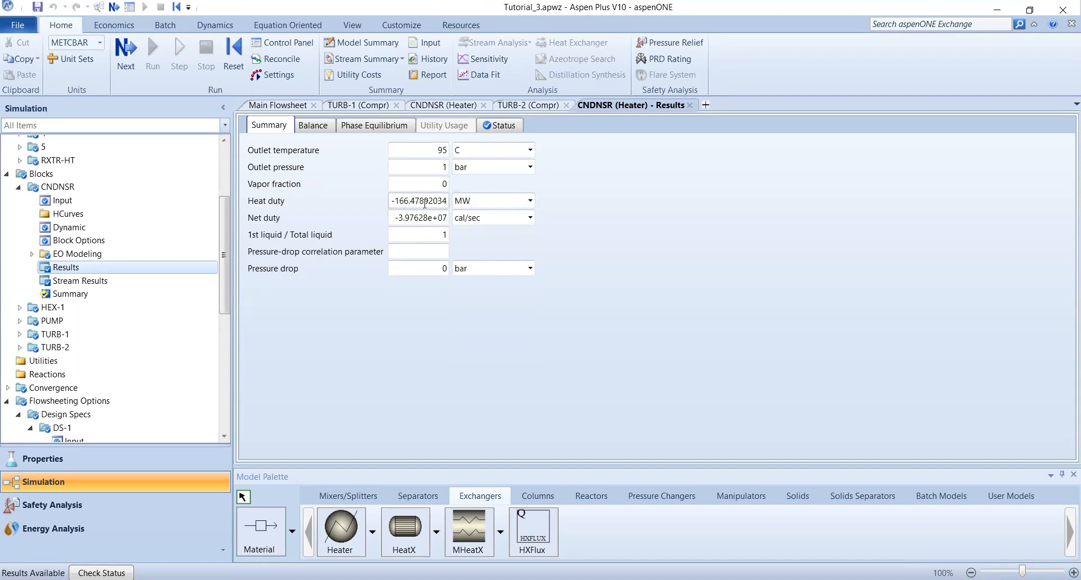
drag(399, 202, 397, 318)
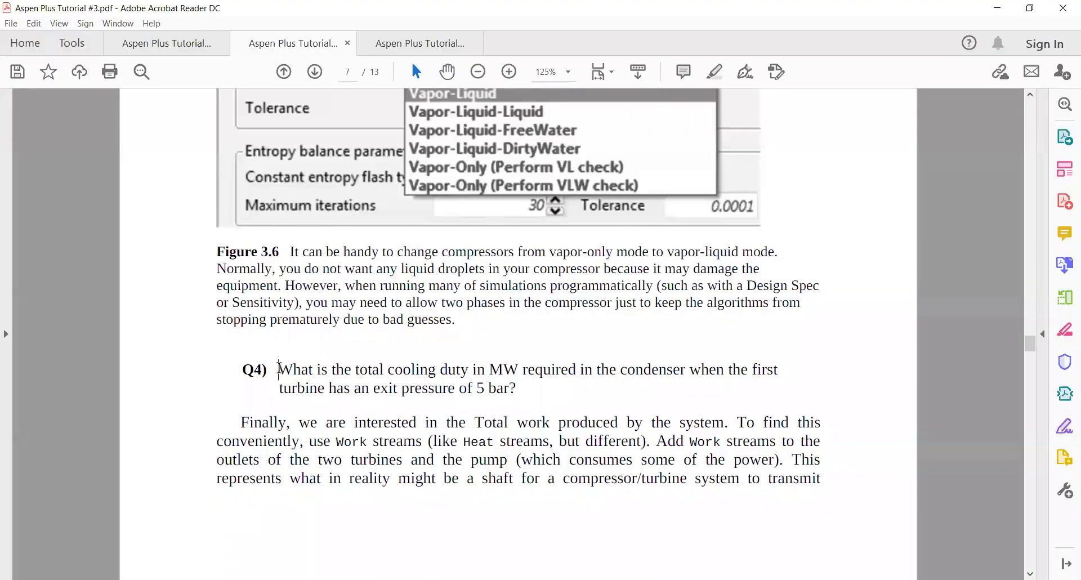
Switch to the tutorial PDF and read question Q4 and the instructions on adding Work streams and a Work Mixer.
drag(279, 370, 516, 388)
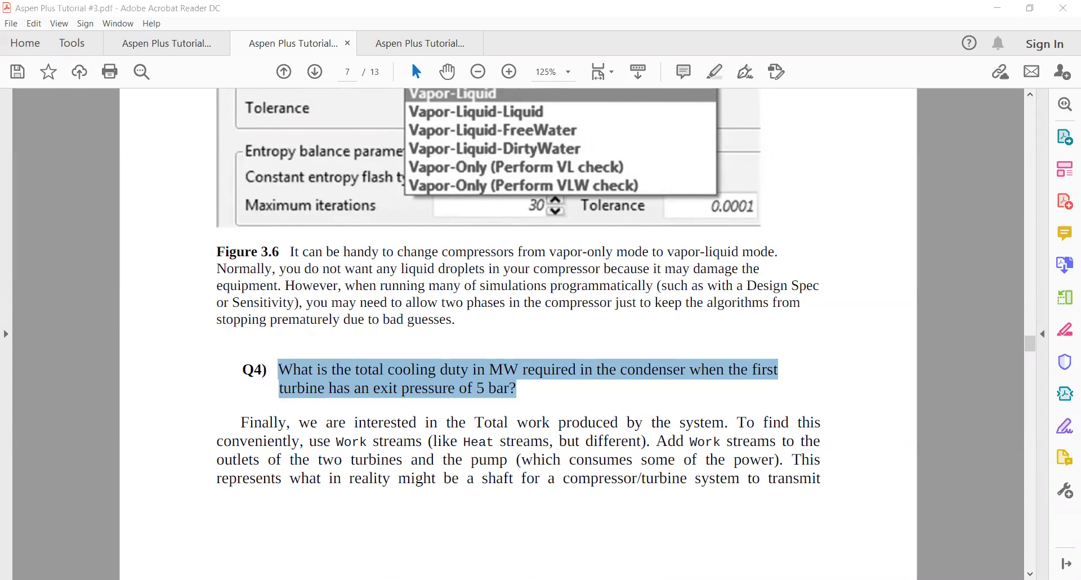
scroll(248, 302, down, 3)
drag(311, 314, 823, 376)
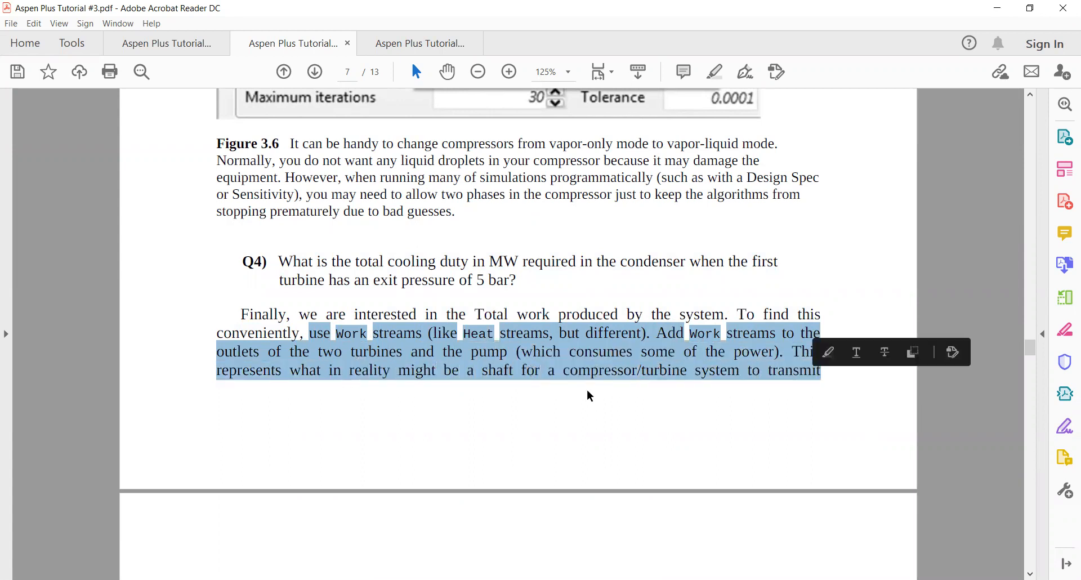
scroll(512, 383, down, 4)
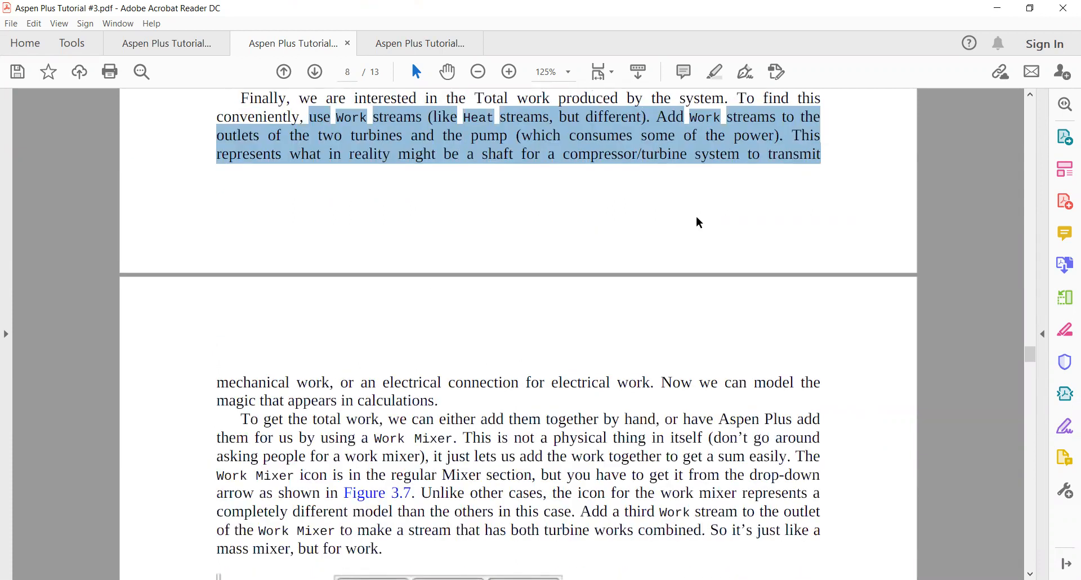
click(420, 326)
scroll(336, 420, down, 3)
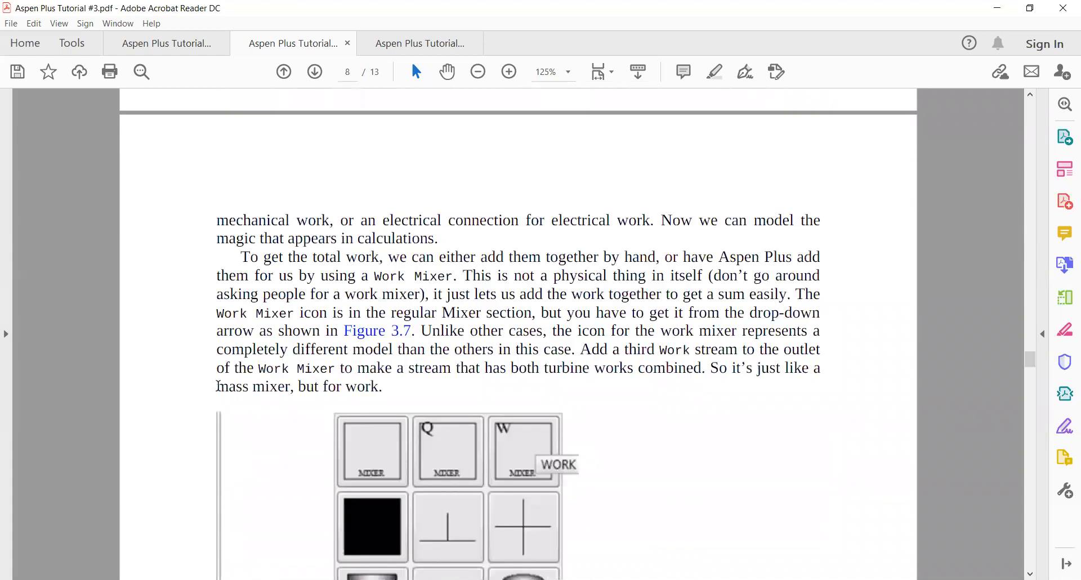
drag(258, 257, 479, 294)
click(597, 322)
Return to the main flowsheet in Aspen Plus and add a Work stream to the work outlet of each turbine, TURB-1 and TURB-2.
click(282, 579)
click(287, 111)
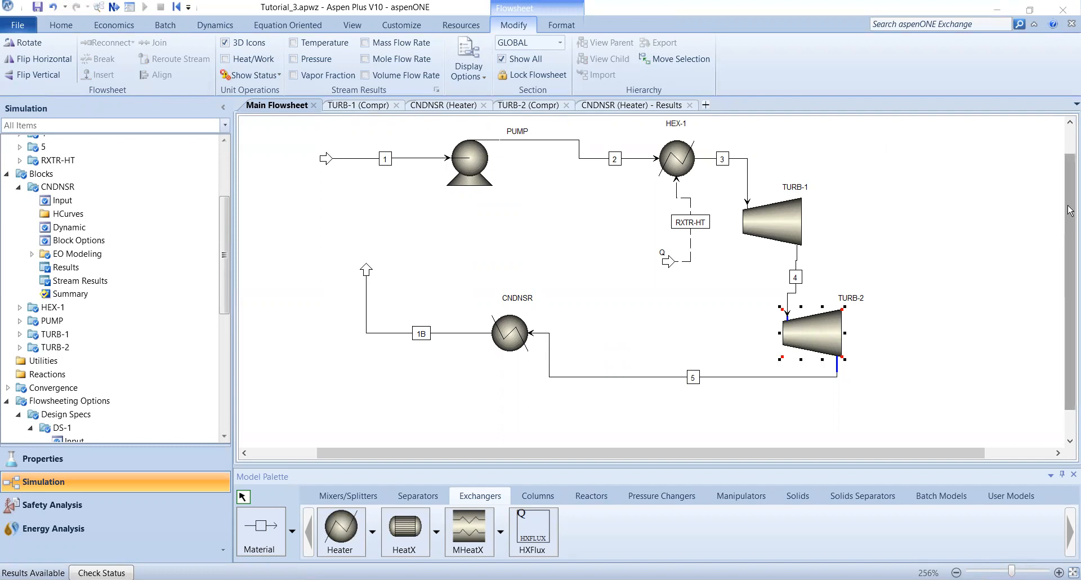
scroll(1070, 210, up, 1)
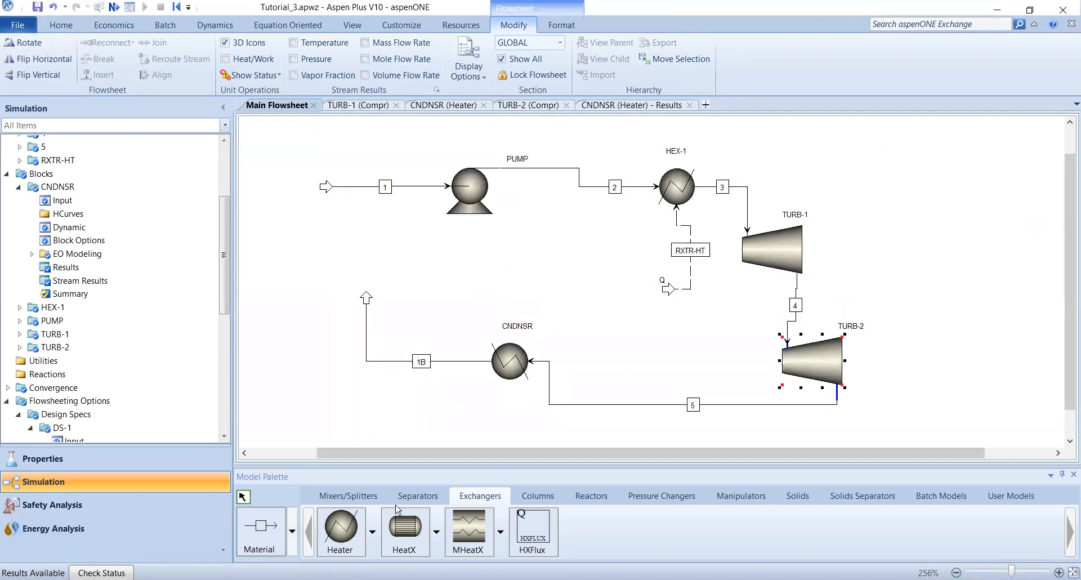
click(292, 532)
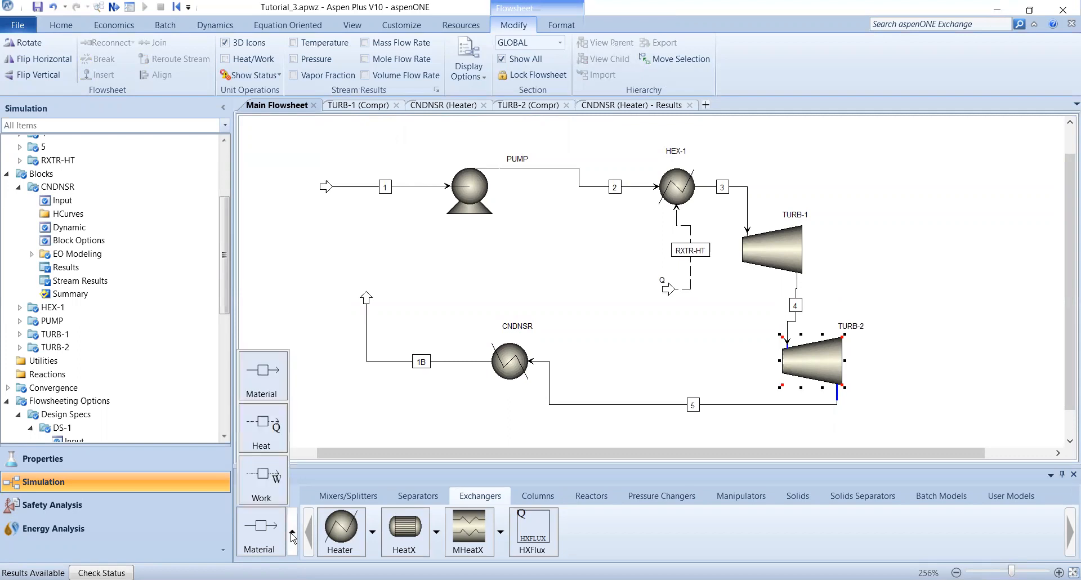
click(263, 483)
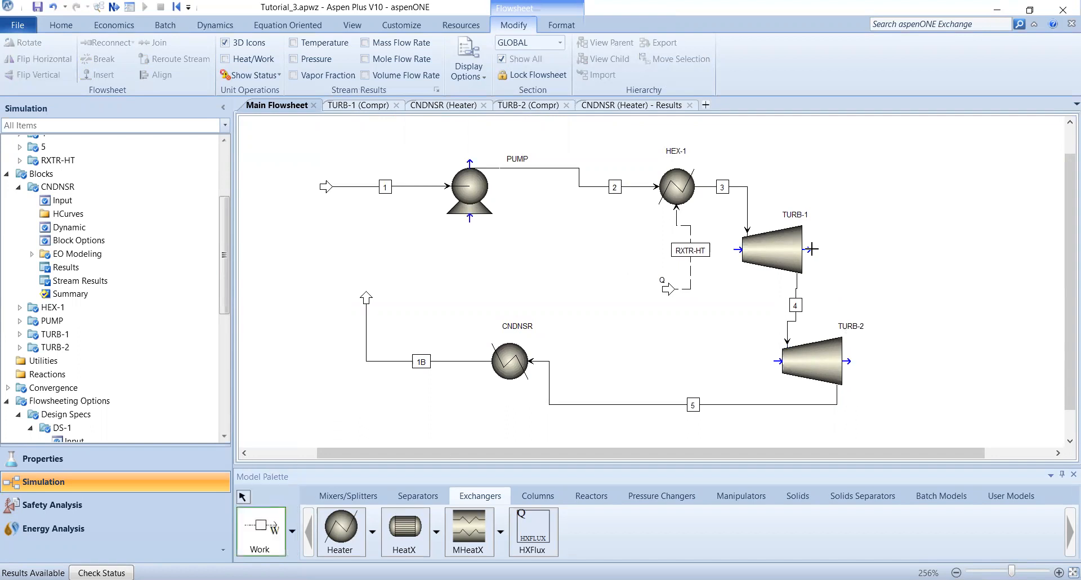
click(840, 244)
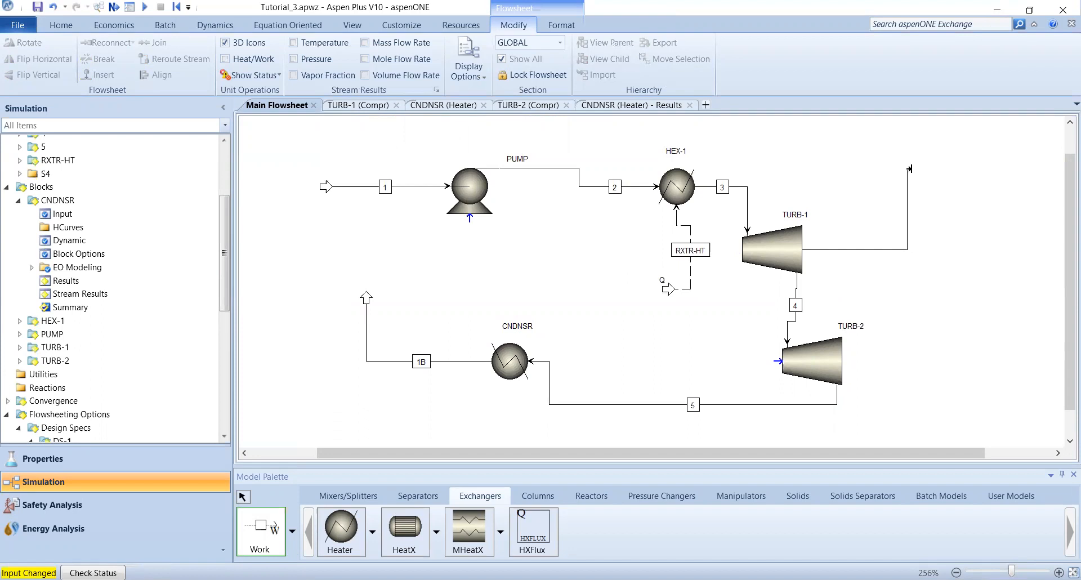
click(916, 179)
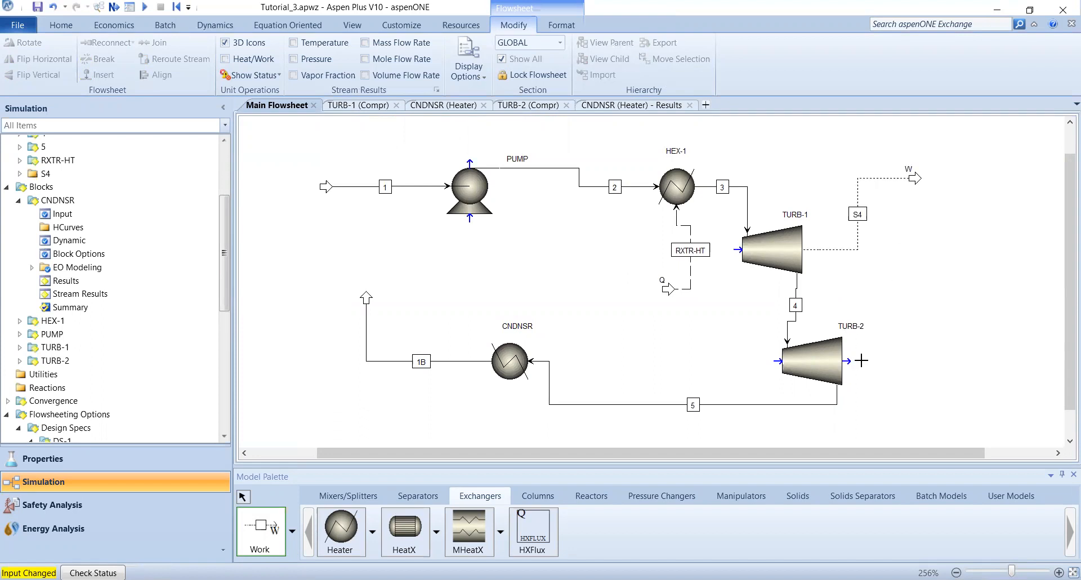
click(899, 358)
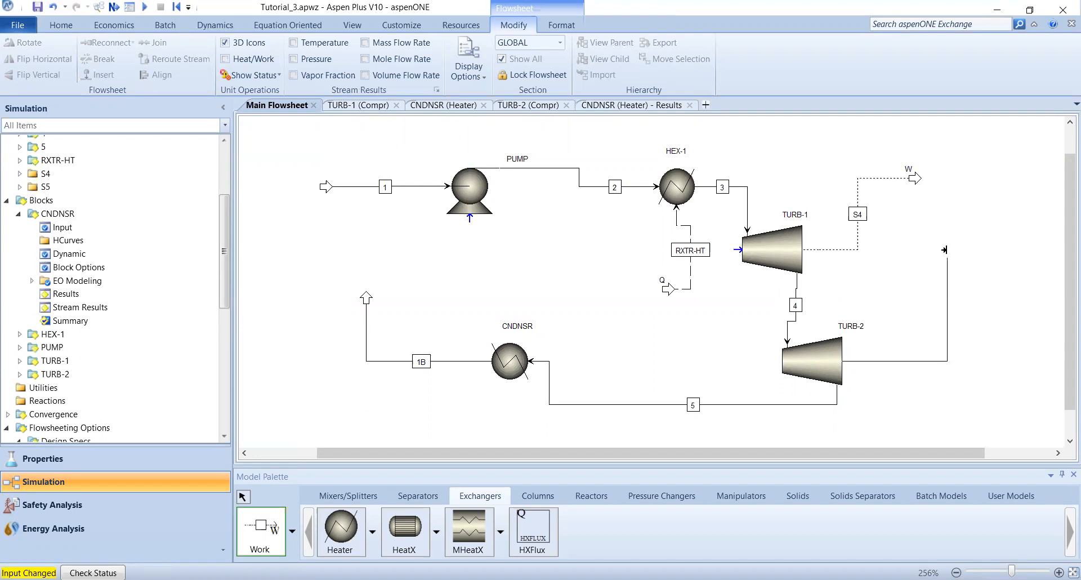
click(950, 251)
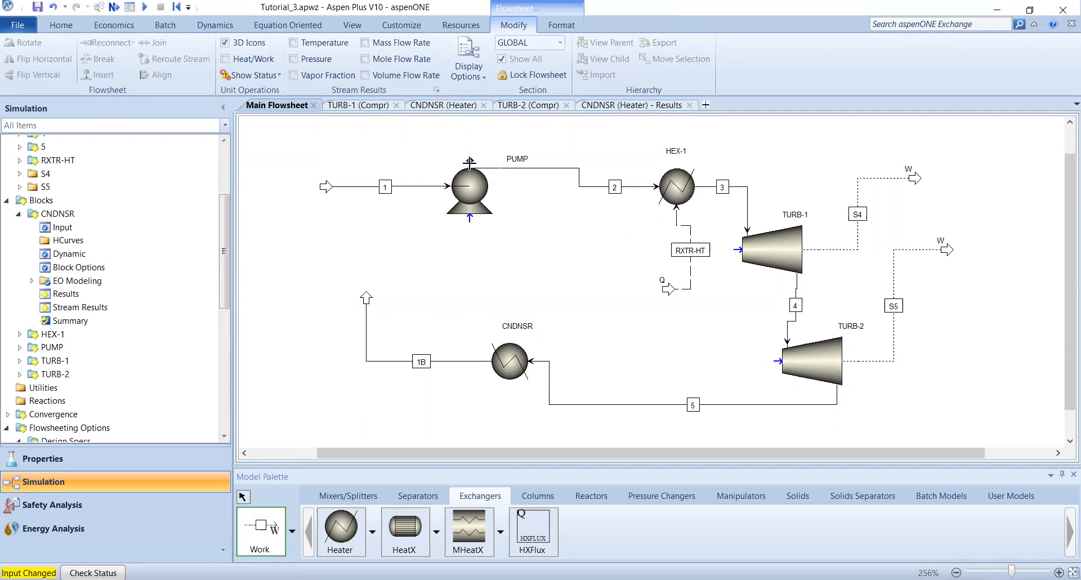
Add a Work stream from the work outlet of PUMP, ending above the turbines' work streams.
click(484, 125)
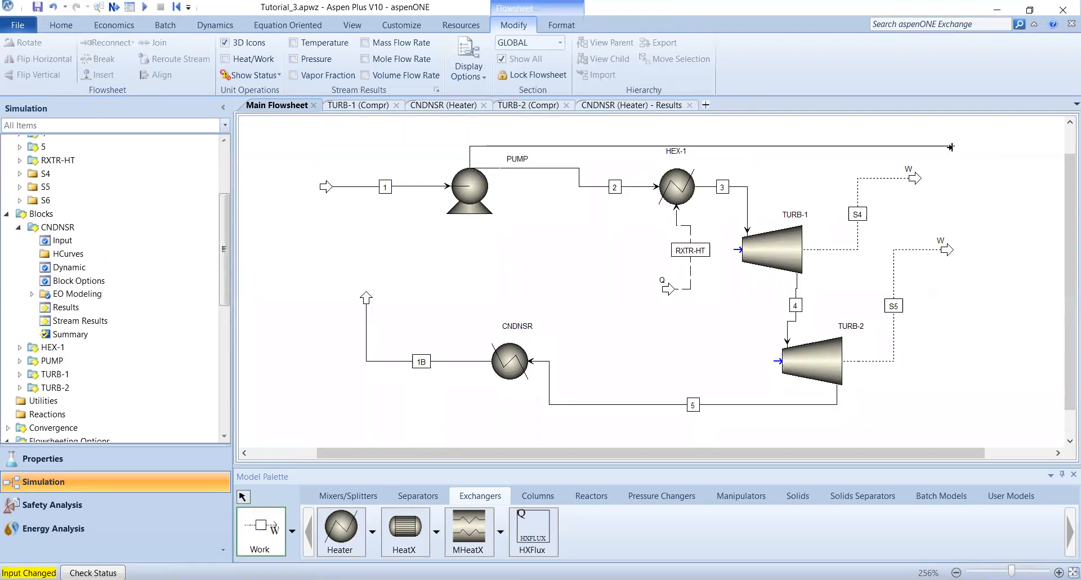
click(943, 139)
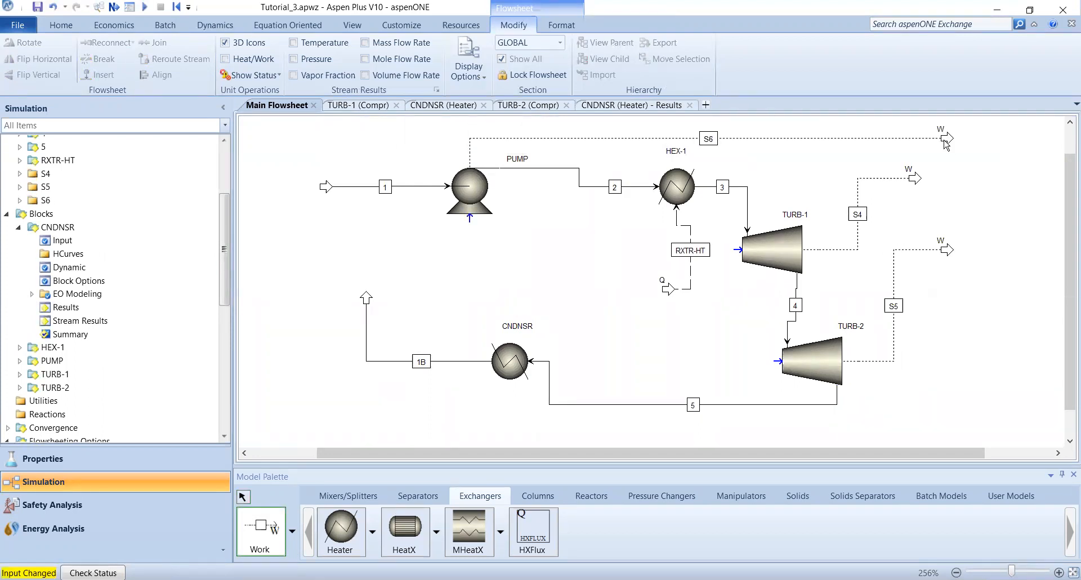
right_click(956, 200)
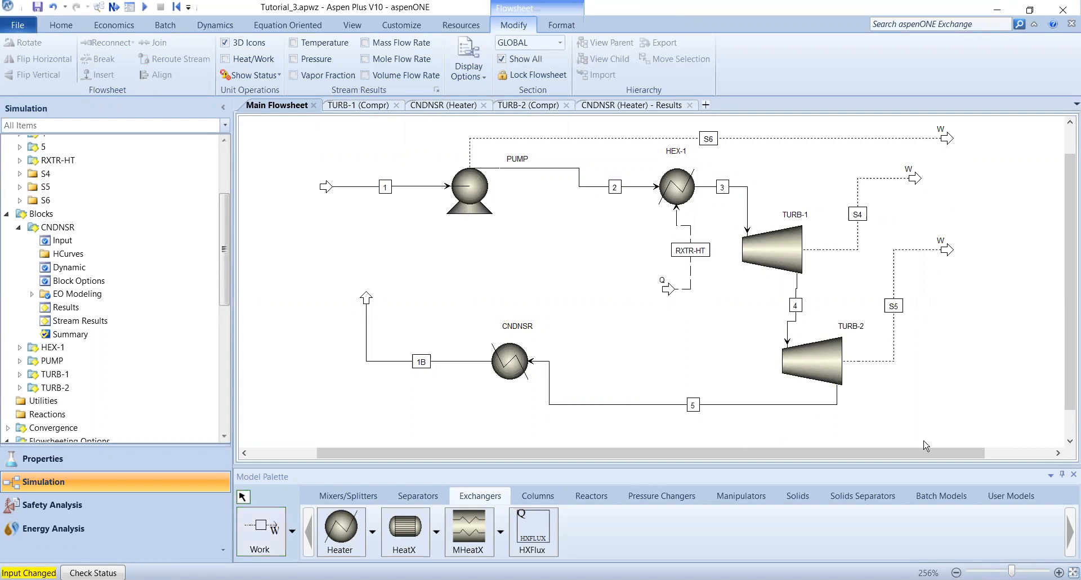
Place a Mixer block with the WORK icon on the flowsheet, beyond the ends of the three work streams.
drag(970, 452, 1038, 452)
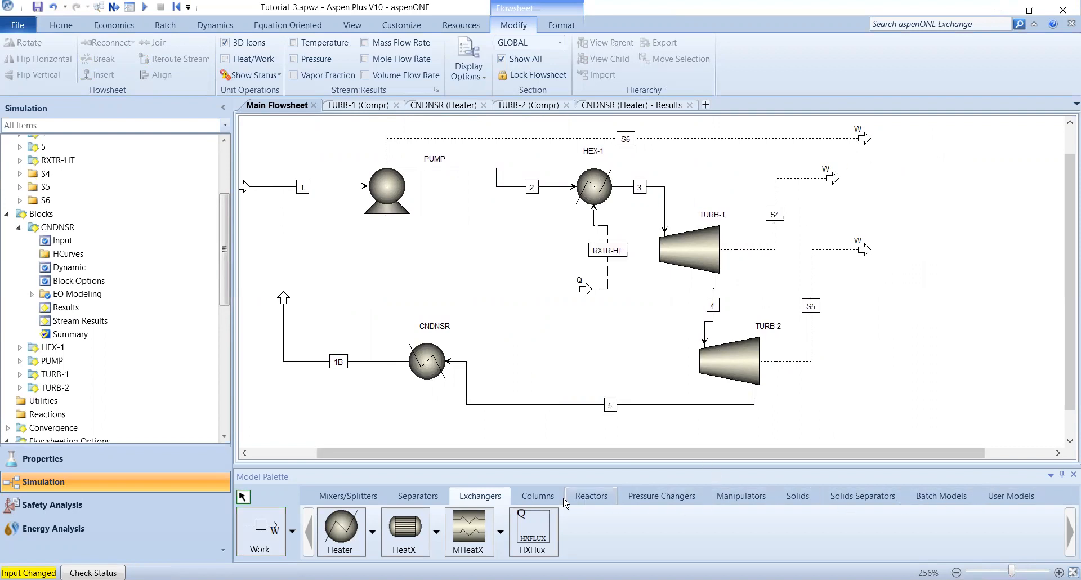
click(349, 496)
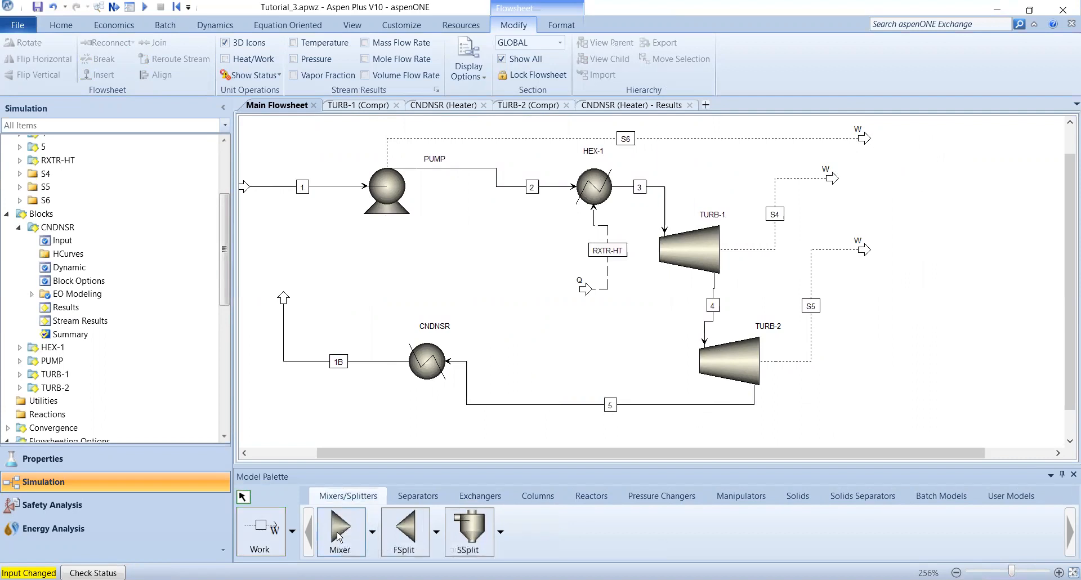
click(373, 532)
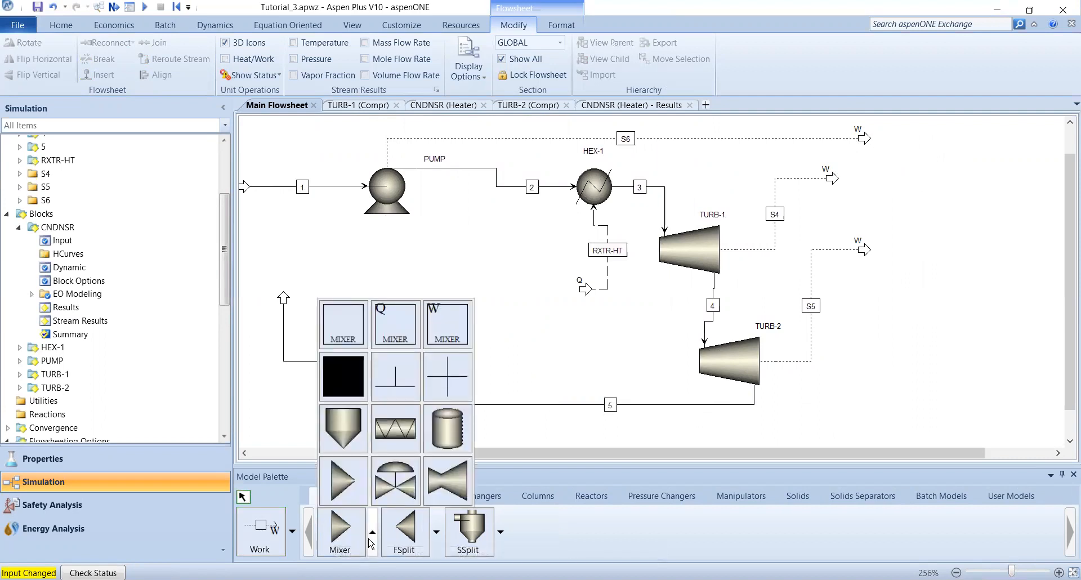
click(372, 540)
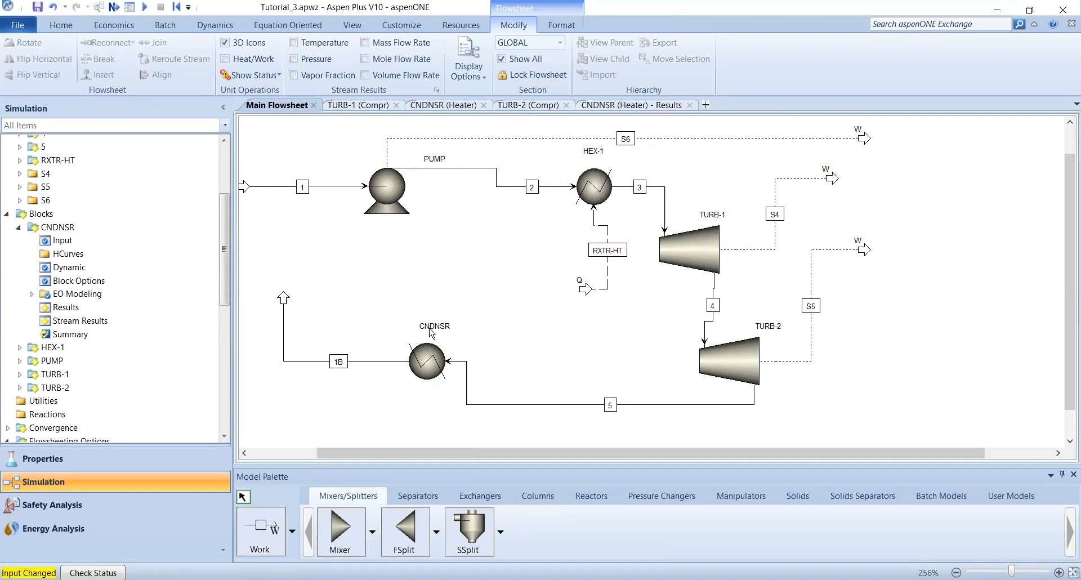
click(373, 532)
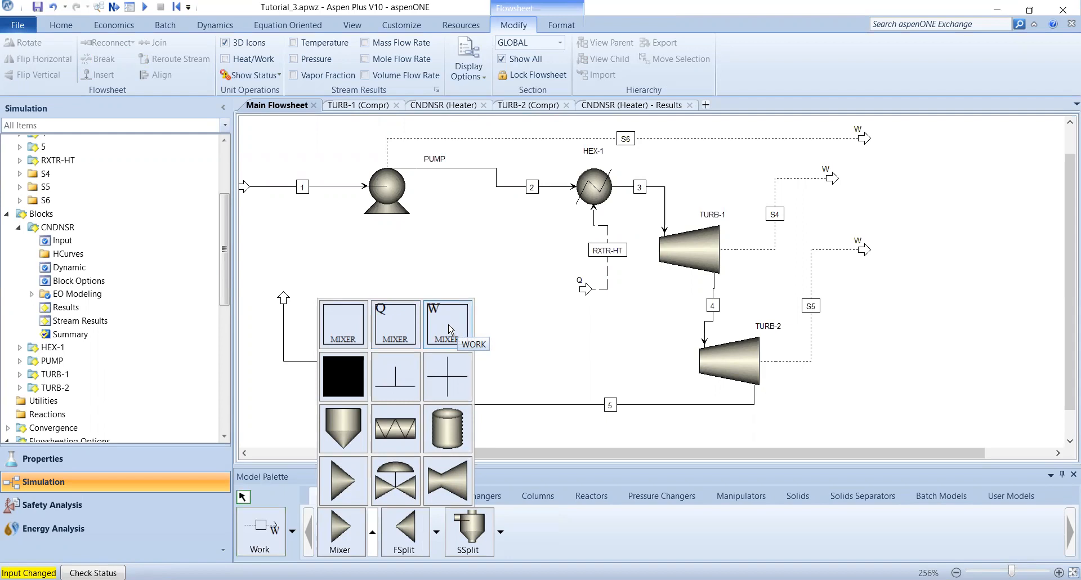
click(449, 329)
click(944, 222)
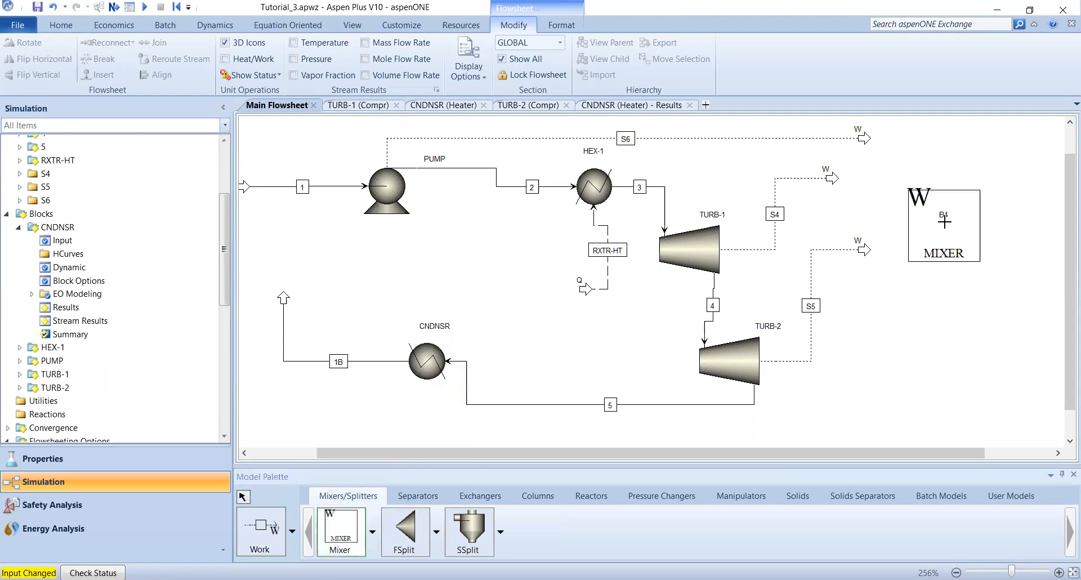
right_click(946, 232)
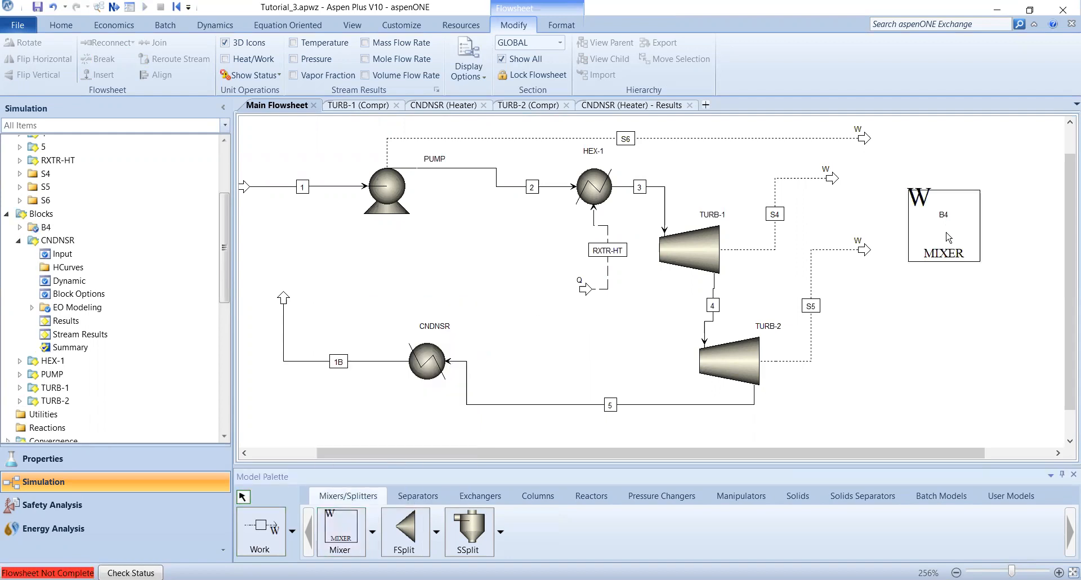
Reconnect the destination of PUMP's work stream S6 to the inlet of the work mixer B4.
scroll(859, 304, down, 2)
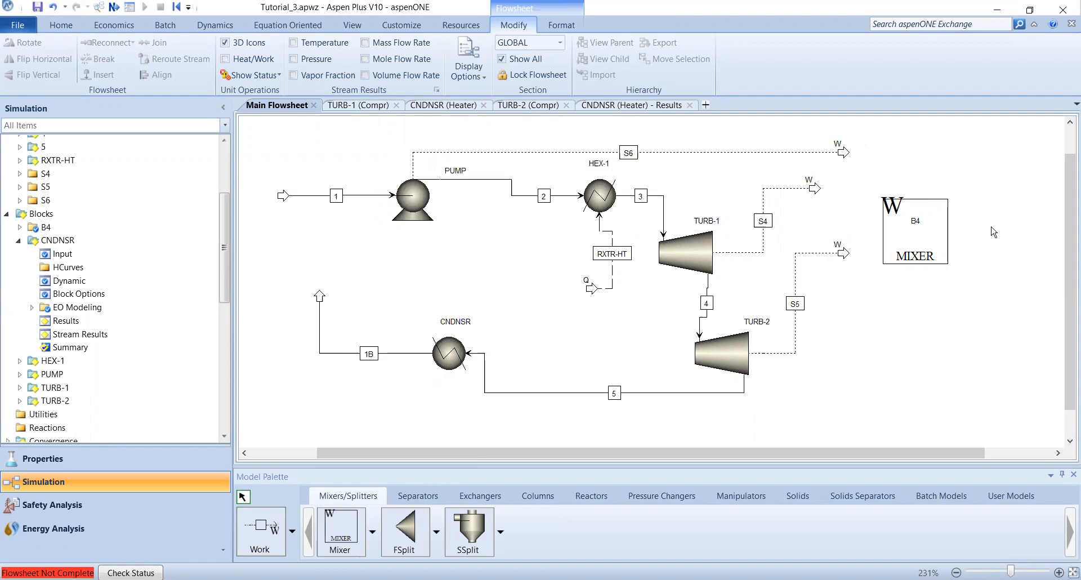
click(814, 154)
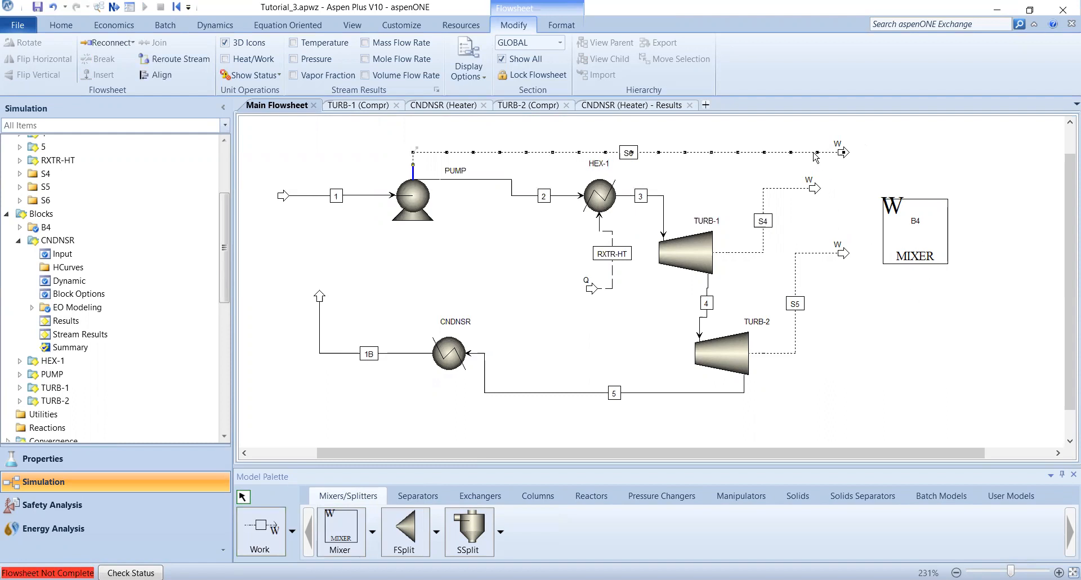
right_click(814, 154)
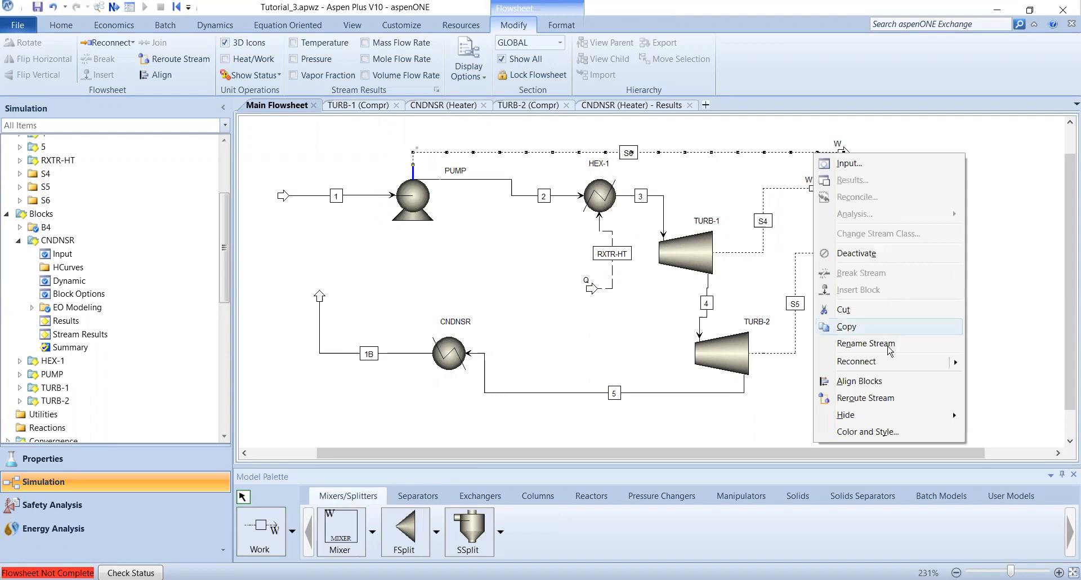
mouse_move(892, 365)
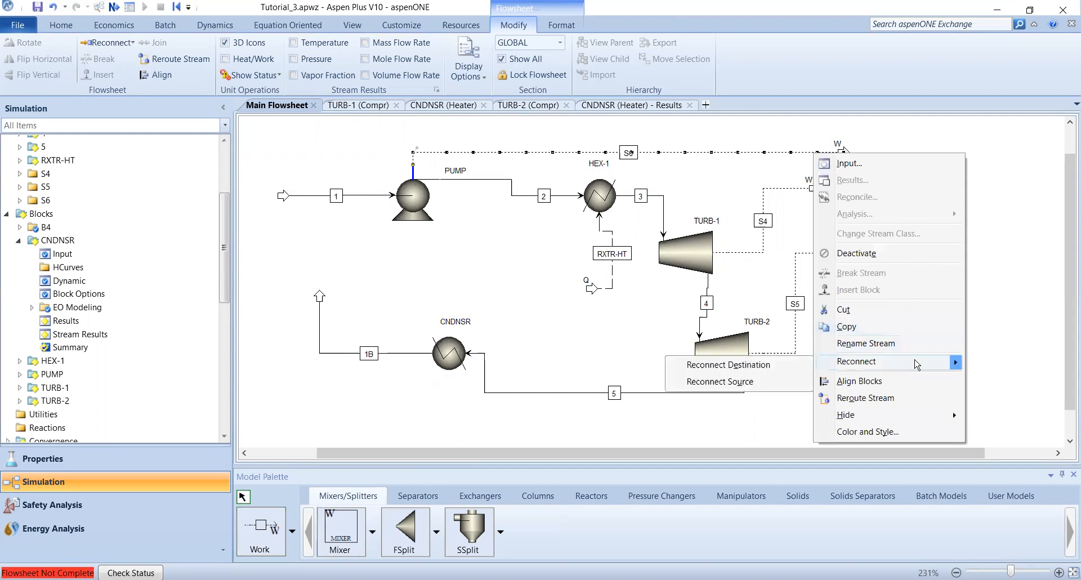
click(776, 366)
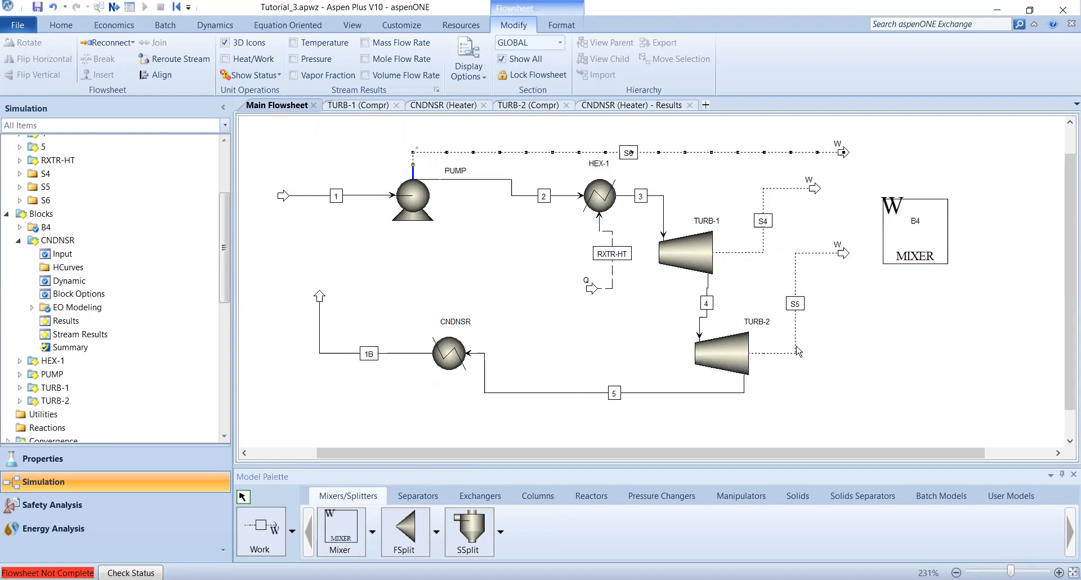
click(864, 232)
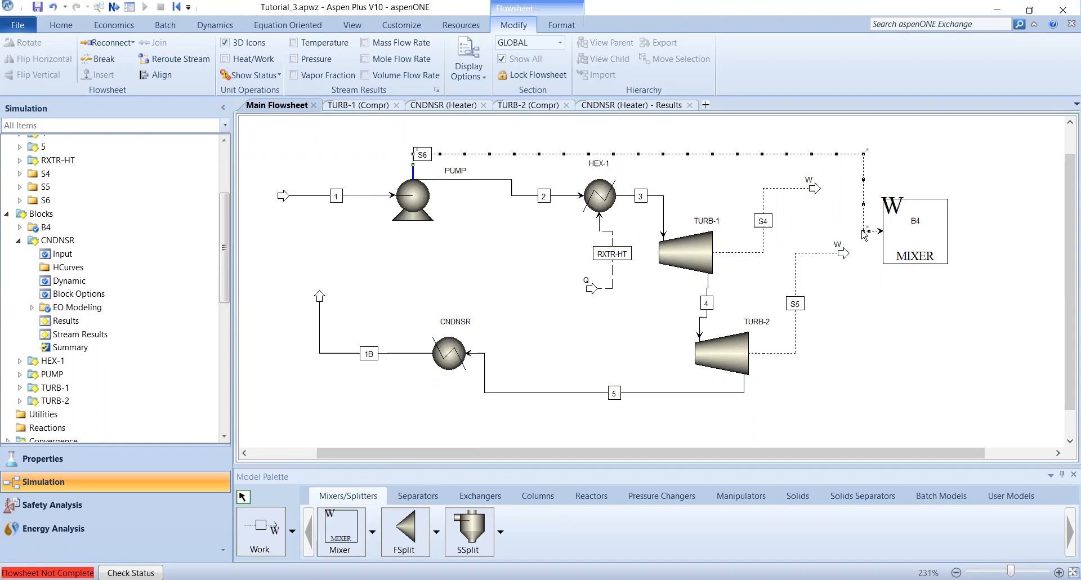
Reconnect the destinations of the TURB-1 and TURB-2 work streams, S4 and S5, to the inlet of mixer B4.
right_click(815, 189)
mouse_move(885, 397)
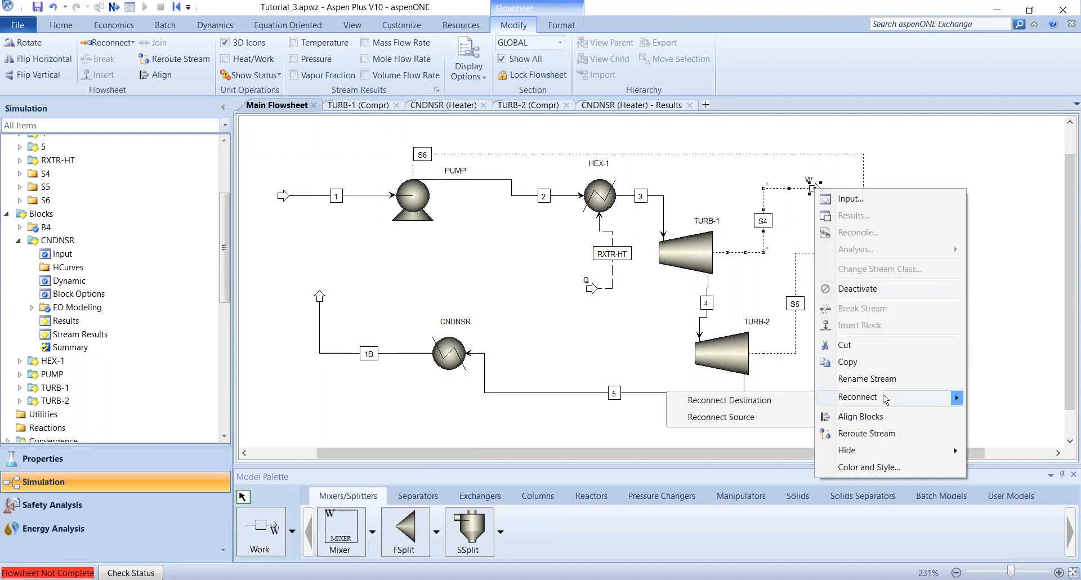
click(764, 401)
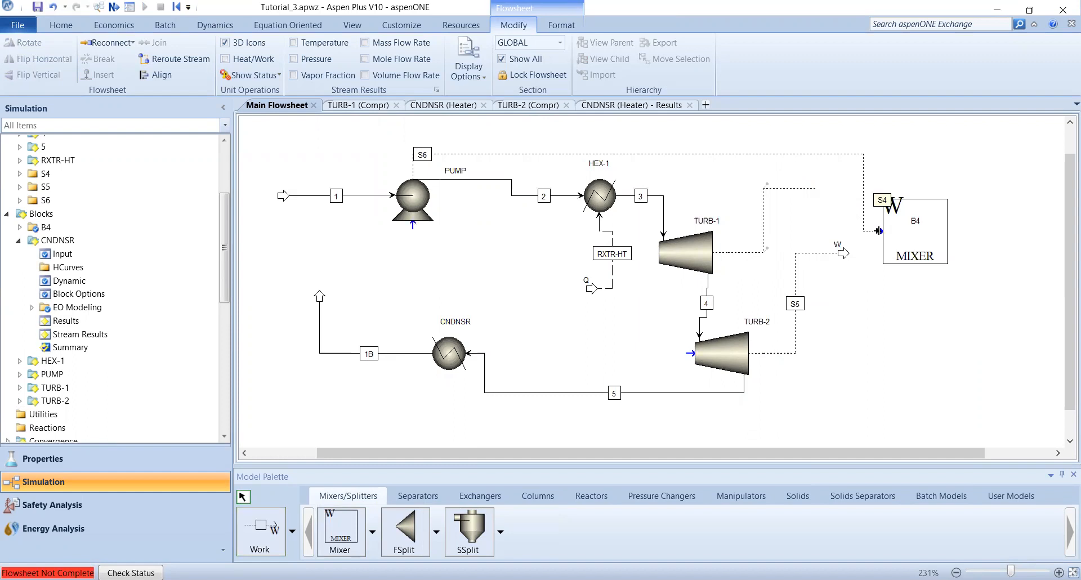
click(877, 231)
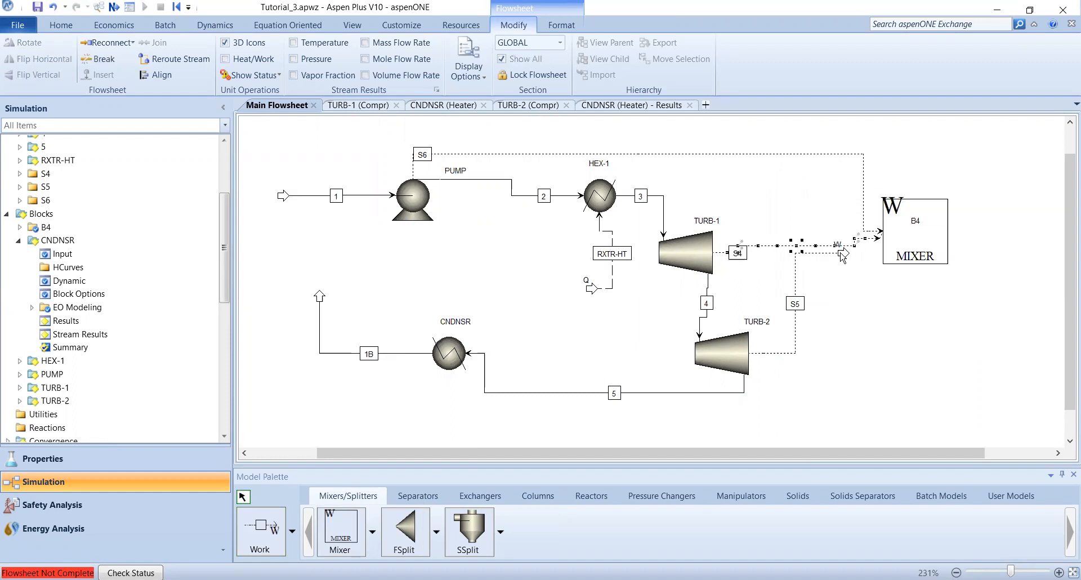
right_click(842, 254)
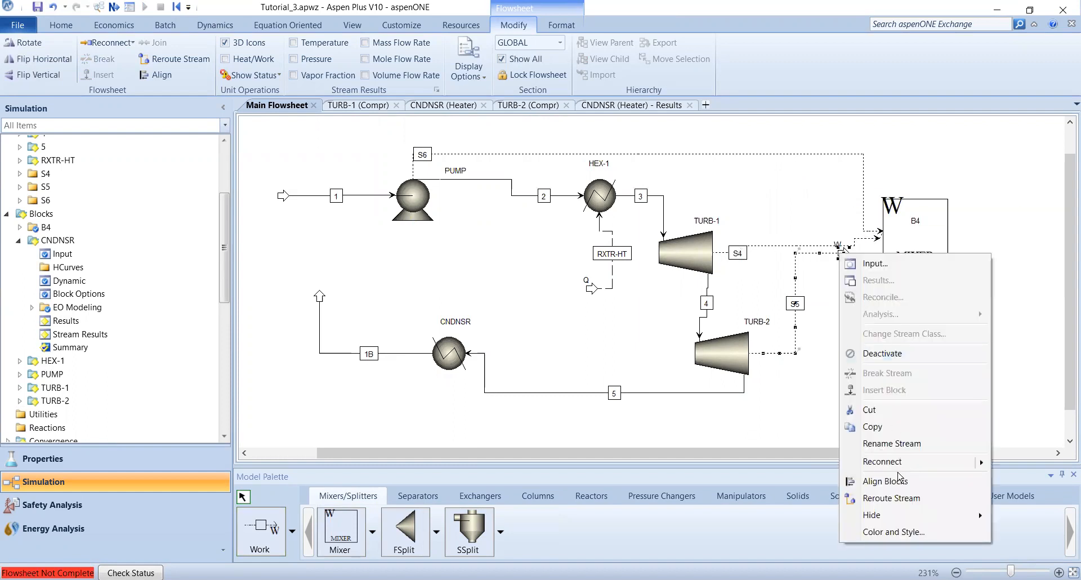
mouse_move(900, 466)
click(749, 463)
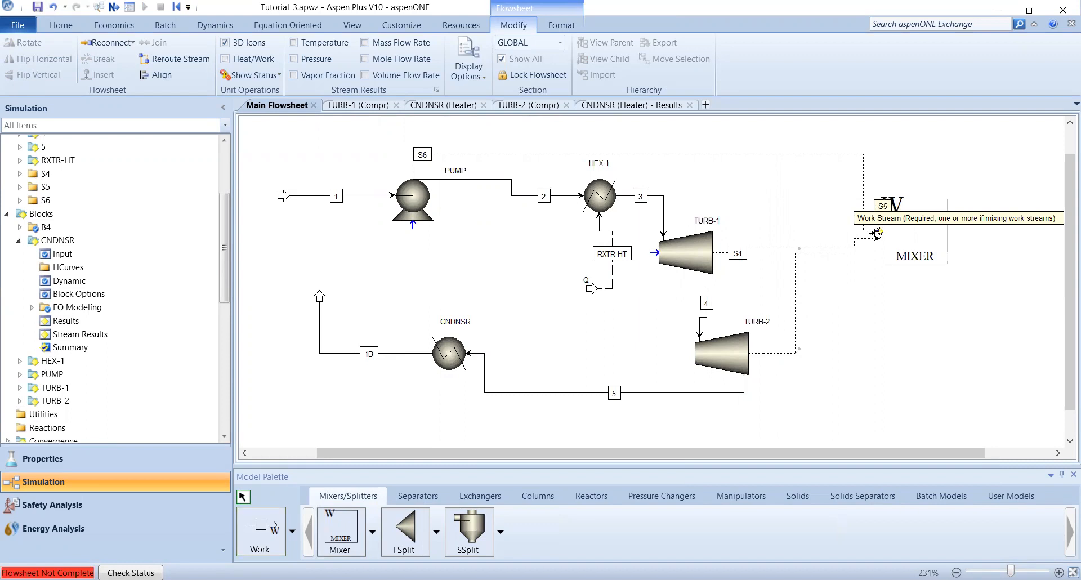
click(874, 232)
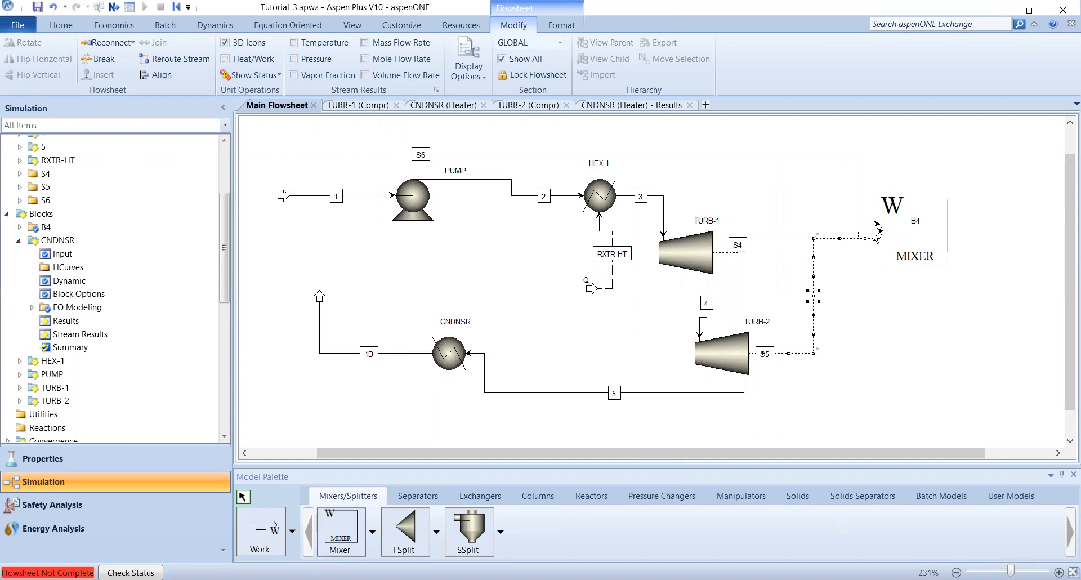
Add a Work stream from the outlet of mixer B4, ending a short distance beyond the block.
click(262, 542)
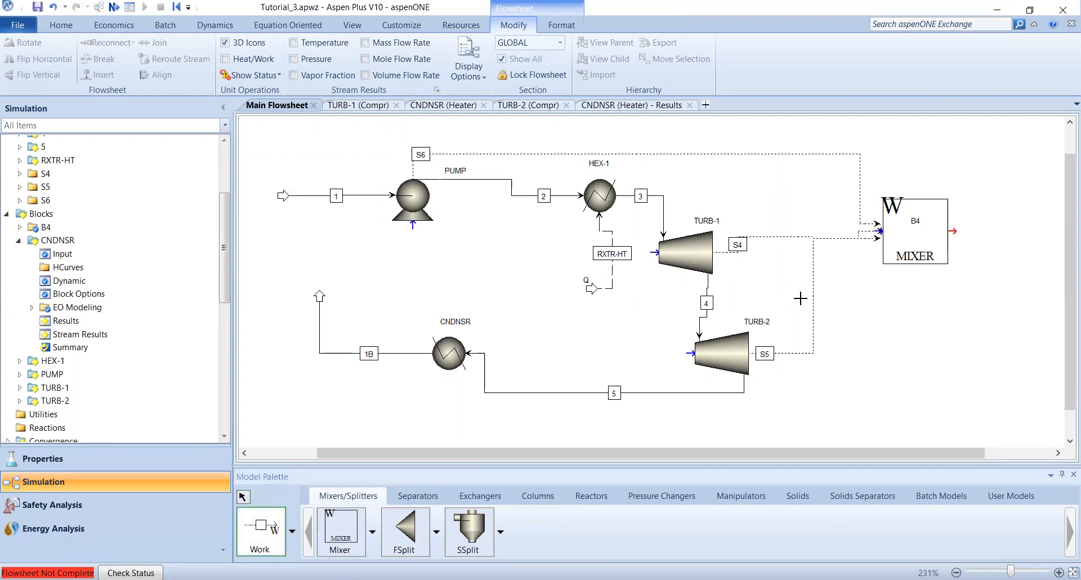
click(952, 231)
click(1023, 230)
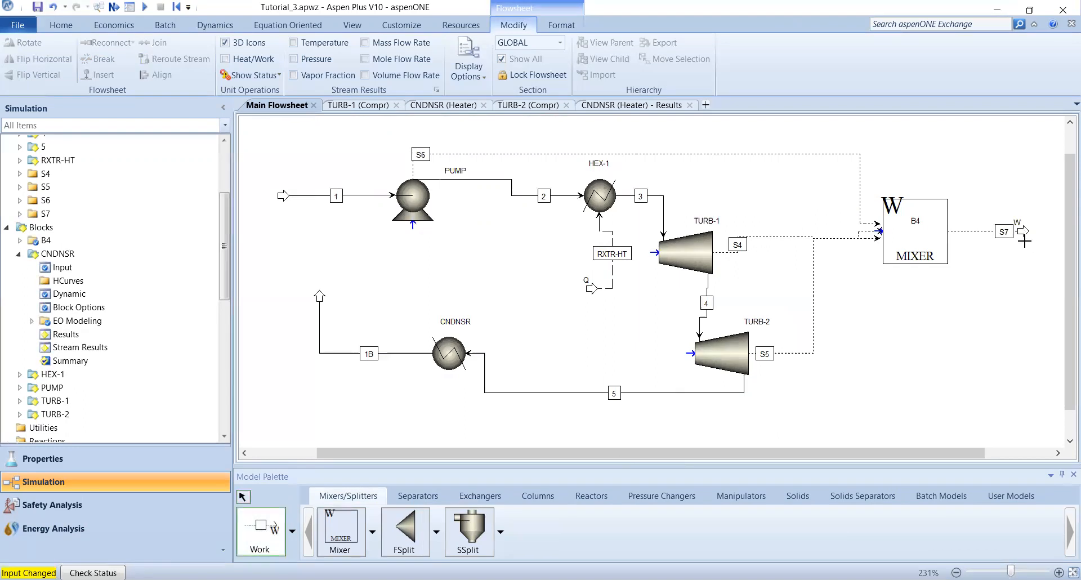
right_click(998, 273)
Rename the mixer's outlet work stream to TOTAL-WR and shift its label closer to the mixer.
click(1003, 231)
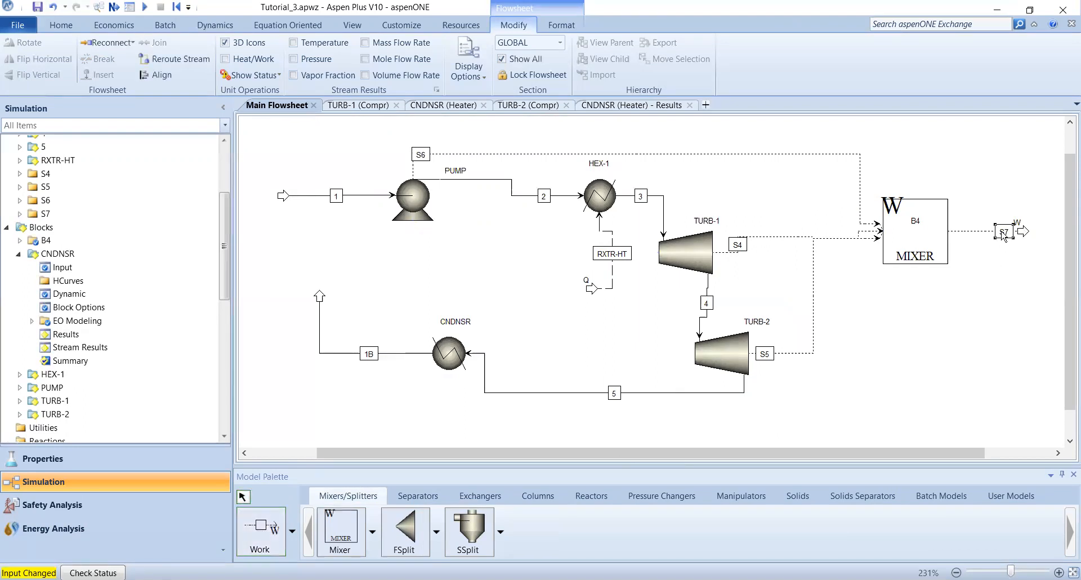
text(TOTAL )
text(WR)
key(Return)
drag(997, 240, 982, 232)
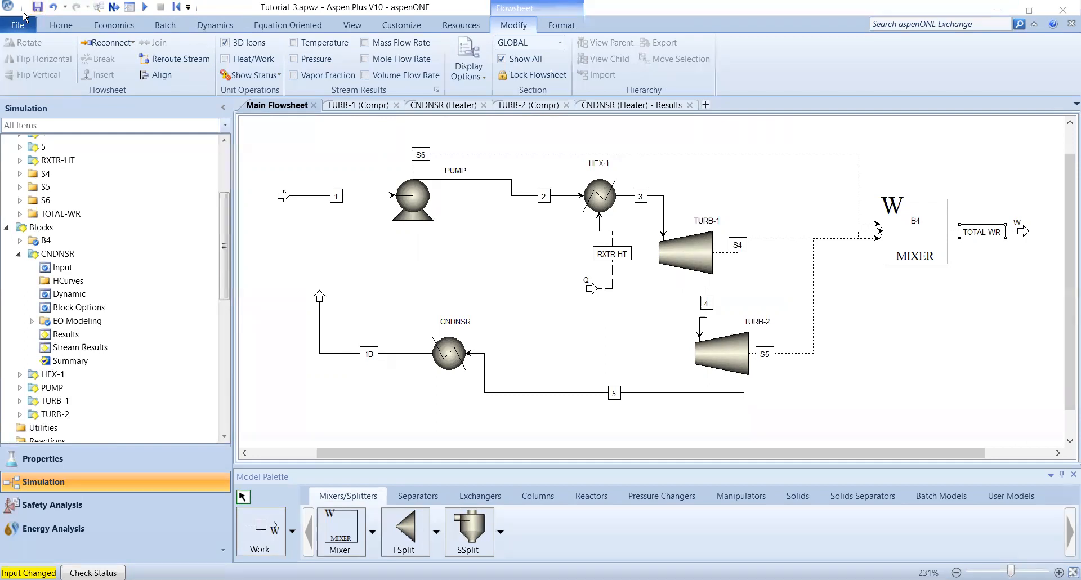
Switch to the tutorial PDF and read the Work Mixer outlet instructions, the run instructions and question Q5 on total electricity.
key(alt+Tab)
scroll(255, 416, down, 2)
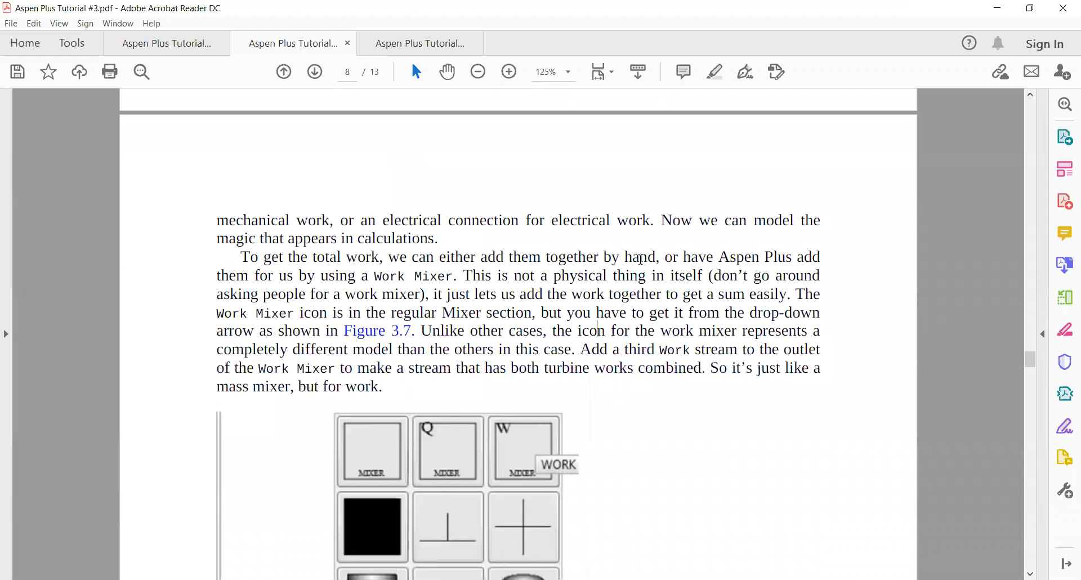
scroll(582, 290, down, 3)
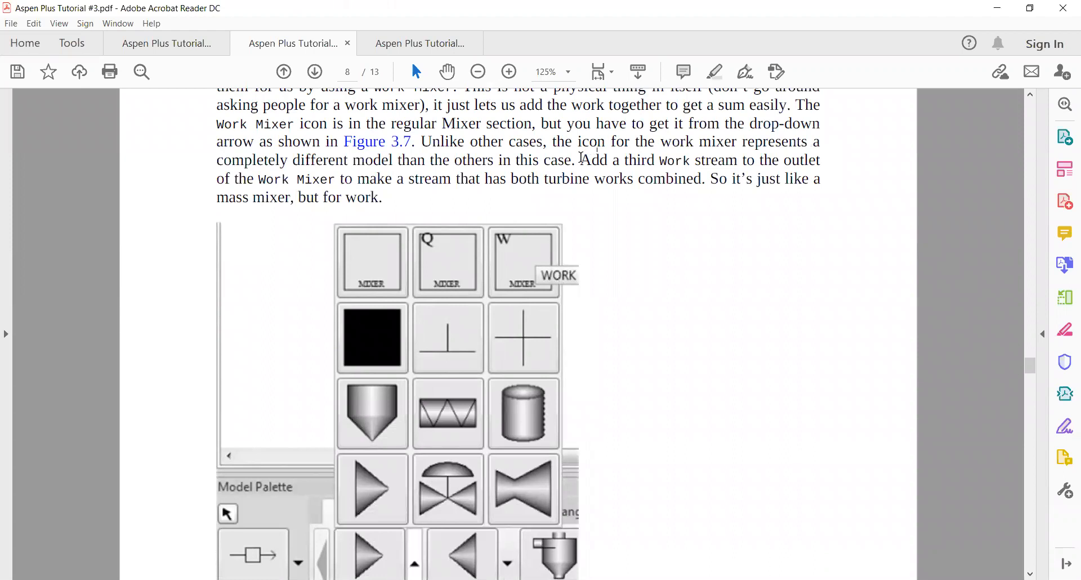
drag(580, 161, 622, 182)
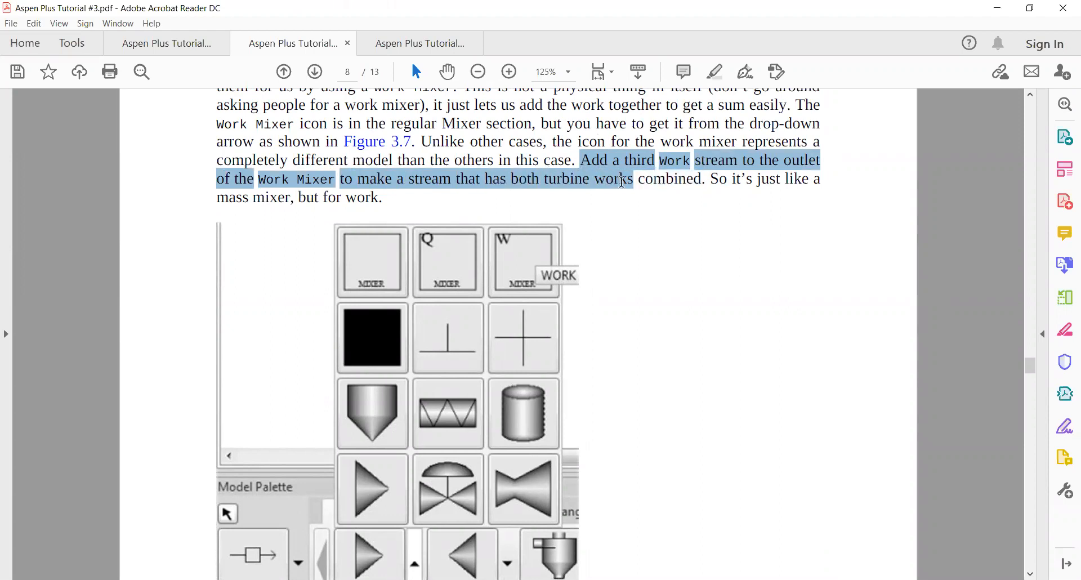
drag(622, 181, 671, 181)
click(634, 218)
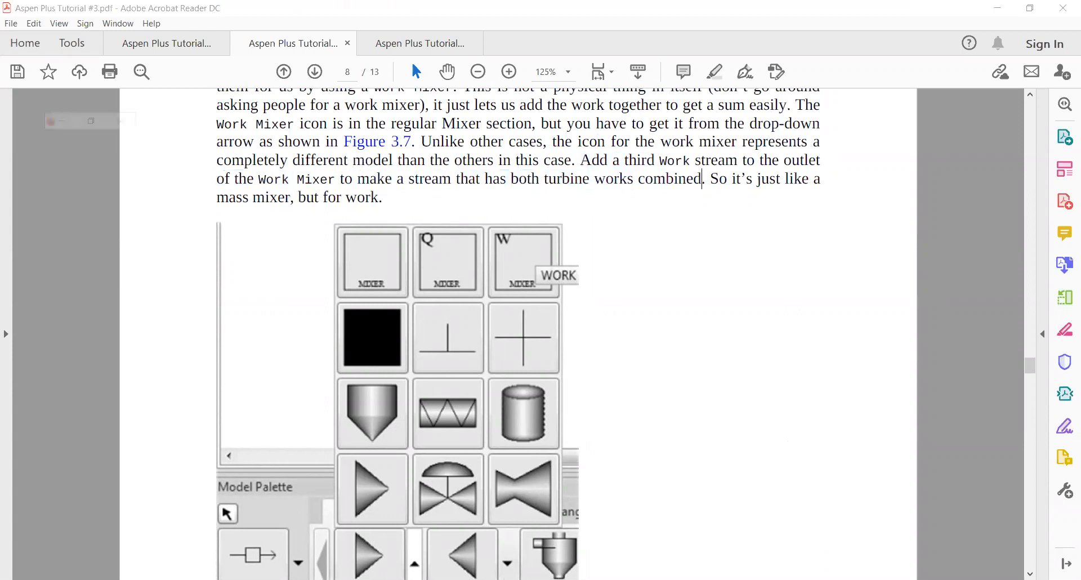
scroll(610, 304, down, 5)
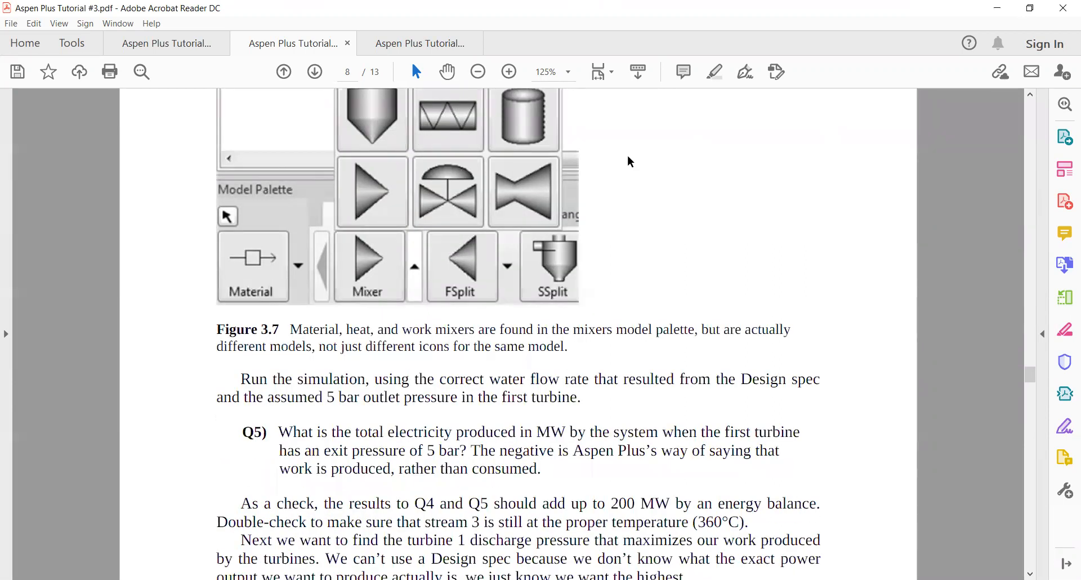
scroll(307, 434, down, 1)
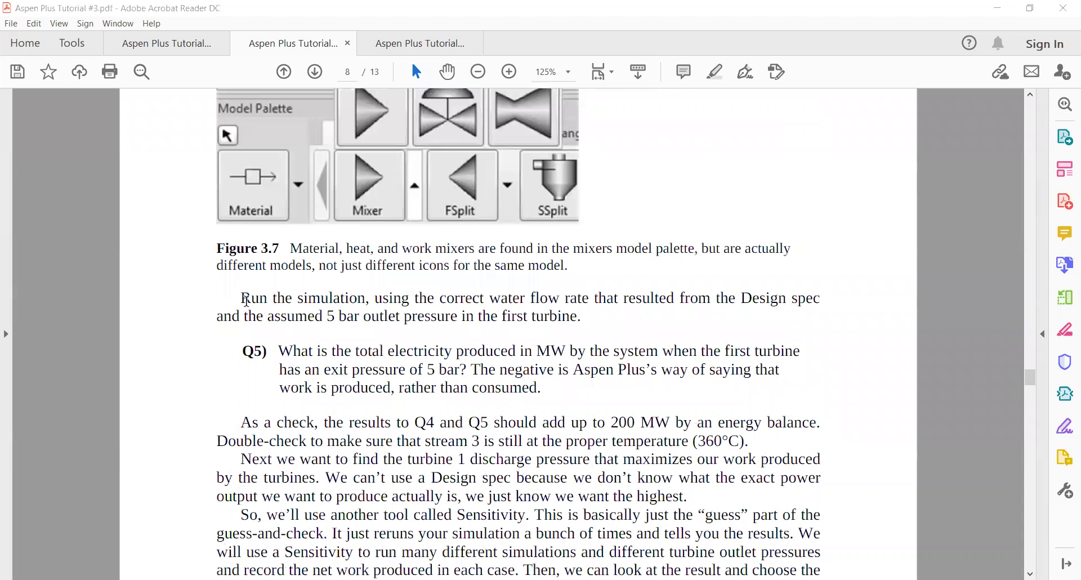
drag(247, 301, 566, 319)
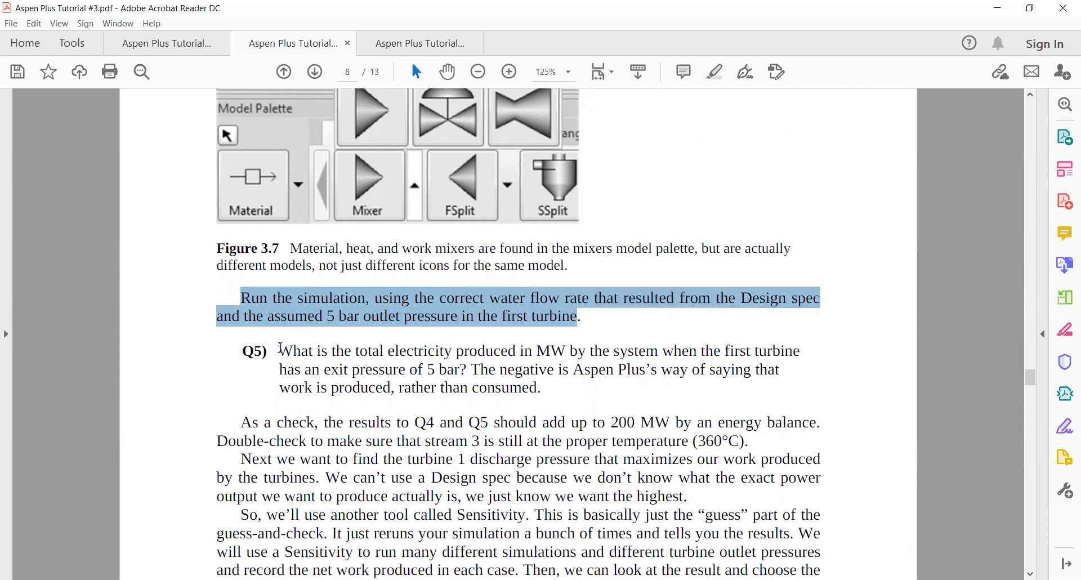
drag(280, 348, 467, 366)
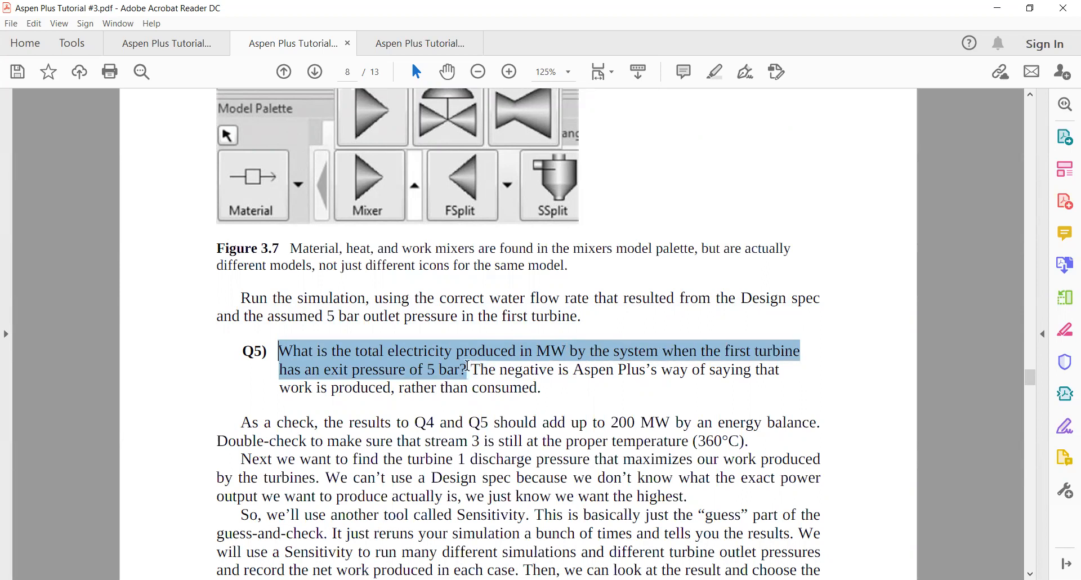
drag(468, 366, 533, 388)
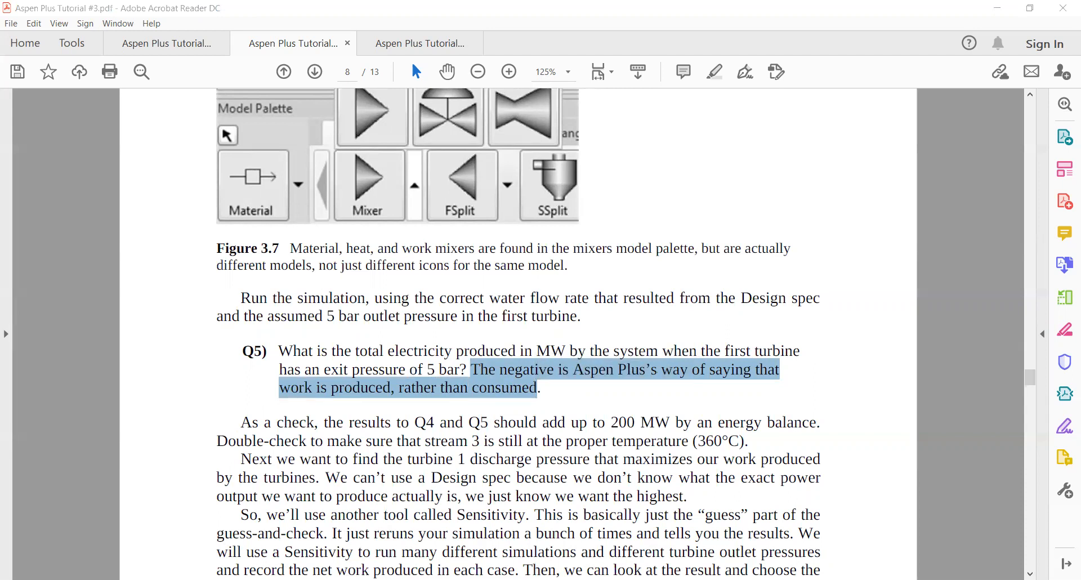
click(480, 369)
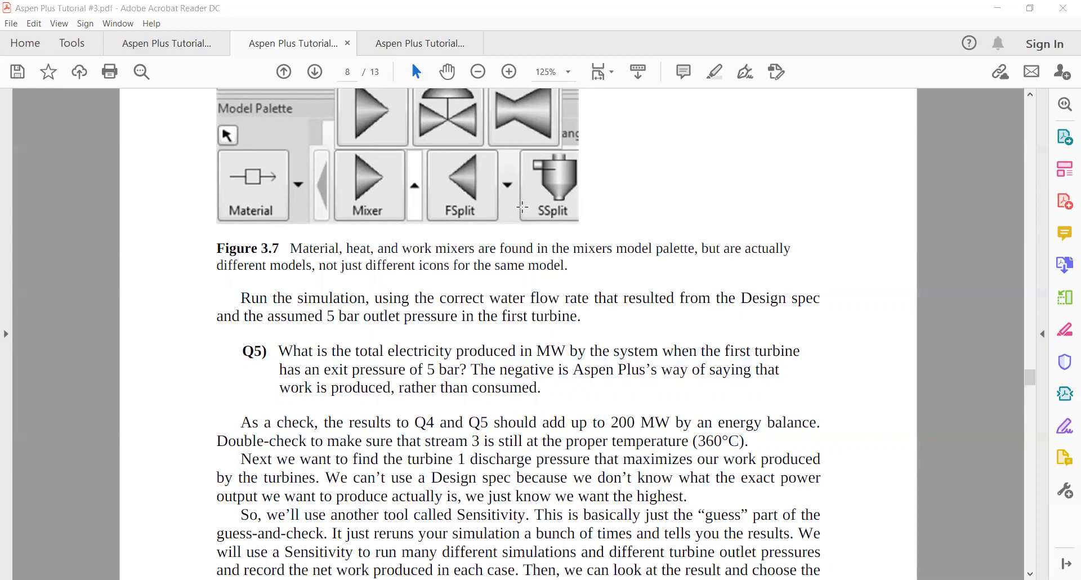
Return to Aspen Plus and run the simulation with the work mixer connected.
key(alt+Tab)
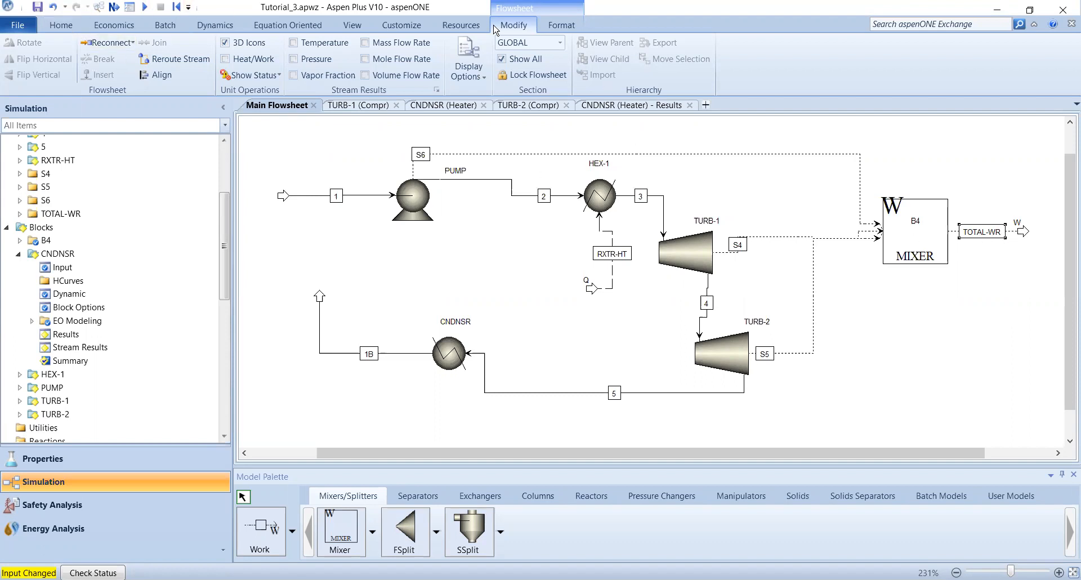
click(61, 25)
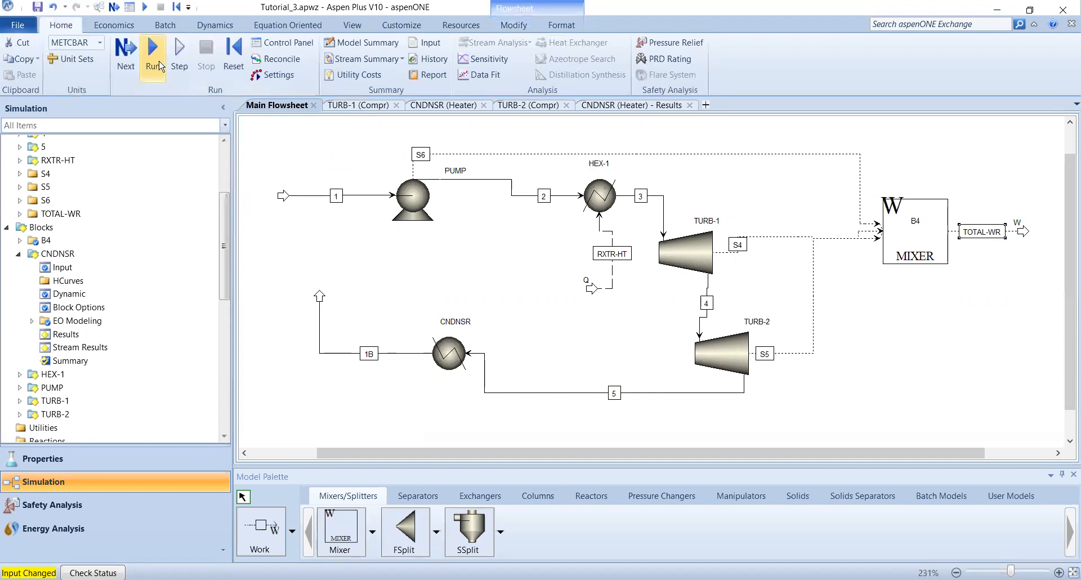
click(153, 56)
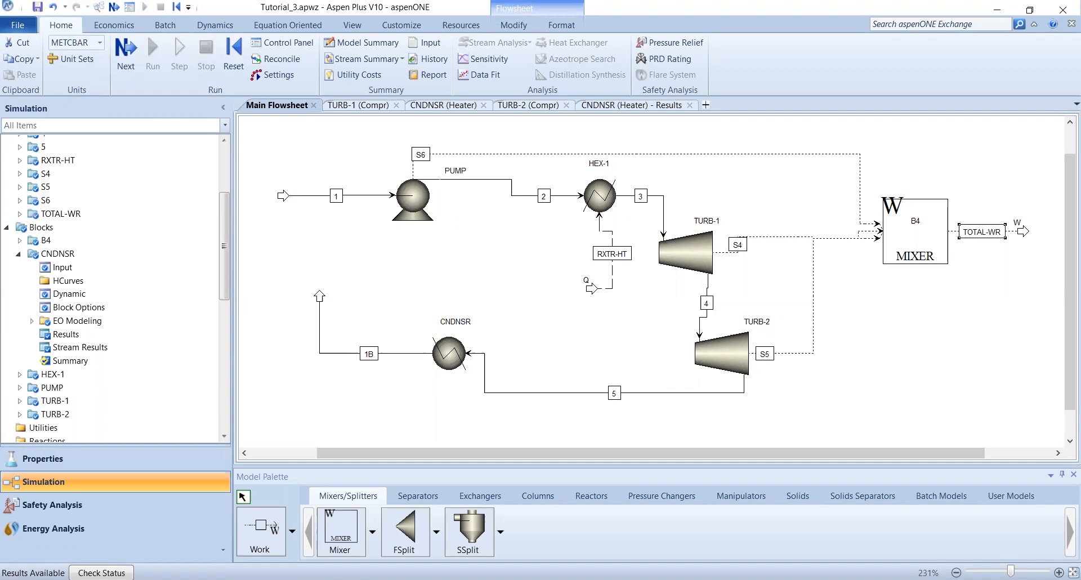
Open the Streams results under Results Summary, briefly checking question Q5 in the tutorial PDF.
scroll(158, 310, down, 10)
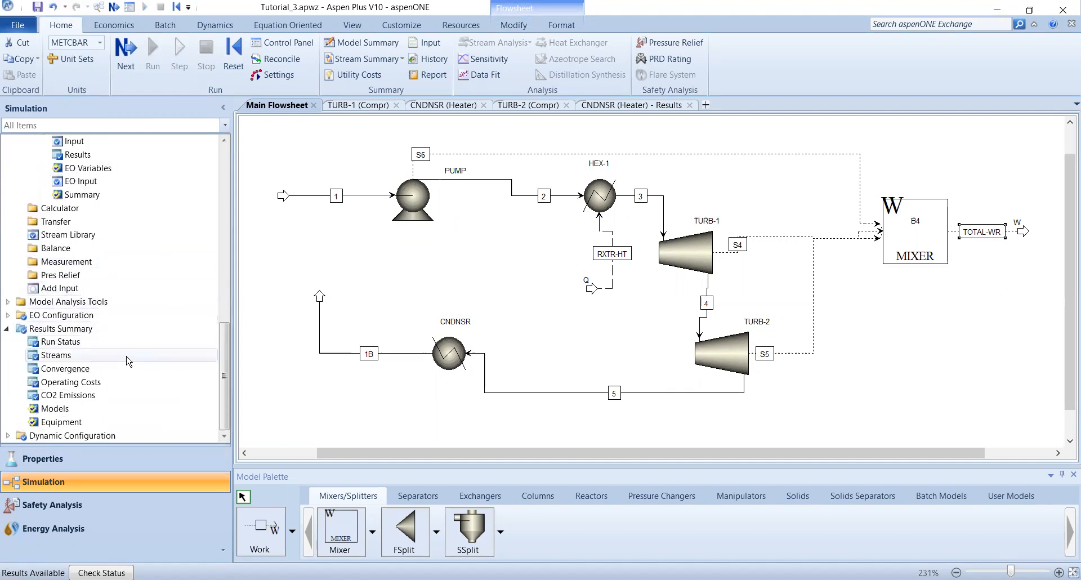
scroll(128, 361, up, 7)
scroll(128, 366, up, 3)
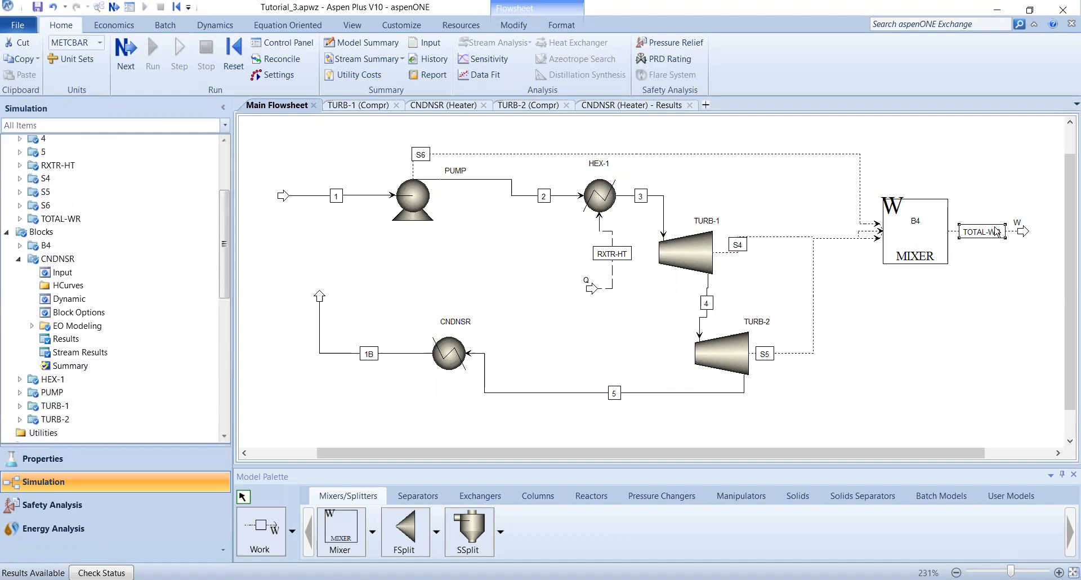
click(19, 259)
scroll(113, 345, down, 7)
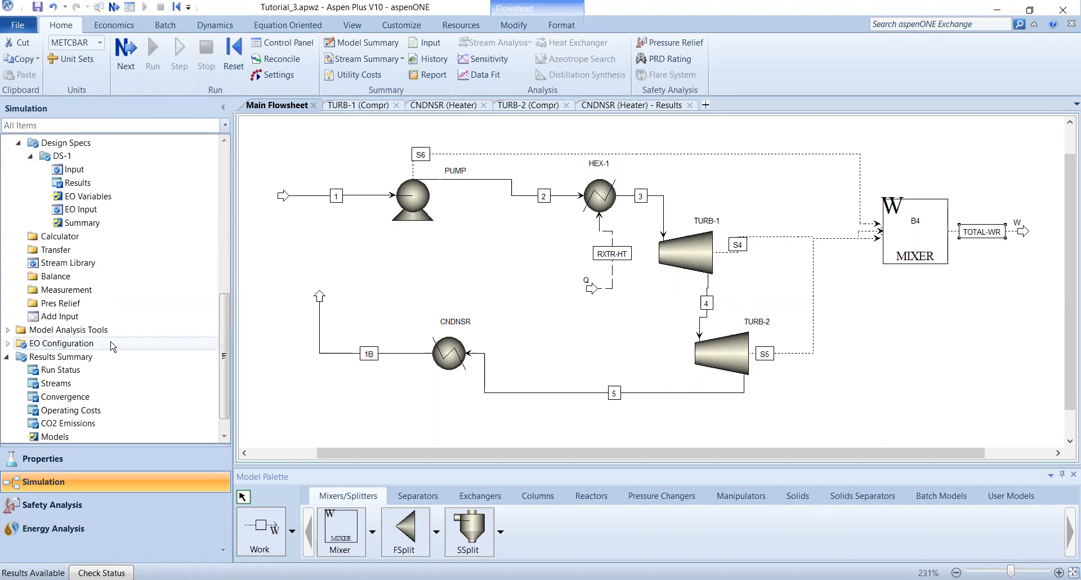
click(60, 355)
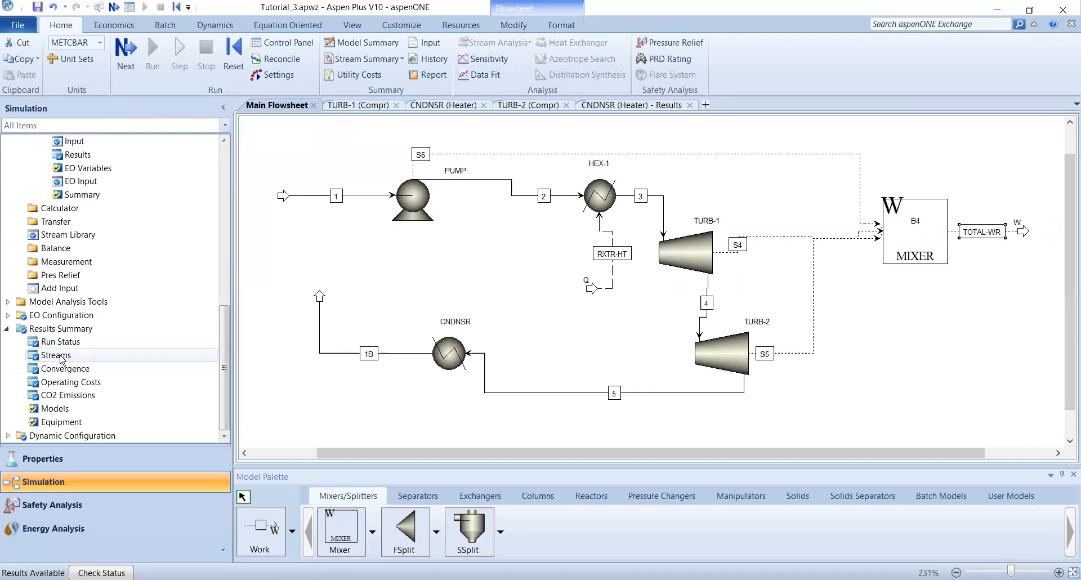
key(alt+Tab)
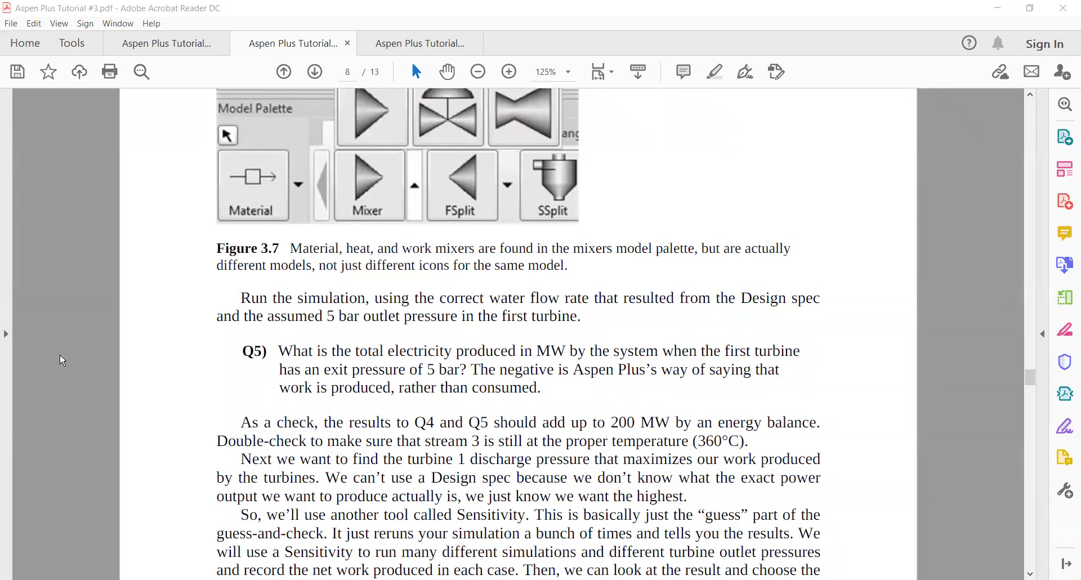
key(alt+Tab)
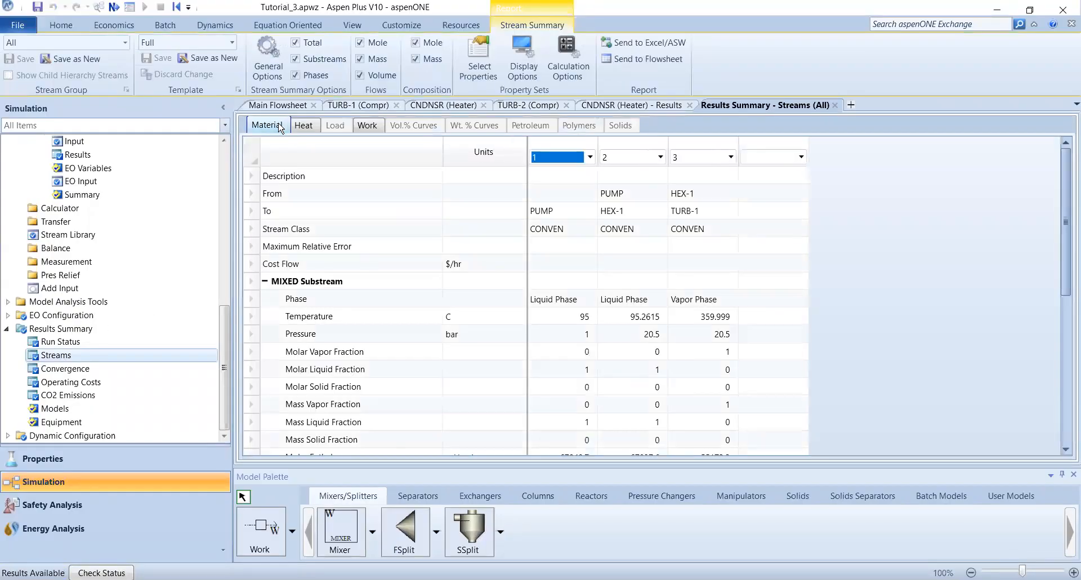
Display the work stream results and check the power of TOTAL-WR.
click(367, 127)
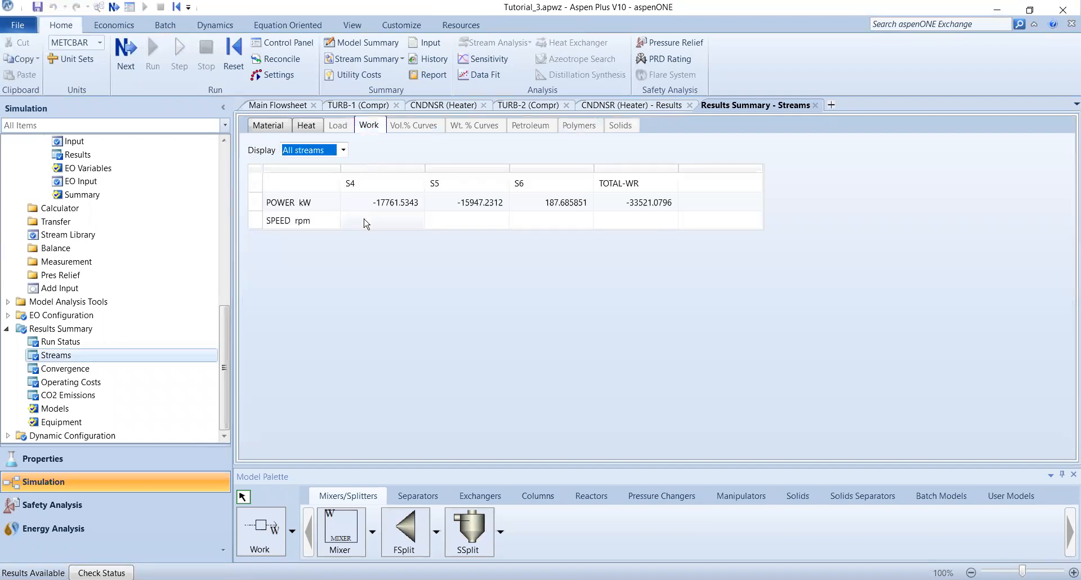
click(650, 210)
click(313, 210)
key(ctrl+c)
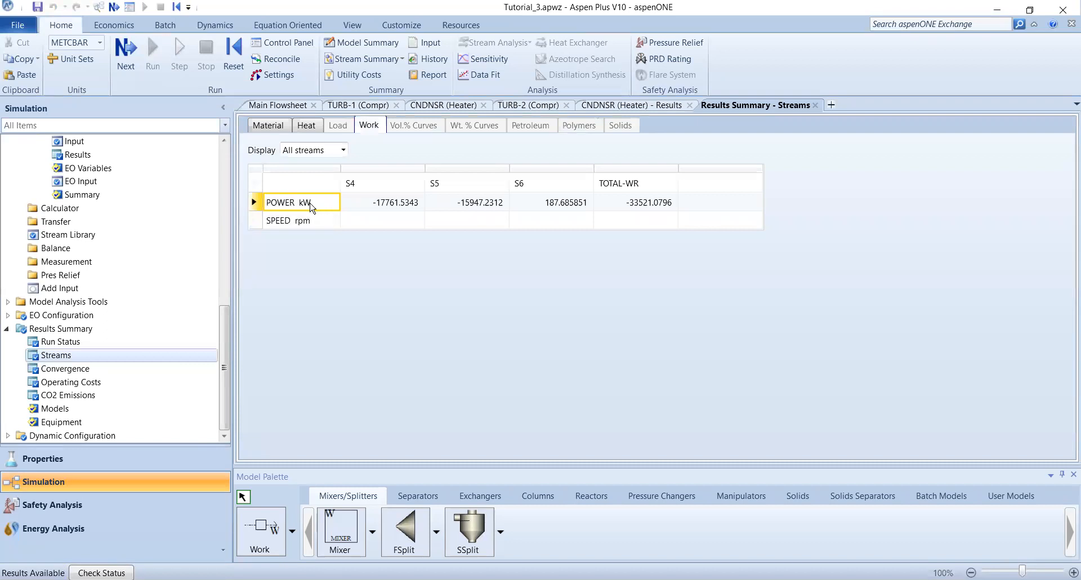
click(653, 202)
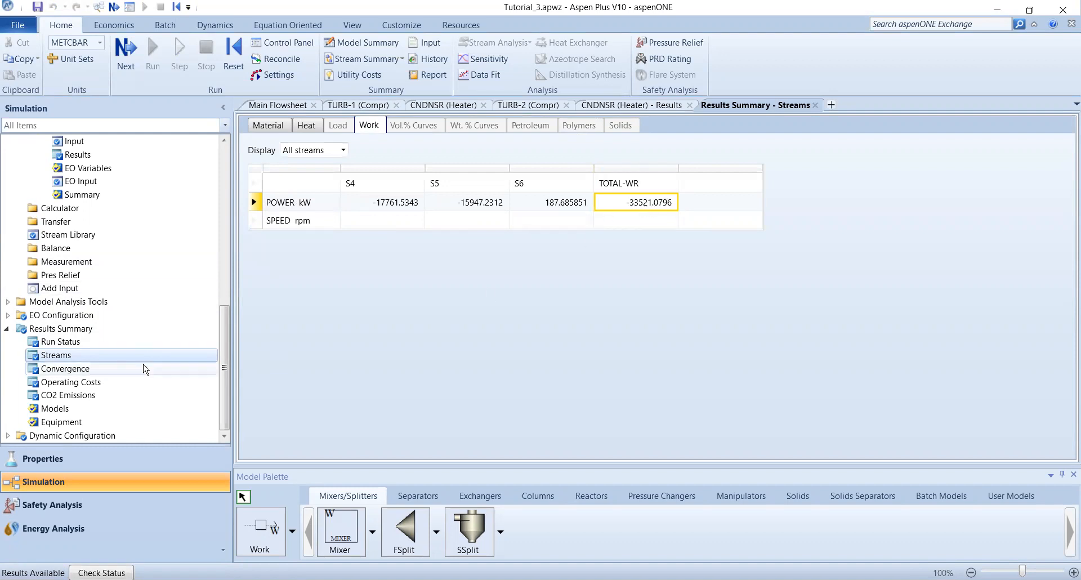
Collapse the Design Specs and Flowsheeting Options branches of the simulation tree.
scroll(145, 366, up, 4)
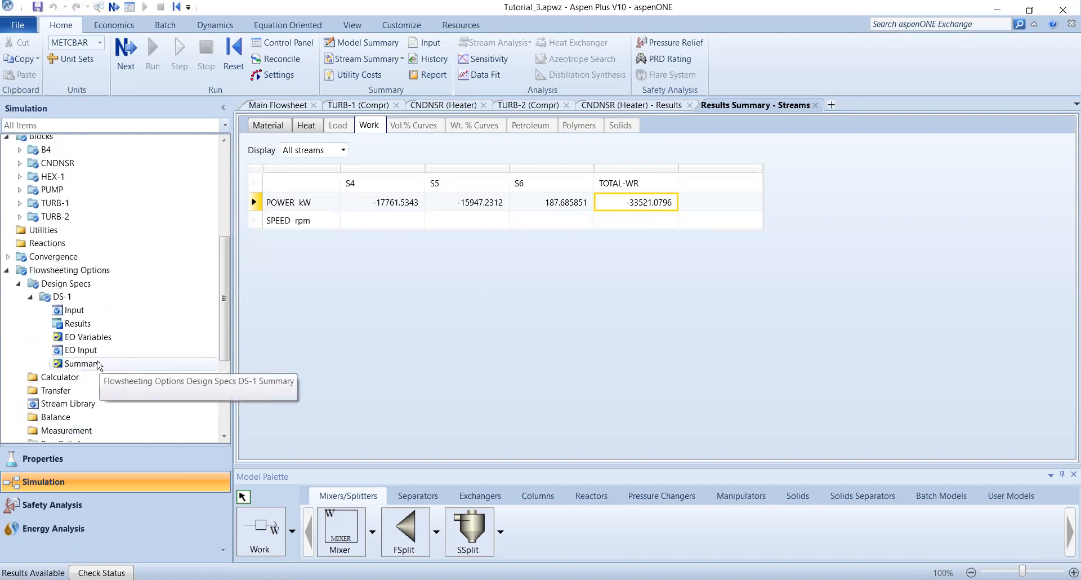
click(18, 284)
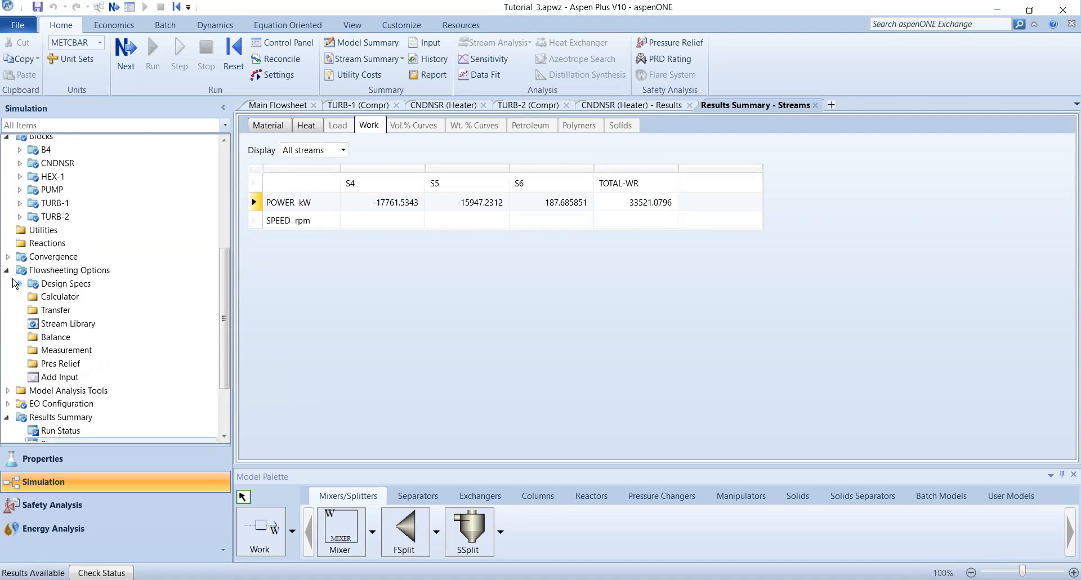
click(6, 273)
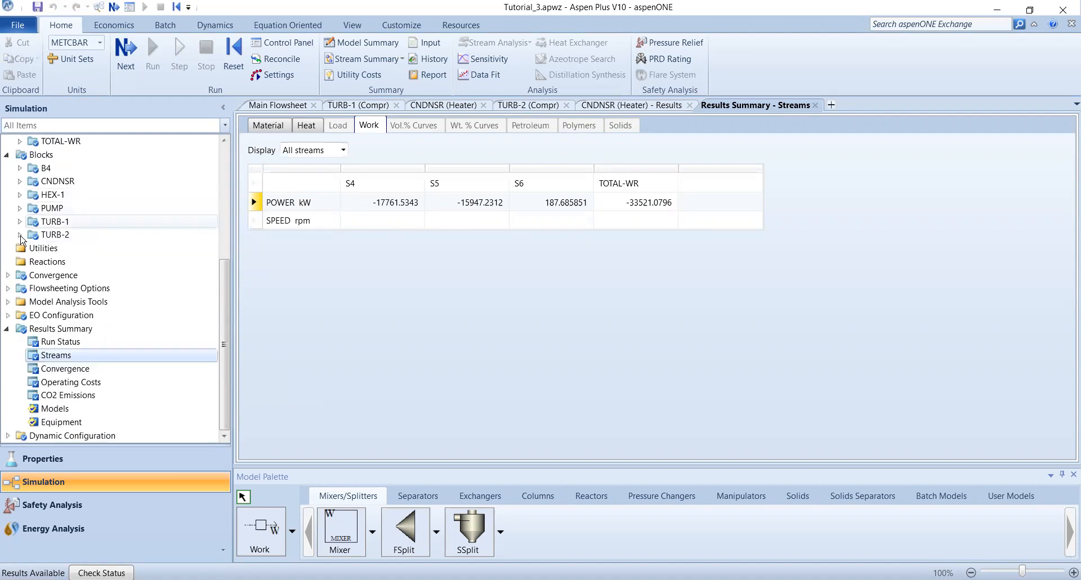
Open the results of the TOTAL-WR work stream and check its power and its calculation status.
scroll(54, 306, up, 4)
scroll(54, 306, down, 4)
scroll(54, 304, up, 5)
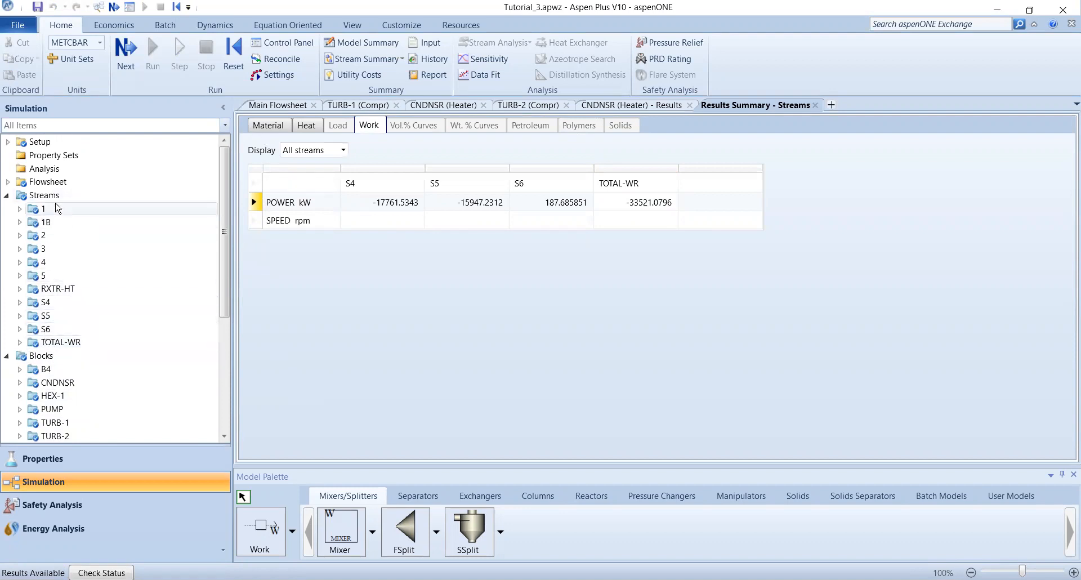
click(42, 339)
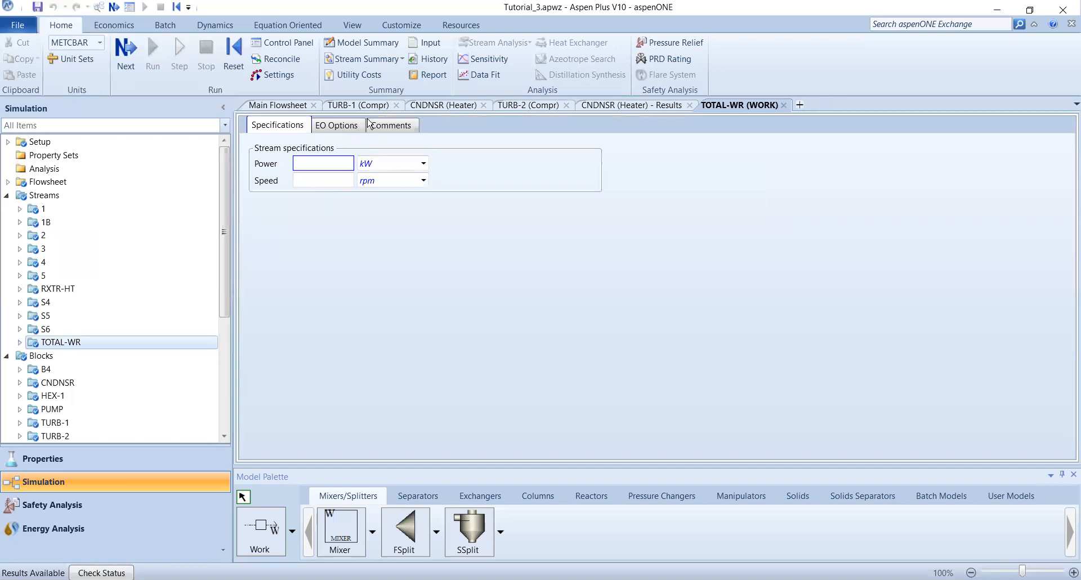
click(20, 343)
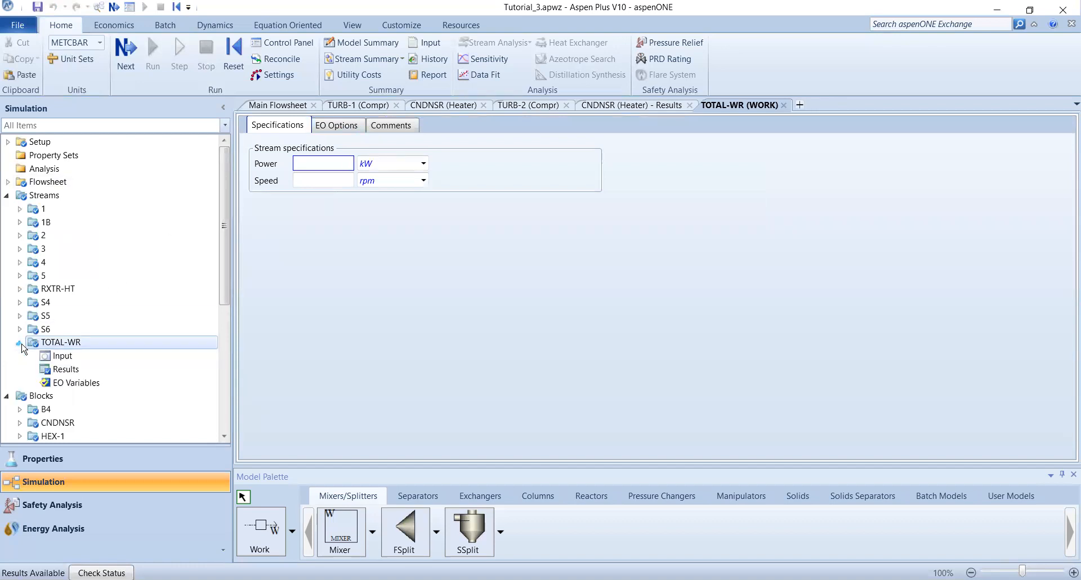
click(66, 369)
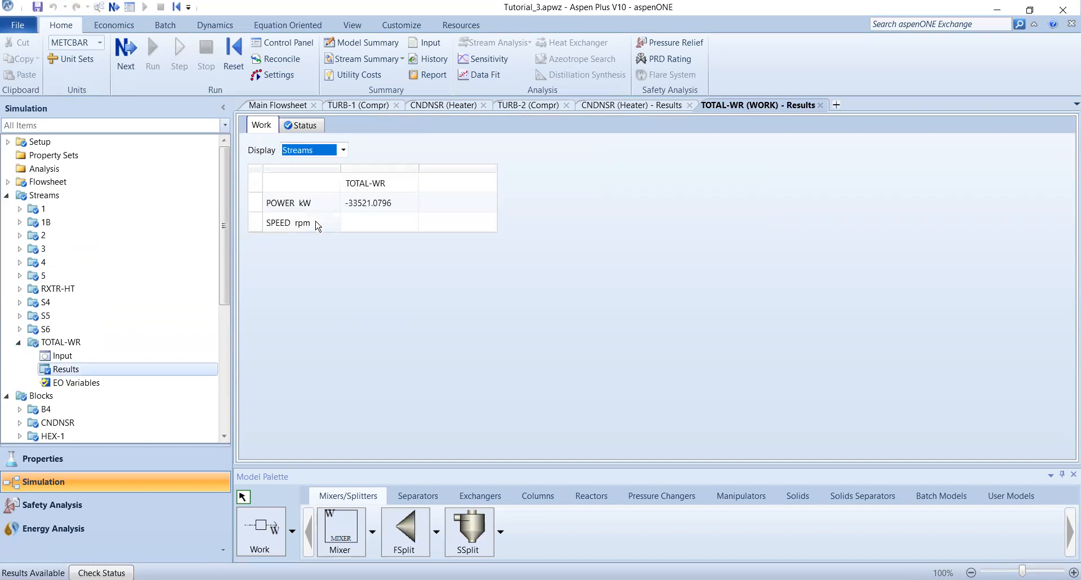
click(309, 209)
key(ctrl+c)
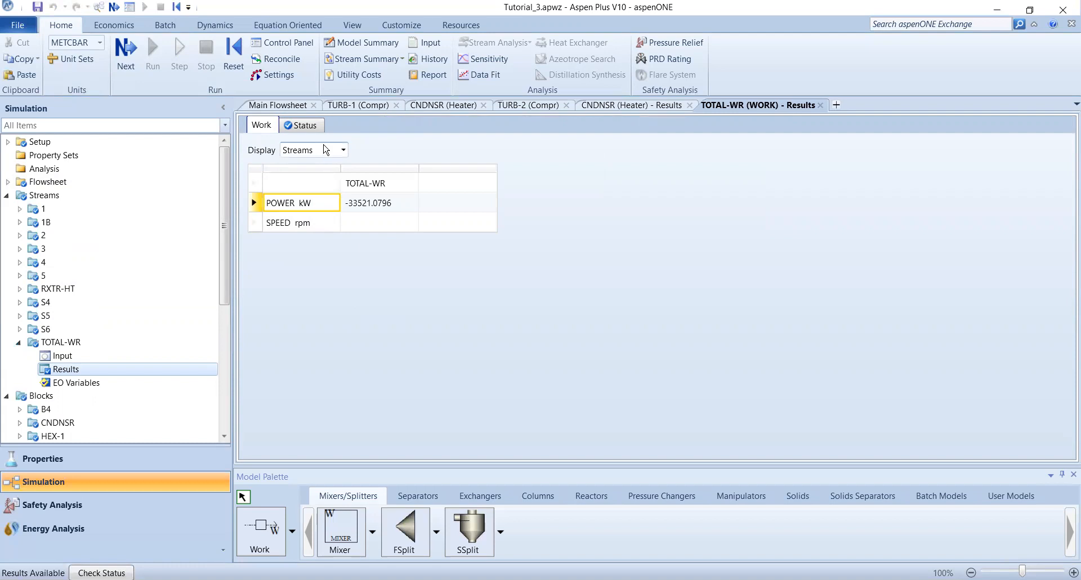
click(302, 125)
click(262, 125)
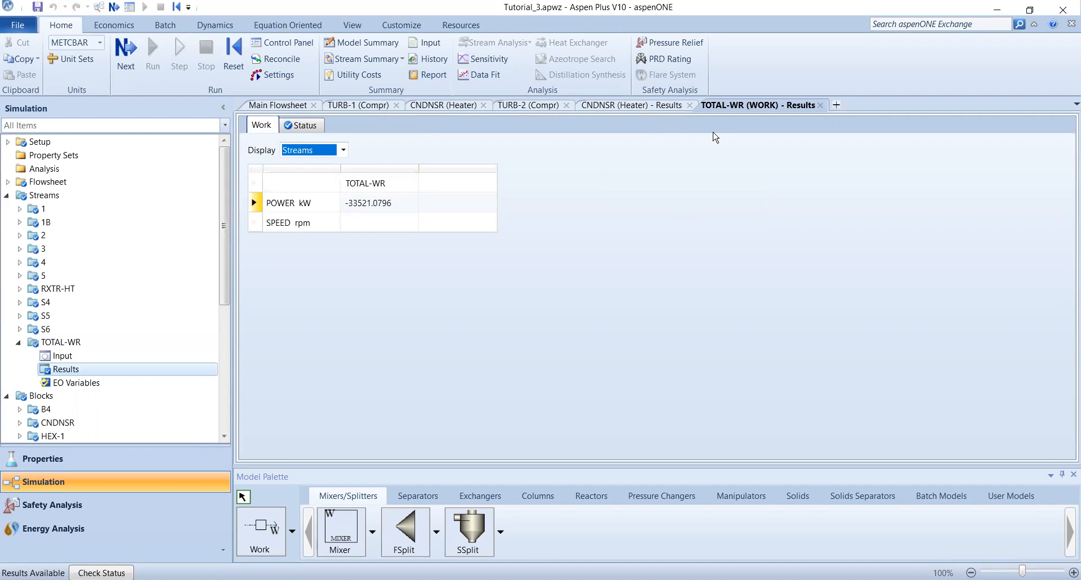
Switch to the tutorial PDF and read the energy balance check on Q4 and Q5 and the stream 3 temperature check.
key(alt+Tab)
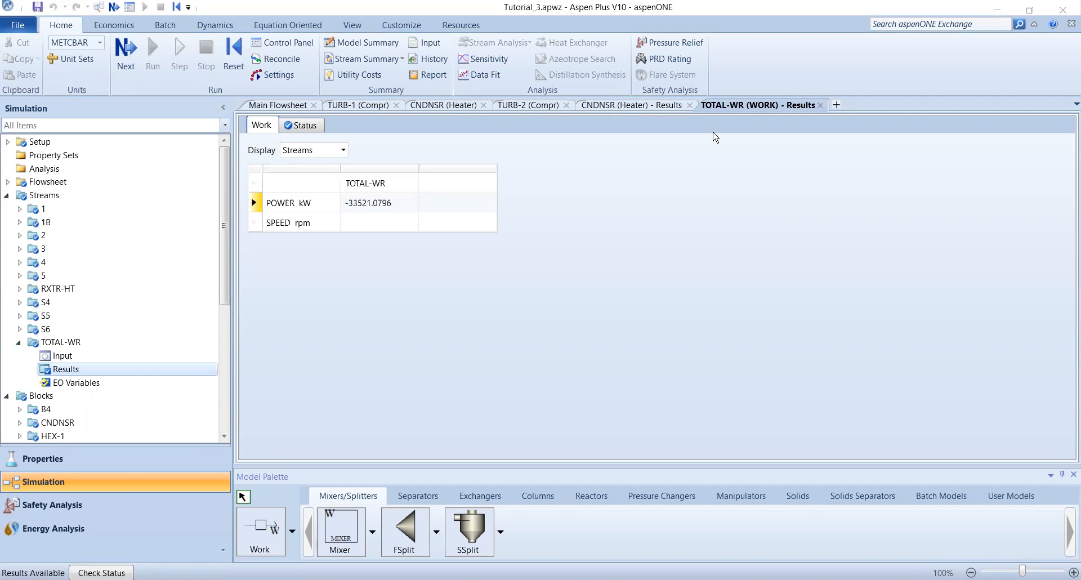
key(alt+Tab)
scroll(434, 299, down, 2)
drag(242, 313, 752, 333)
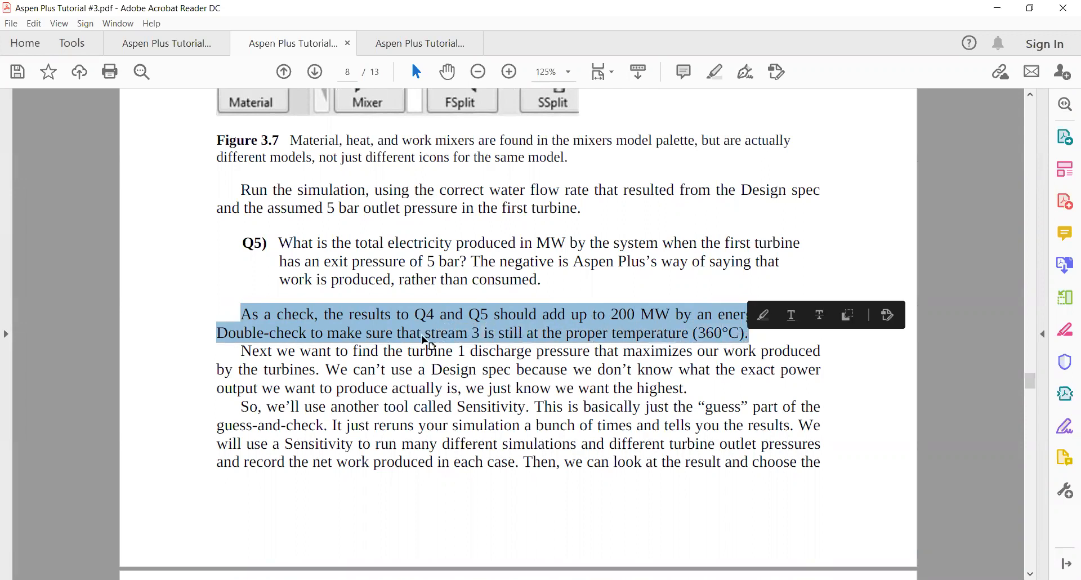
click(426, 340)
drag(241, 313, 668, 318)
click(346, 279)
Review question Q4 and question Q5 on total electricity produced in the tutorial PDF.
scroll(354, 338, up, 10)
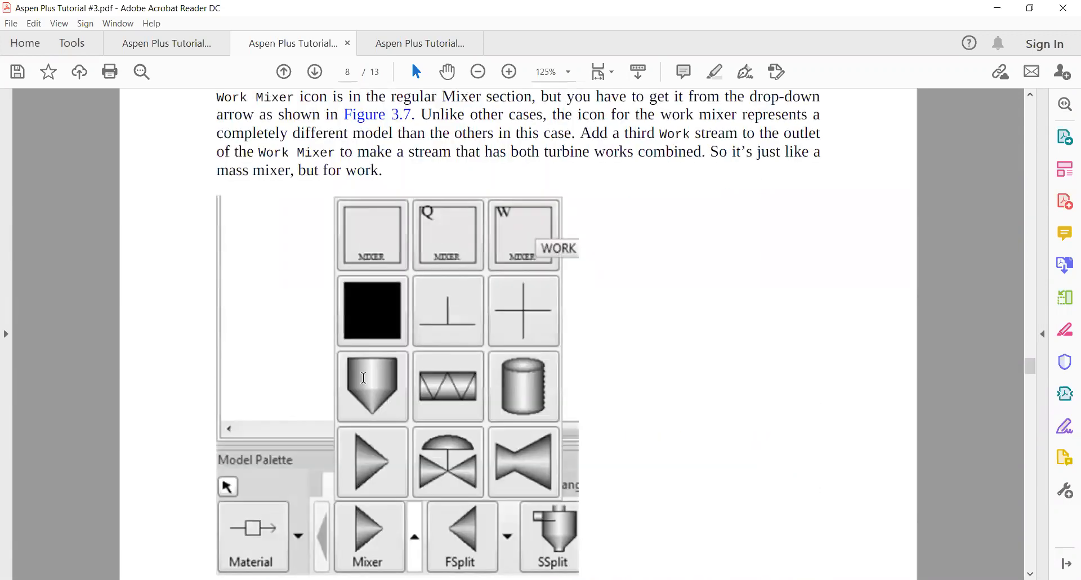
scroll(364, 378, up, 10)
drag(293, 374, 463, 401)
scroll(434, 444, down, 9)
scroll(435, 444, down, 10)
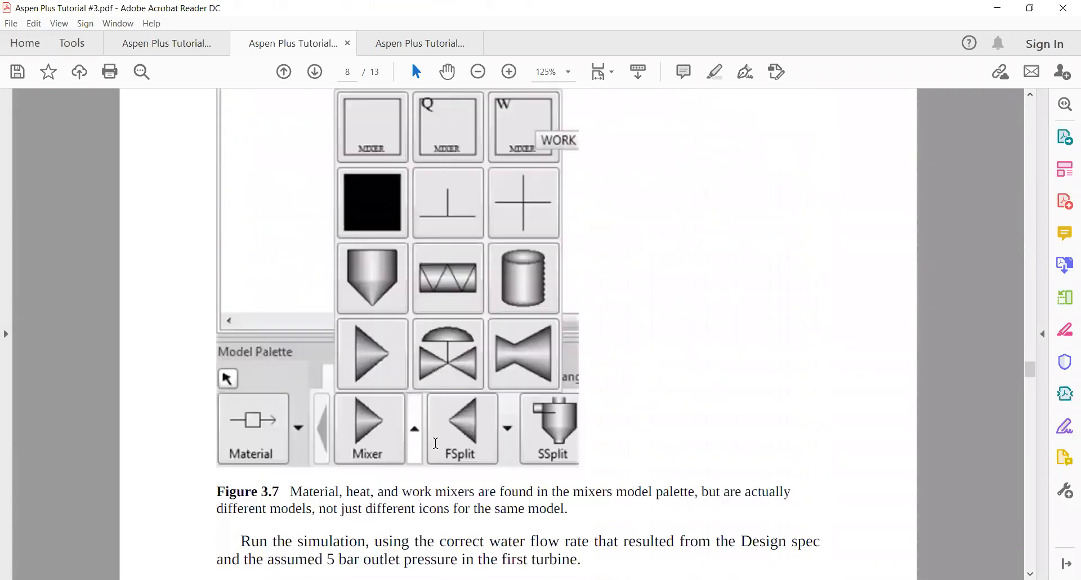
drag(292, 290, 524, 298)
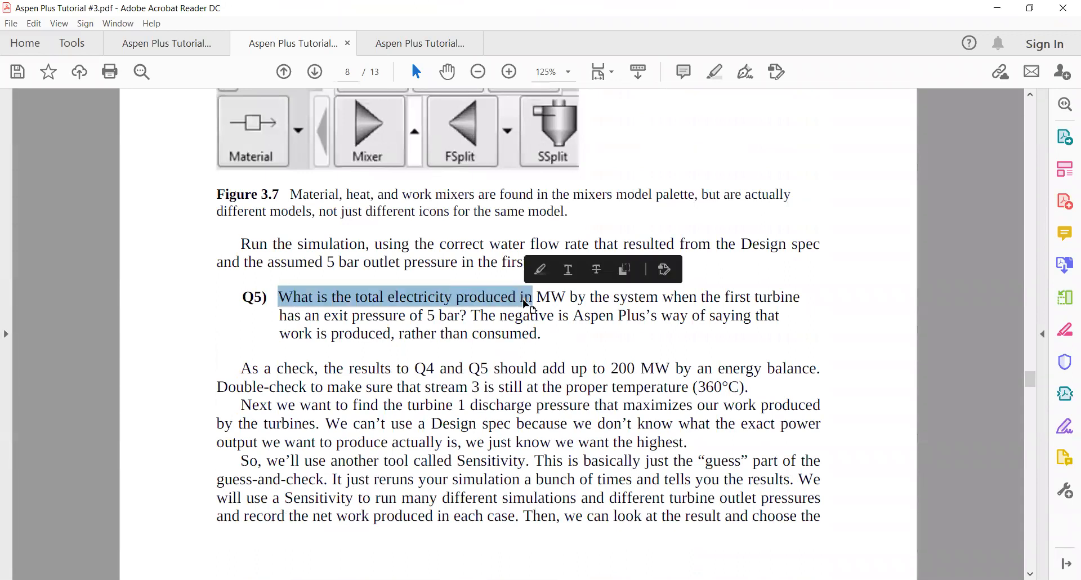
click(495, 334)
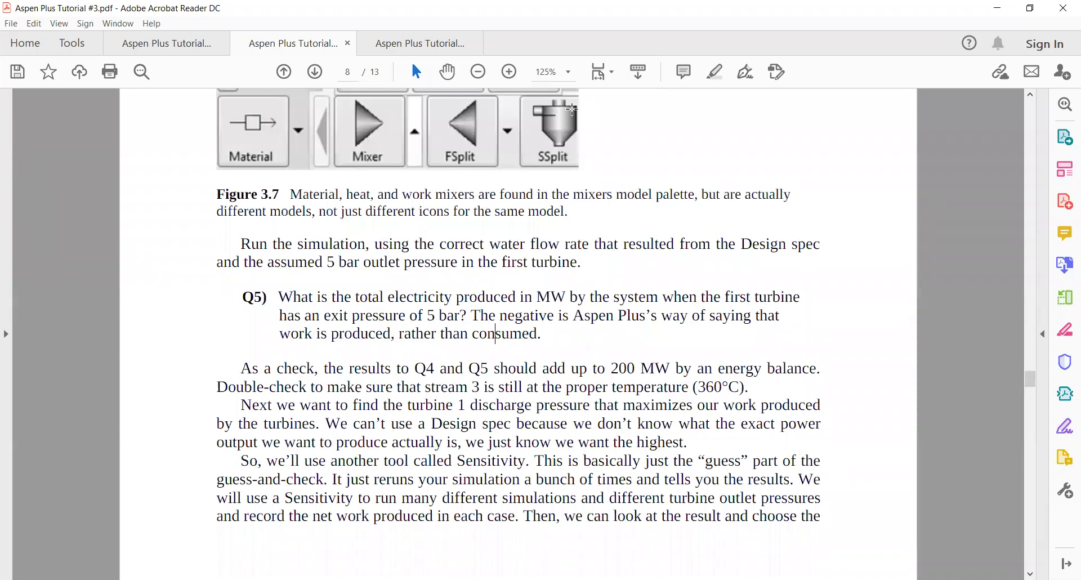
Return to Aspen Plus and open the results of the CNDNSR condenser block from the flowsheet.
key(alt+Tab)
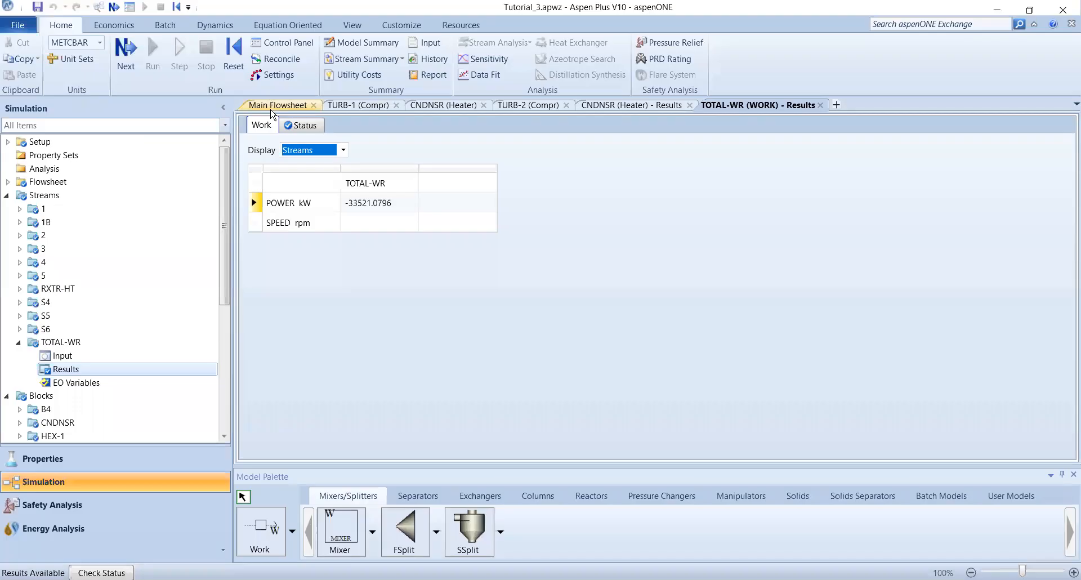
click(273, 104)
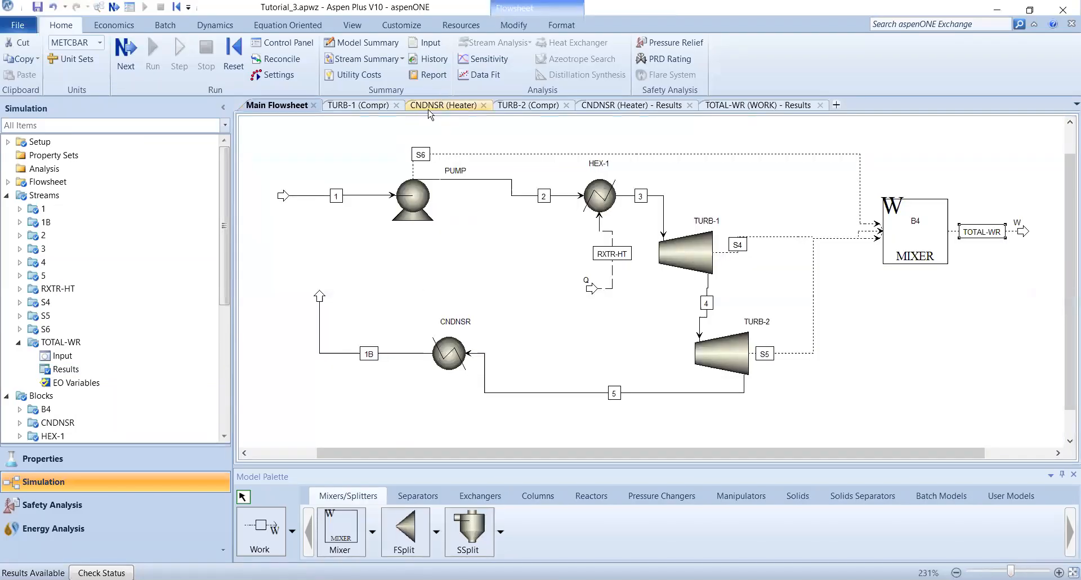
click(451, 365)
double_click(451, 365)
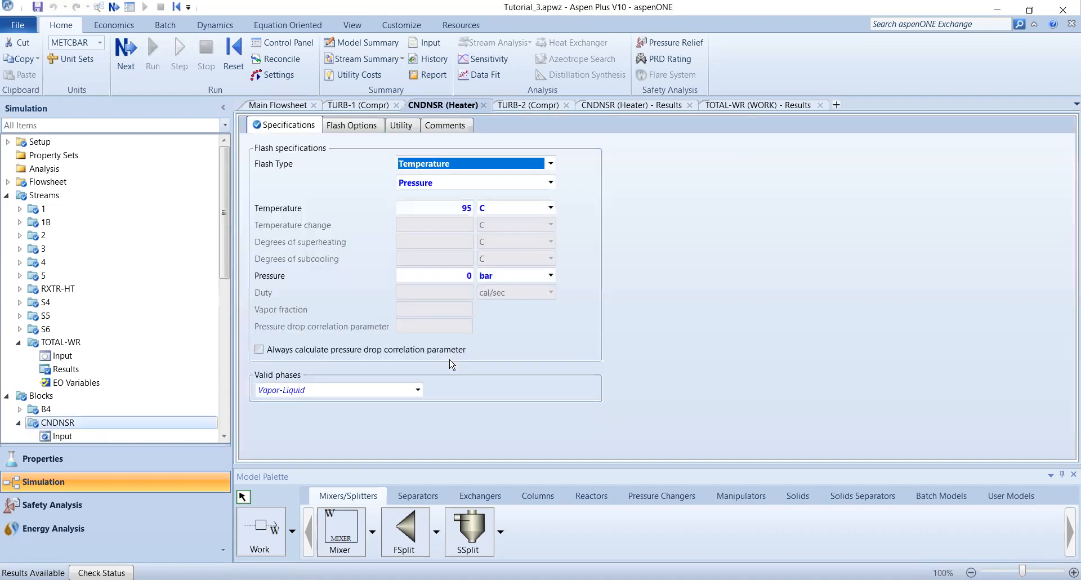
scroll(73, 395, down, 3)
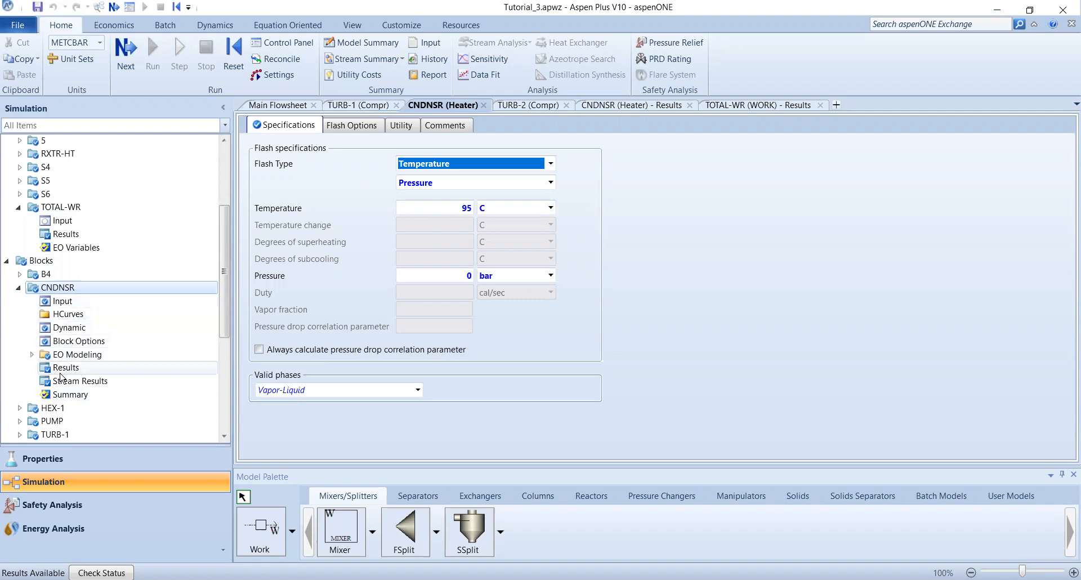
click(61, 372)
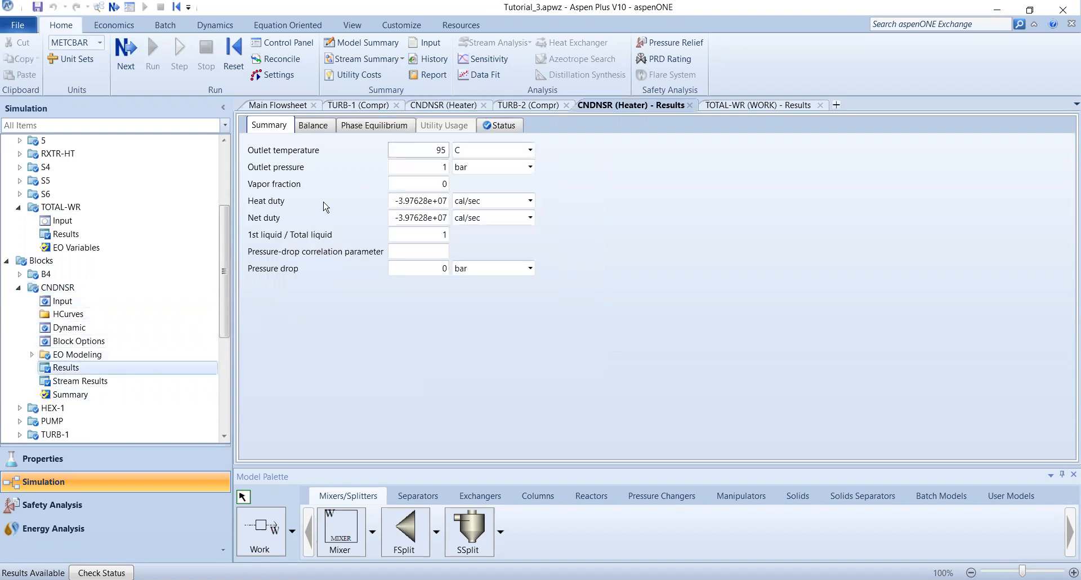
Set the unit of the condenser's heat duty result to MW.
click(500, 203)
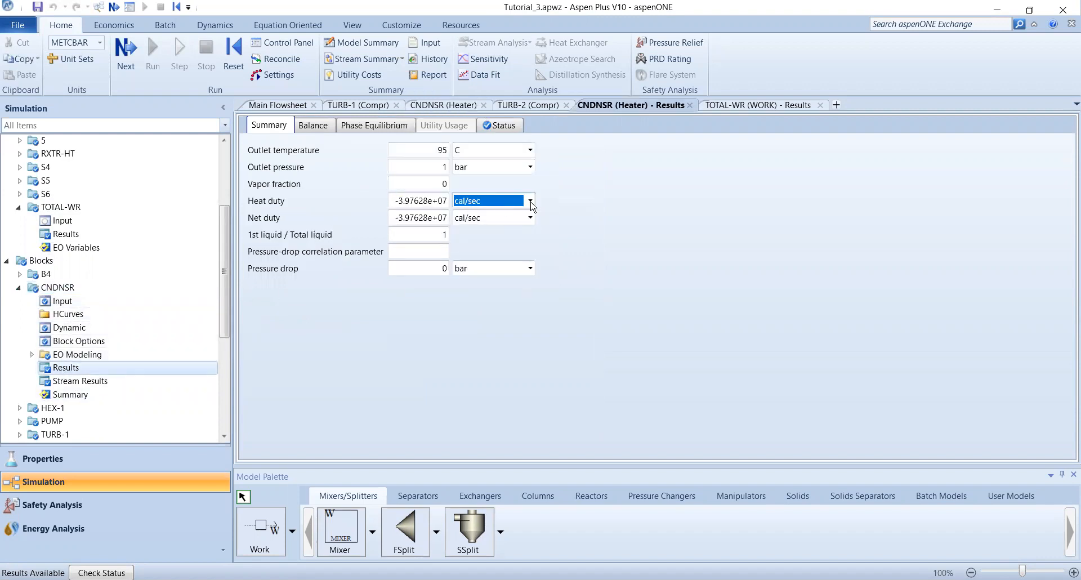
click(531, 201)
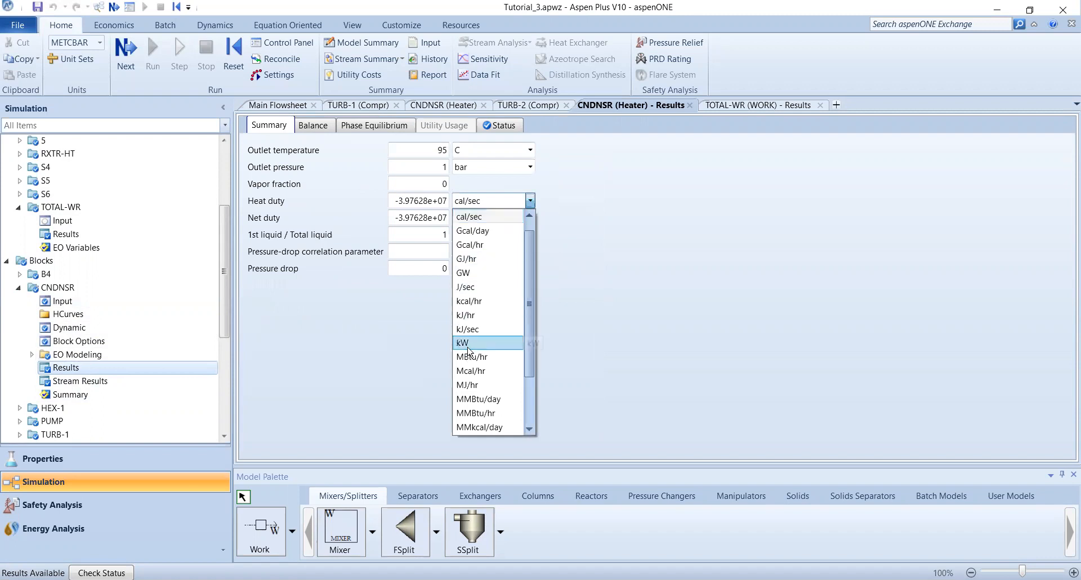
scroll(477, 307, down, 2)
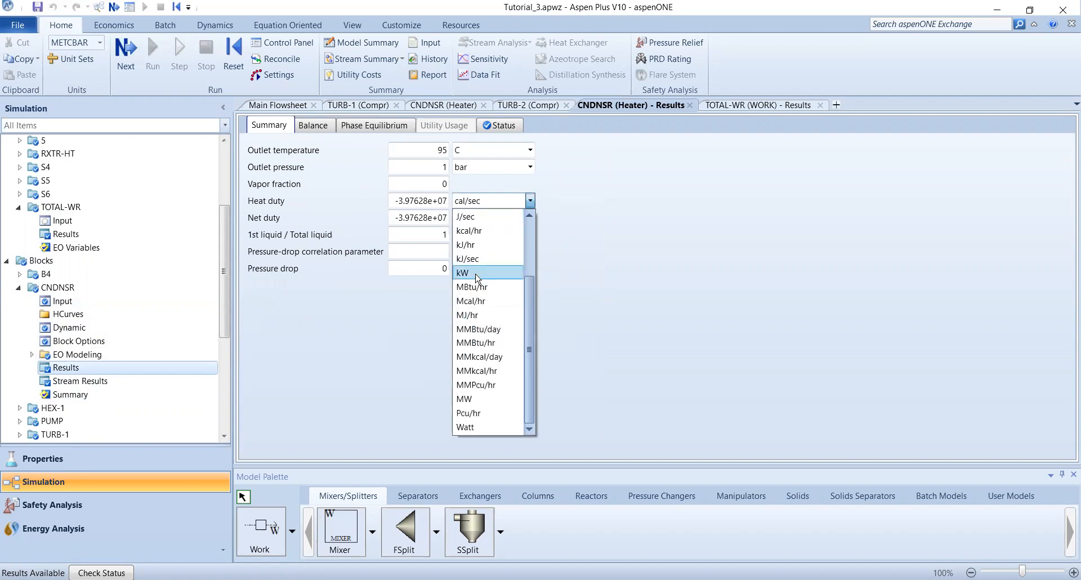
click(464, 398)
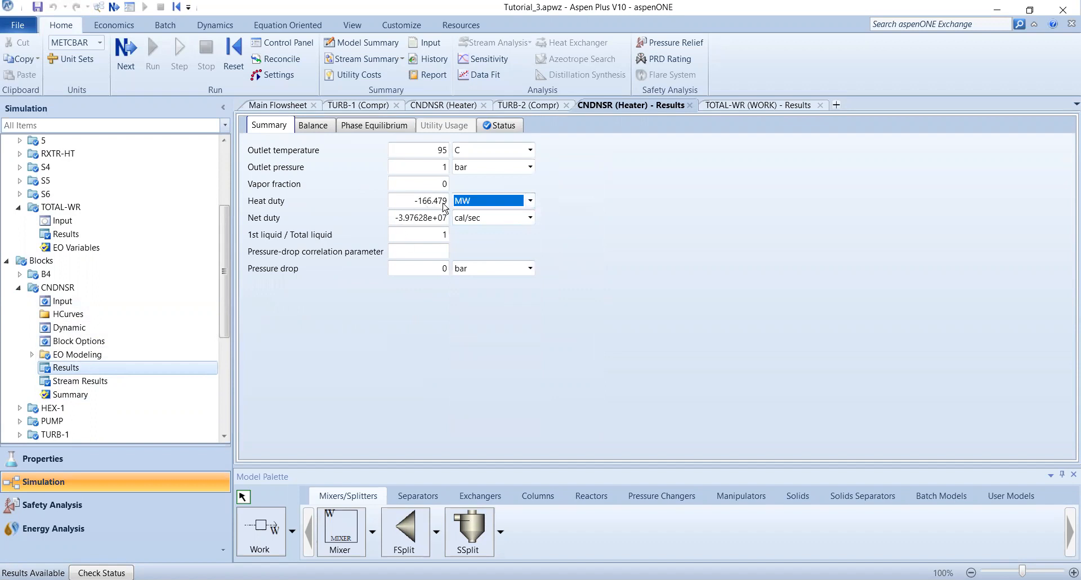
Compare the power of TOTAL-WR with the condenser's heat duty, also checking the work stream's options and status.
click(749, 106)
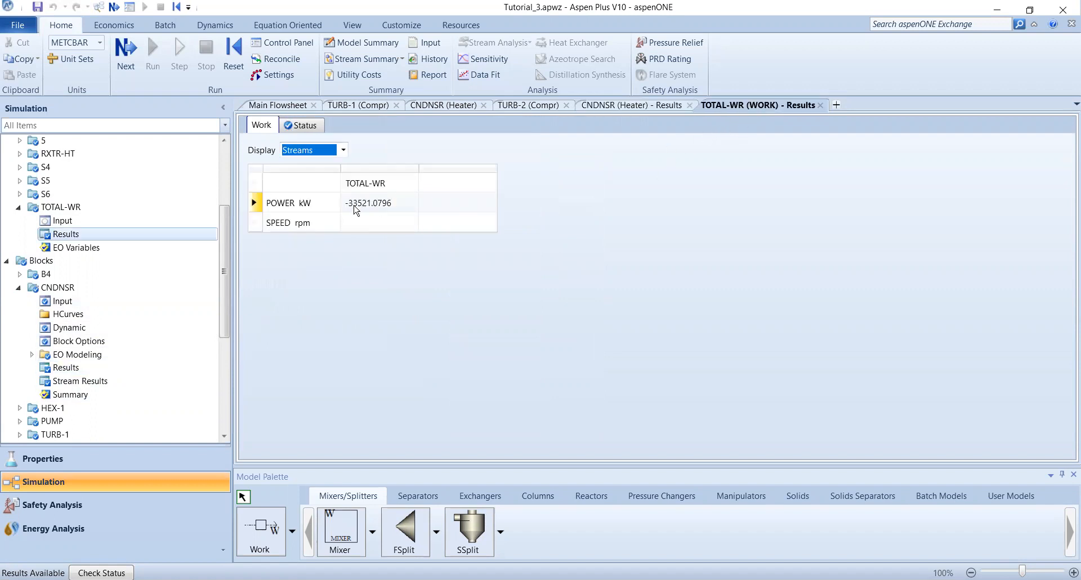
click(313, 209)
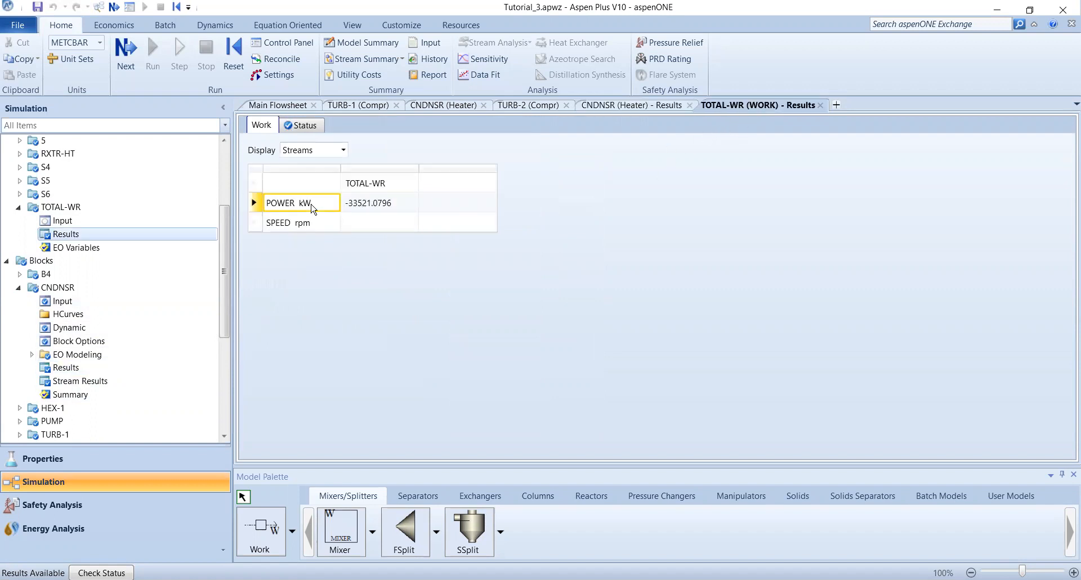
right_click(296, 204)
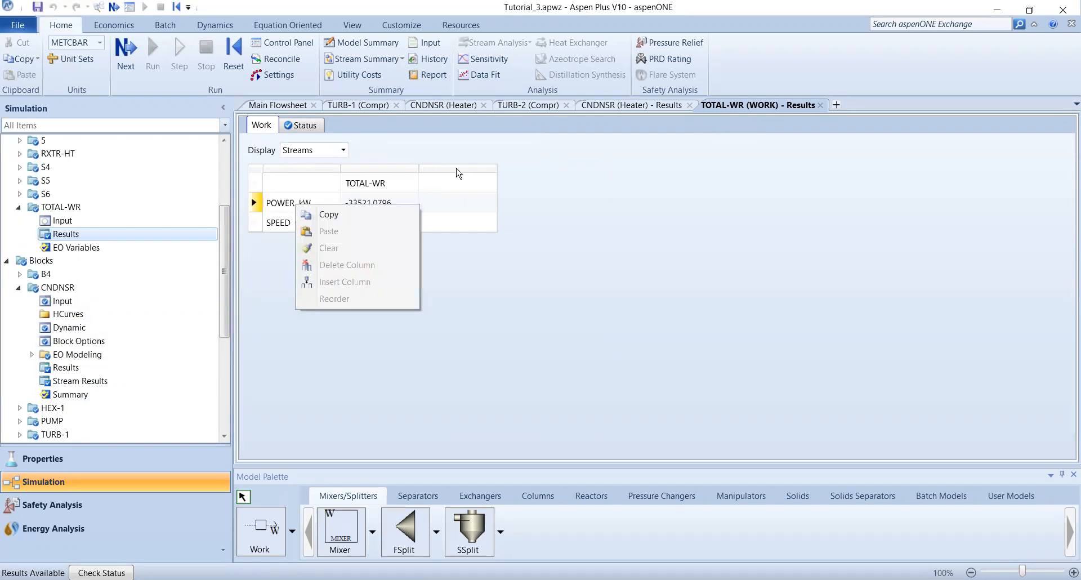
key(Escape)
click(302, 125)
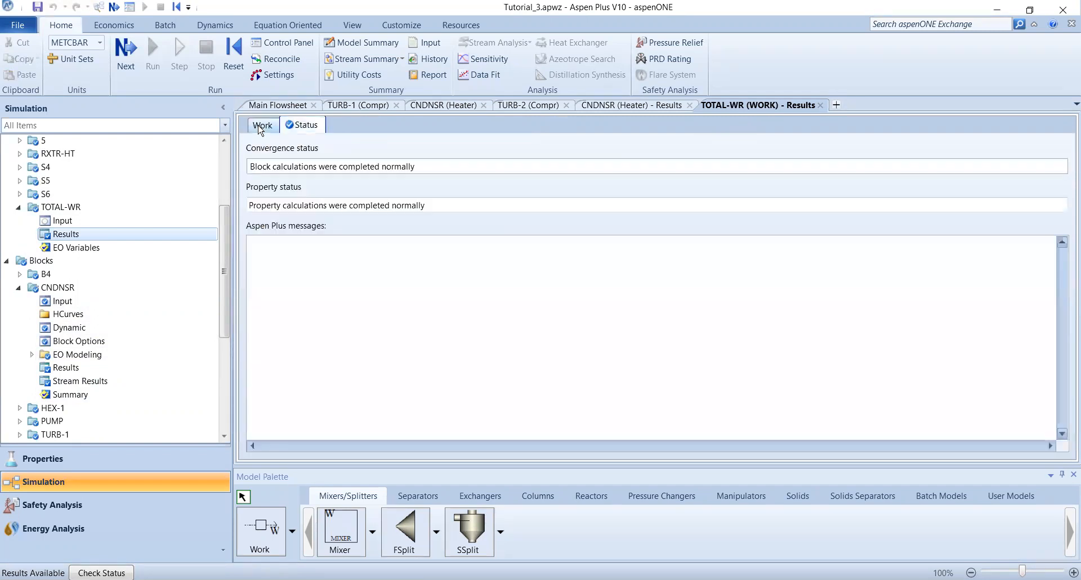
click(261, 127)
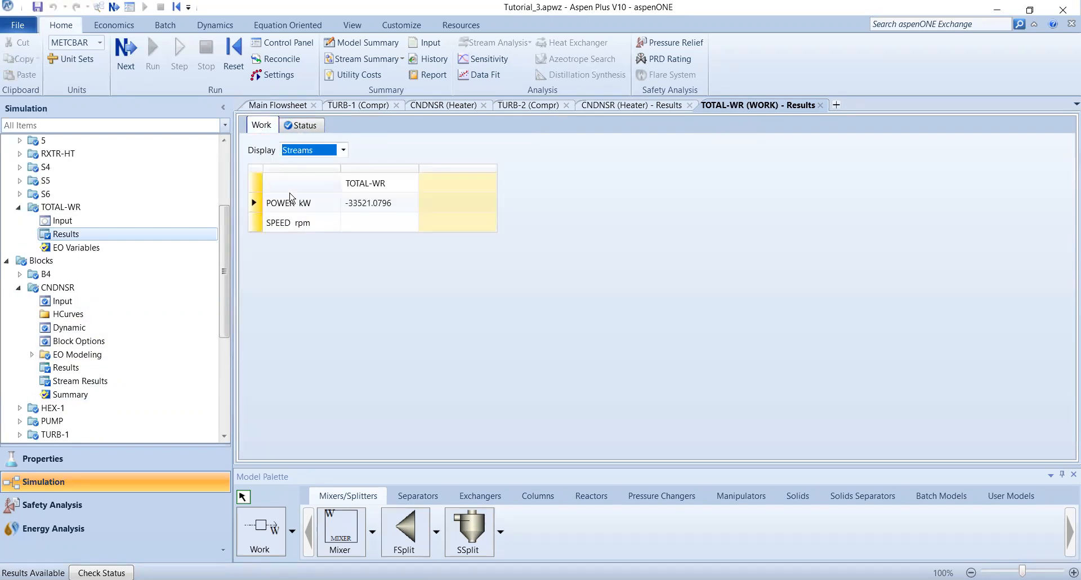
click(641, 107)
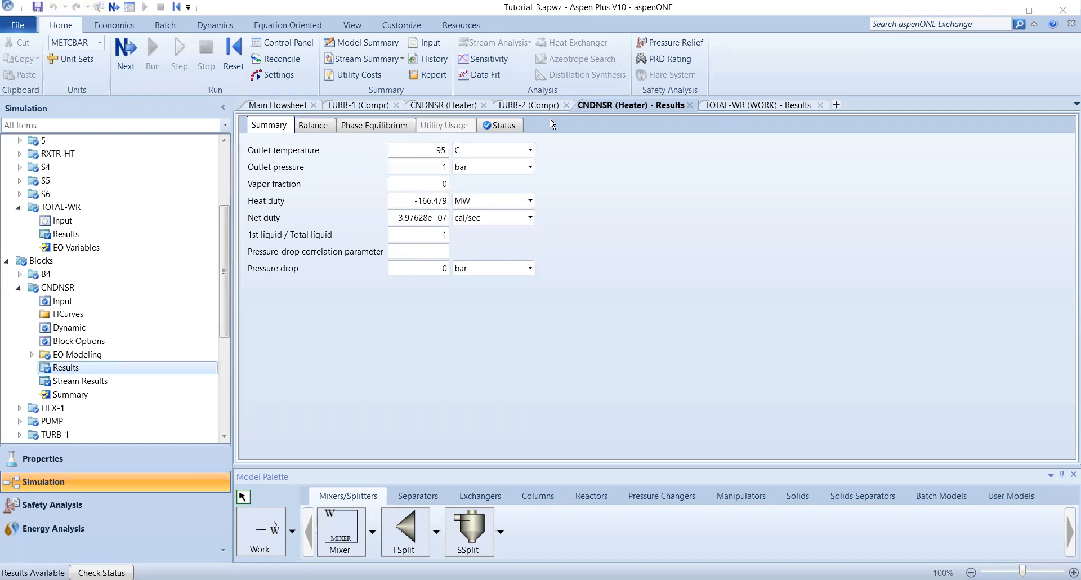
Switch to the tutorial PDF and read the passage on finding the turbine 1 discharge pressure that maximizes the work produced.
key(alt+Tab)
scroll(337, 400, down, 2)
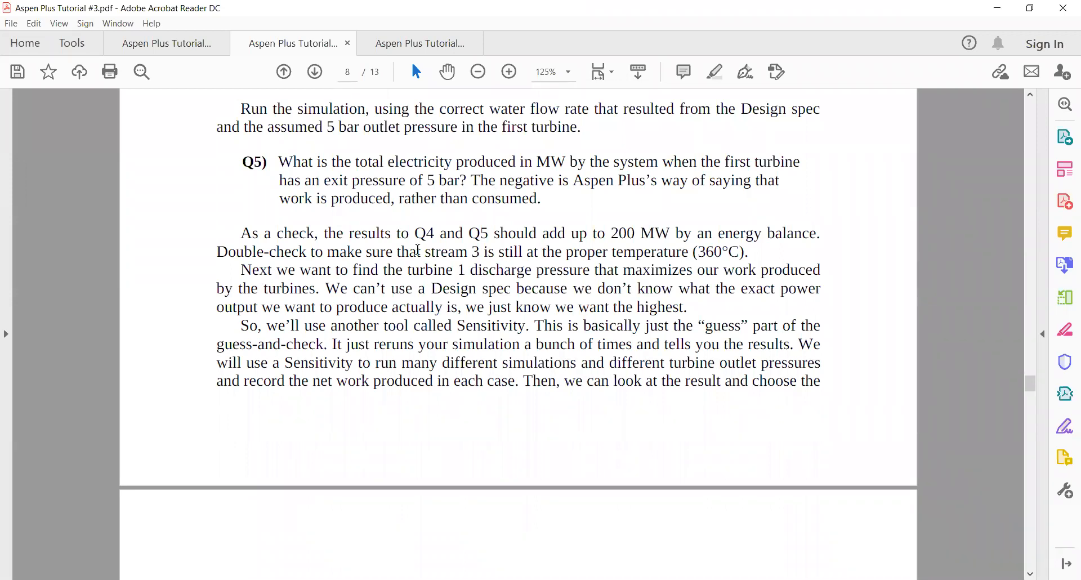
drag(240, 271, 322, 290)
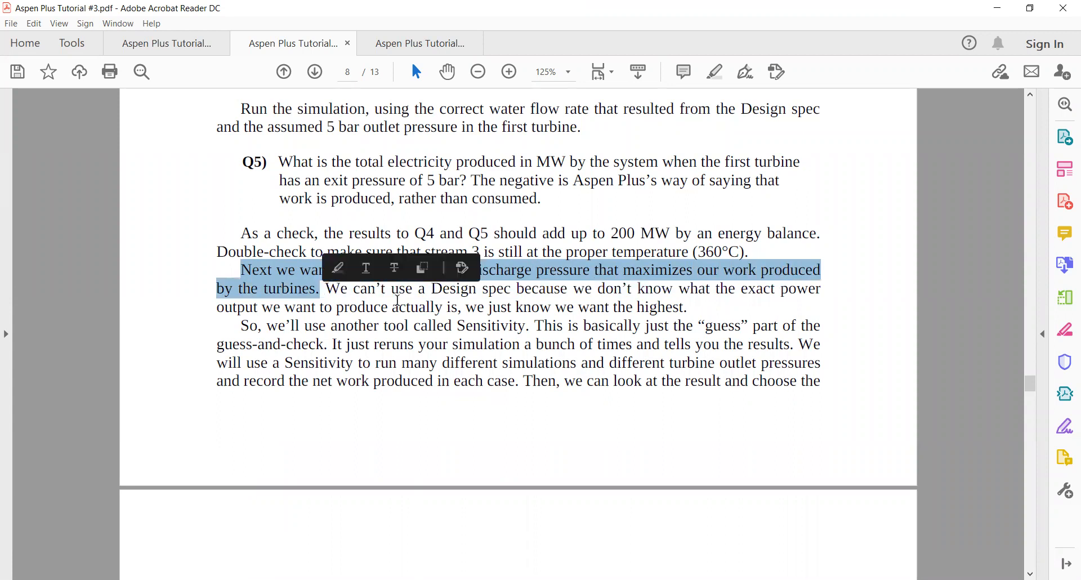
Highlight the sentence on finding the turbine 1 discharge pressure and read the passage introducing the Sensitivity tool.
click(714, 72)
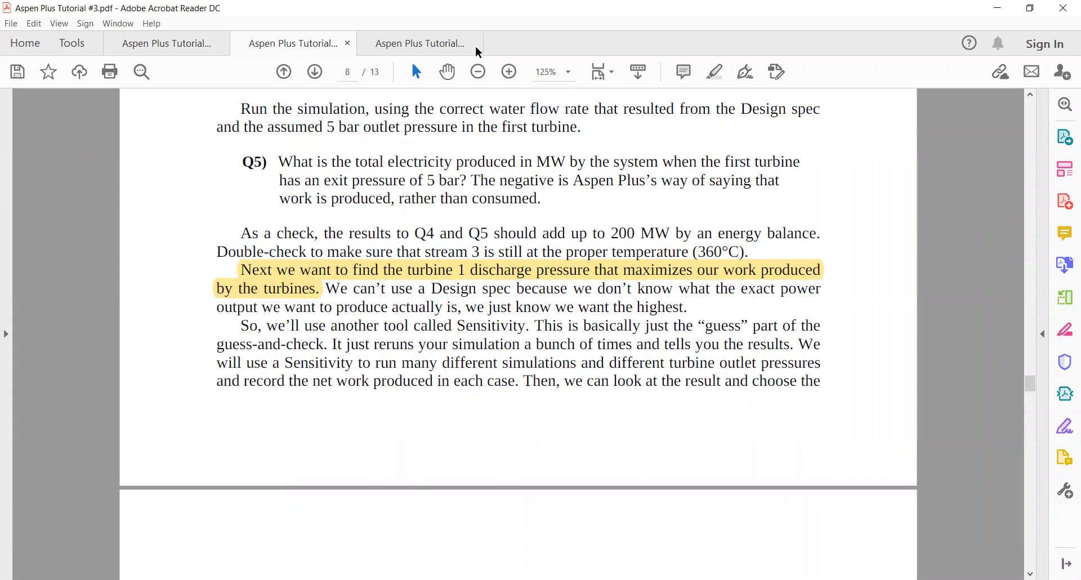
drag(597, 290, 577, 315)
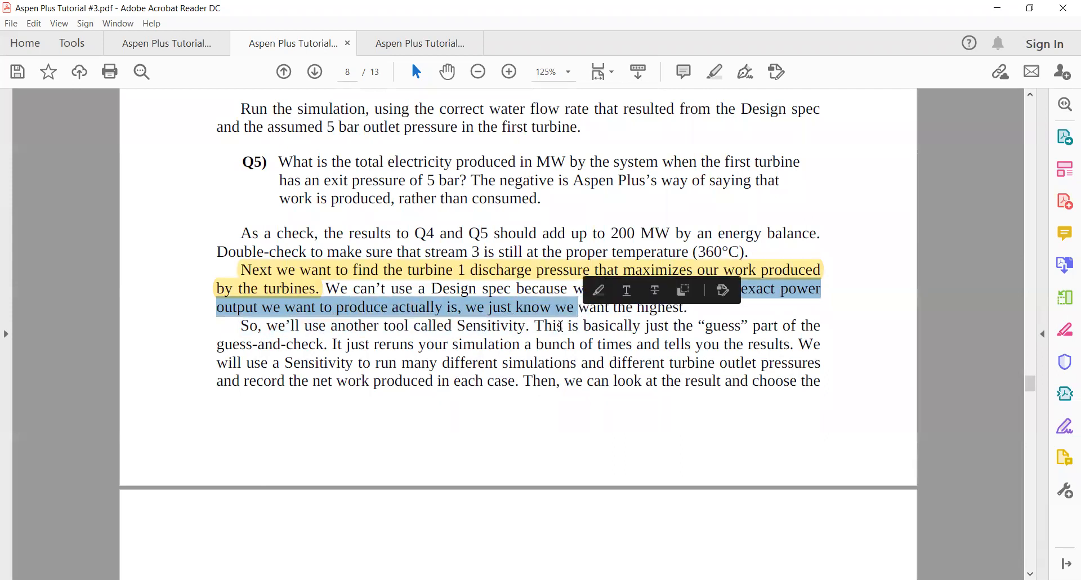
click(532, 344)
scroll(330, 342, down, 3)
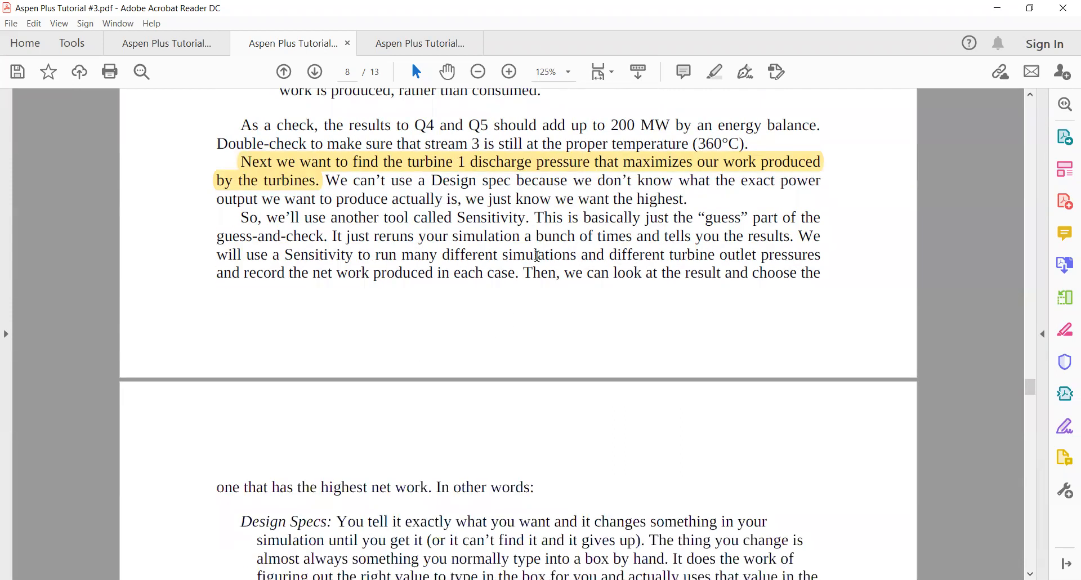
drag(544, 220, 393, 241)
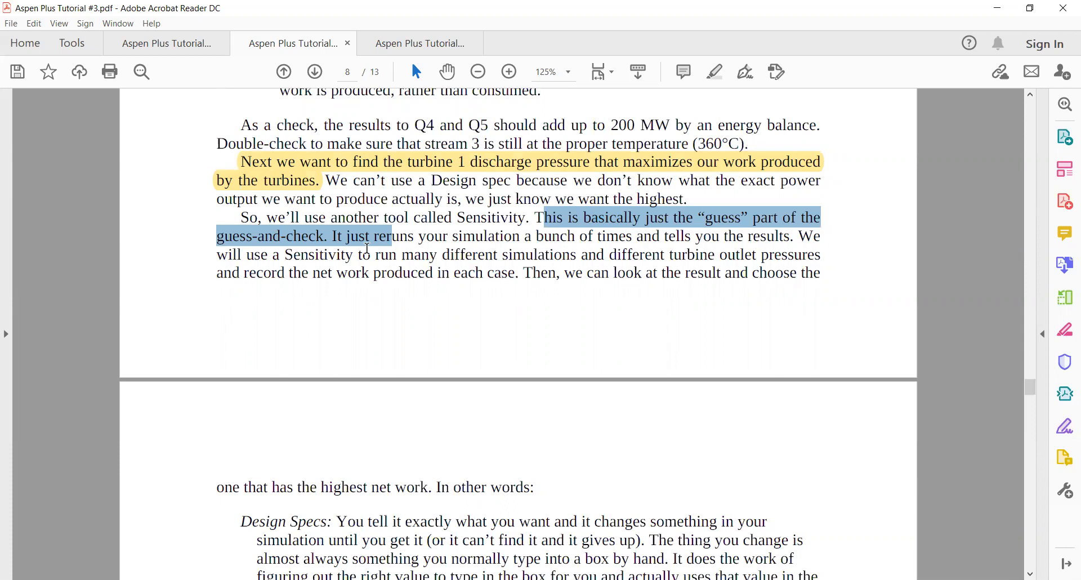
Highlight the Design Specs and Sensitivity definitions on page 9 and read the instruction for making a new Sensitivity.
scroll(379, 284, down, 5)
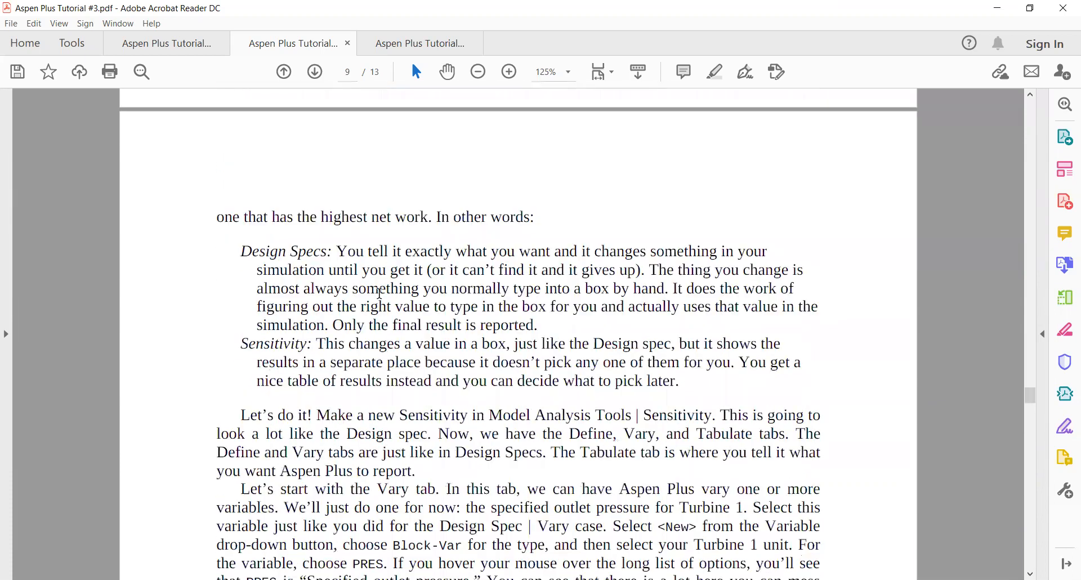
drag(238, 252, 663, 386)
click(304, 371)
drag(233, 251, 676, 385)
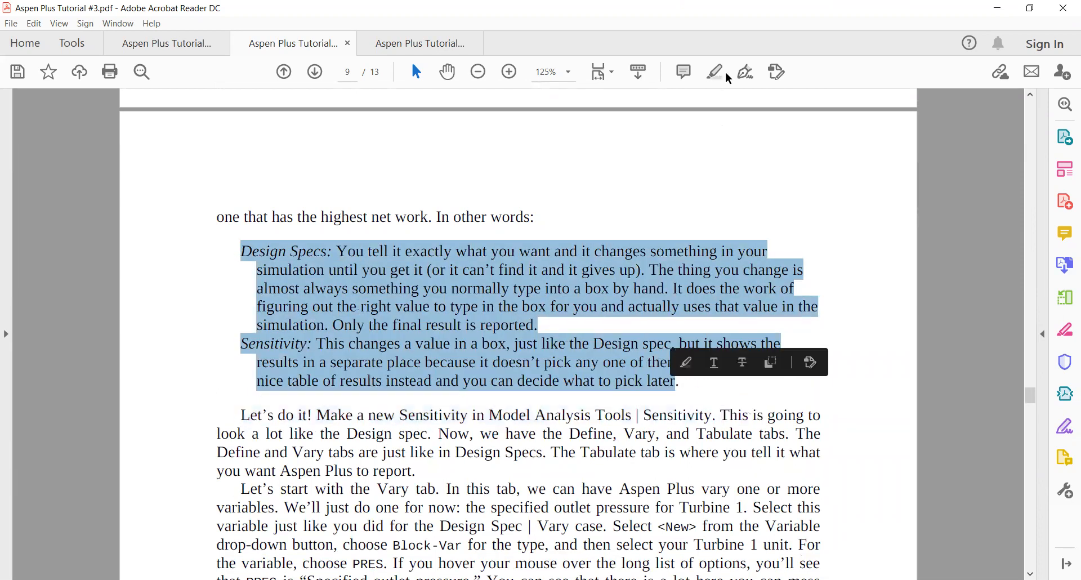
click(715, 82)
scroll(233, 280, down, 2)
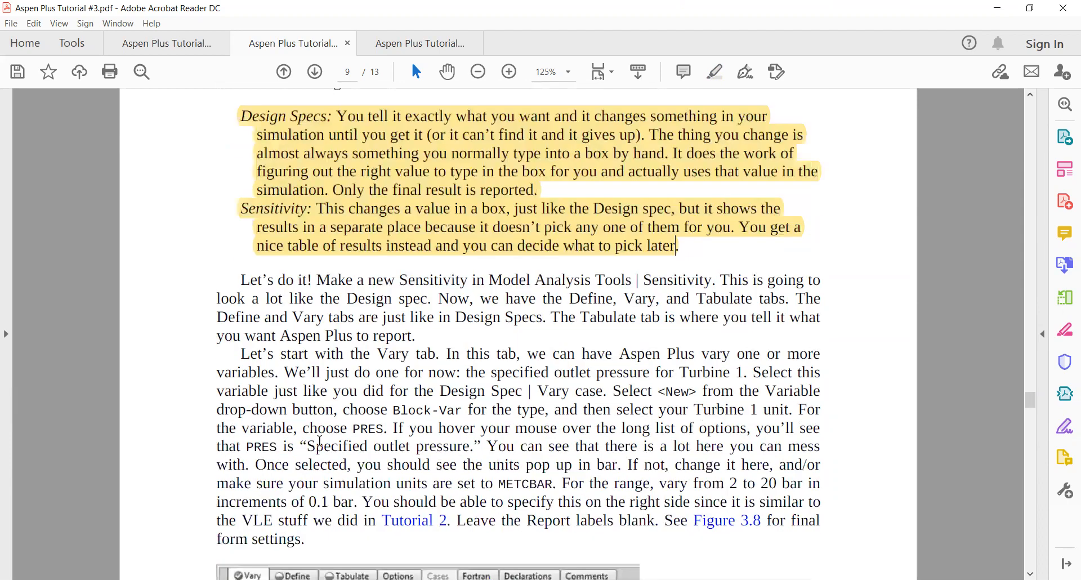
drag(316, 280, 695, 280)
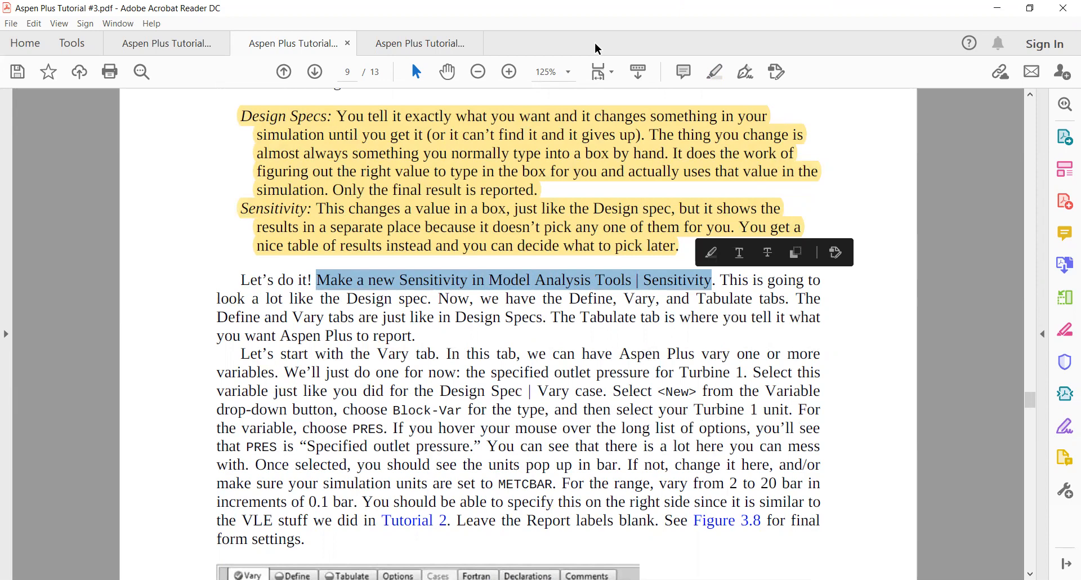
Switch to Aspen Plus and collapse the Blocks, Streams and Results Summary branches of the simulation tree.
key(alt+Tab)
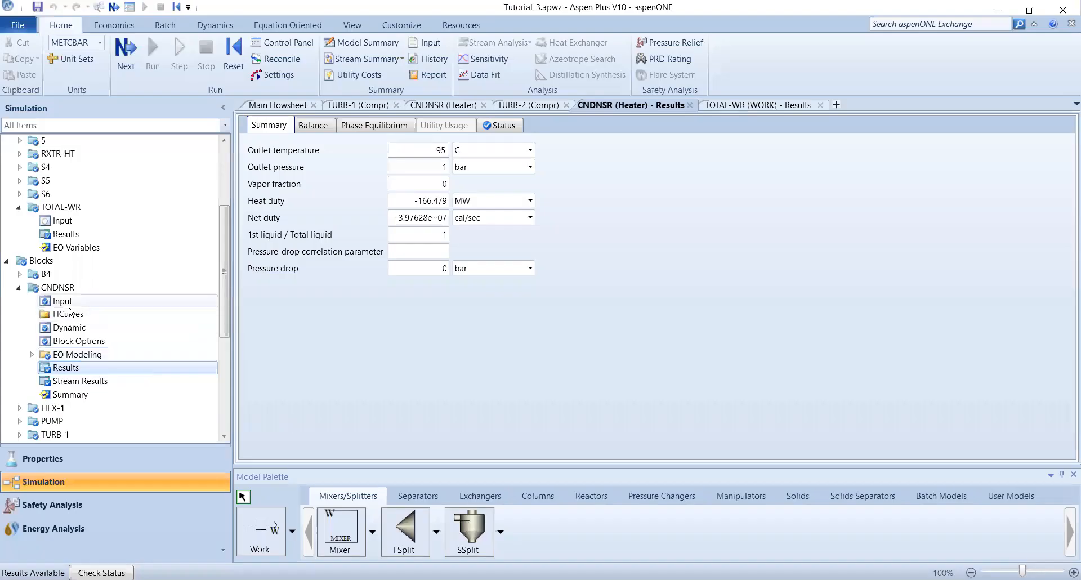
click(17, 290)
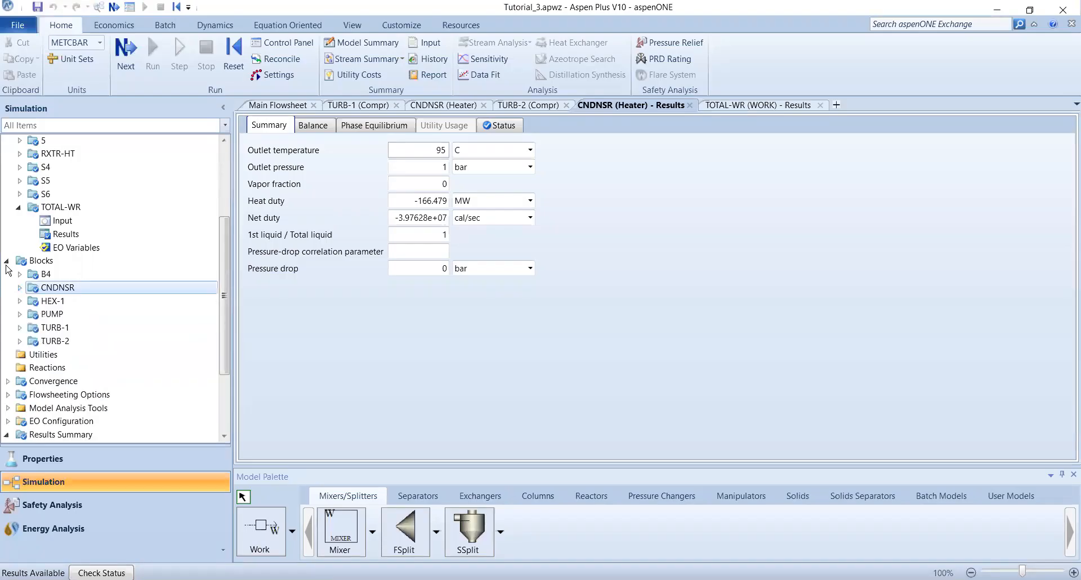
click(6, 260)
scroll(14, 236, up, 3)
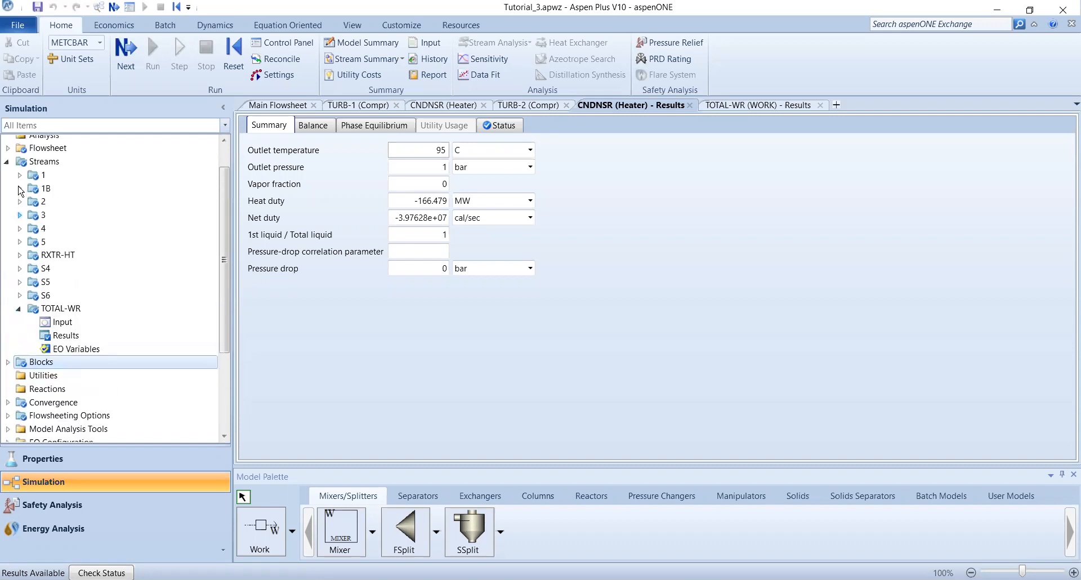
scroll(19, 190, up, 1)
click(8, 196)
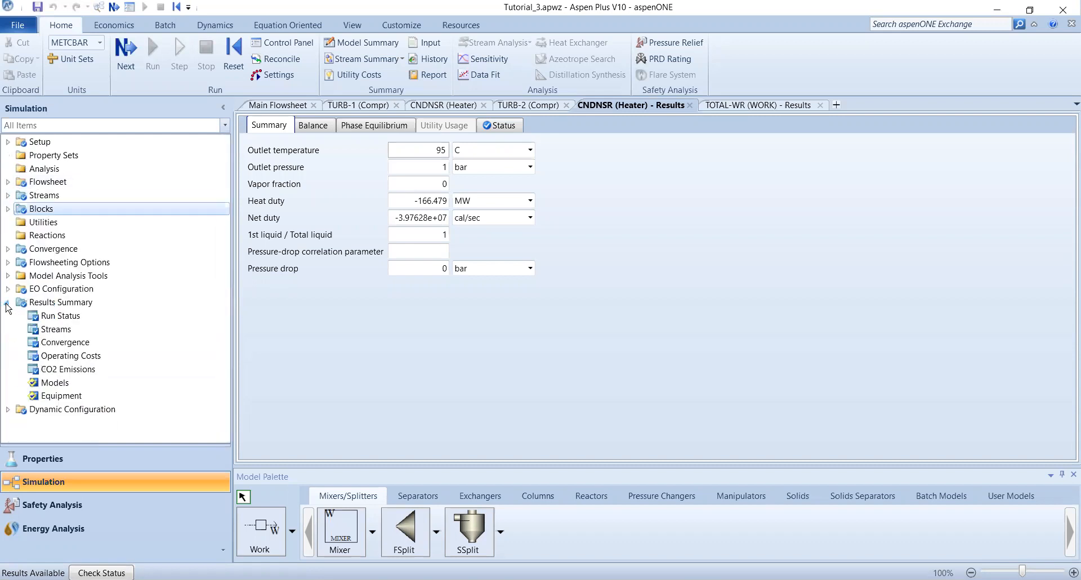
click(7, 304)
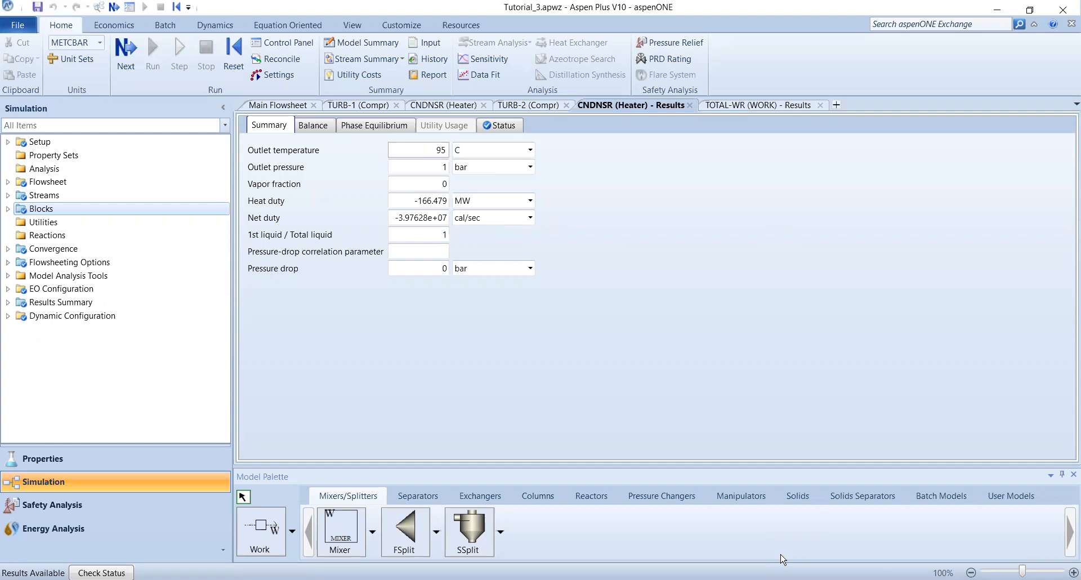
Create a new sensitivity analysis with the ID S-1 under Model Analysis Tools.
click(7, 275)
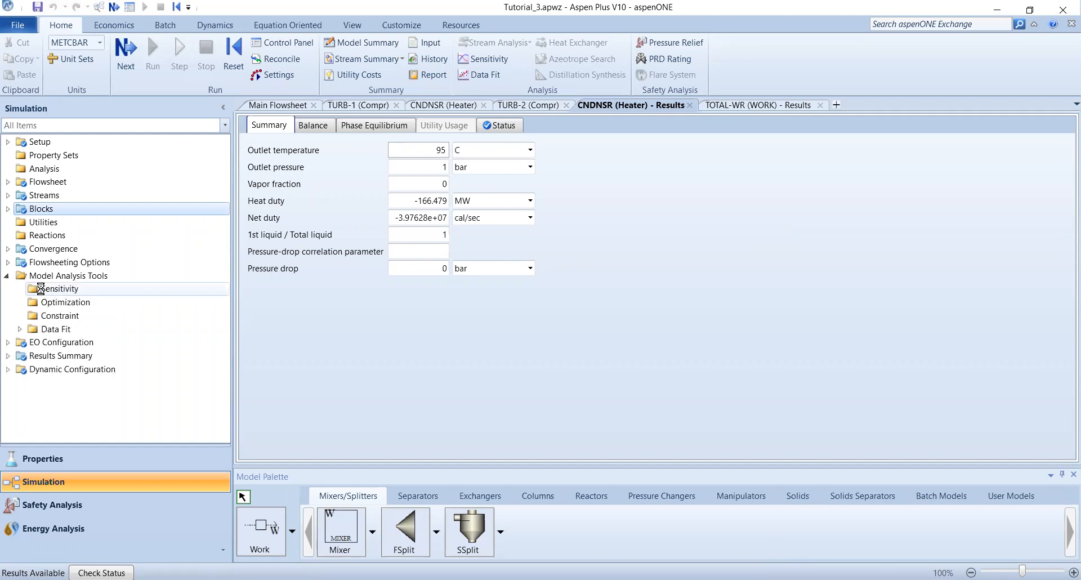
double_click(45, 288)
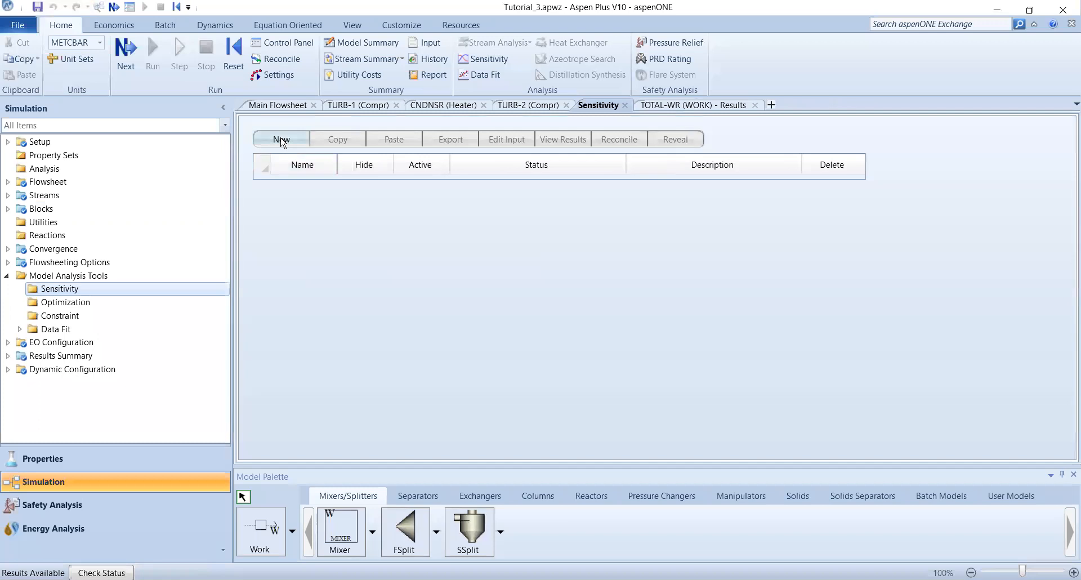
click(281, 140)
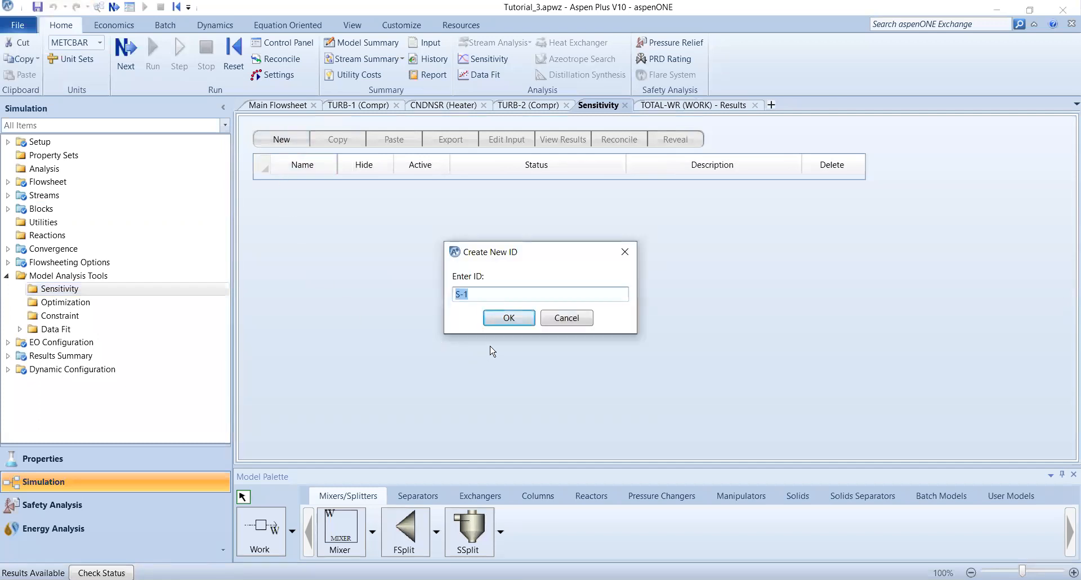
click(508, 317)
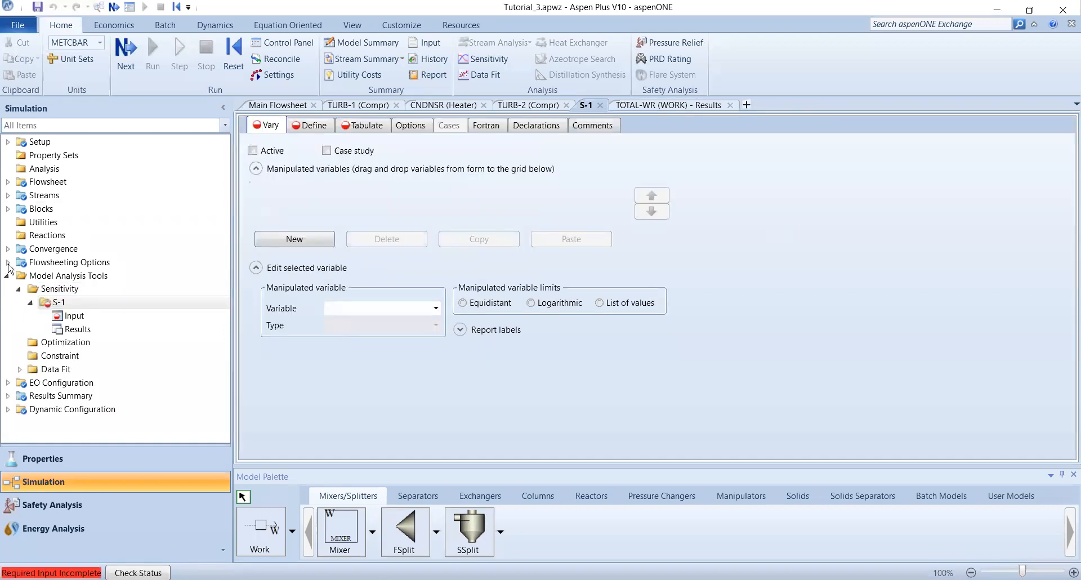
click(8, 263)
click(8, 209)
click(8, 196)
click(7, 195)
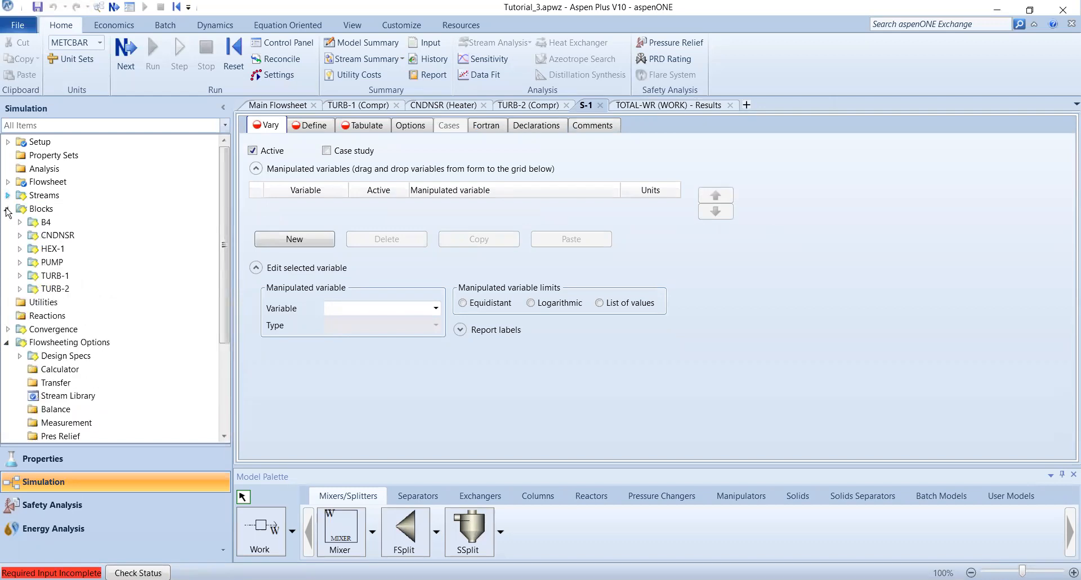
click(6, 209)
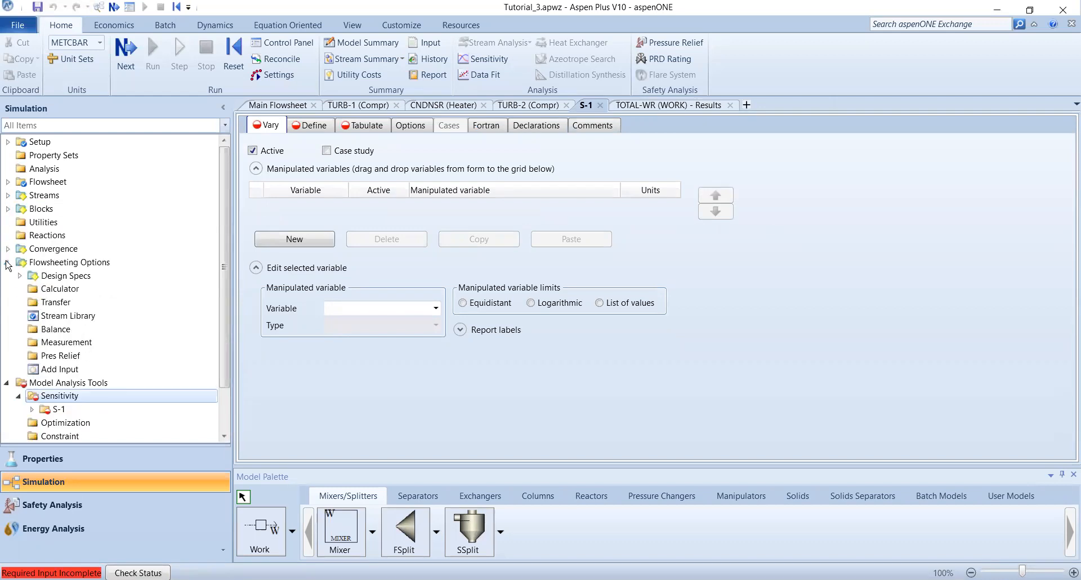
click(7, 263)
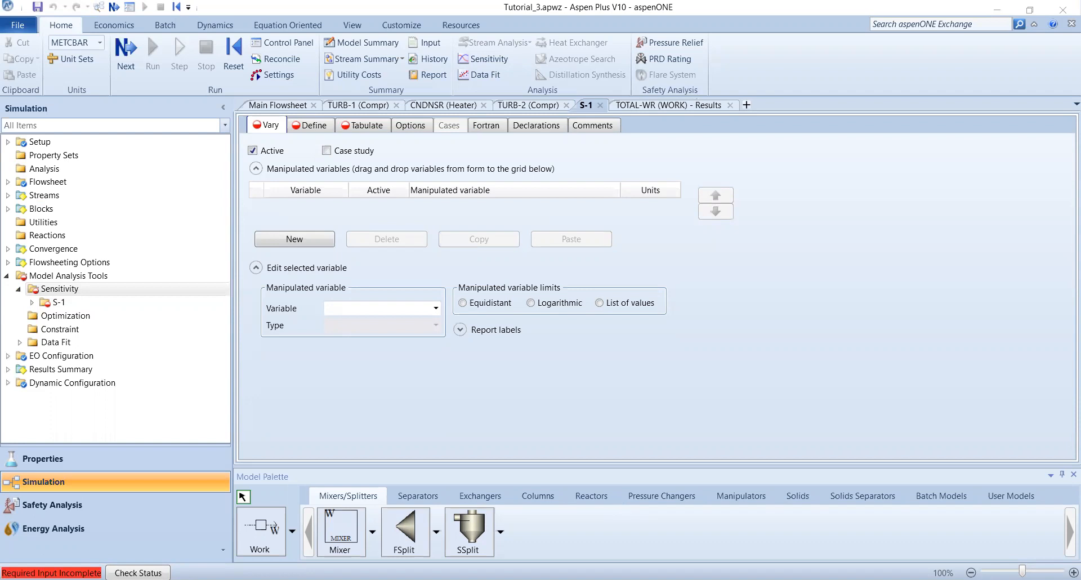
Look over the main flowsheet, close the TOTAL-WR results and return to the S-1 sensitivity form.
click(328, 219)
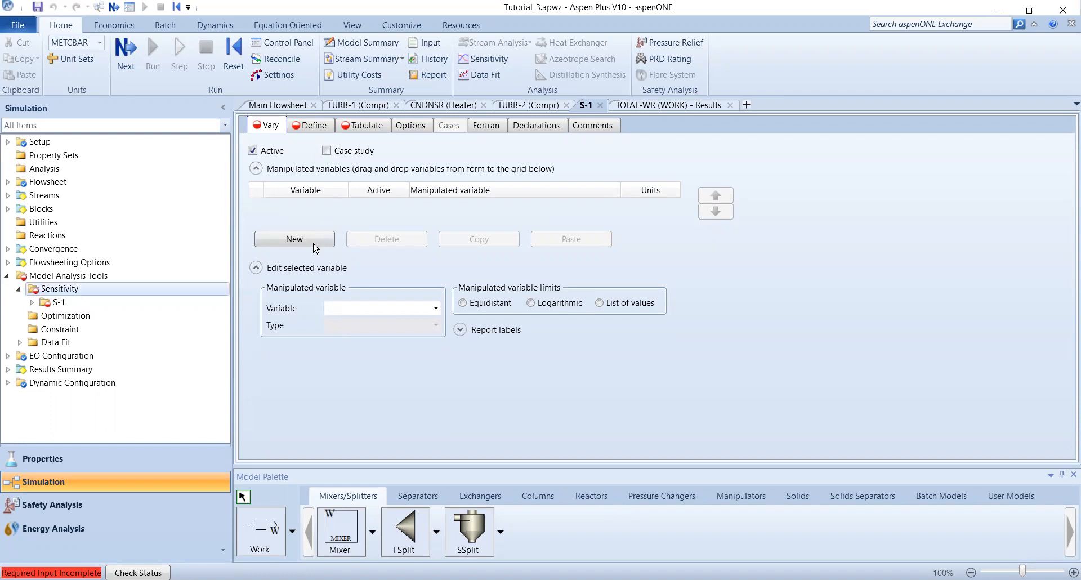
click(278, 105)
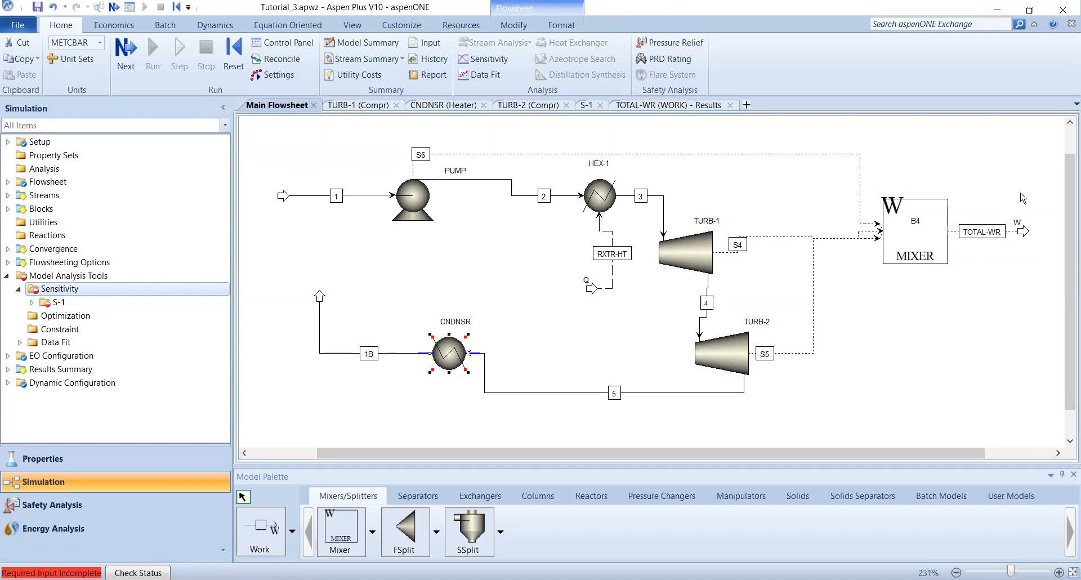
click(730, 105)
click(586, 106)
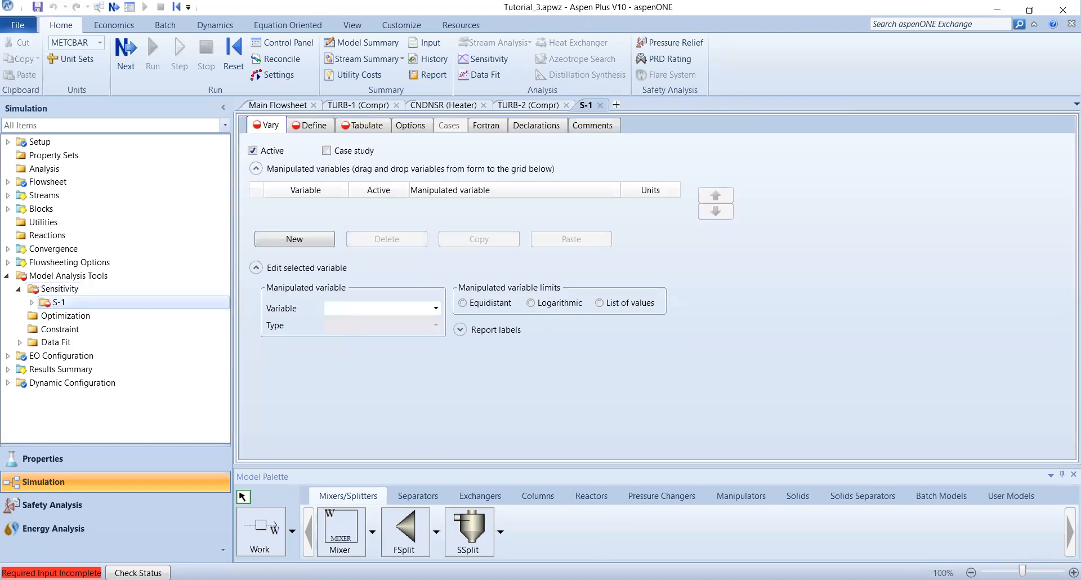
Add manipulated variable 1 to the S-1 sensitivity with the type Block-Var and the block TURB-1.
click(436, 308)
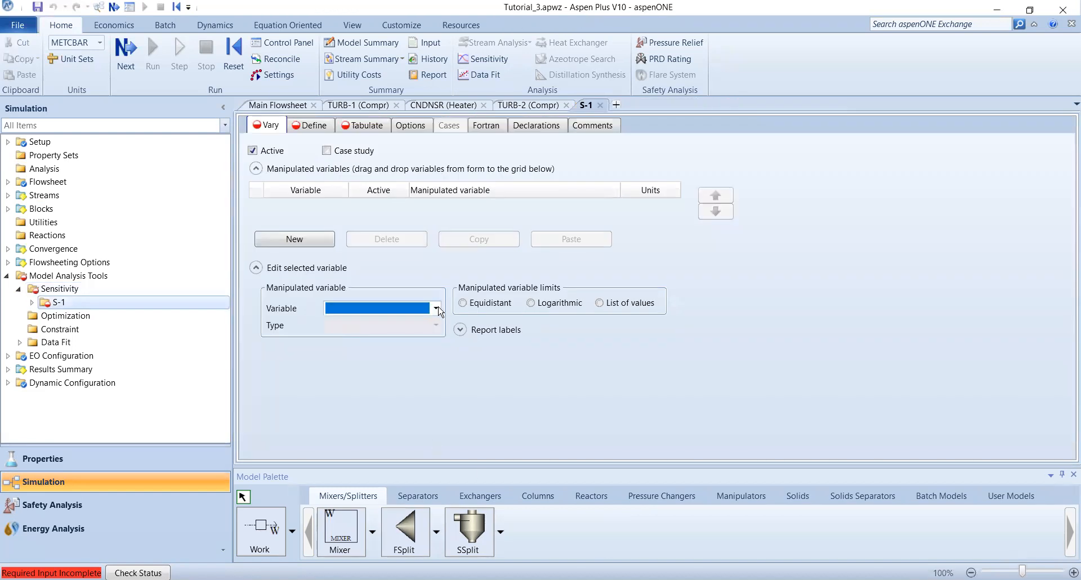
click(391, 326)
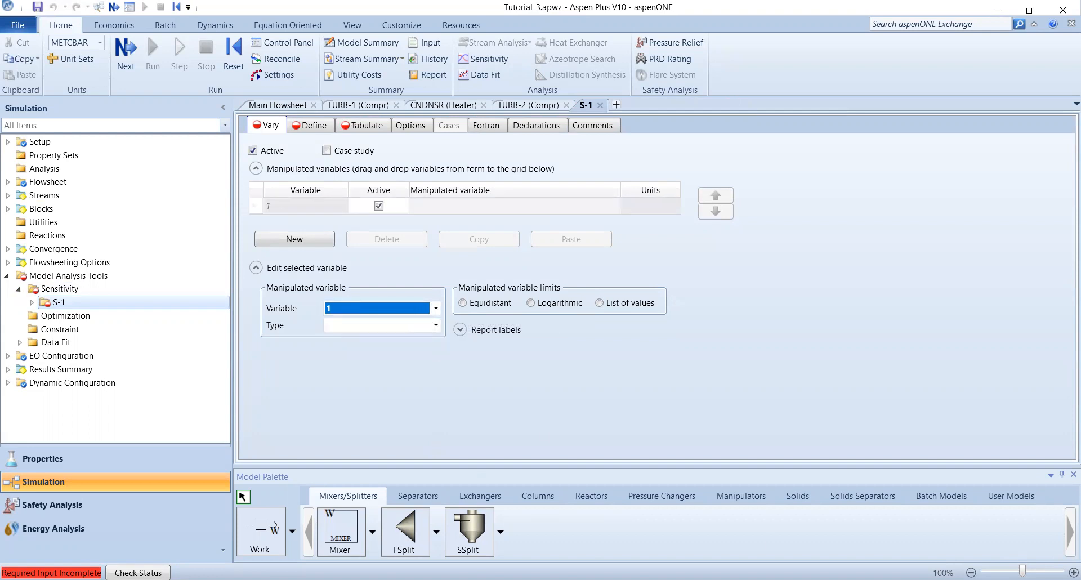
click(436, 326)
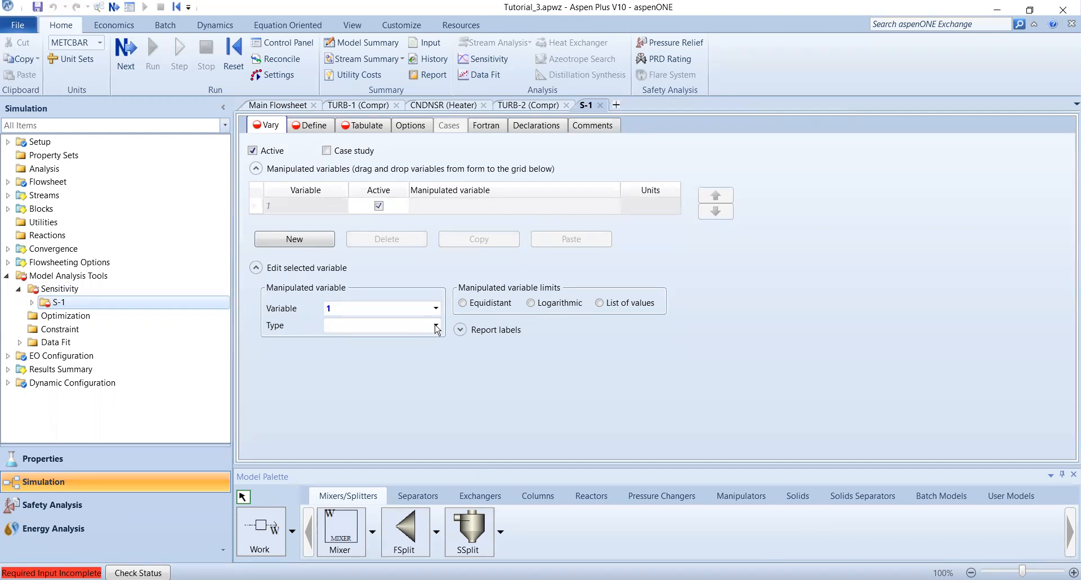
scroll(382, 502, down, 4)
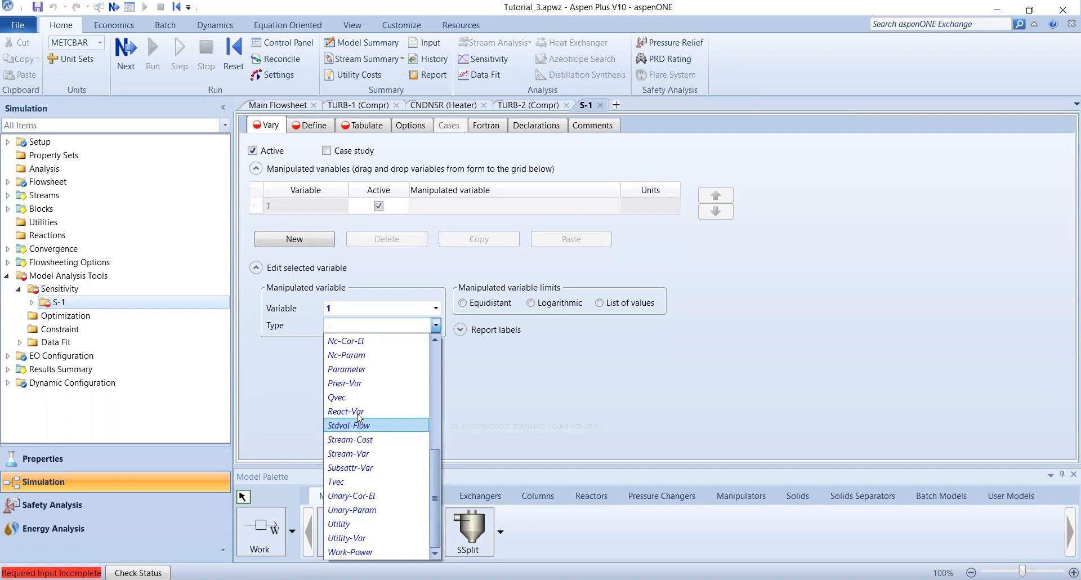
scroll(359, 420, up, 1)
scroll(359, 420, up, 4)
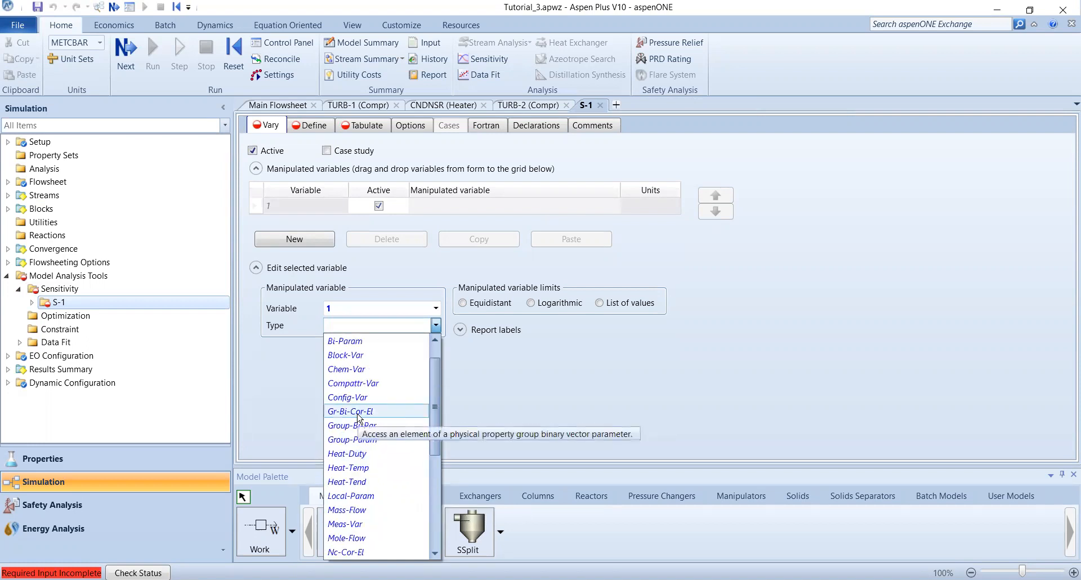
click(349, 355)
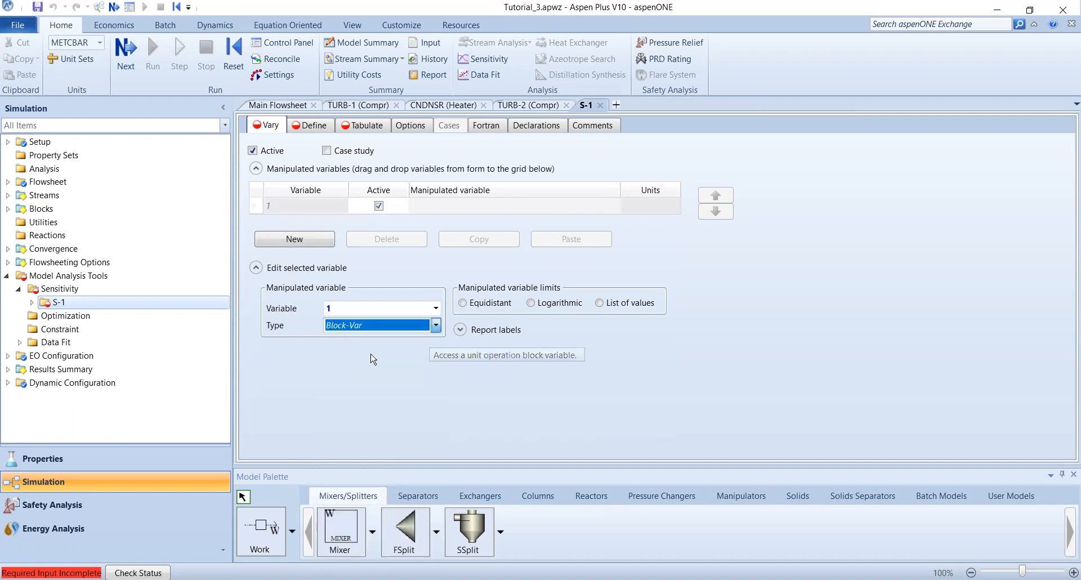
click(436, 342)
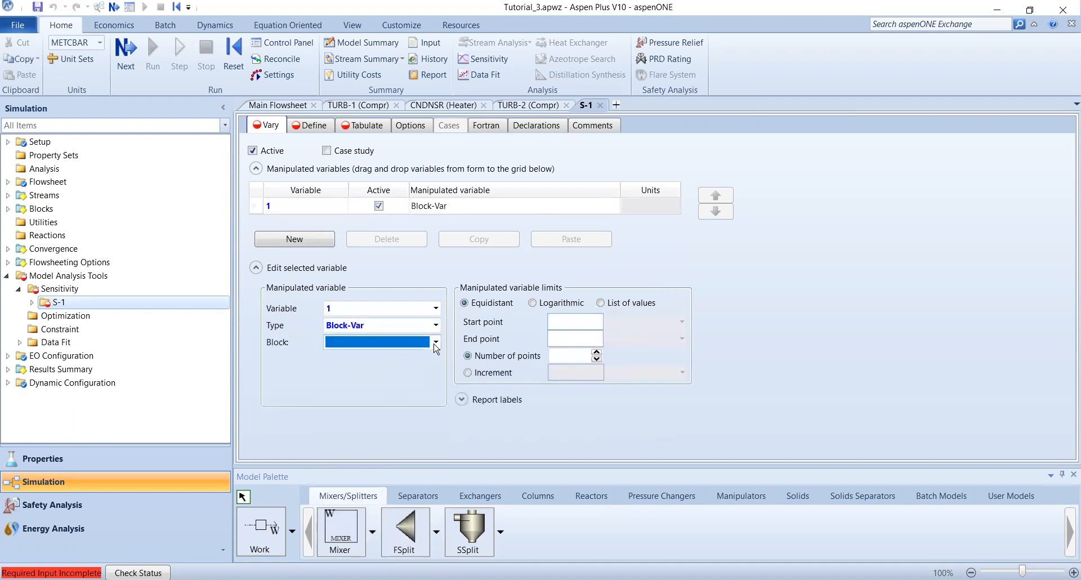
click(371, 415)
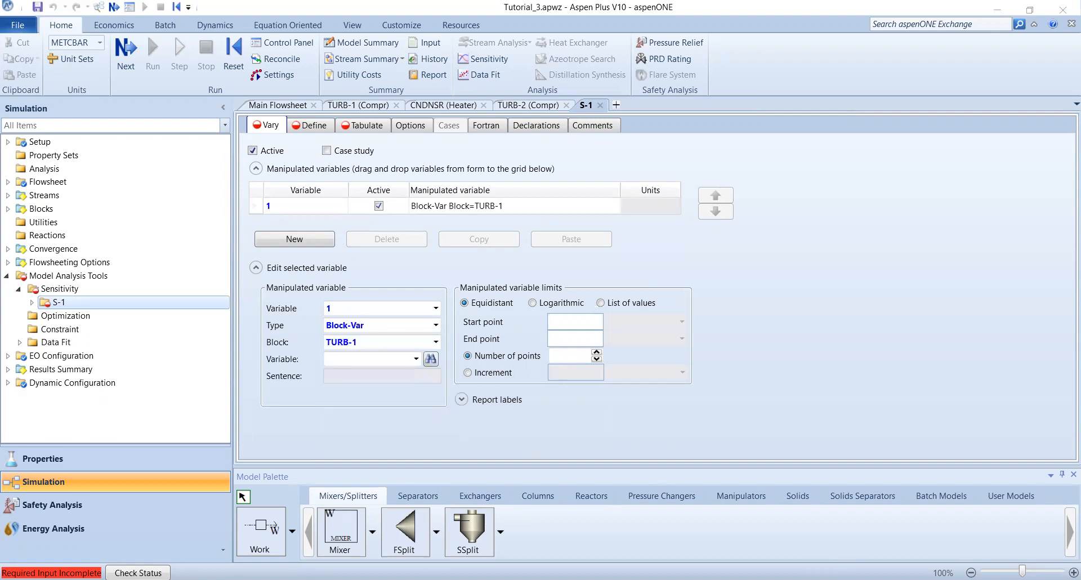
Select PRES, the specified outlet pressure, as the variable to manipulate for block TURB-1.
click(416, 358)
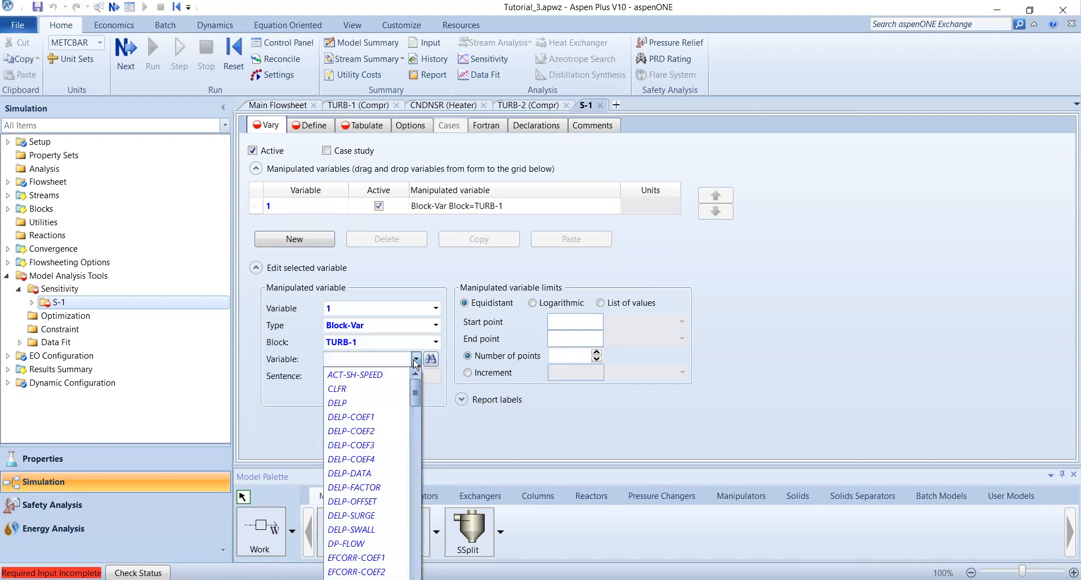
scroll(377, 532, down, 1)
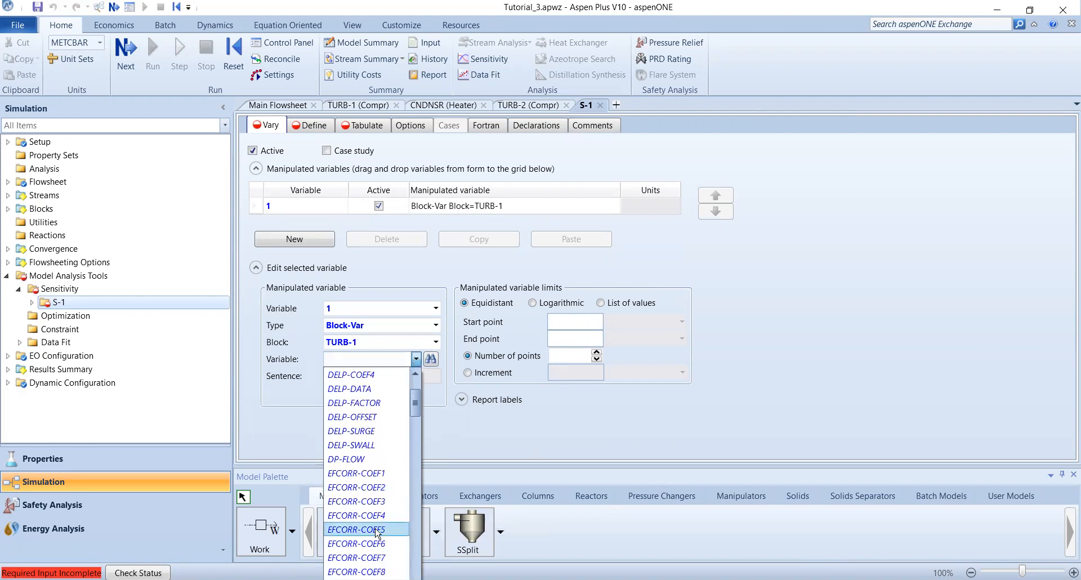
scroll(378, 532, down, 7)
scroll(377, 532, down, 6)
scroll(375, 534, up, 7)
scroll(372, 535, down, 1)
scroll(371, 536, down, 3)
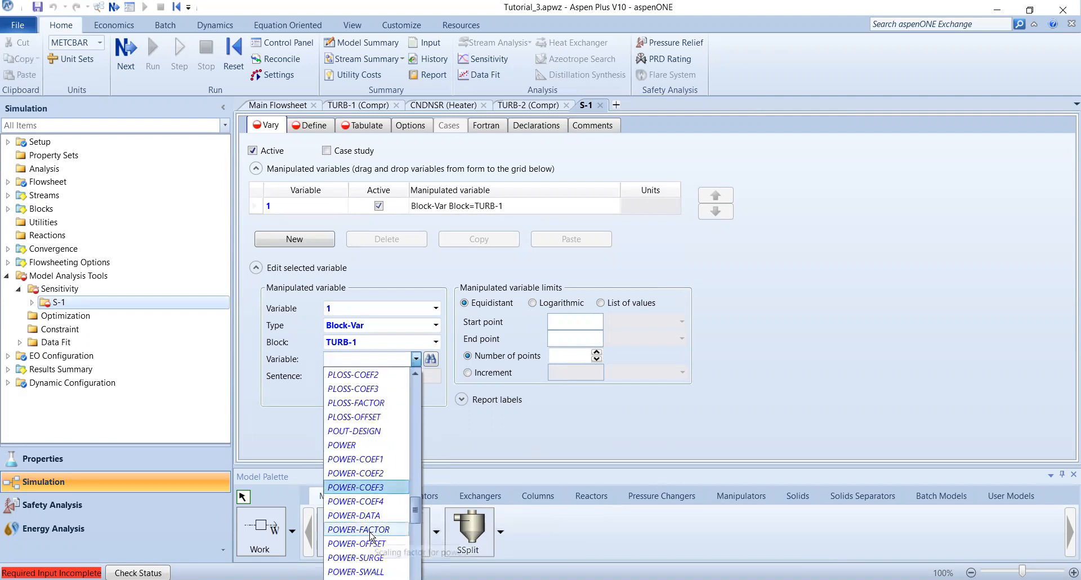
scroll(370, 536, down, 6)
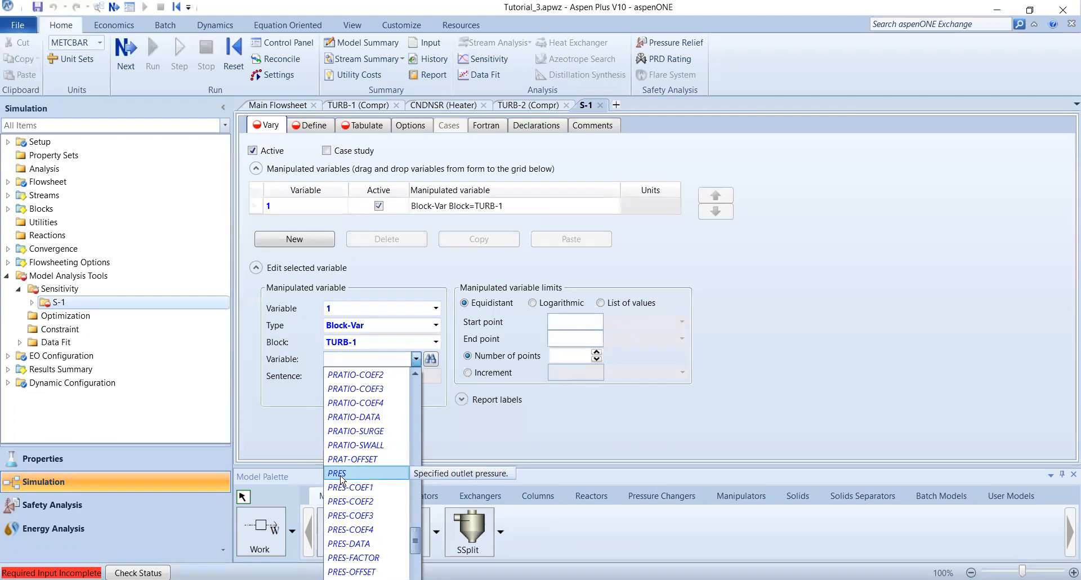
click(340, 475)
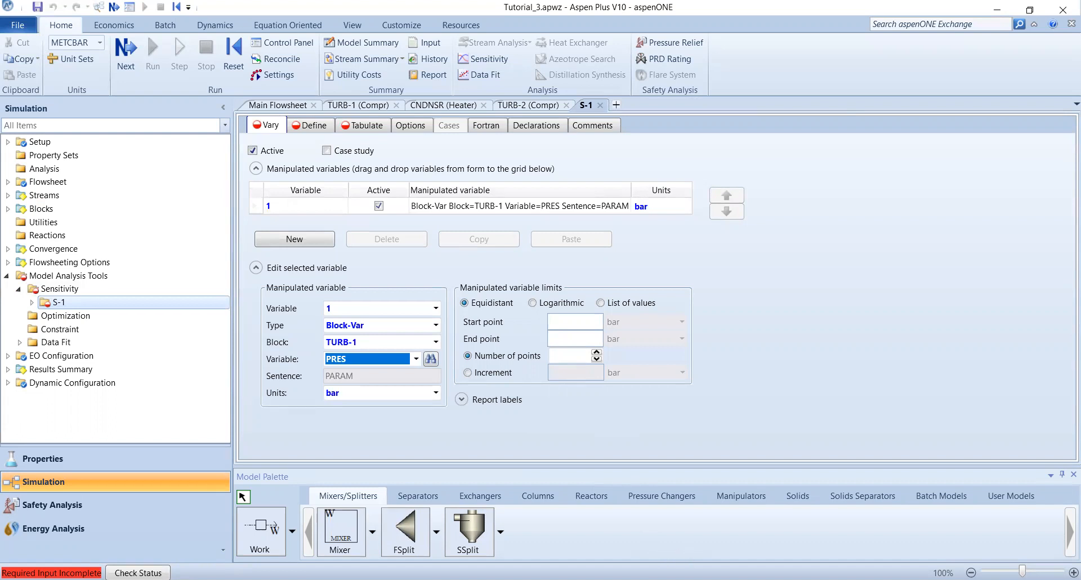
Set the manipulated variable limits to run from 2 to 25 bar with an increment of 0.1 bar.
click(594, 323)
text(2)
key(Tab)
text(25)
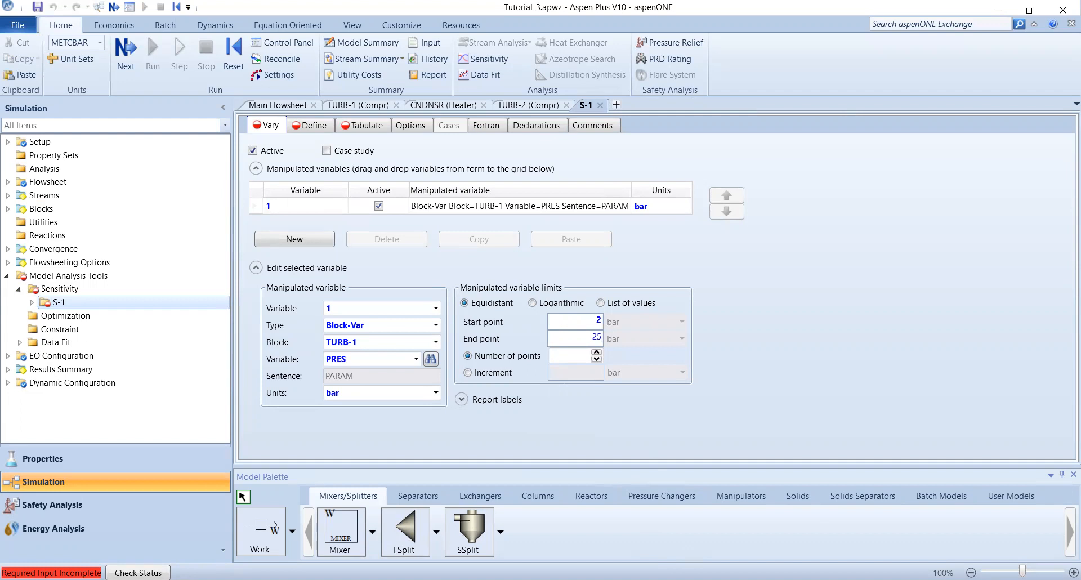
key(Tab)
click(483, 374)
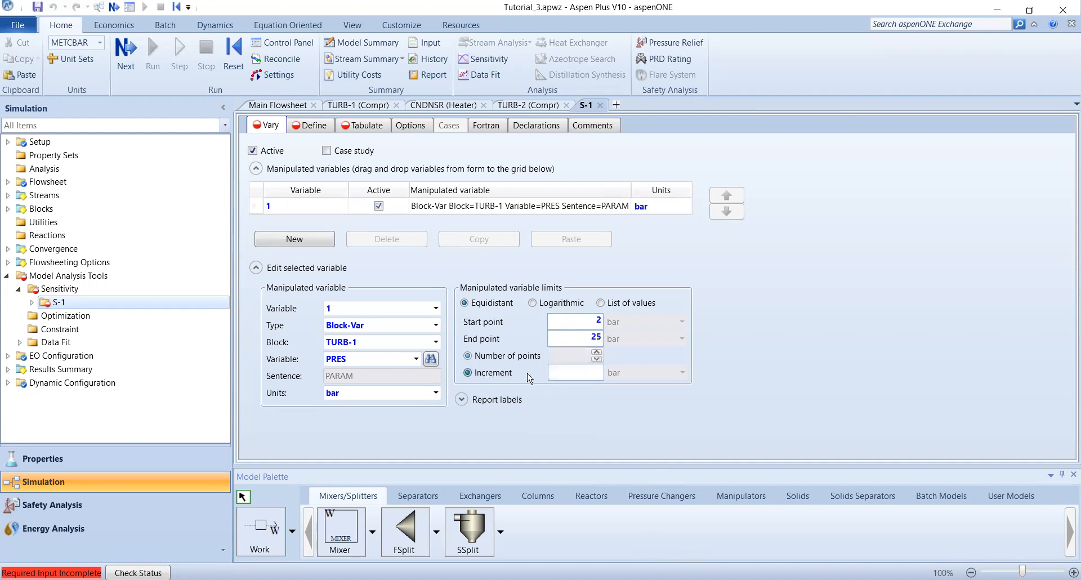
text(0.1)
key(Return)
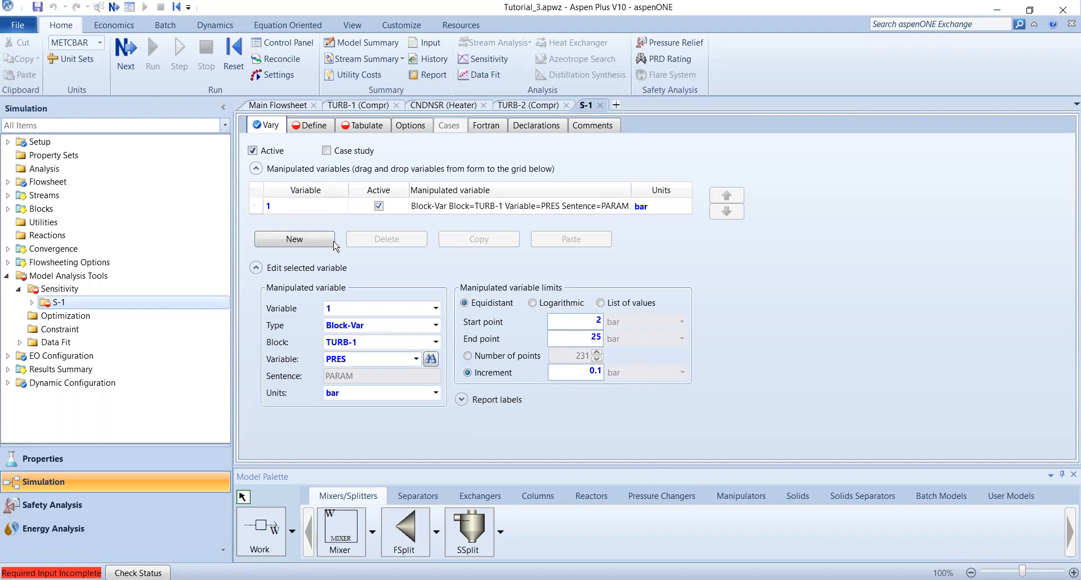
Create a new sampled variable named TOTALWRK in the definitions of sensitivity S-1.
click(304, 130)
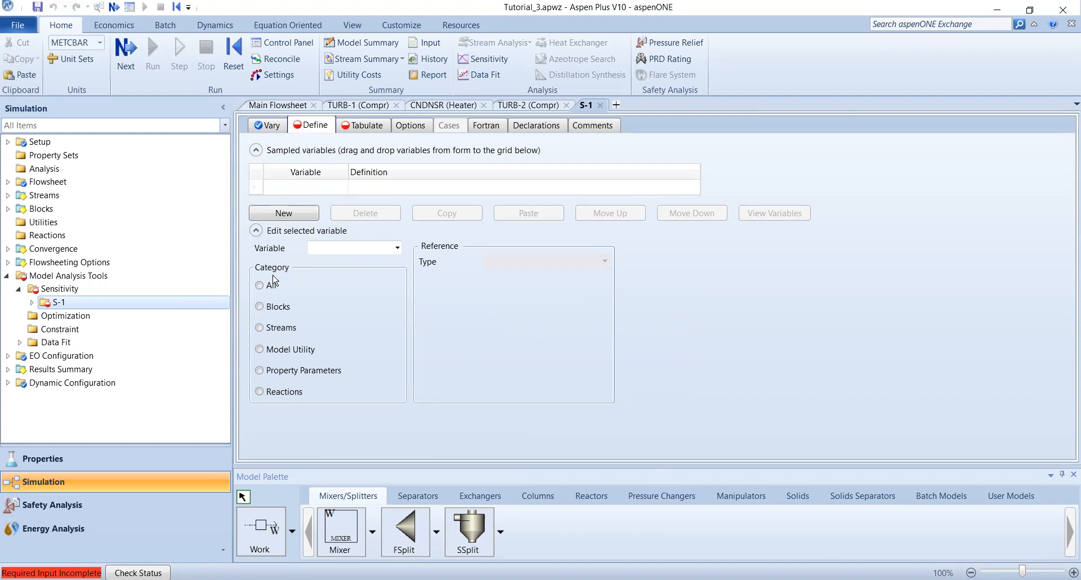
click(327, 246)
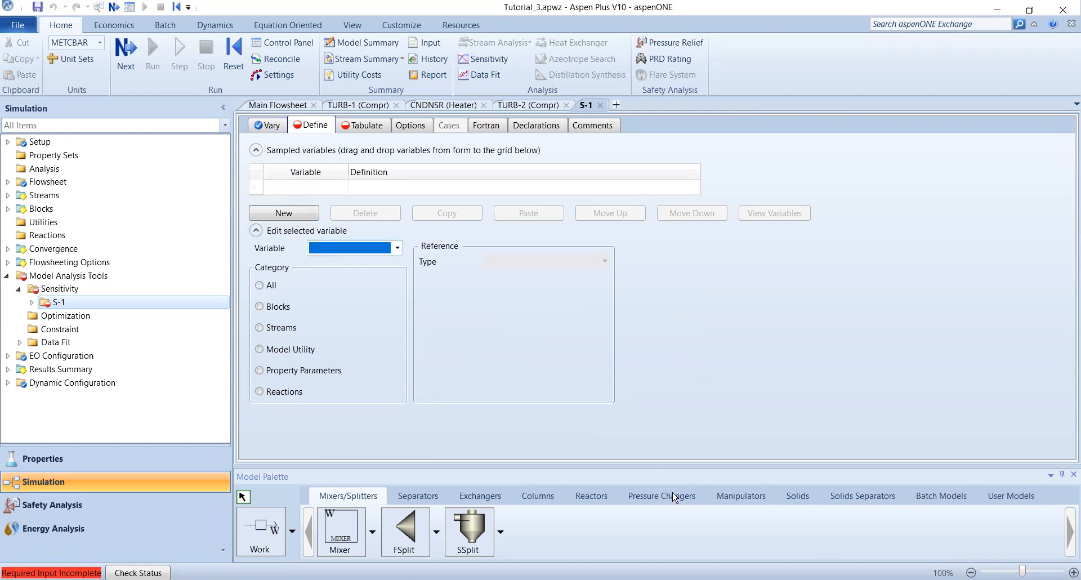
click(395, 248)
click(373, 265)
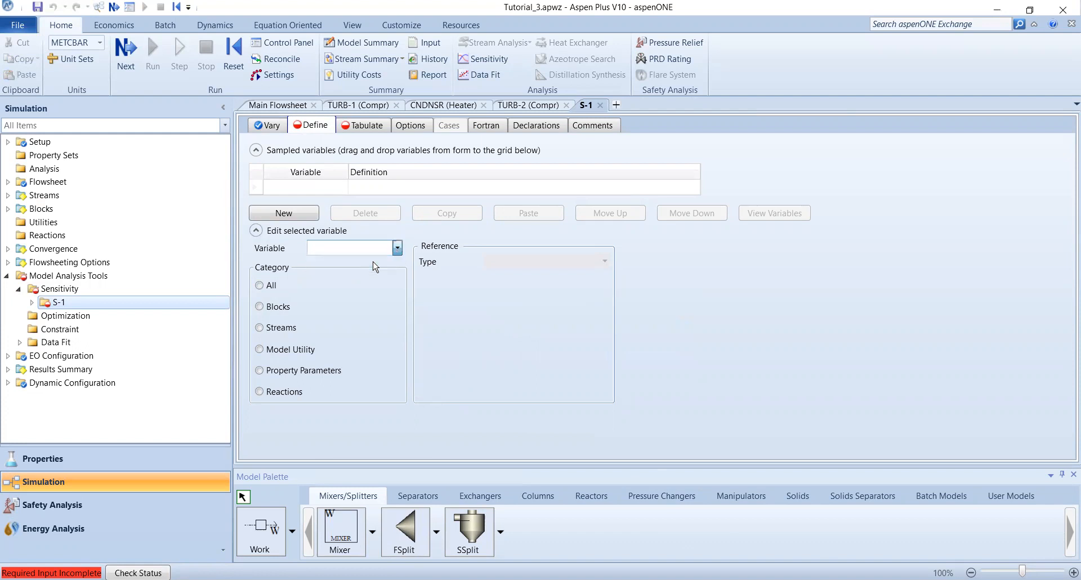
click(493, 297)
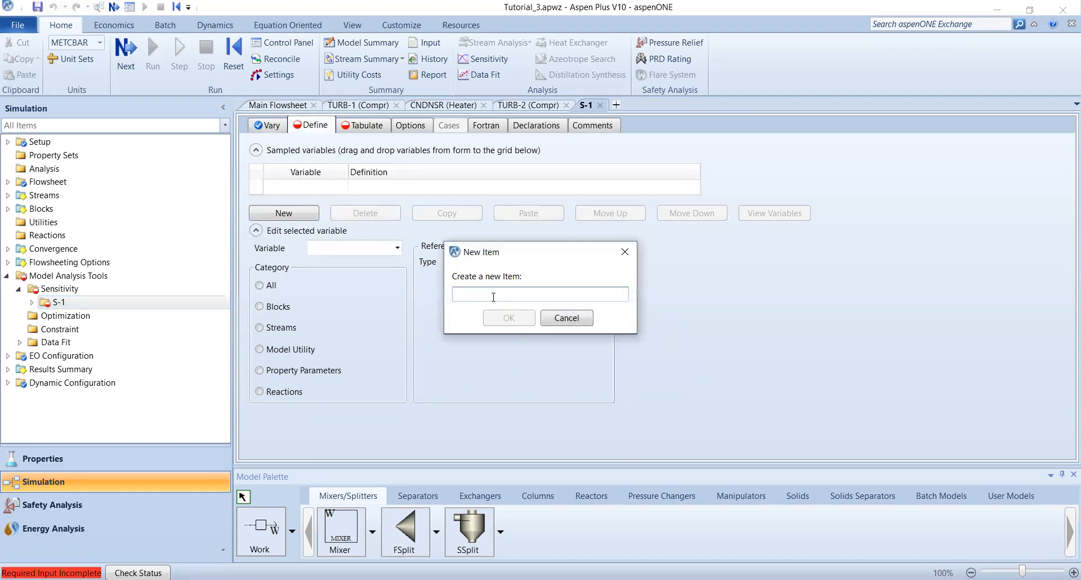
text(TOTALW)
key(BackSpace)
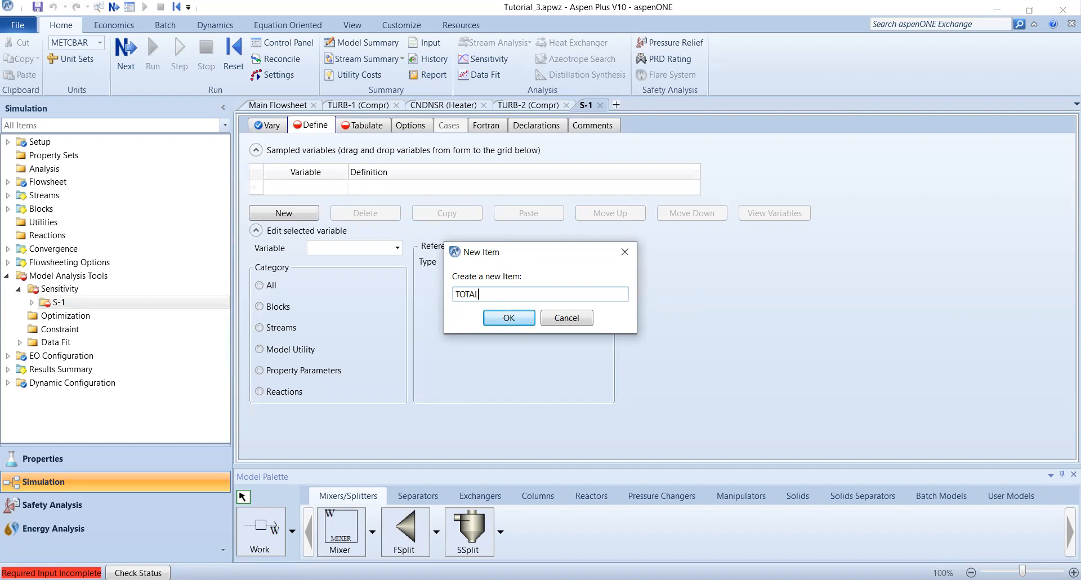
text(WRK)
key(Return)
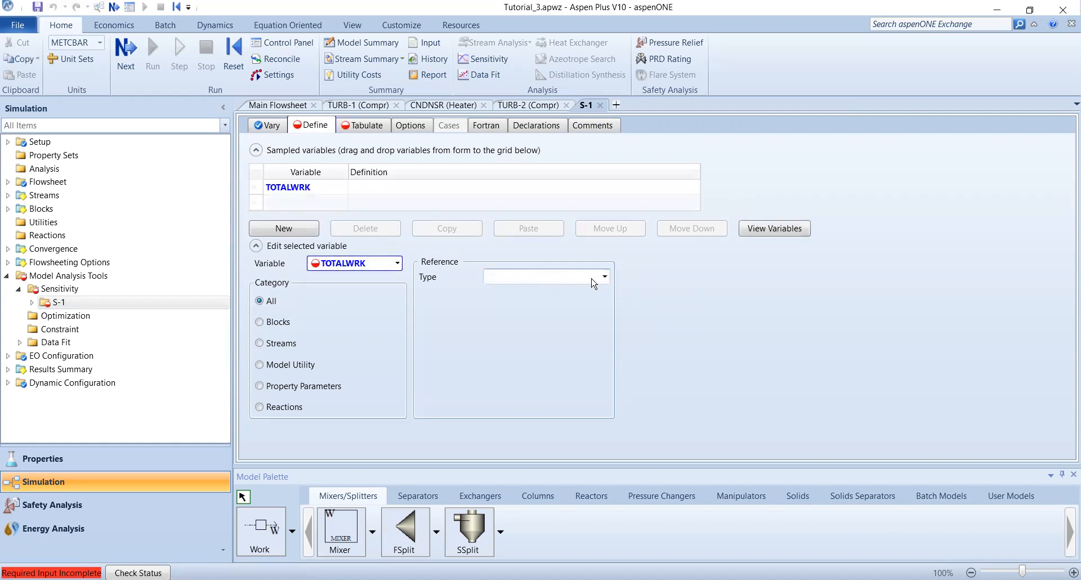
Define TOTALWRK with the reference type Work-Power and the stream TOTAL-WR.
click(604, 279)
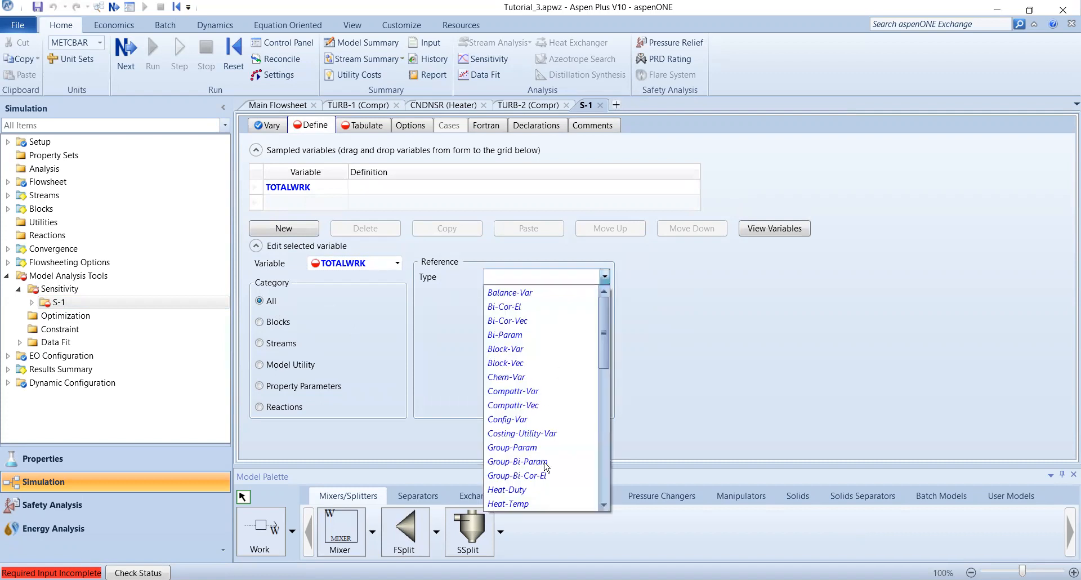
scroll(545, 466, down, 10)
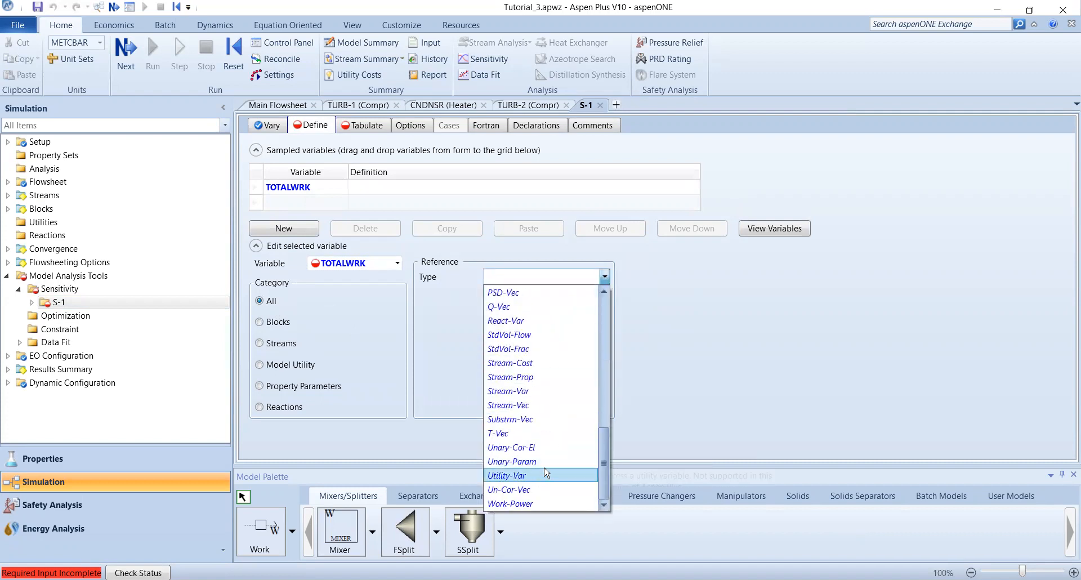
click(521, 505)
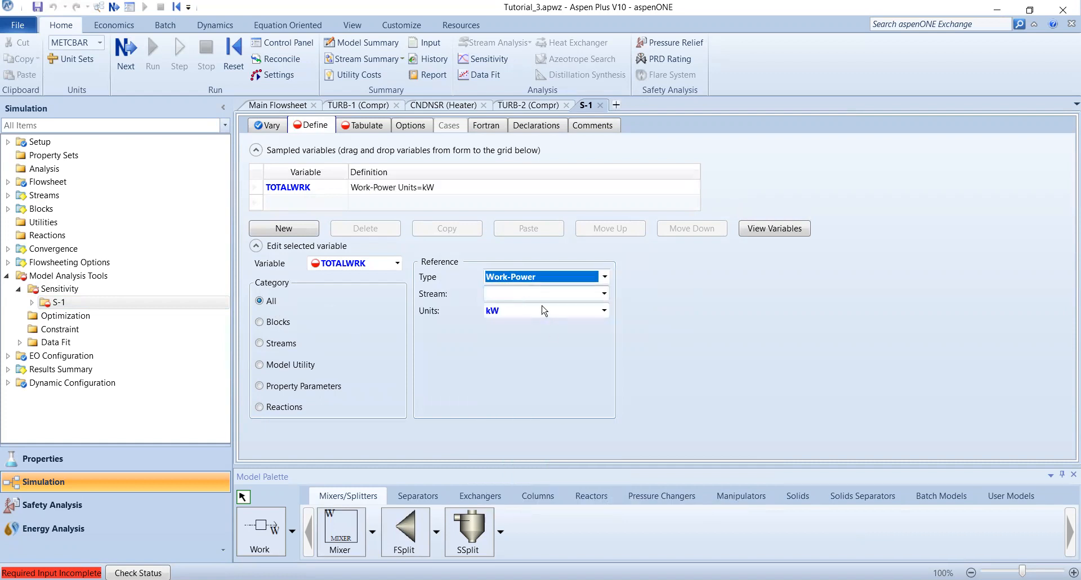
click(602, 294)
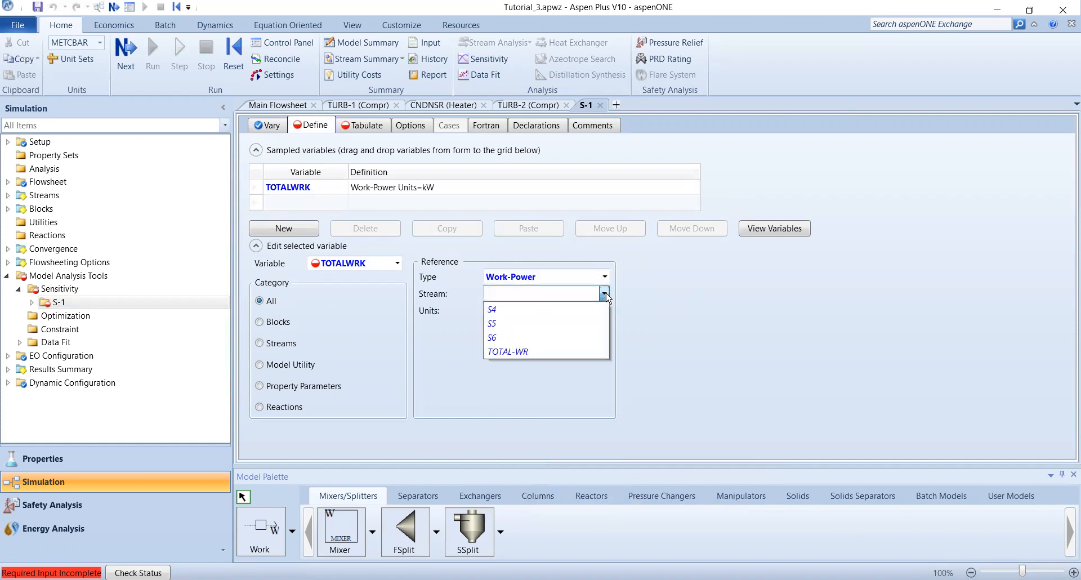
click(543, 352)
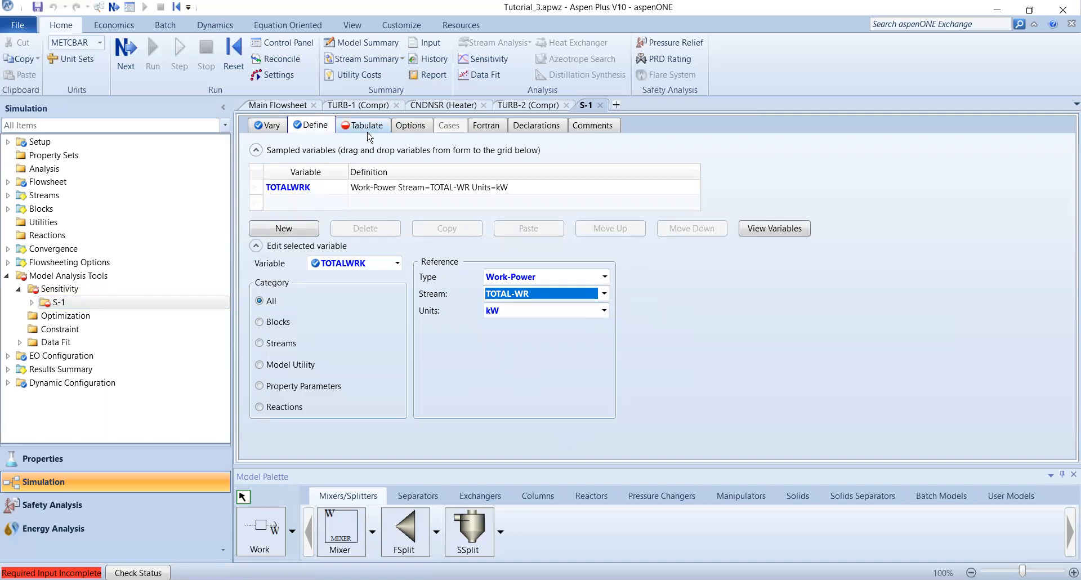
Review the varied and defined variables, and enter TOTALWRK as the first tabulated variable of S-1.
click(257, 126)
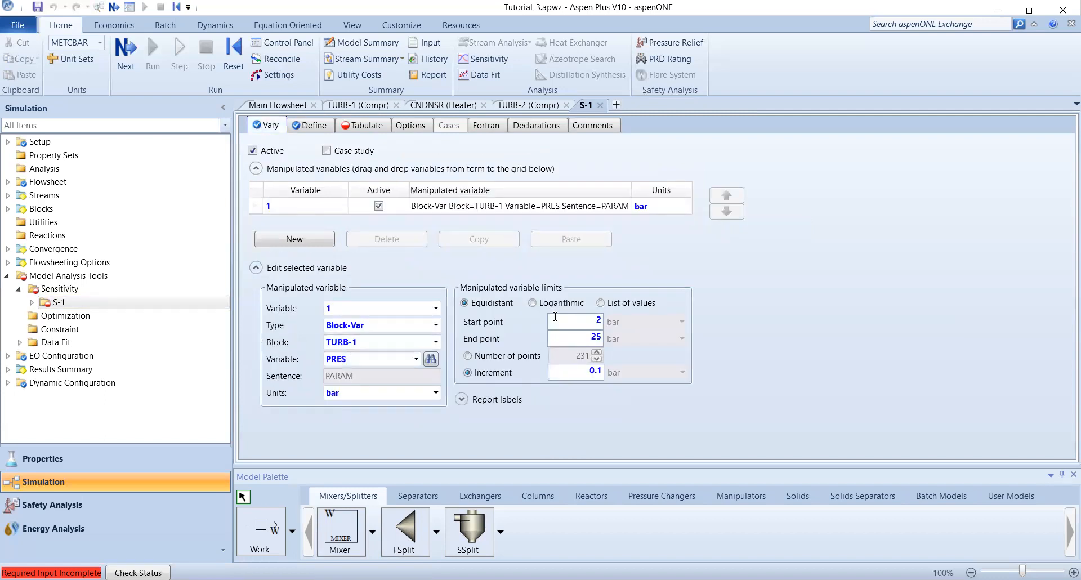
click(296, 126)
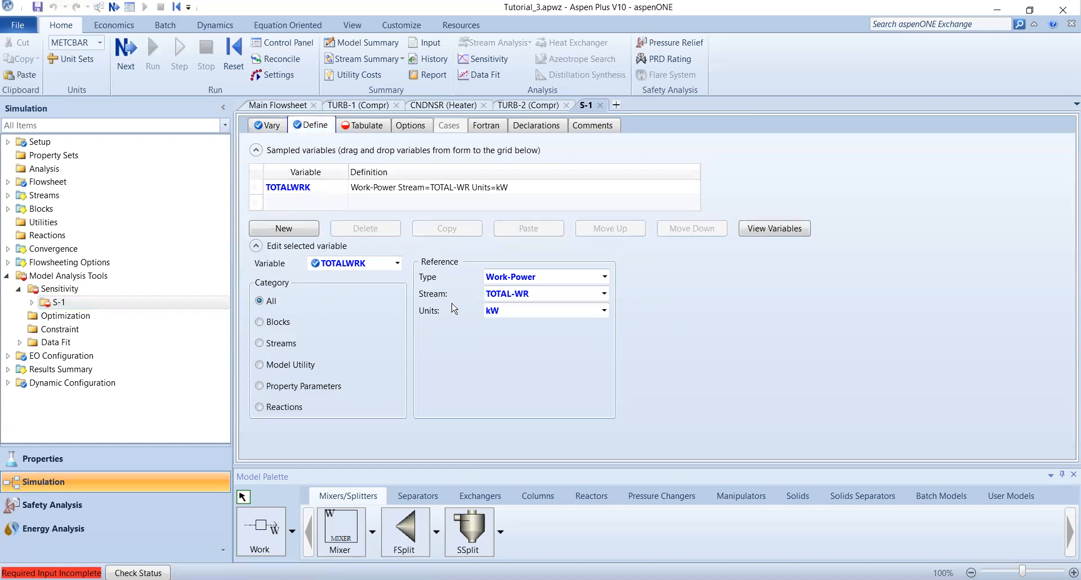
click(362, 126)
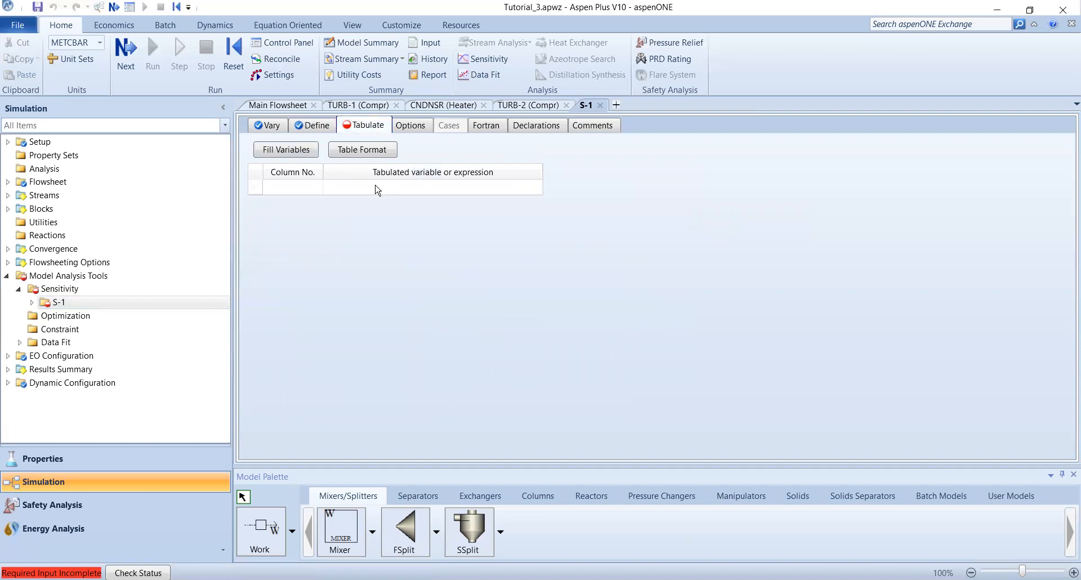
click(312, 192)
click(307, 125)
click(362, 128)
click(365, 190)
text(Total)
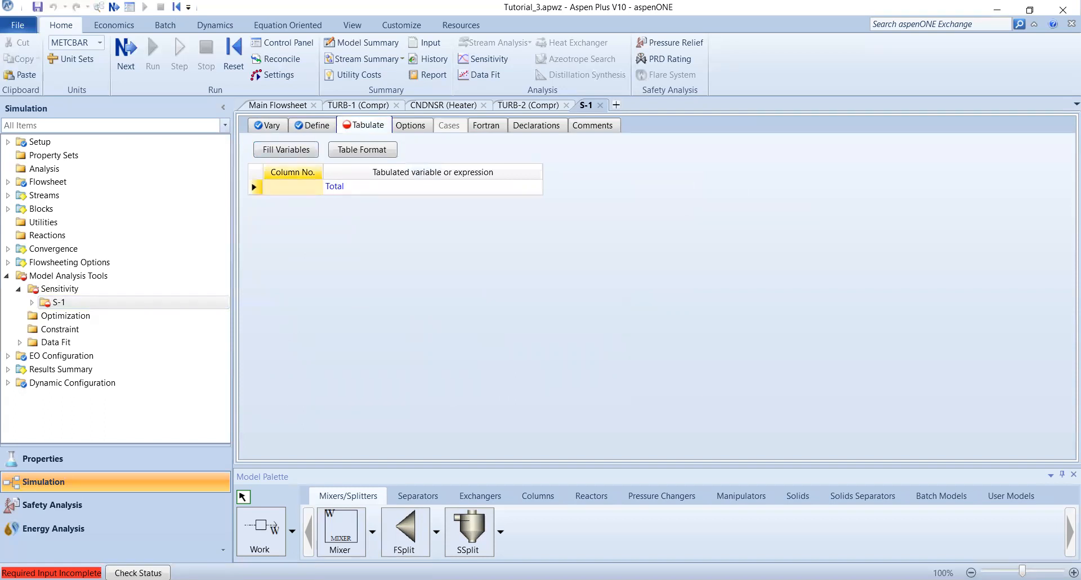
key(BackSpace)
key(BackSpace)
key(BackSpace)
text(OTALWRK)
click(305, 198)
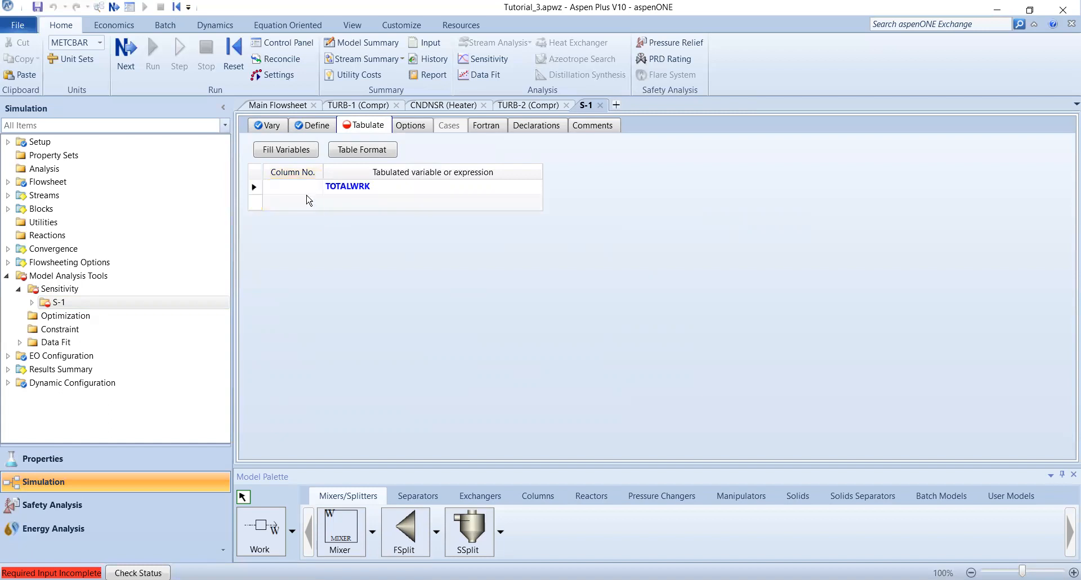
Add the expression TOTALWRK/1000 as the second tabulated entry.
click(438, 204)
click(315, 126)
click(350, 127)
click(359, 207)
text(TOTALWRK)
key(Return)
click(401, 239)
text(/100)
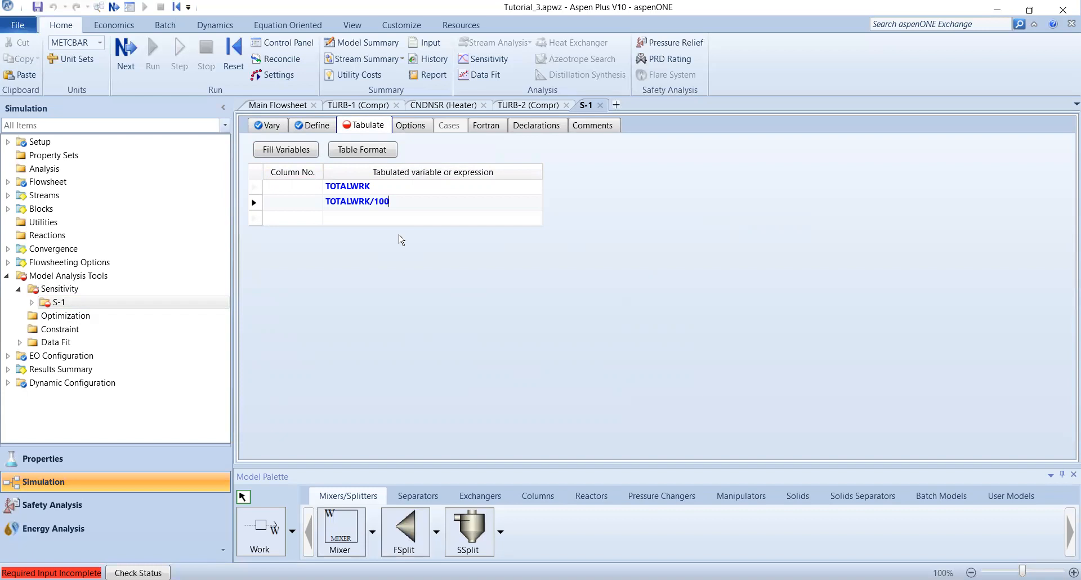
text(0)
click(398, 220)
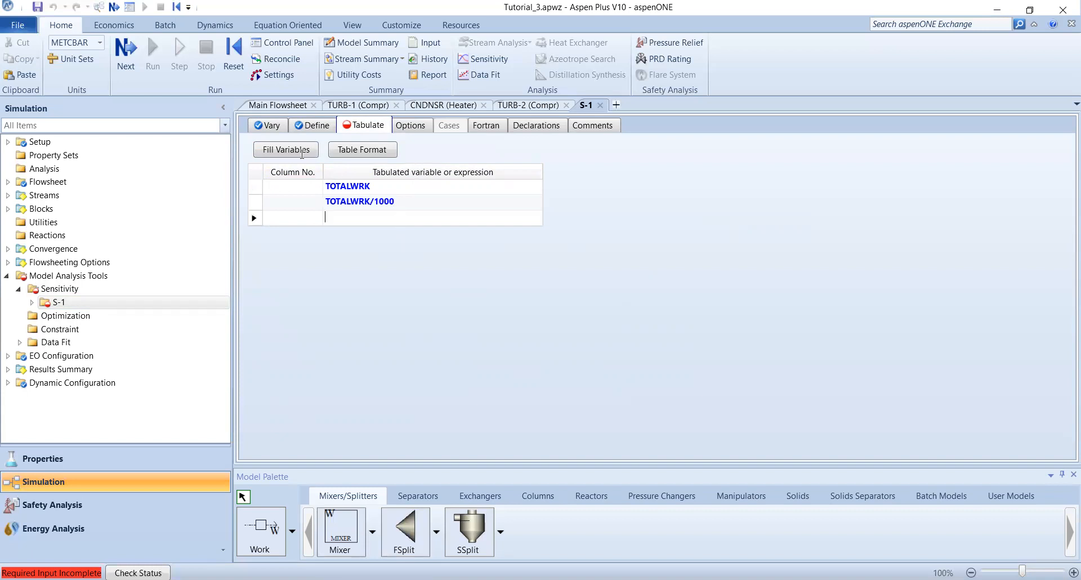
Recheck the vary and define settings, and assign column number 2 to TOTALWRK and 1 to TOTALWRK/1000.
click(271, 126)
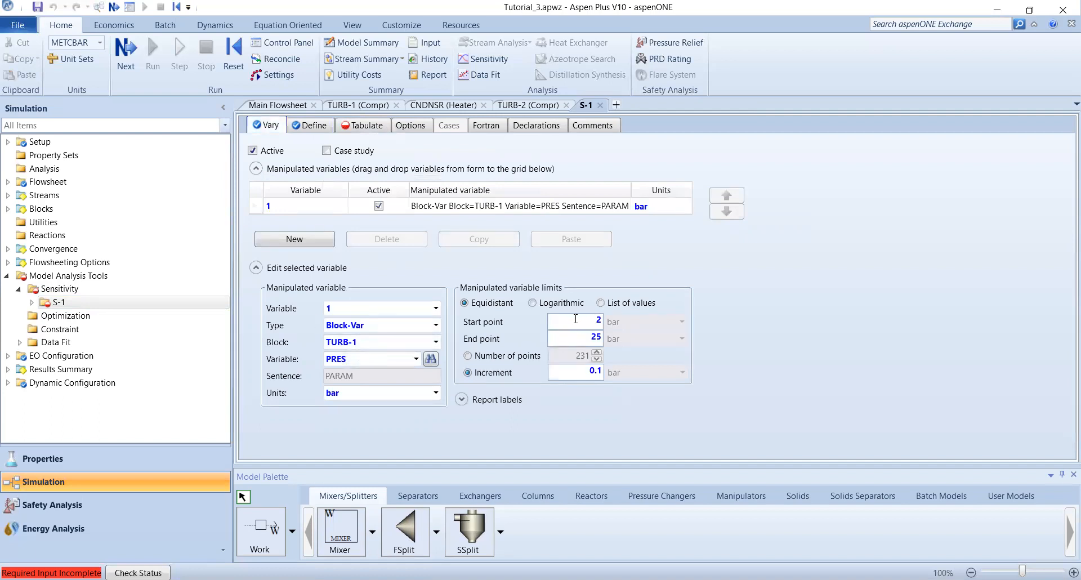
click(313, 124)
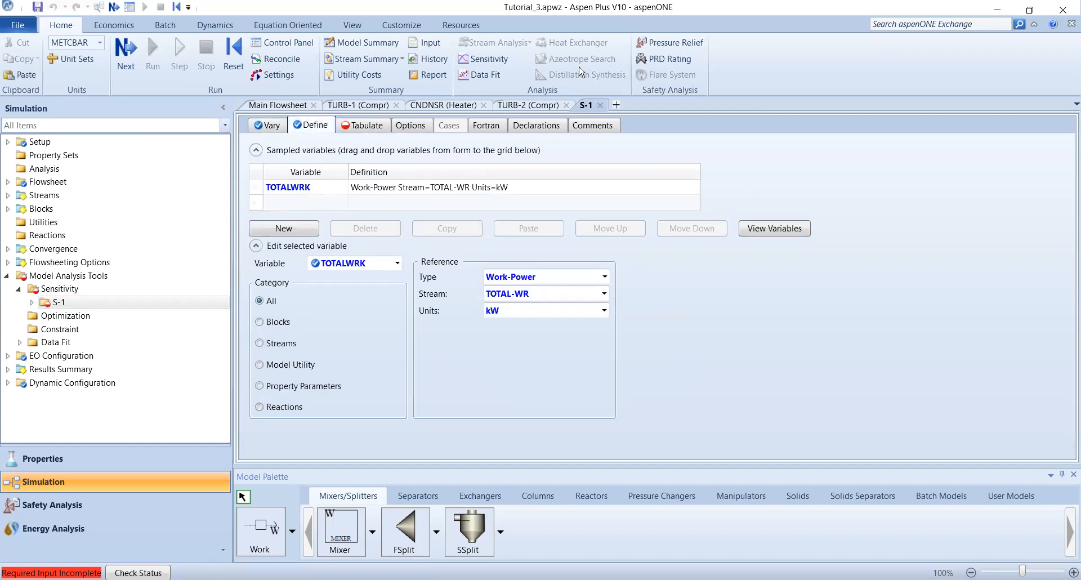
click(363, 125)
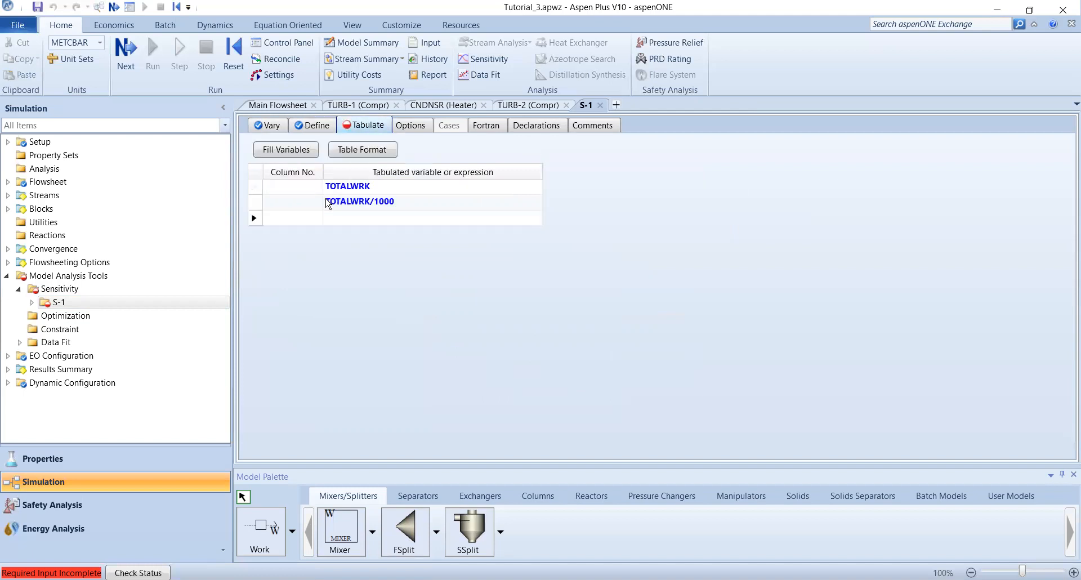
click(316, 186)
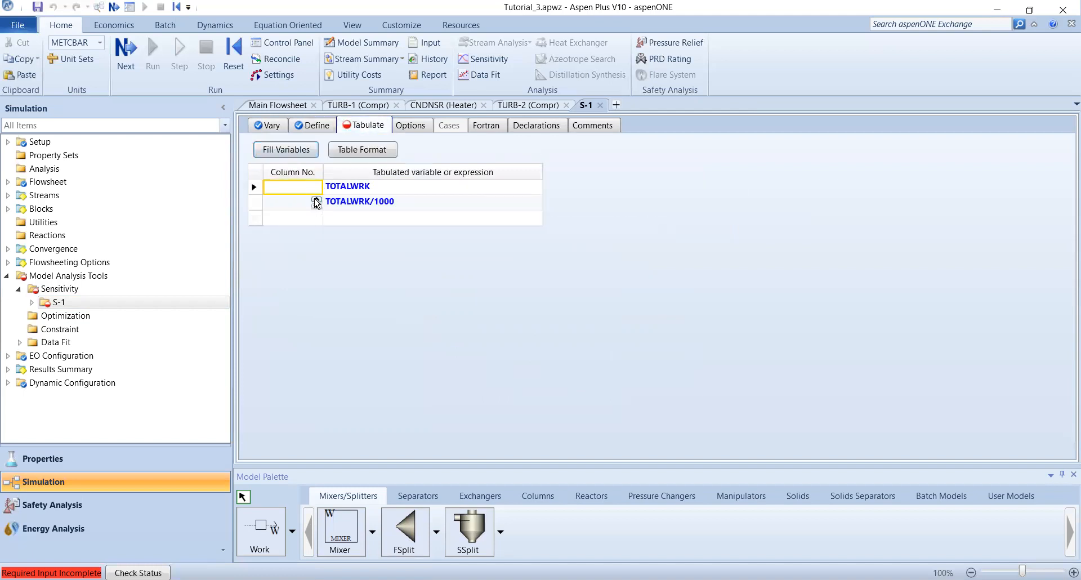
click(316, 202)
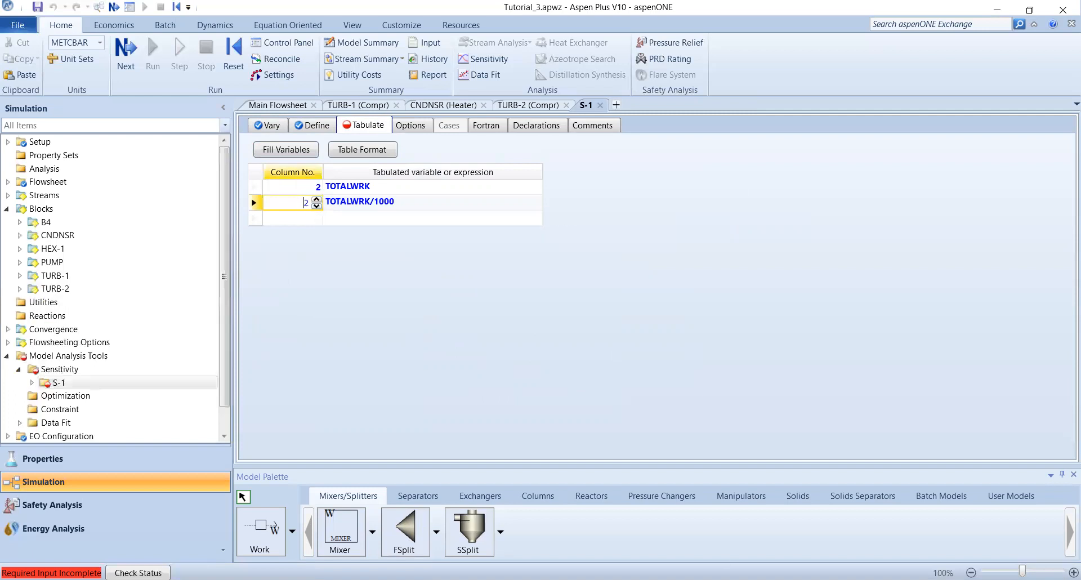
click(286, 215)
click(296, 203)
text(1)
click(307, 213)
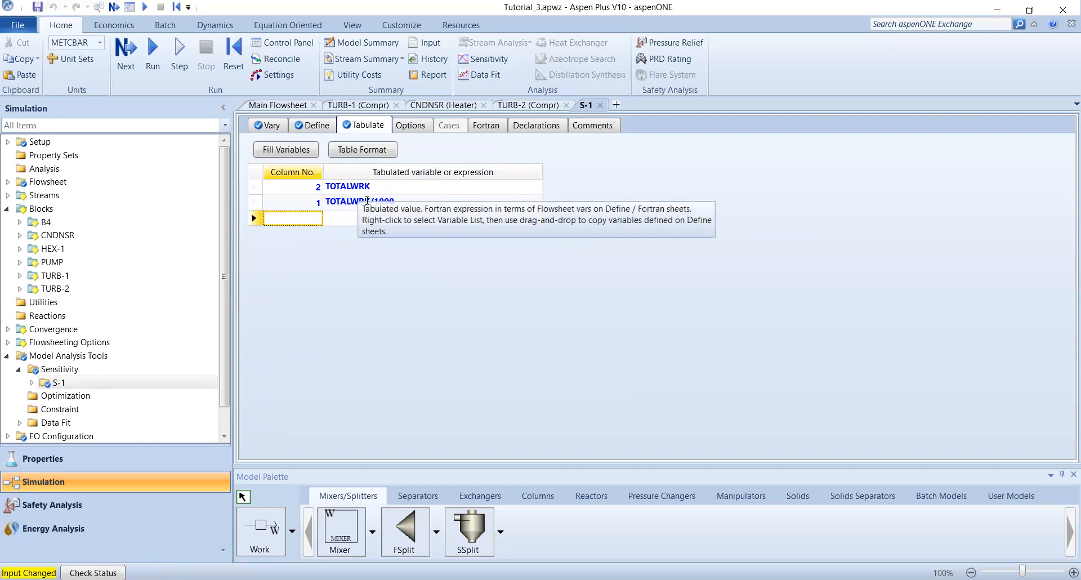
Switch to the Aspen Plus Tutorial #3 PDF in Acrobat Reader and read the instructions for the Define and Tabulate settings and running the analysis.
click(445, 579)
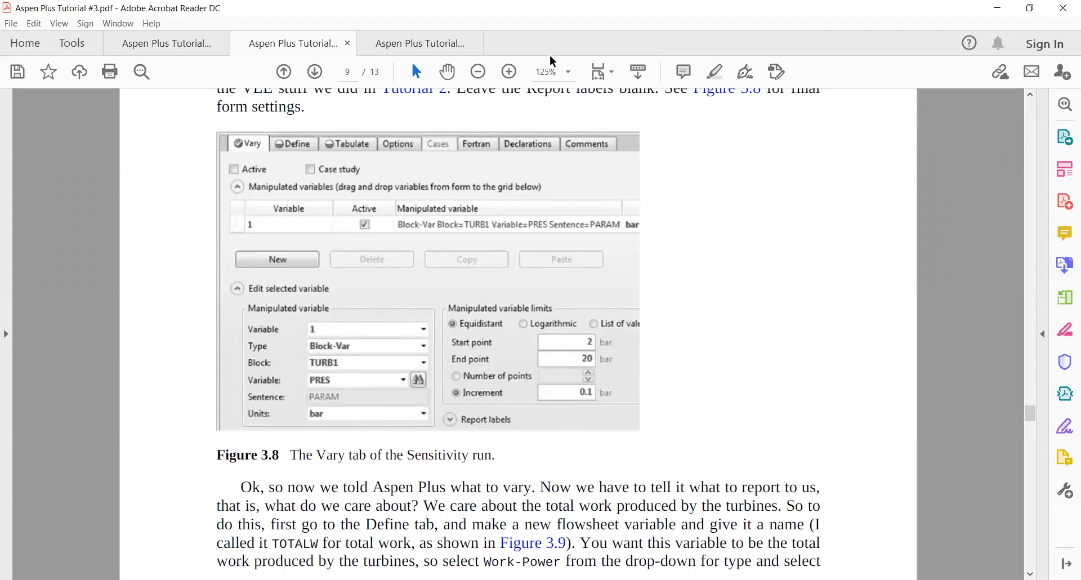
scroll(372, 448, down, 10)
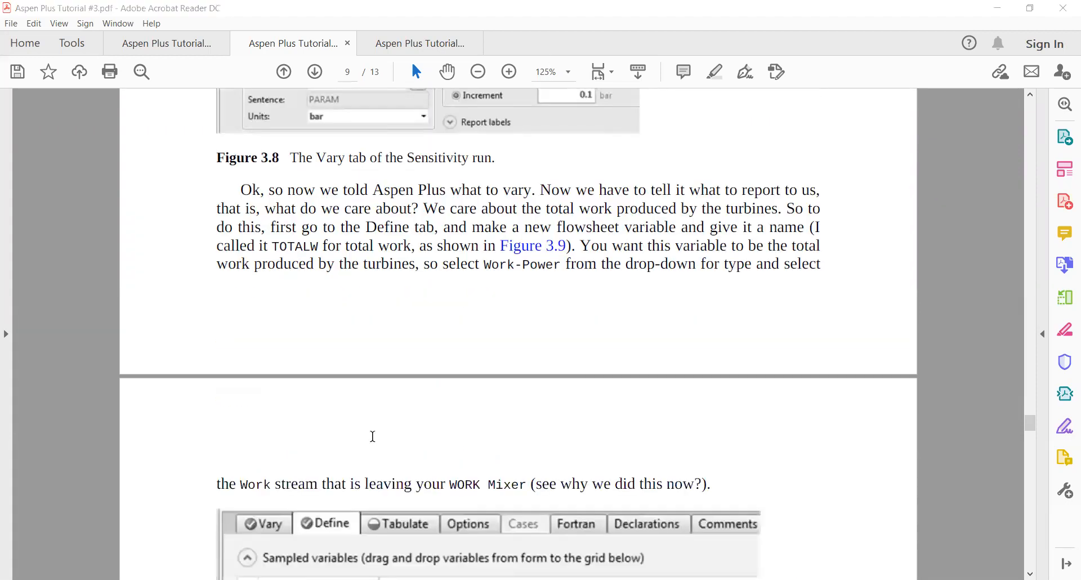
scroll(372, 448, down, 3)
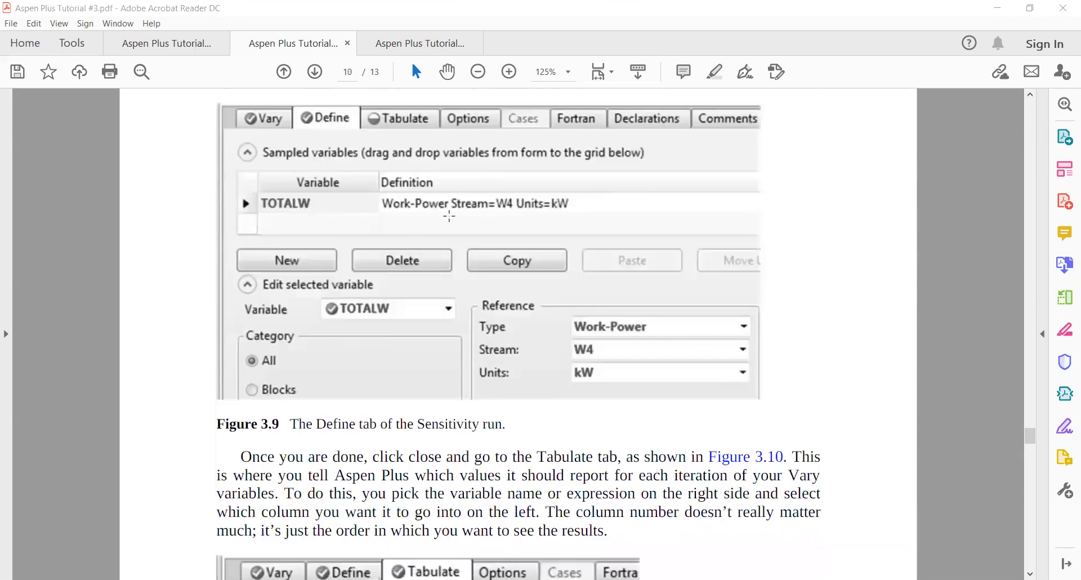
scroll(388, 341, down, 5)
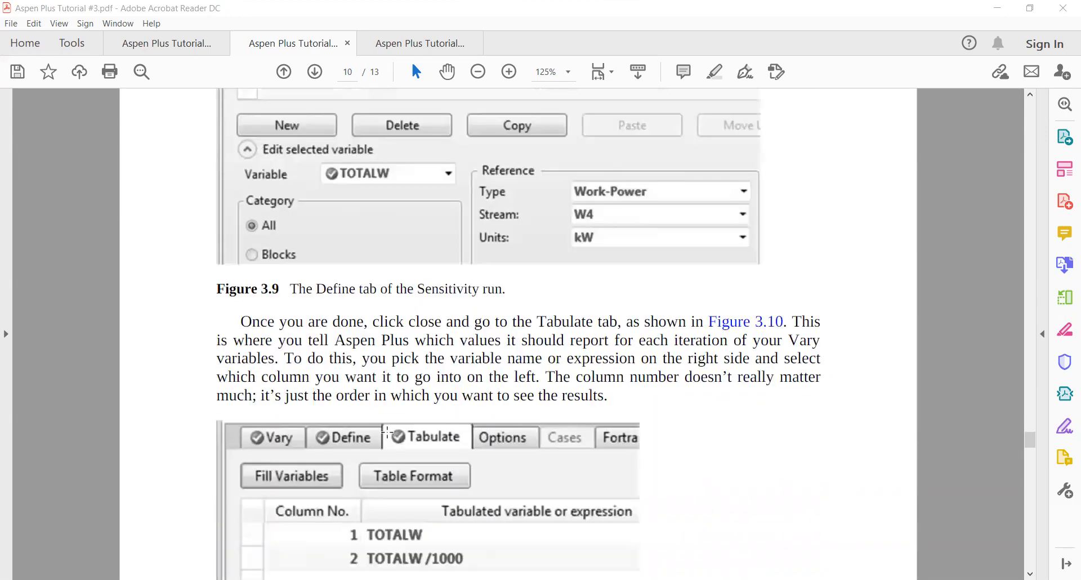
scroll(405, 338, down, 14)
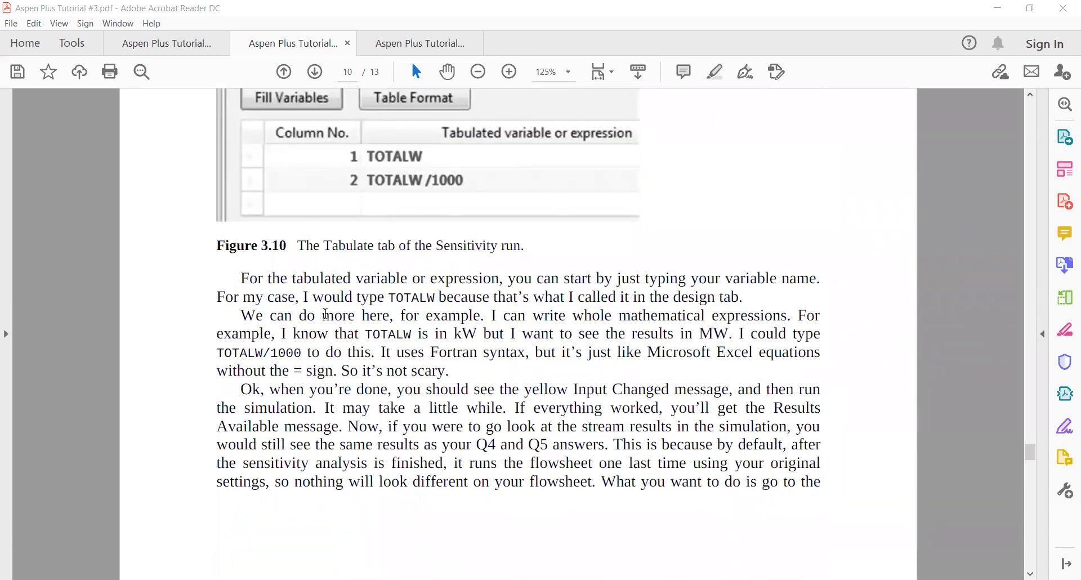
scroll(304, 398, down, 15)
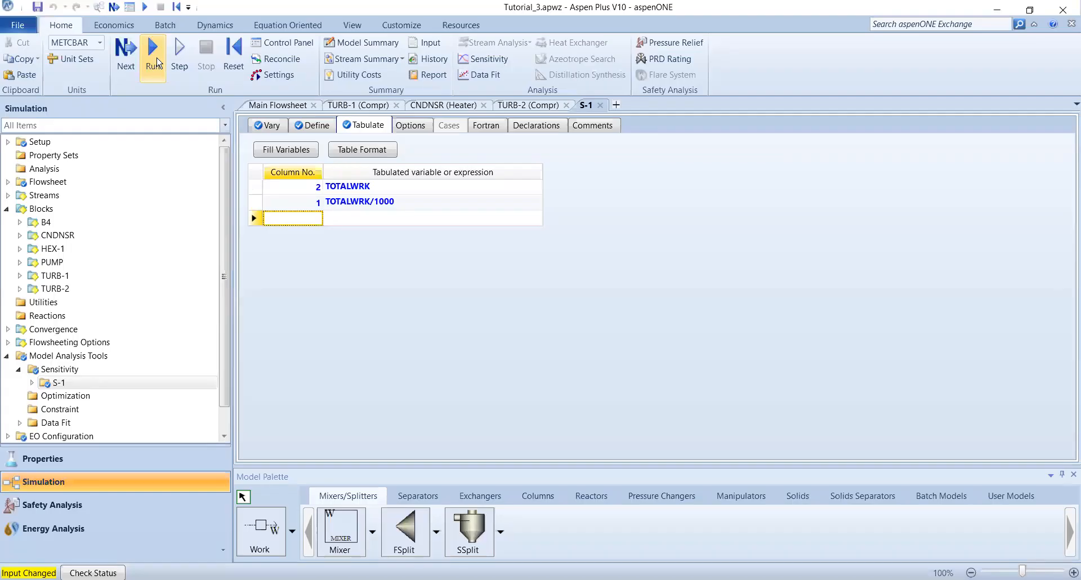
Run the simulation in Aspen Plus, display the run status results, and open the messages for sensitivity block S-1.
click(155, 59)
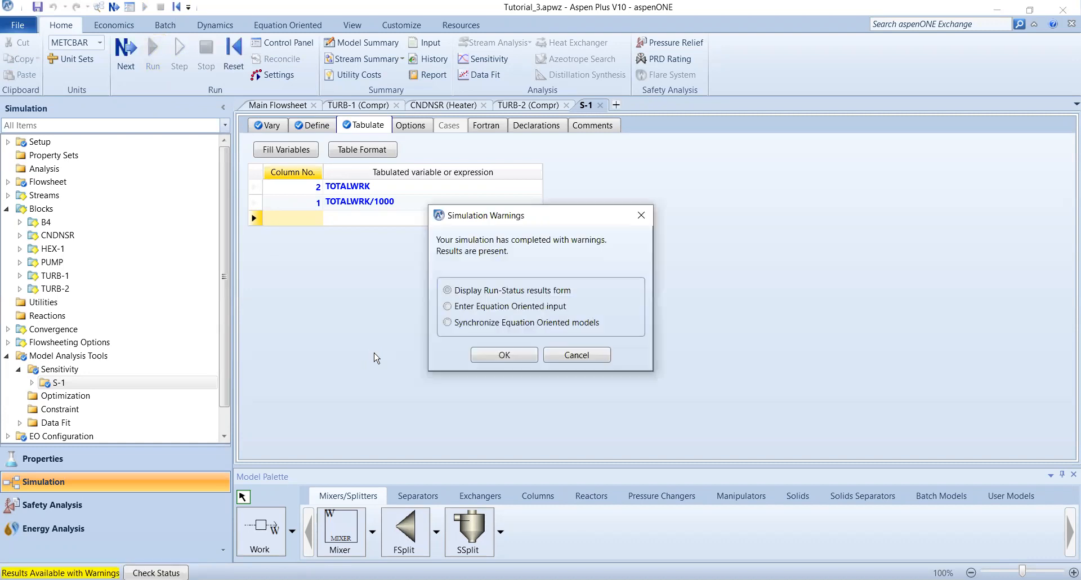
click(504, 355)
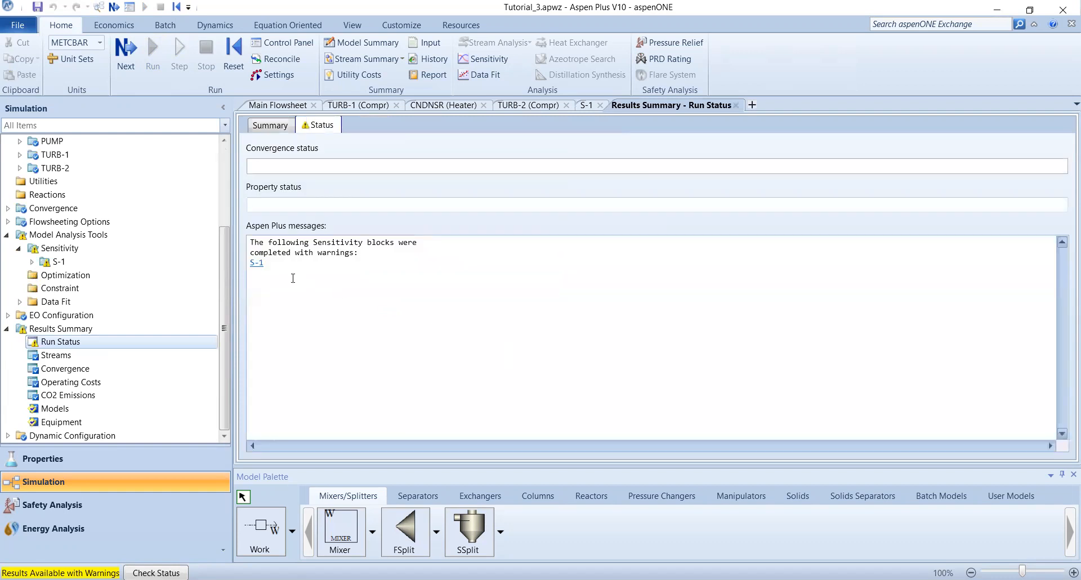
click(257, 263)
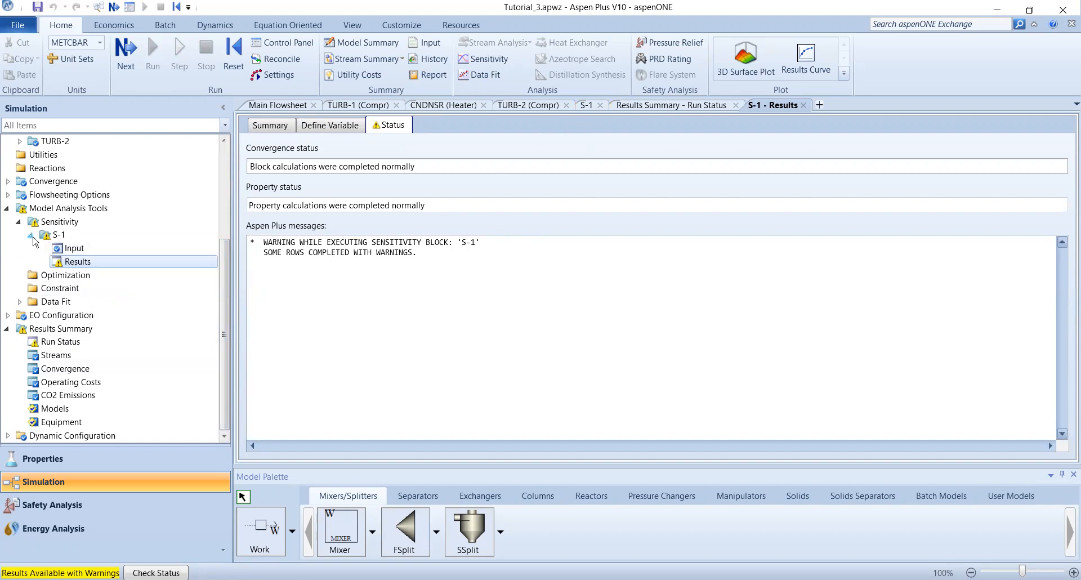
Open the summary table of the S-1 results and look through the TURB-1 pressure and TOTALWRK values down to the last row.
click(57, 238)
click(67, 248)
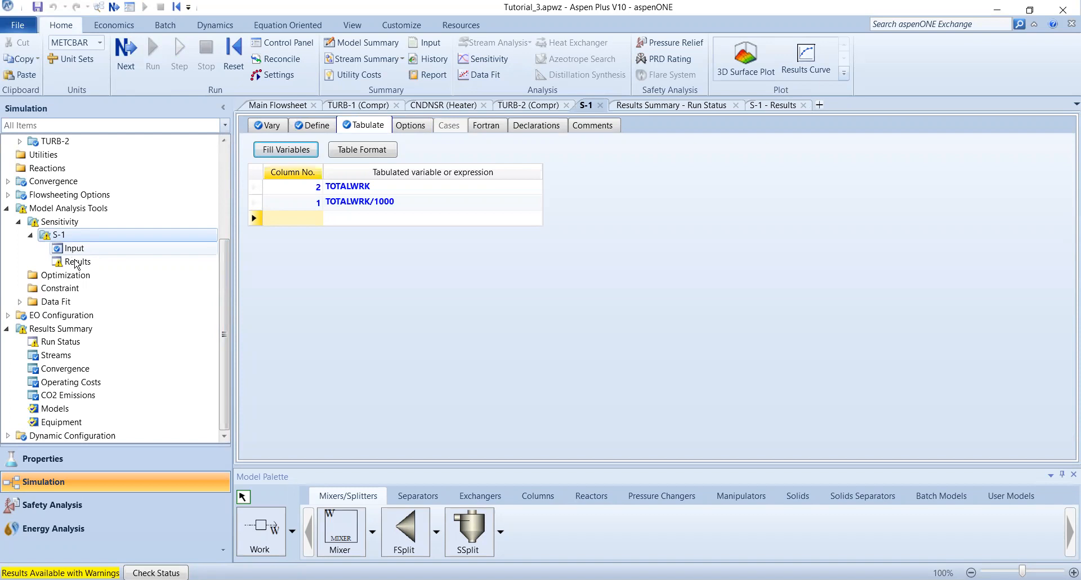
click(78, 262)
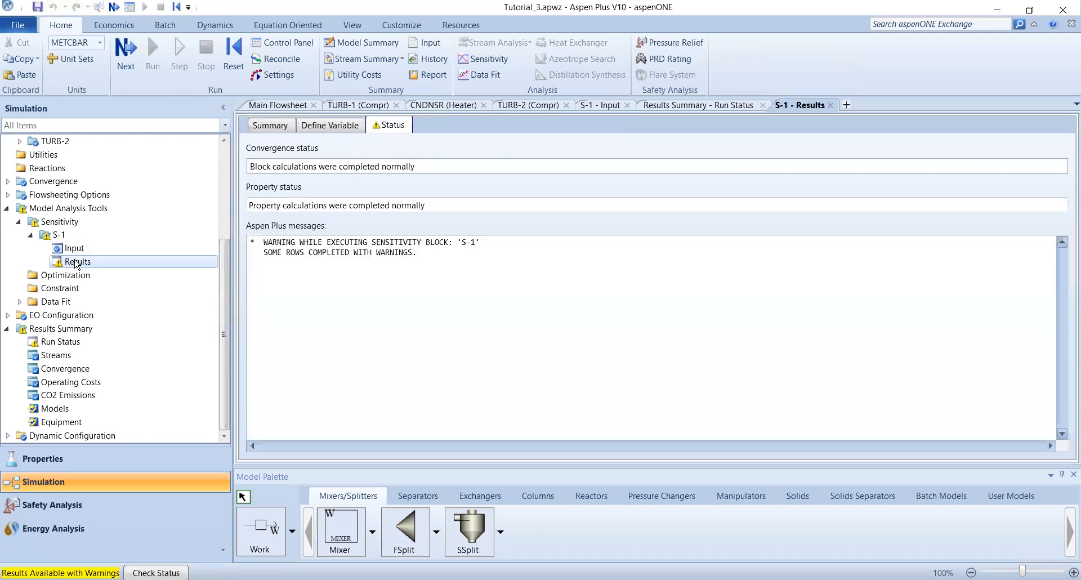
click(273, 127)
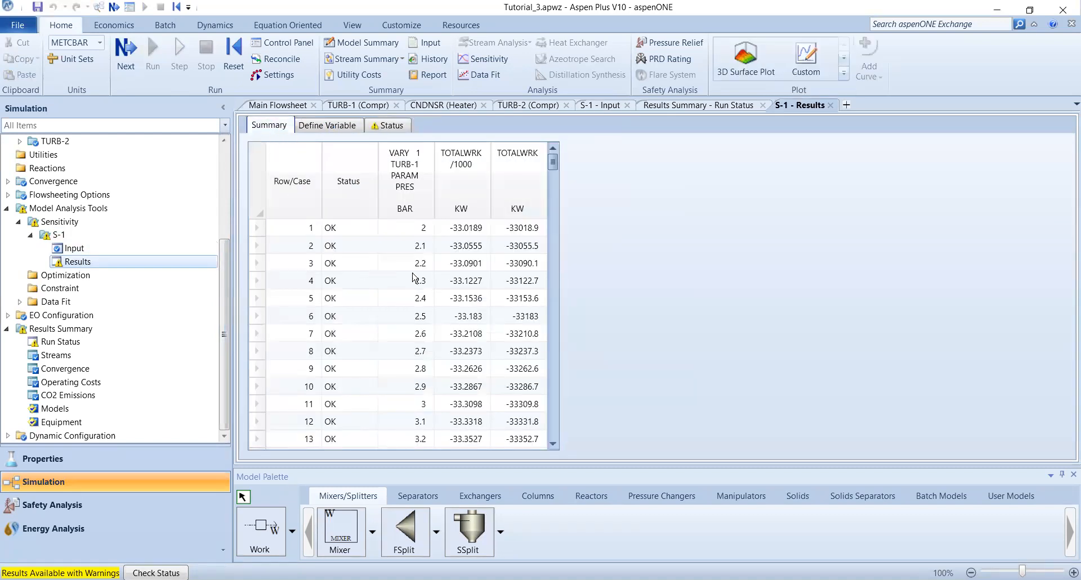
click(483, 207)
scroll(397, 351, down, 3)
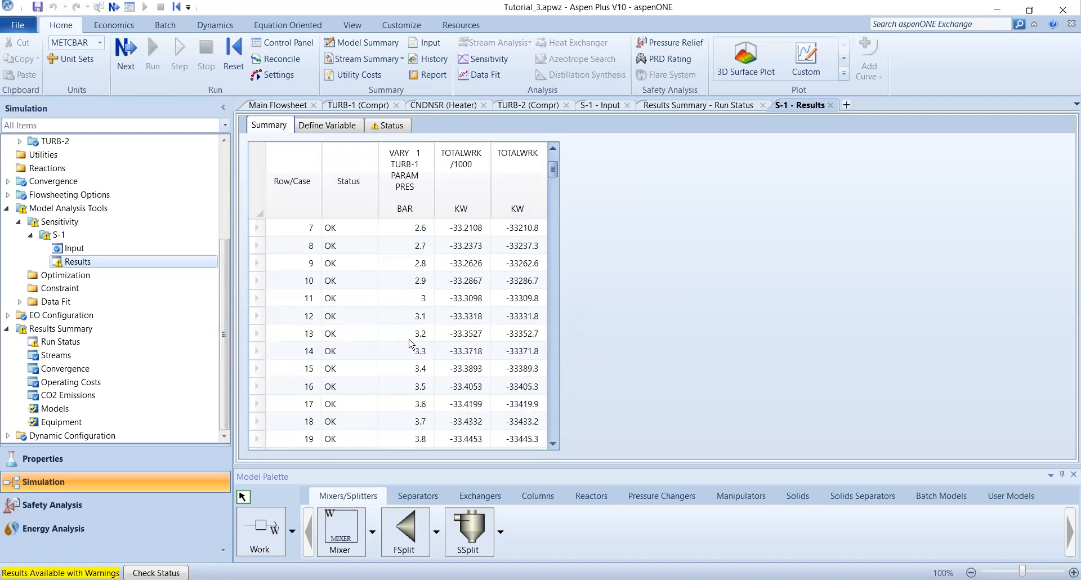
scroll(416, 344, up, 3)
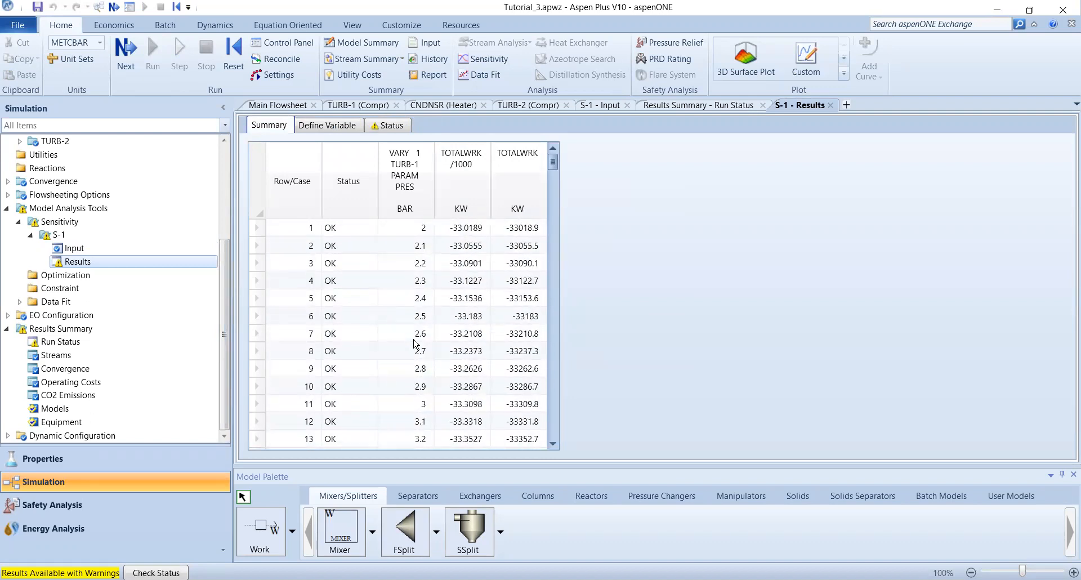
click(422, 233)
scroll(558, 165, down, 1)
drag(558, 165, 559, 435)
click(553, 443)
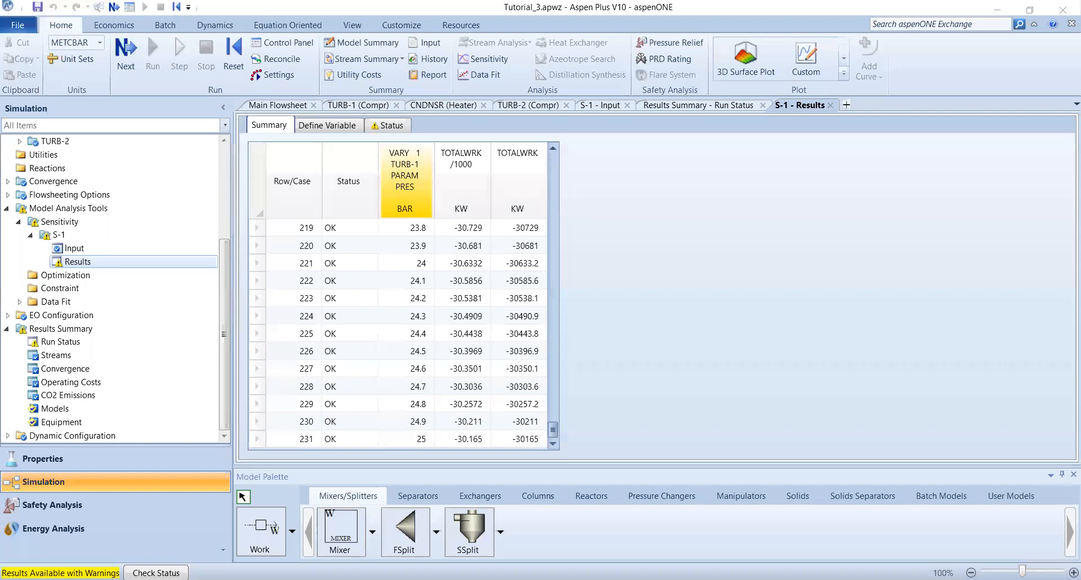
Switch to the tutorial PDF and read the sensitivity results notes and questions Q6 and Q7 on net power and best discharge pressure.
key(alt+Tab)
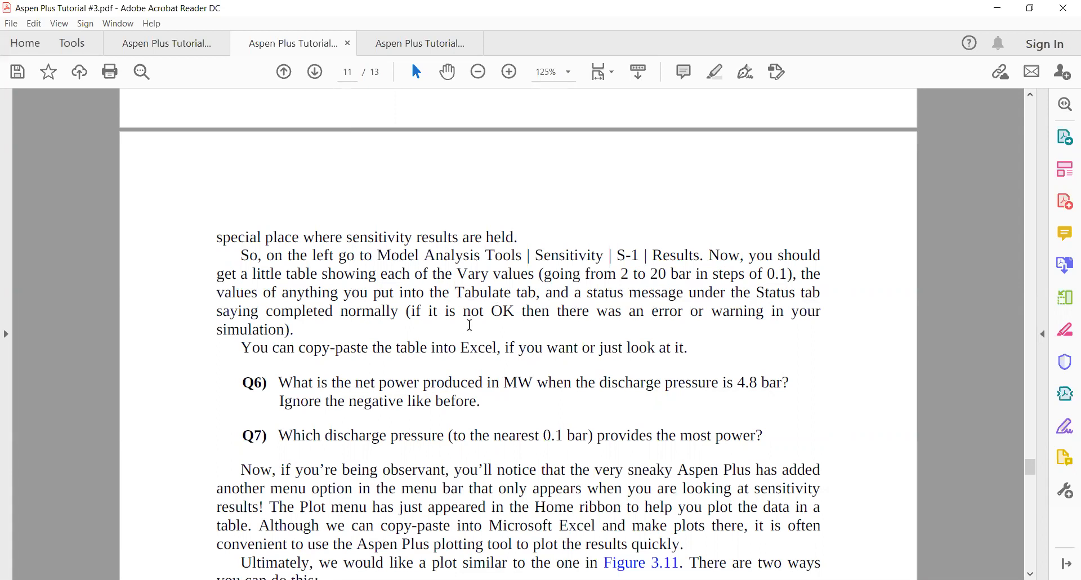
drag(415, 310, 287, 332)
click(298, 344)
drag(287, 382, 787, 382)
drag(278, 435, 762, 439)
click(449, 435)
double_click(507, 382)
triple_click(752, 386)
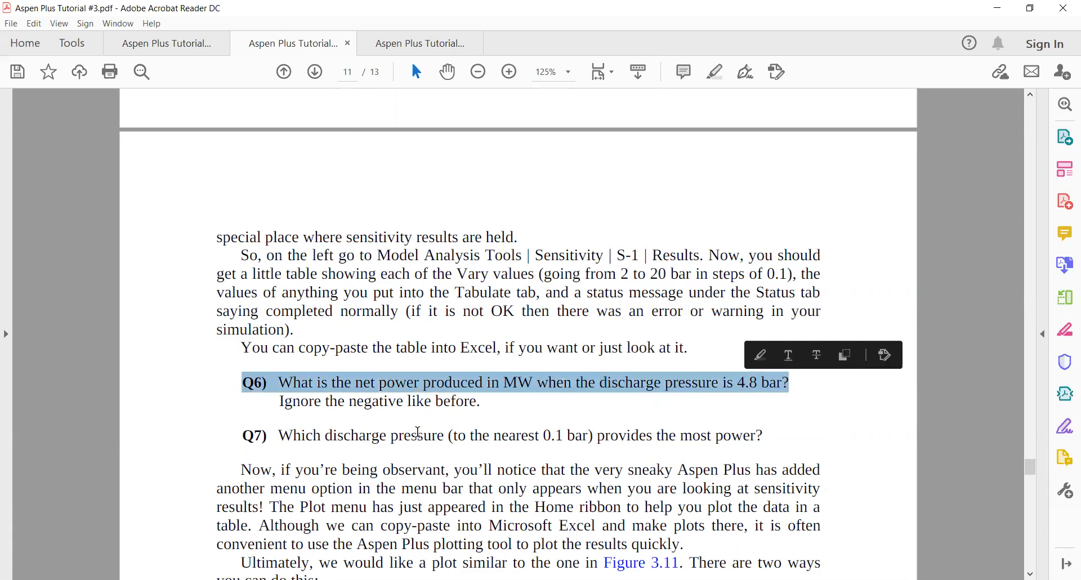
click(417, 436)
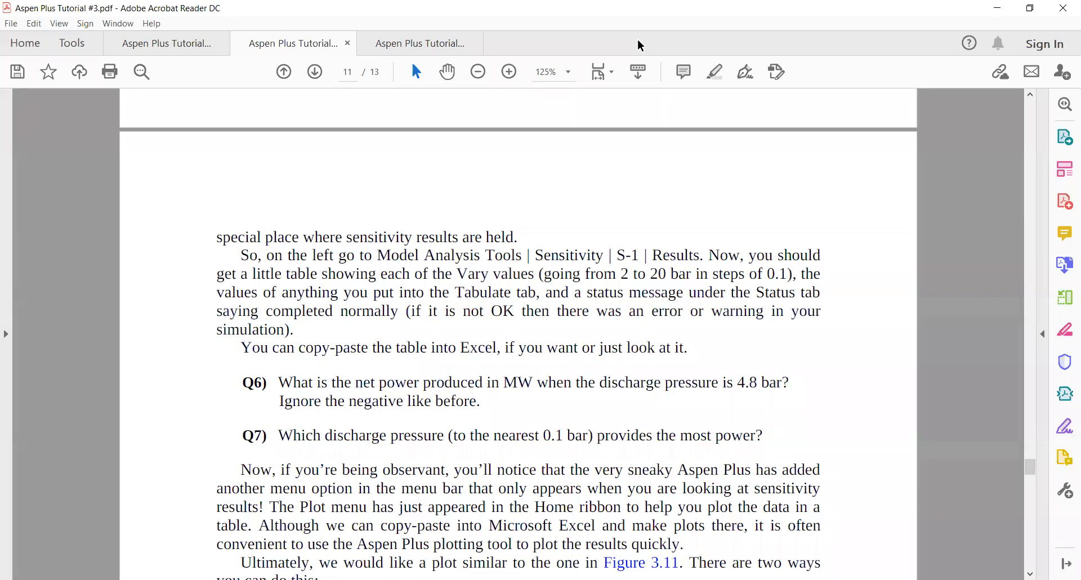
Return to the S-1 results in Aspen Plus and select the row for a TURB-1 pressure of 4.8 bar.
key(alt+Tab)
scroll(544, 228, up, 10)
scroll(545, 228, up, 20)
drag(552, 220, 551, 199)
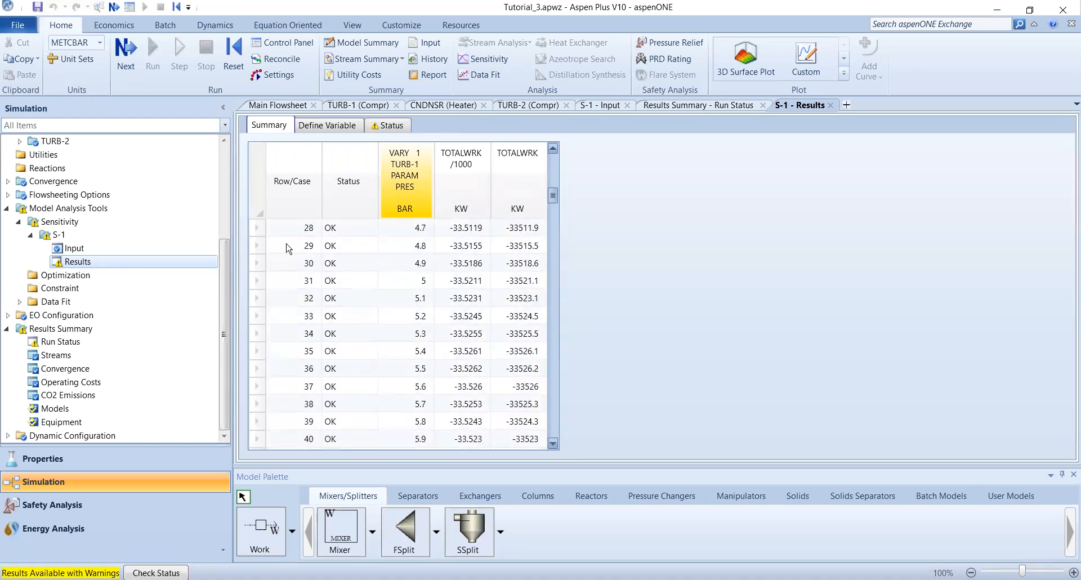
click(258, 245)
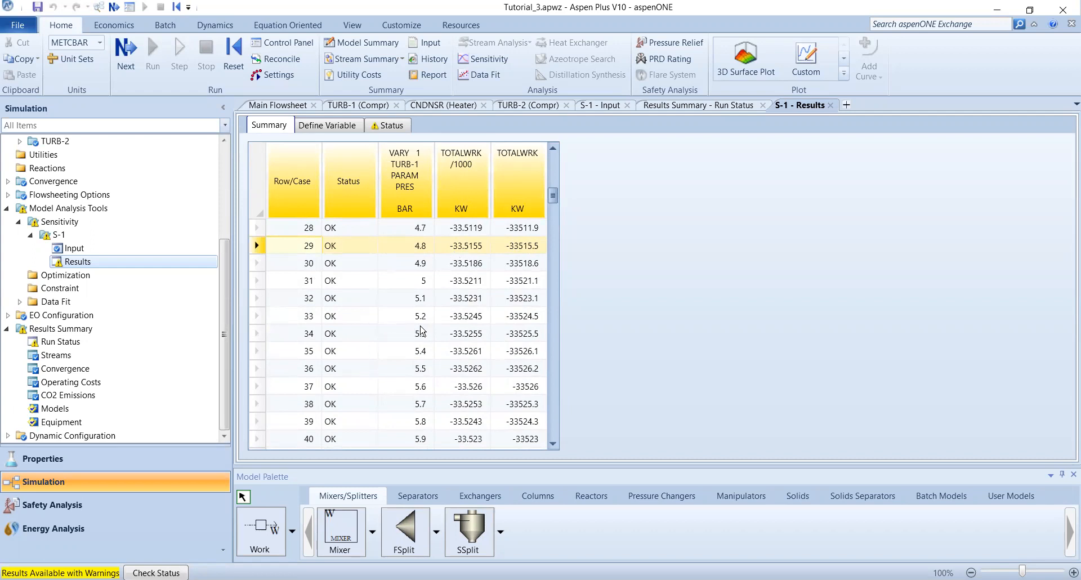
Compare the TOTALWRK values around the peak to find the most power, and select the row for 5.7 bar.
scroll(422, 333, up, 5)
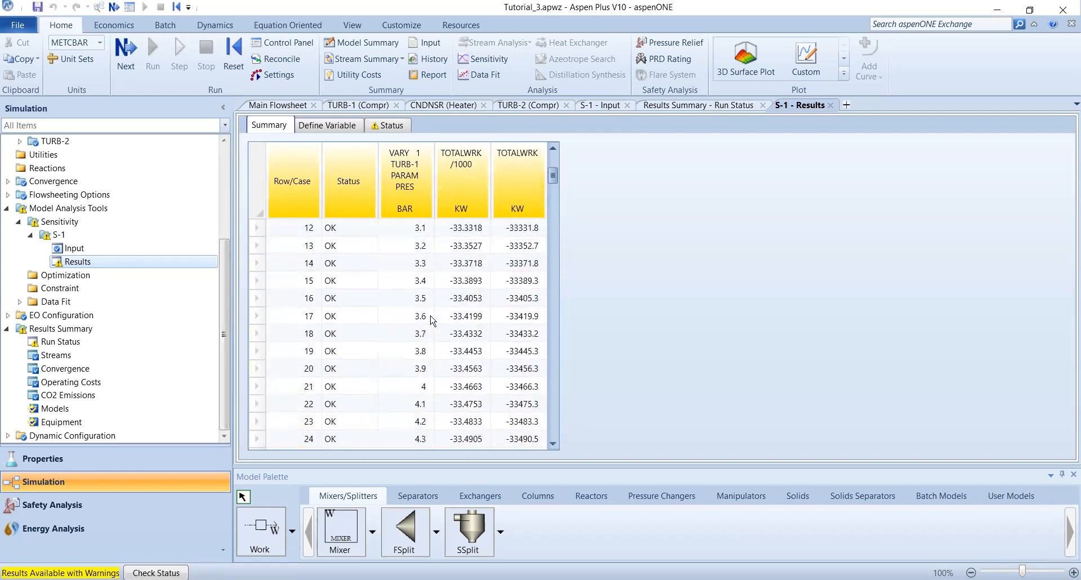
scroll(452, 293, down, 4)
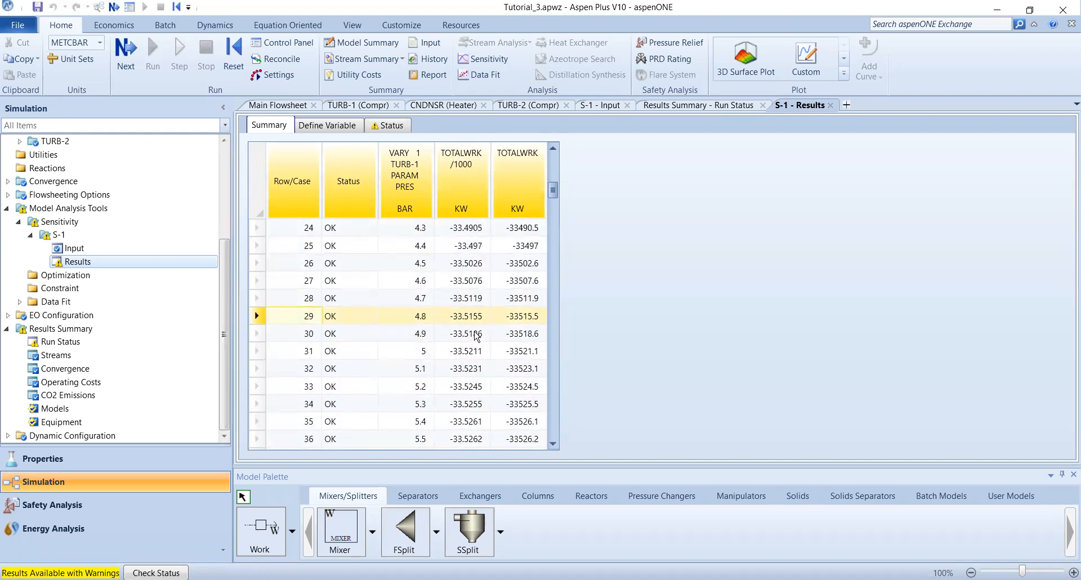
scroll(478, 331, down, 1)
scroll(478, 331, down, 3)
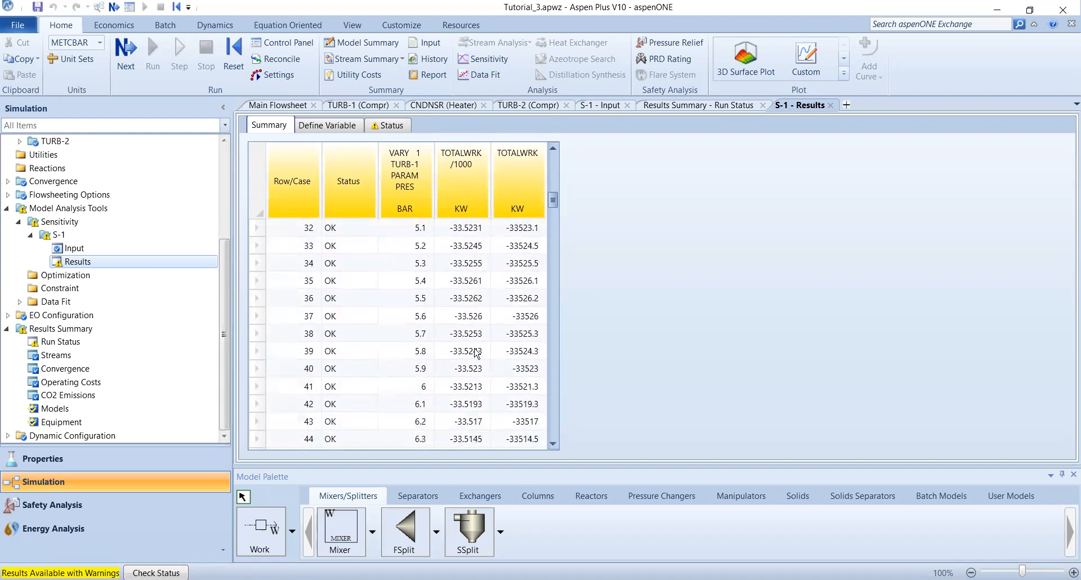
scroll(478, 361, down, 1)
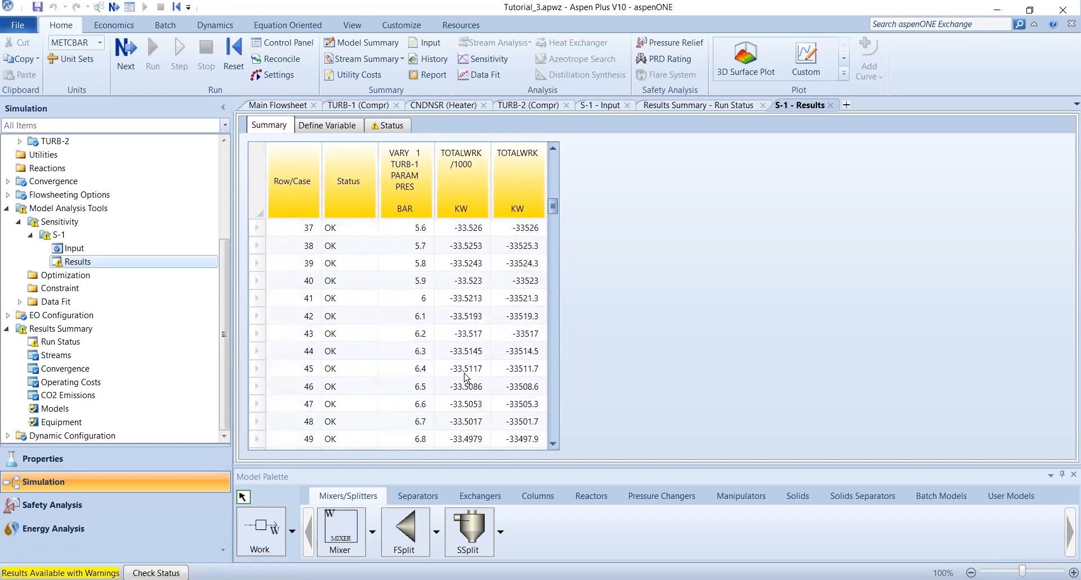
scroll(477, 330, up, 2)
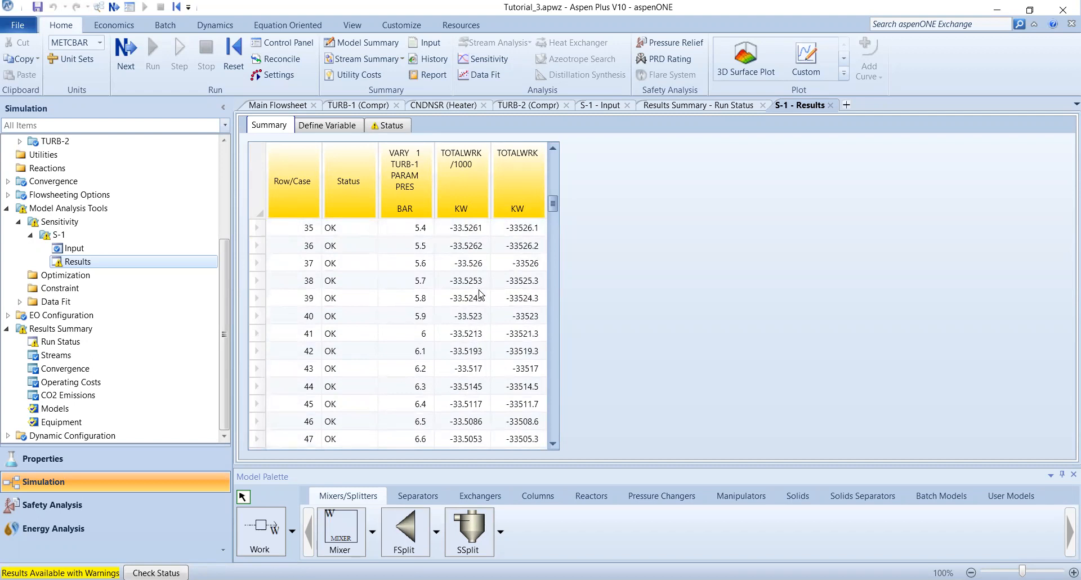
click(480, 283)
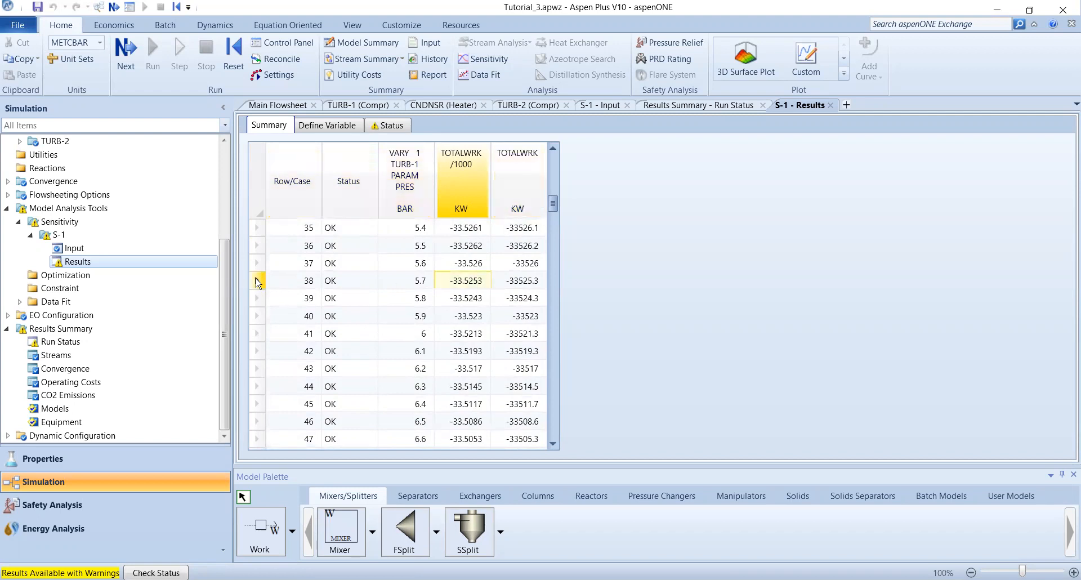
click(257, 282)
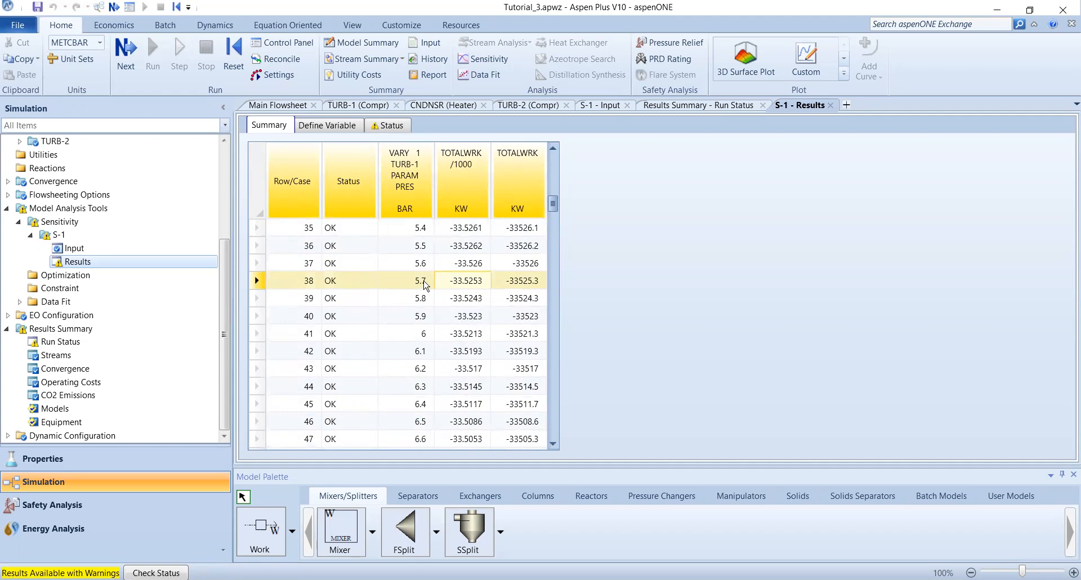
mouse_move(554, 204)
mouse_down()
mouse_move(543, 442)
mouse_move(564, 257)
mouse_move(567, 267)
mouse_move(551, 193)
mouse_move(549, 218)
mouse_move(548, 208)
mouse_up()
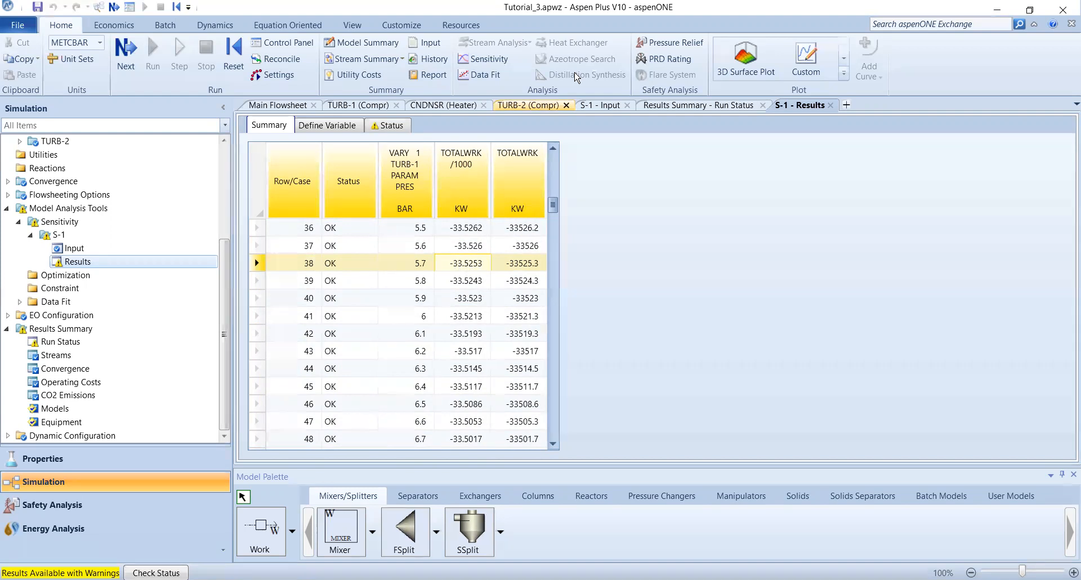
Read the tutorial PDF's instructions for plotting the sensitivity results, and check the available plot types in Aspen Plus.
key(alt+Tab)
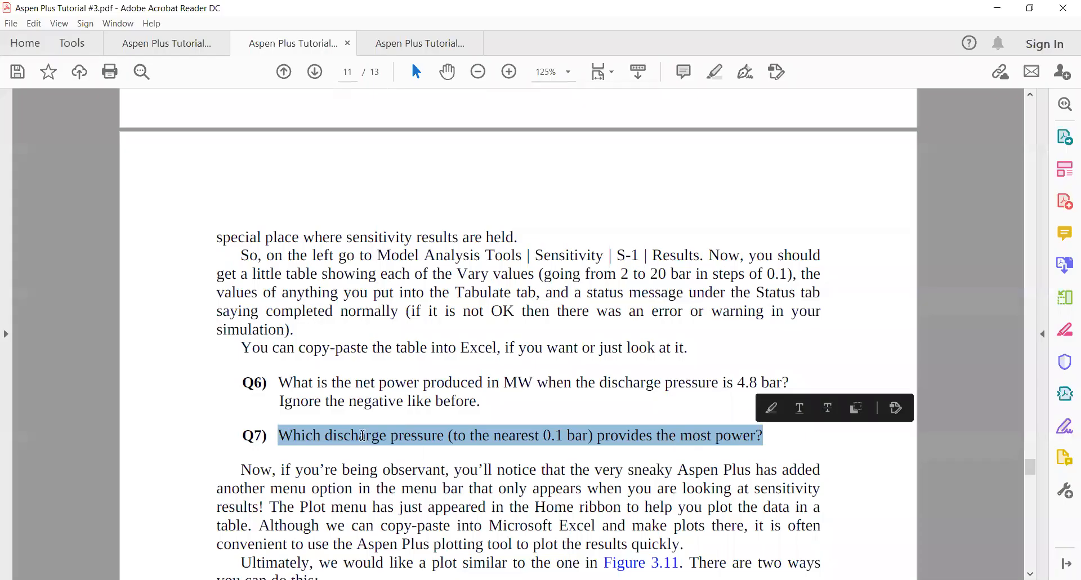
scroll(243, 227, down, 5)
drag(242, 227, 437, 247)
click(280, 259)
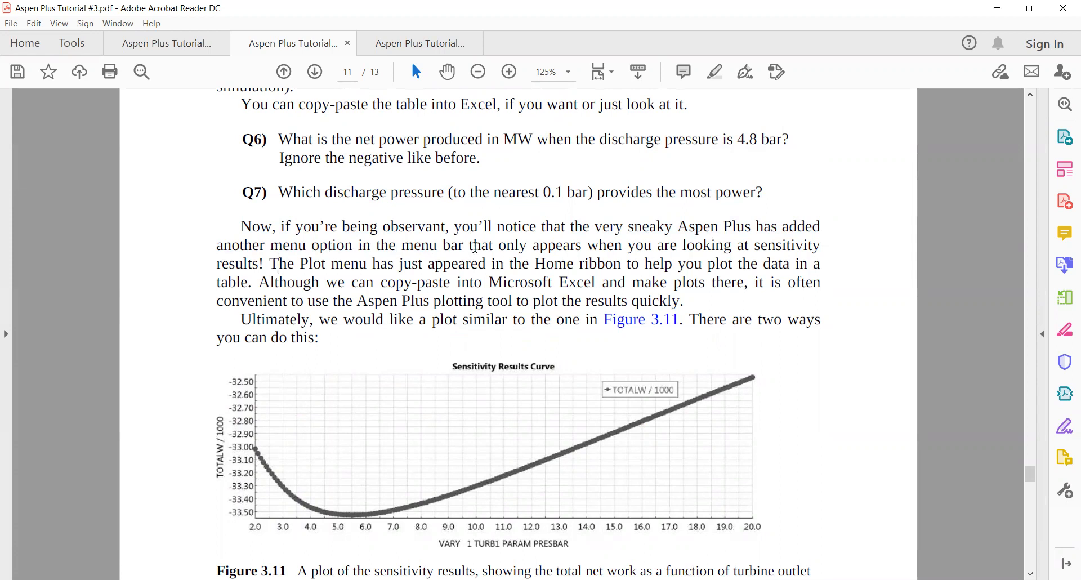
drag(294, 264, 691, 296)
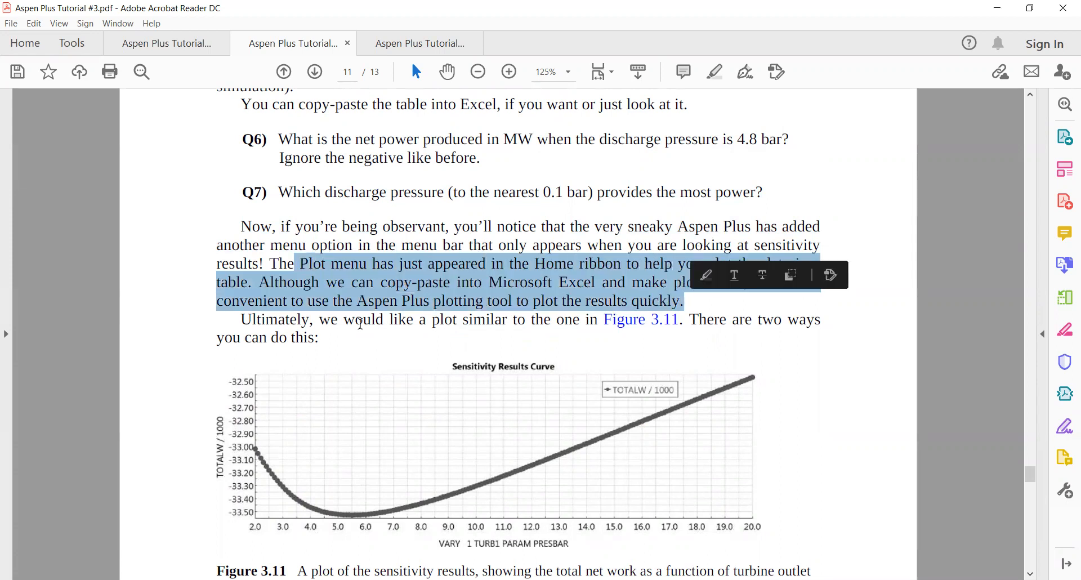
scroll(370, 346, down, 5)
scroll(271, 333, up, 1)
scroll(273, 230, down, 1)
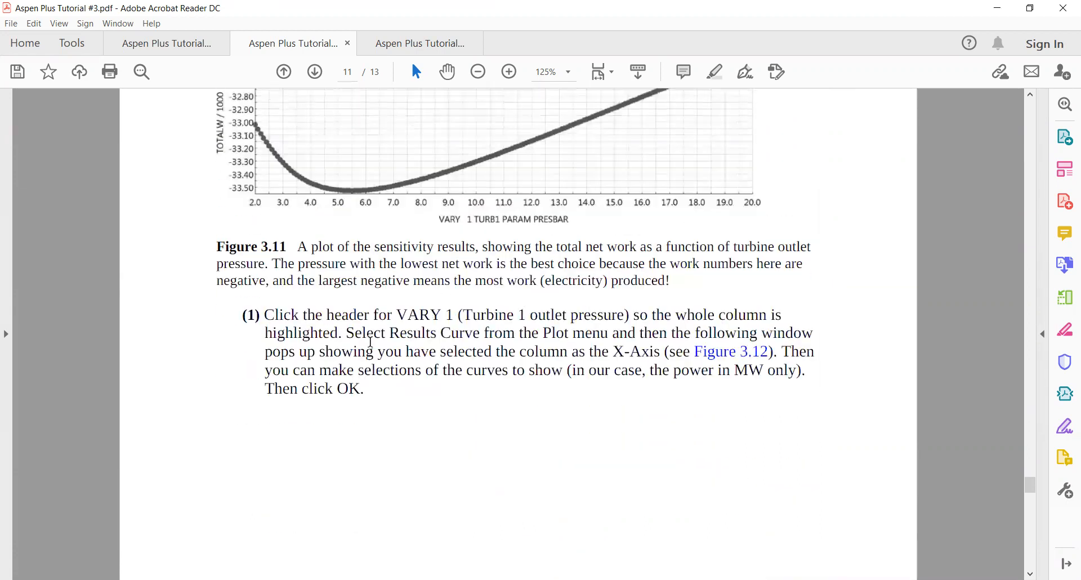
scroll(314, 400, down, 15)
scroll(319, 387, down, 3)
scroll(381, 425, up, 5)
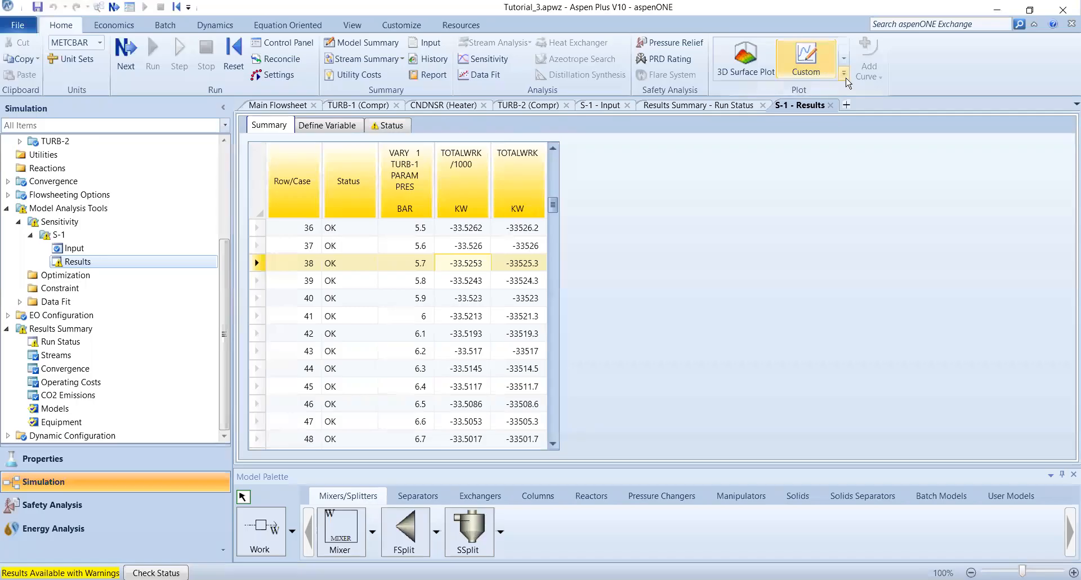
click(844, 75)
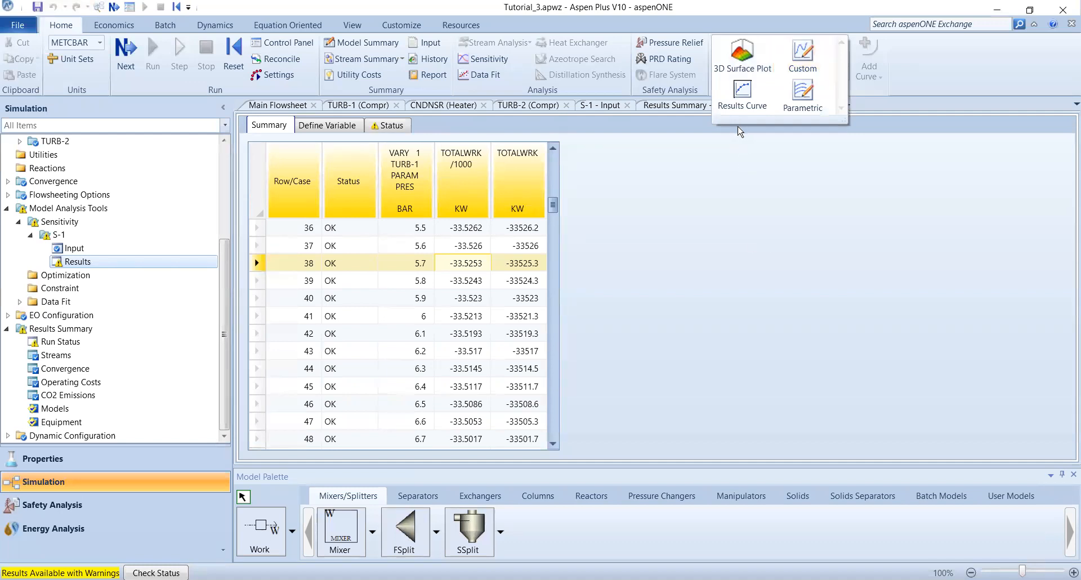
click(374, 404)
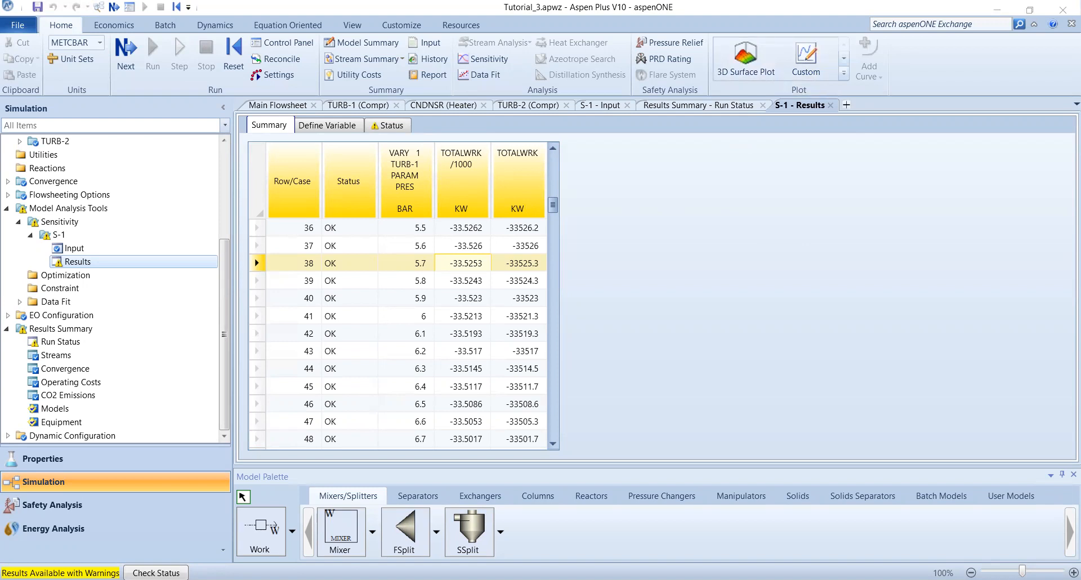
Create a Results Curve plot of only TOTALWRK /1000 against the TURB-1 pressure from the S-1 sensitivity results.
click(822, 75)
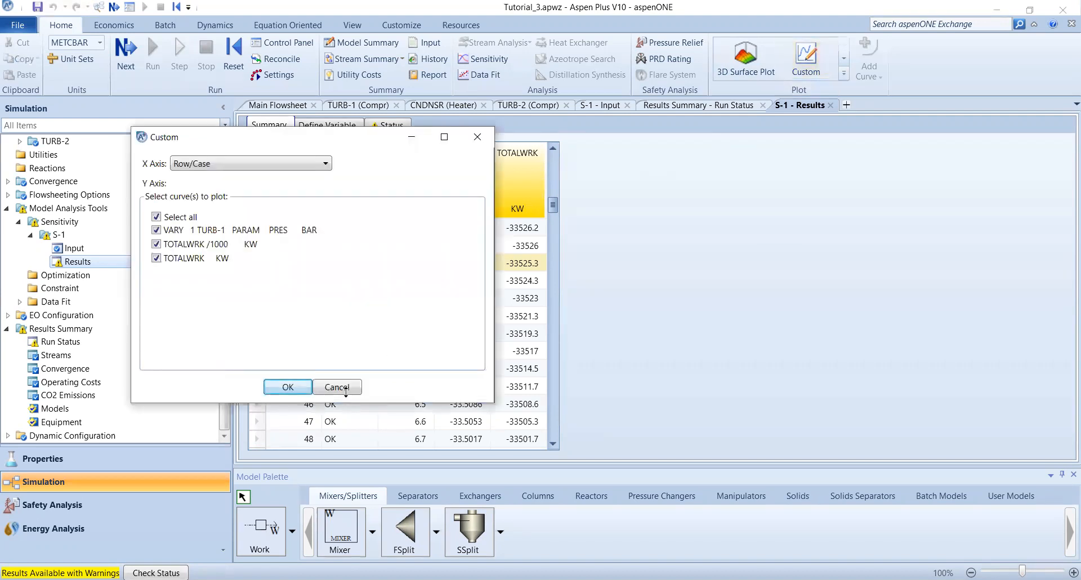
click(345, 388)
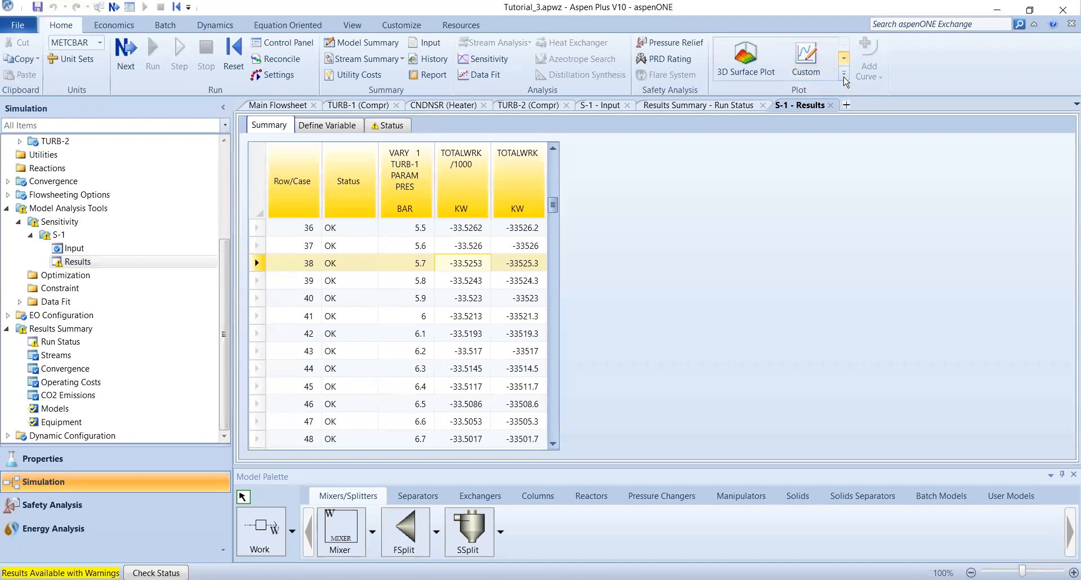
click(845, 79)
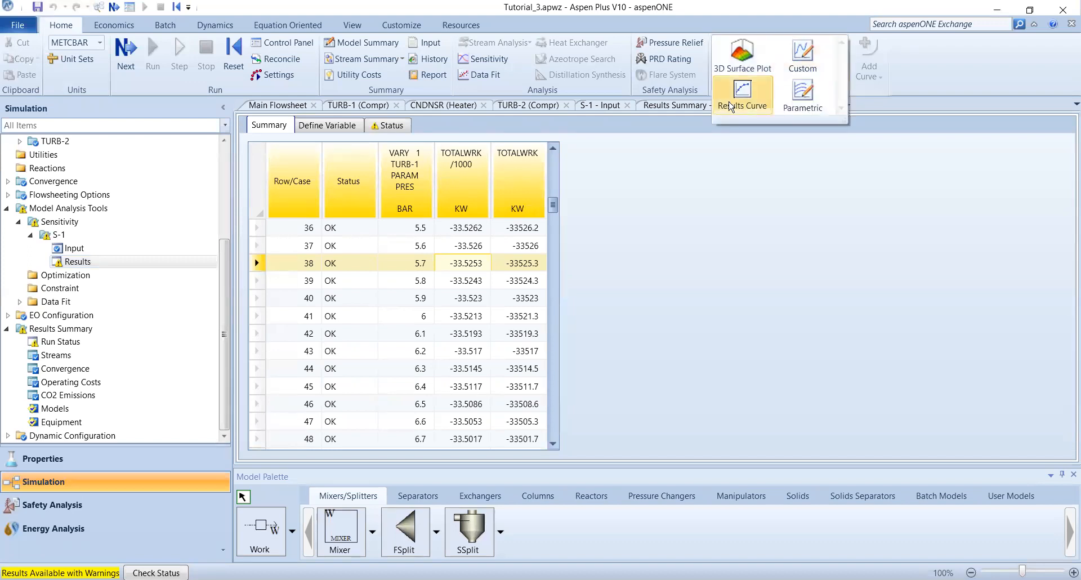
click(730, 107)
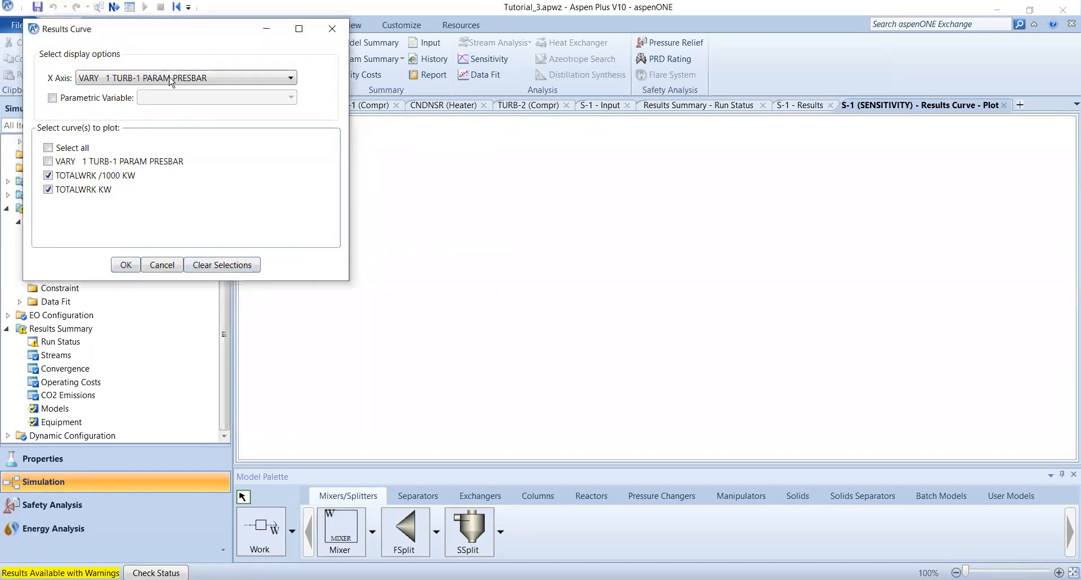
click(48, 188)
click(133, 269)
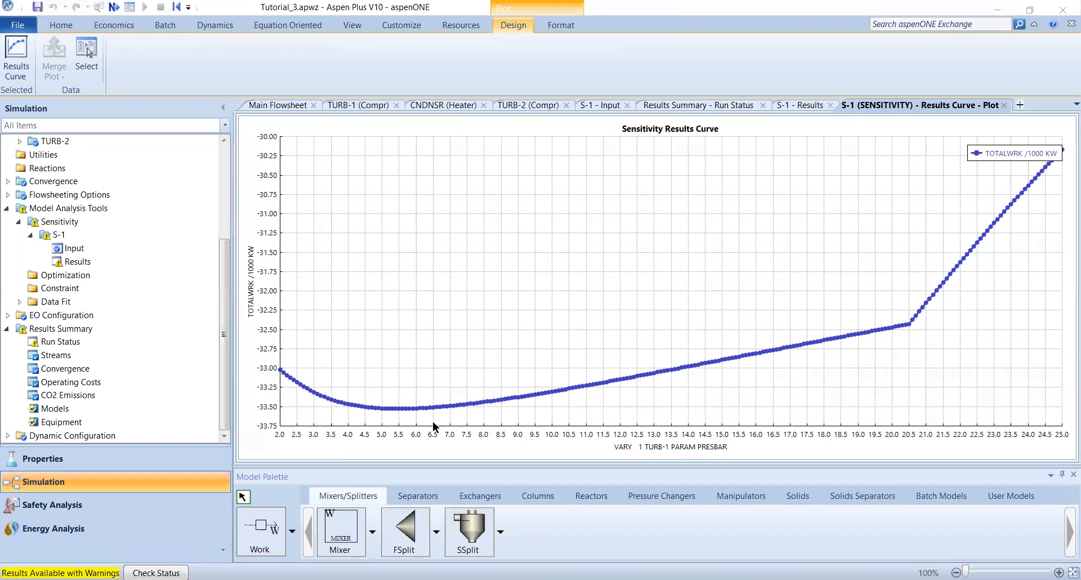
Read the tutorial PDF's paragraph on updating the final simulation with the design spec and sensitivity results, and return to Aspen Plus.
key(alt+Tab)
drag(240, 313, 425, 352)
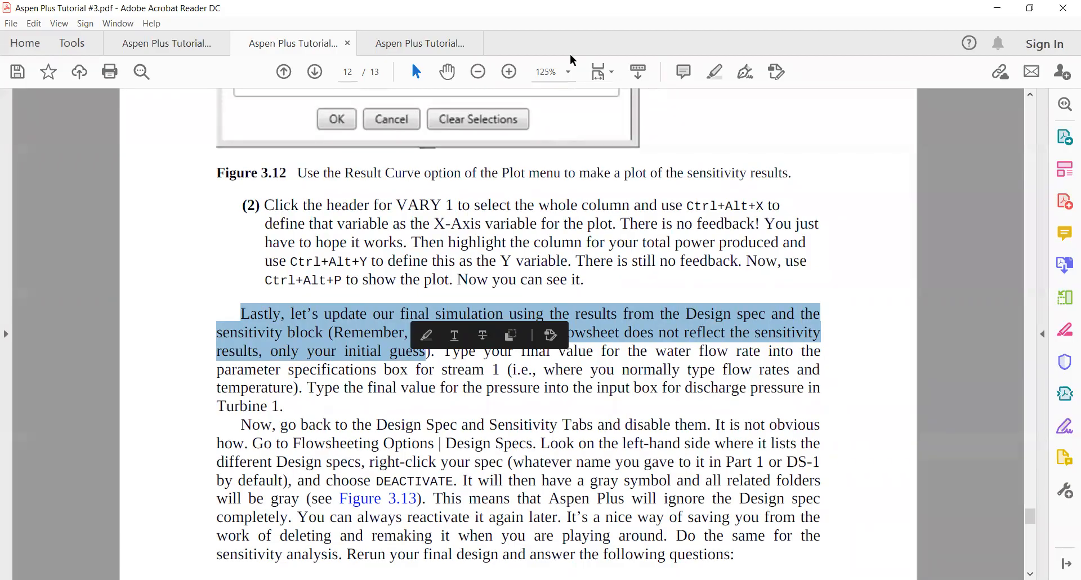
key(alt+Tab)
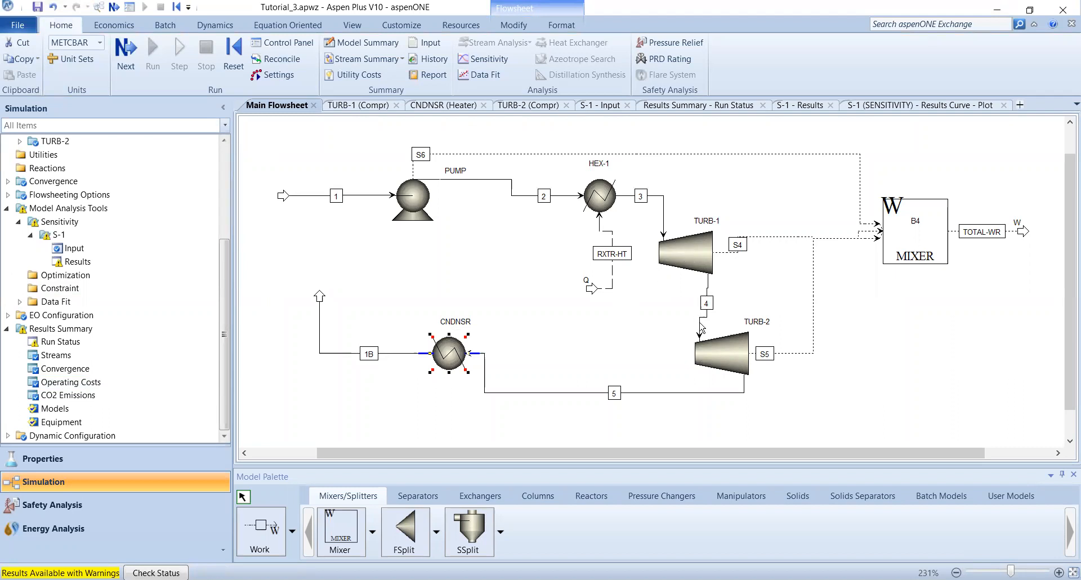
Set the discharge pressure of the TURB-1 block to 5.7 bar.
click(695, 254)
double_click(696, 253)
click(301, 129)
click(396, 225)
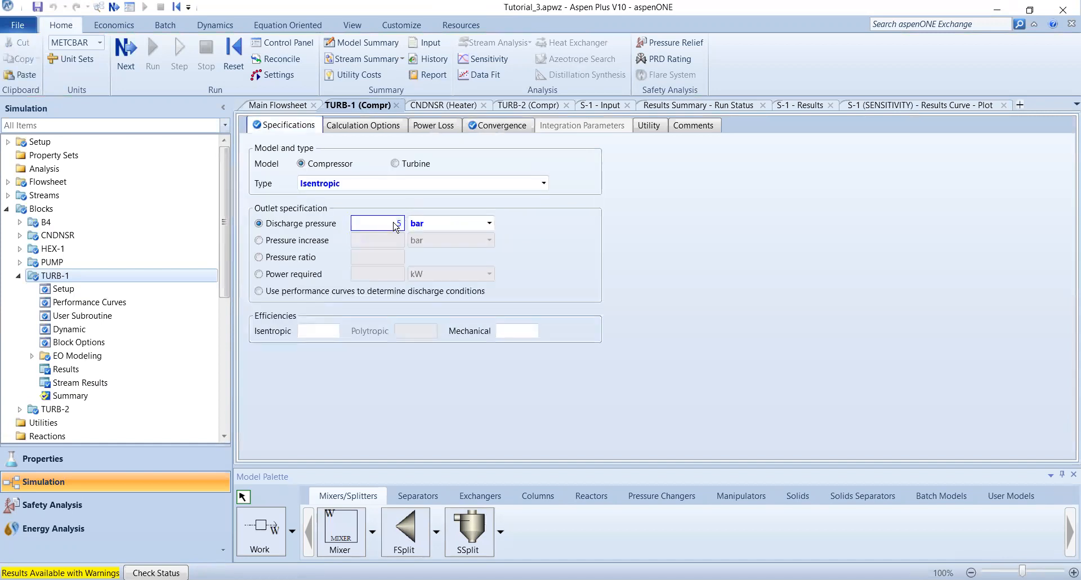
click(398, 224)
key(Return)
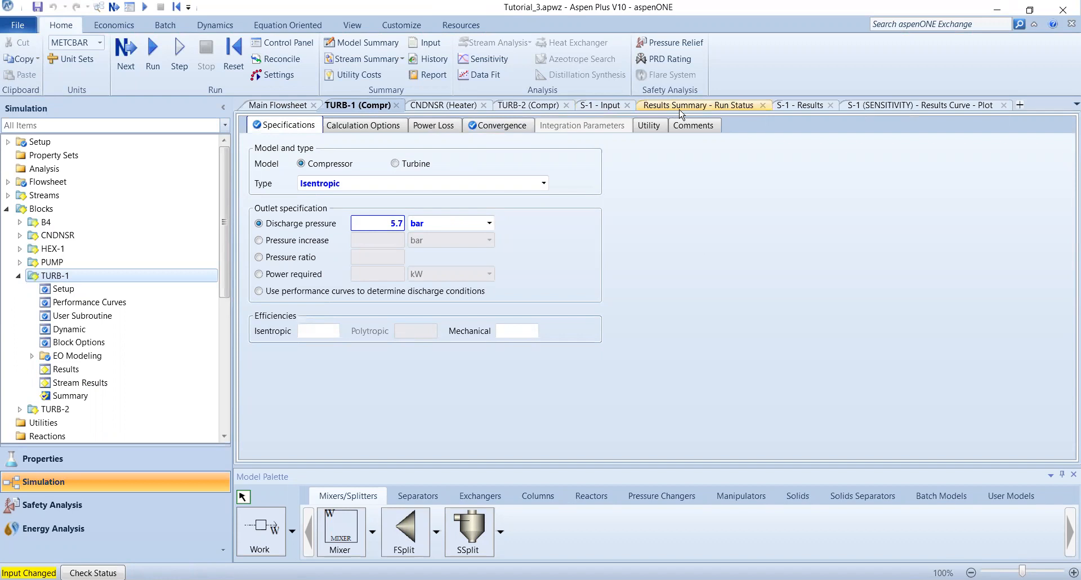
Recheck the TOTALWRK values around the peak in the S-1 results, and select the row for a TURB-1 pressure of 5.5 bar.
click(805, 108)
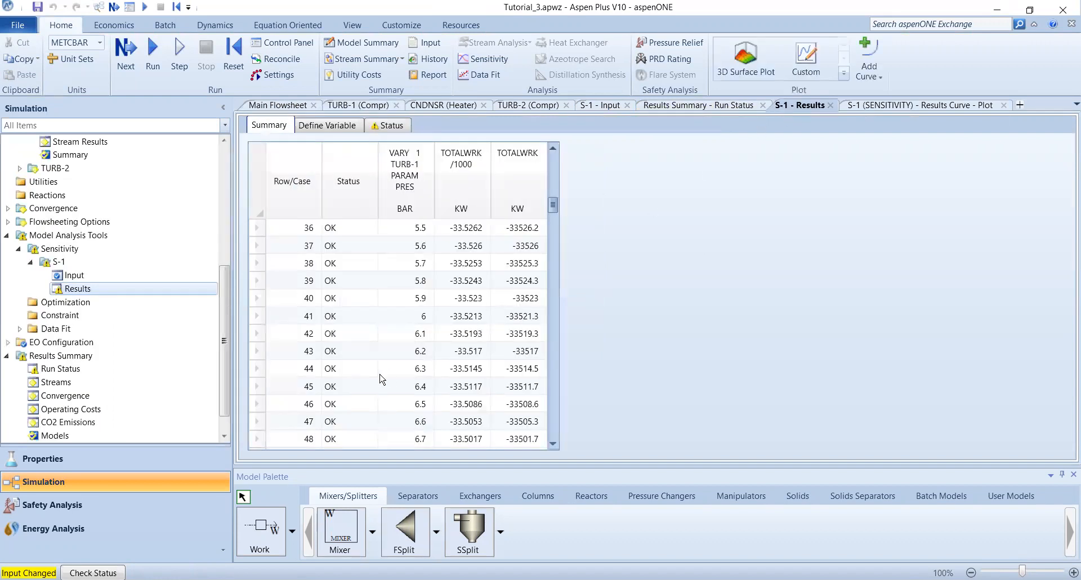
scroll(383, 363, up, 2)
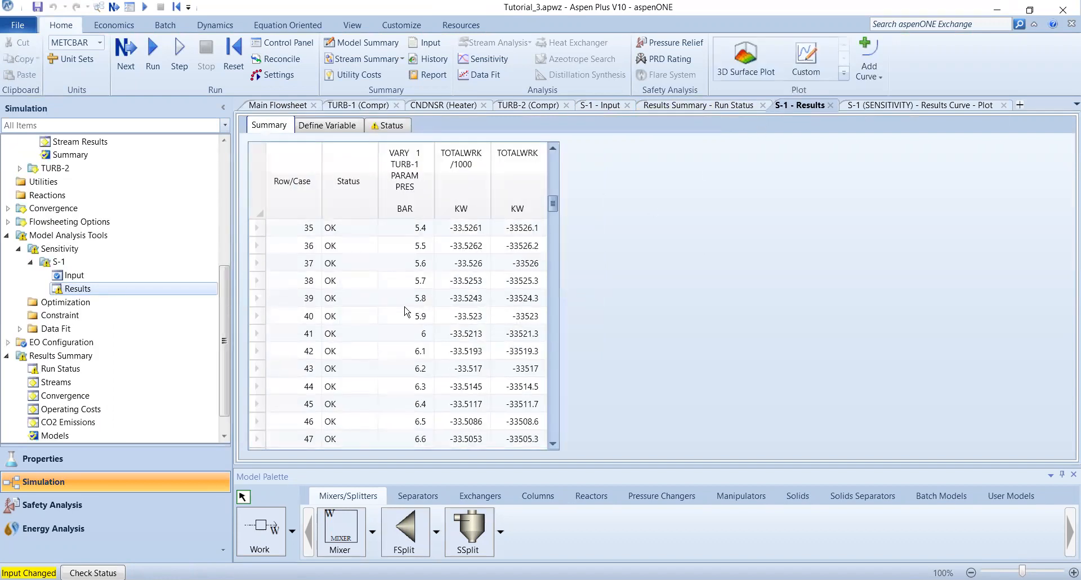
click(367, 281)
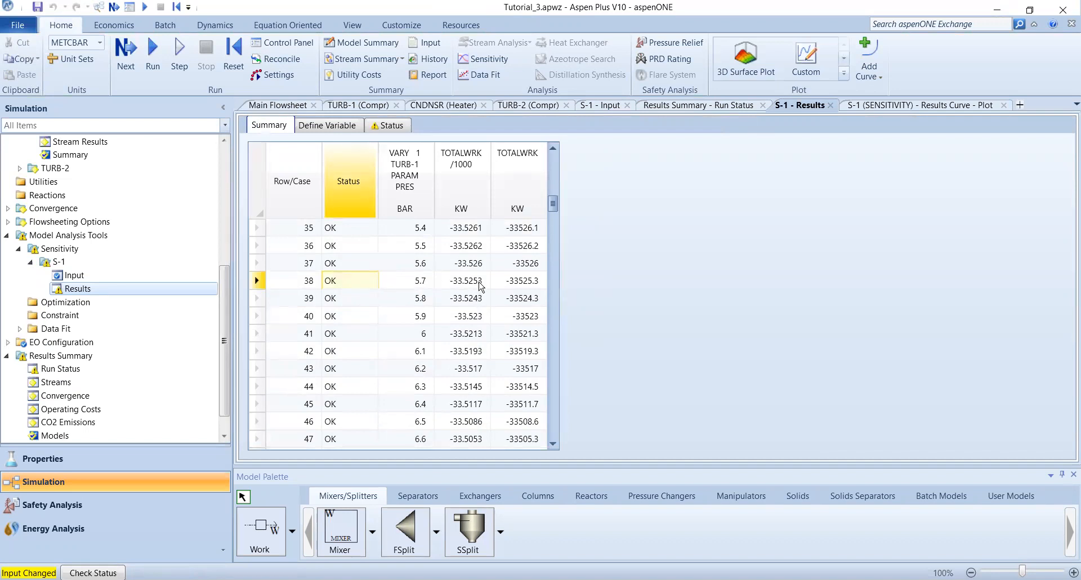
click(265, 281)
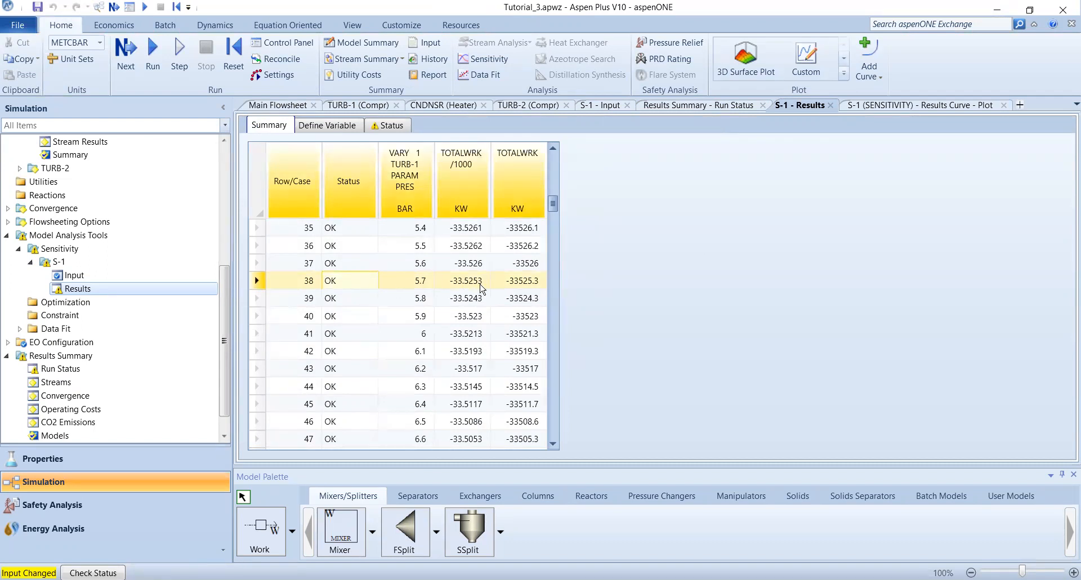
click(483, 264)
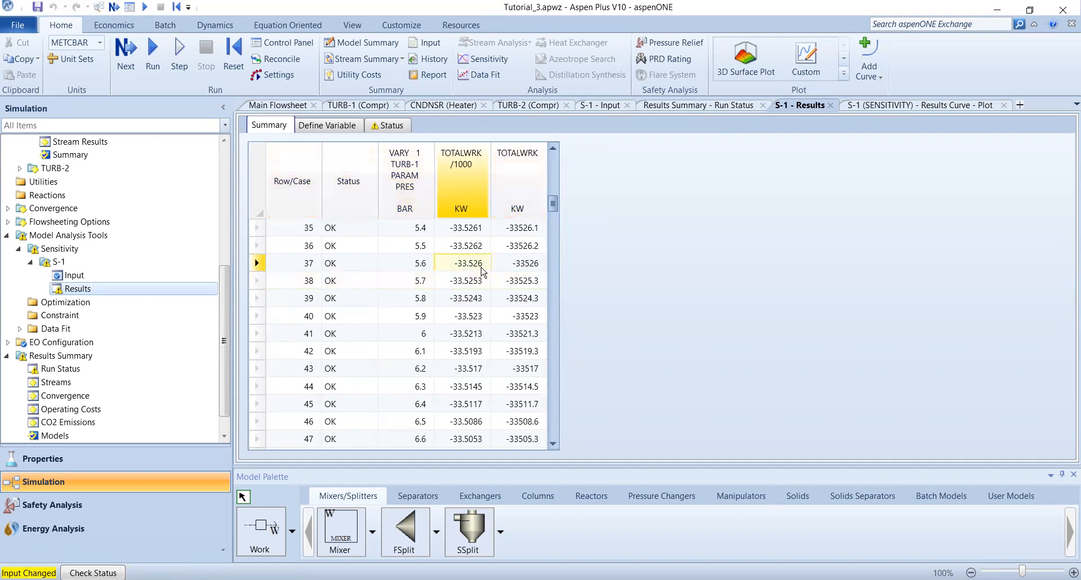
scroll(381, 289, up, 1)
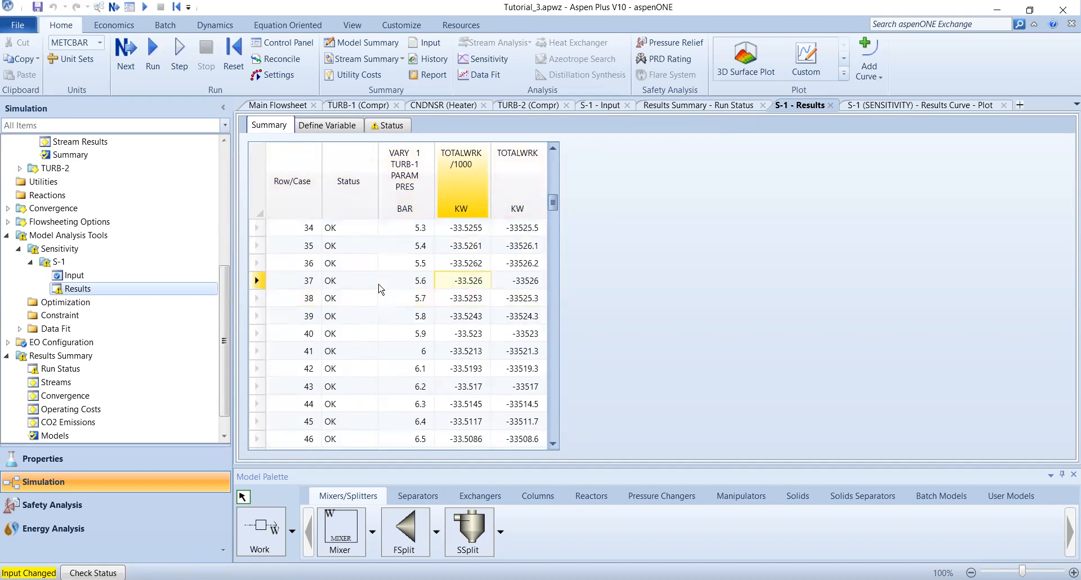
click(468, 270)
click(275, 265)
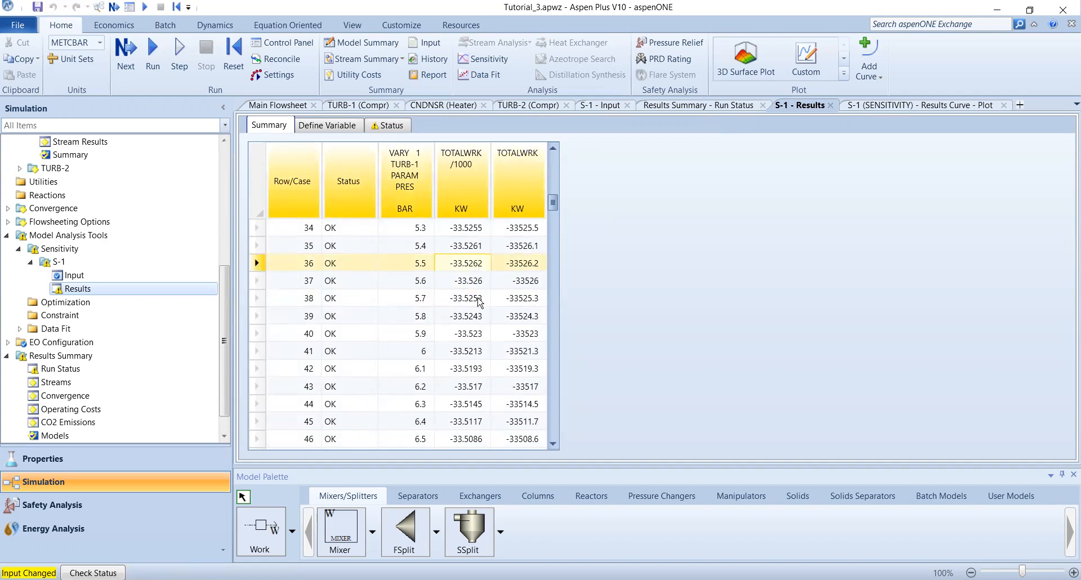
scroll(480, 303, up, 1)
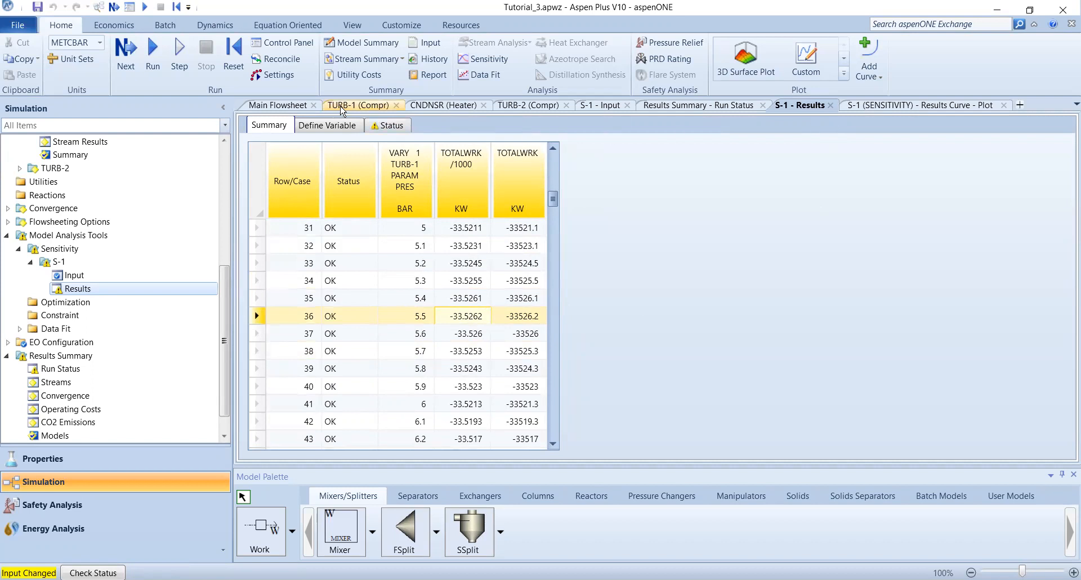
Reopen the TURB-1 block from the main flowsheet and set its discharge pressure to 5.5 bar.
click(267, 105)
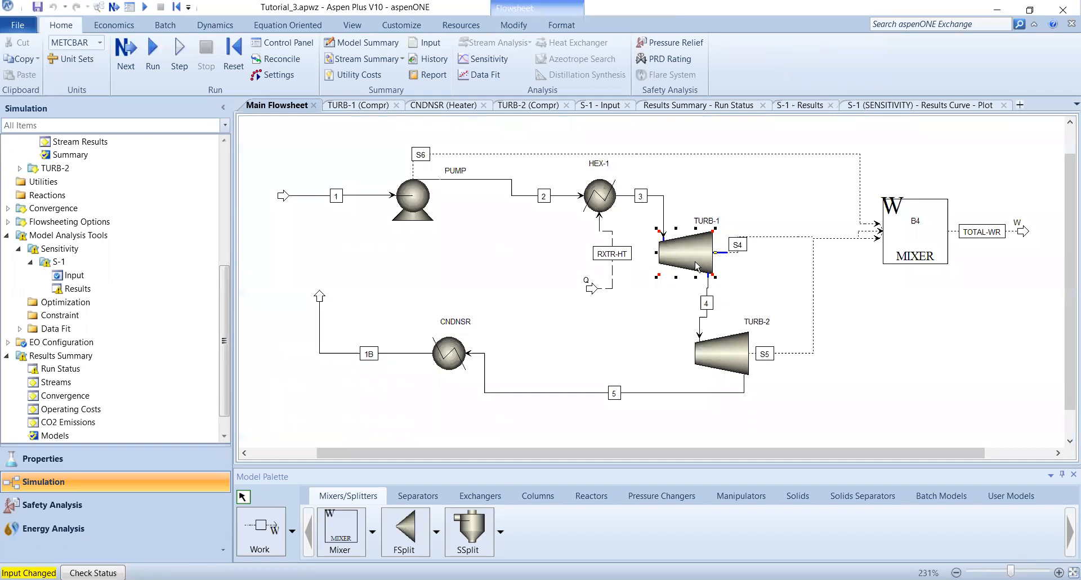
double_click(697, 267)
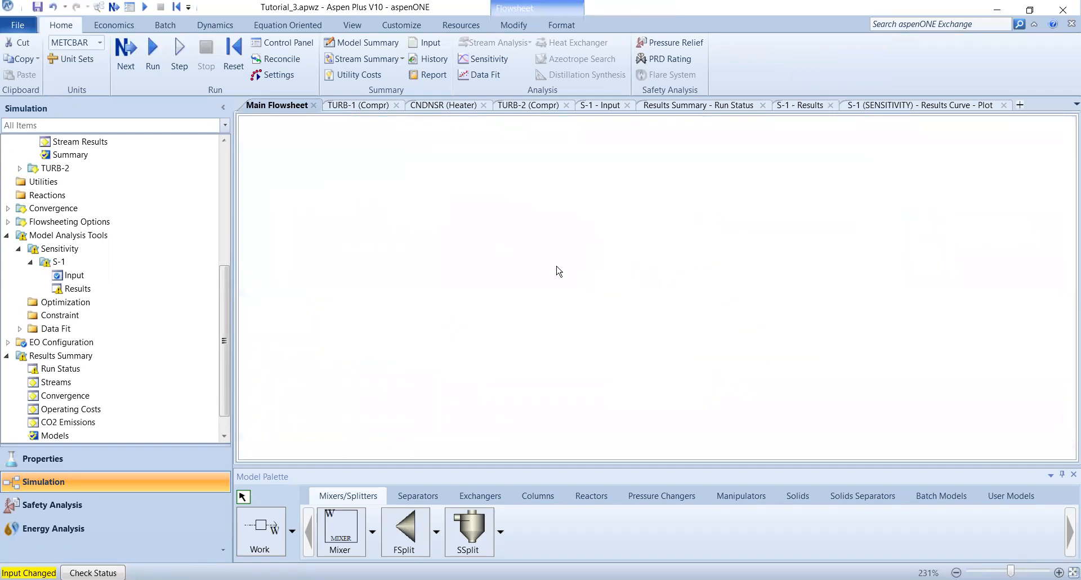
click(397, 225)
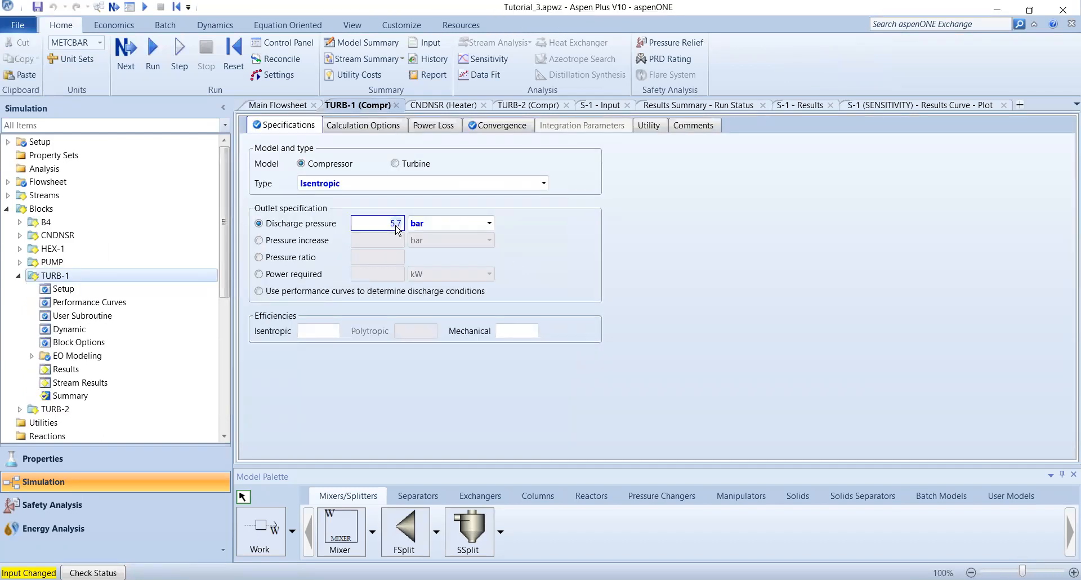
key(BackSpace)
text(5)
click(640, 255)
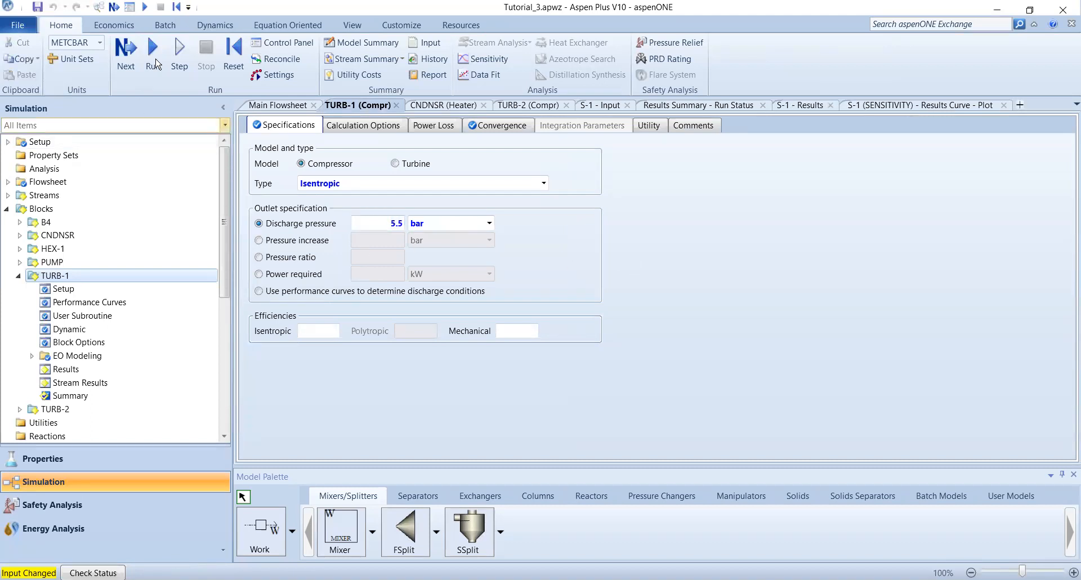
Rerun the simulation and display the Run-Status results form.
click(153, 53)
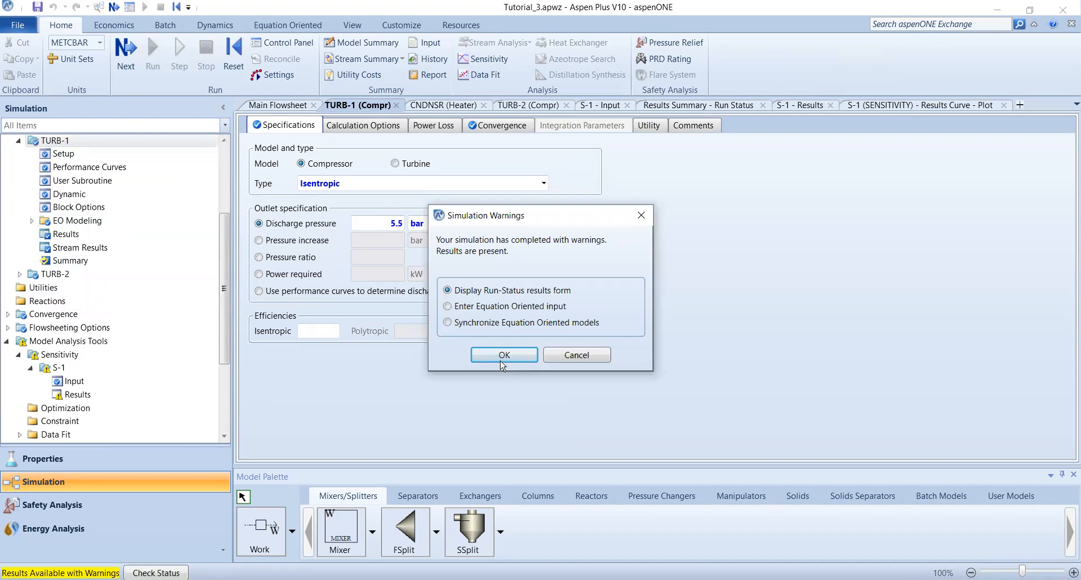
click(504, 355)
scroll(72, 344, up, 4)
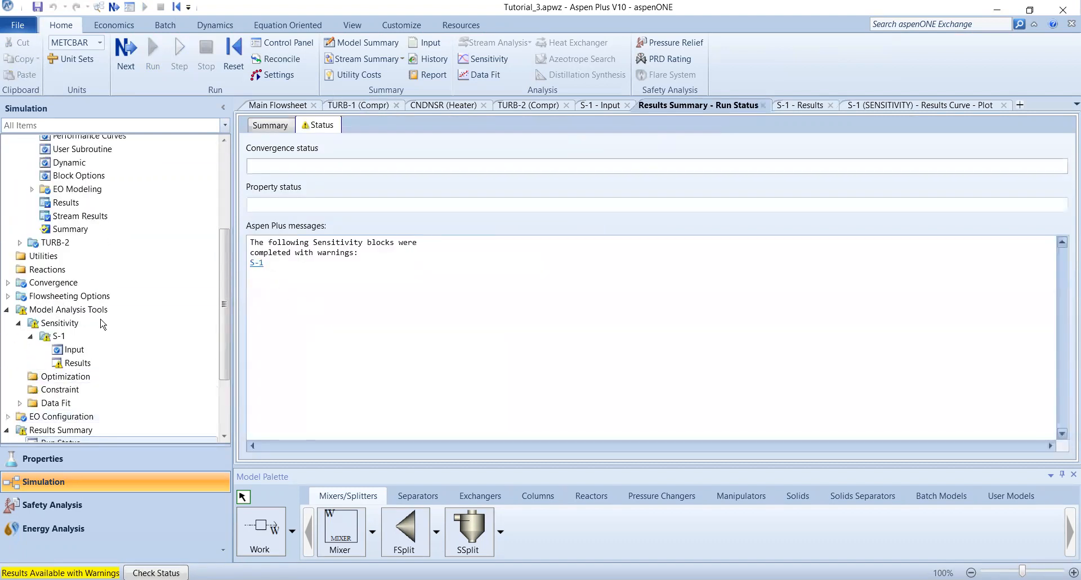
scroll(86, 316, up, 4)
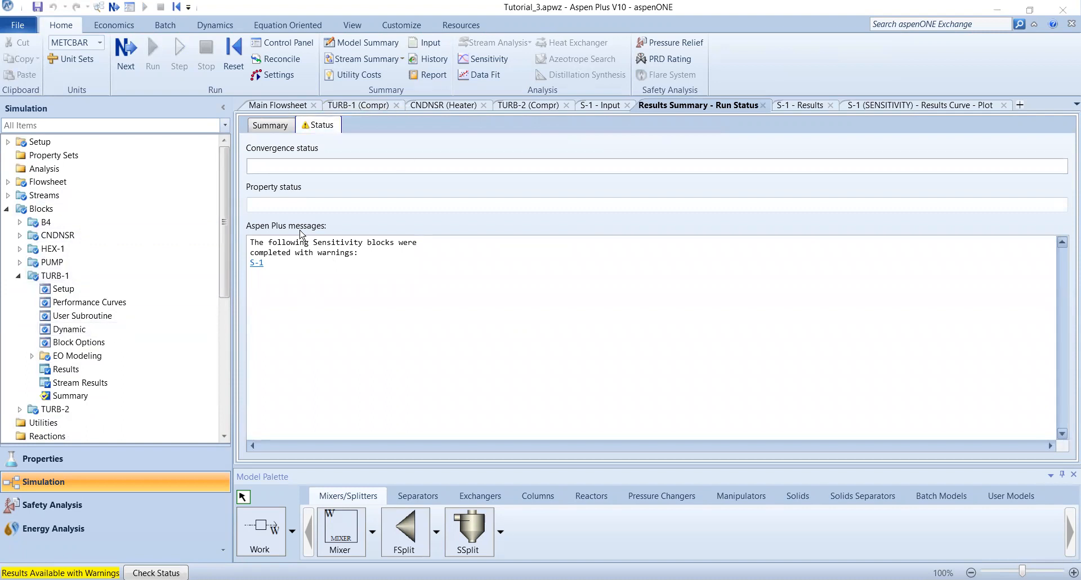
Switch to the tutorial PDF and read the final questions Q8 to Q10, cancelling the external link request.
key(alt+Tab)
scroll(378, 399, down, 17)
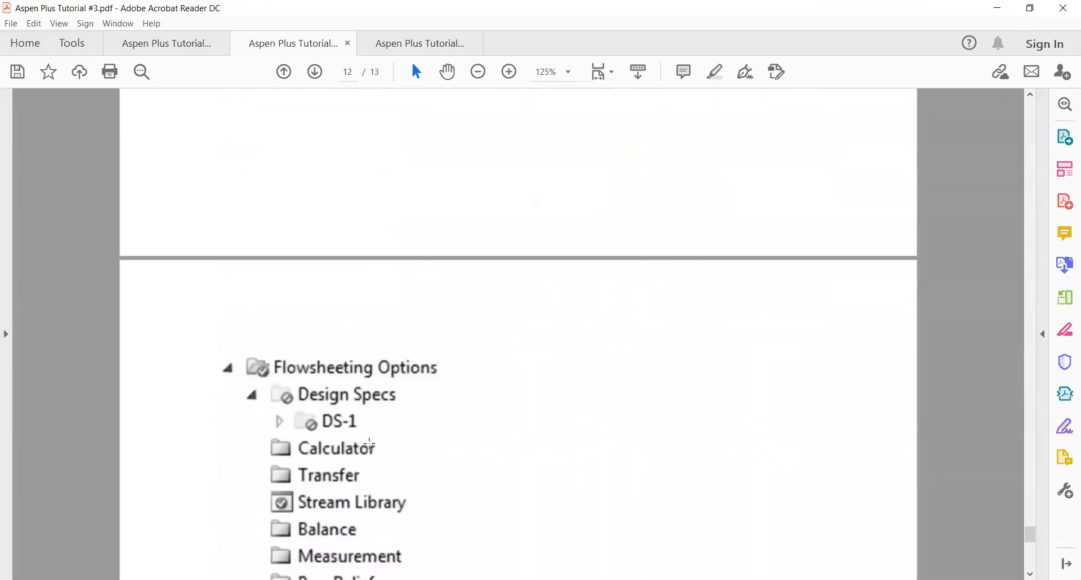
drag(284, 255, 659, 248)
drag(280, 286, 645, 297)
drag(280, 321, 402, 339)
click(403, 339)
click(444, 439)
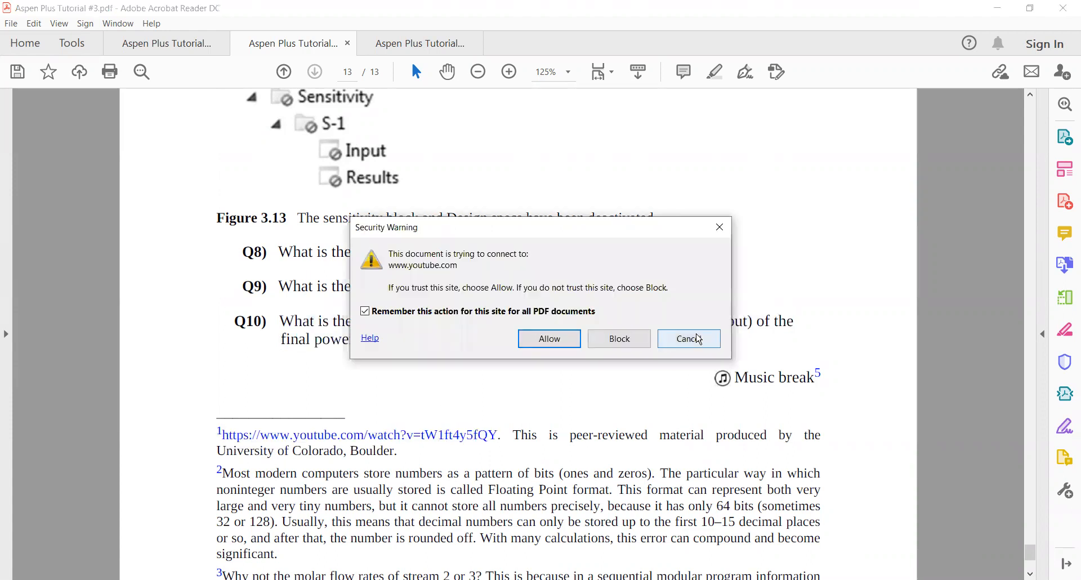
click(699, 339)
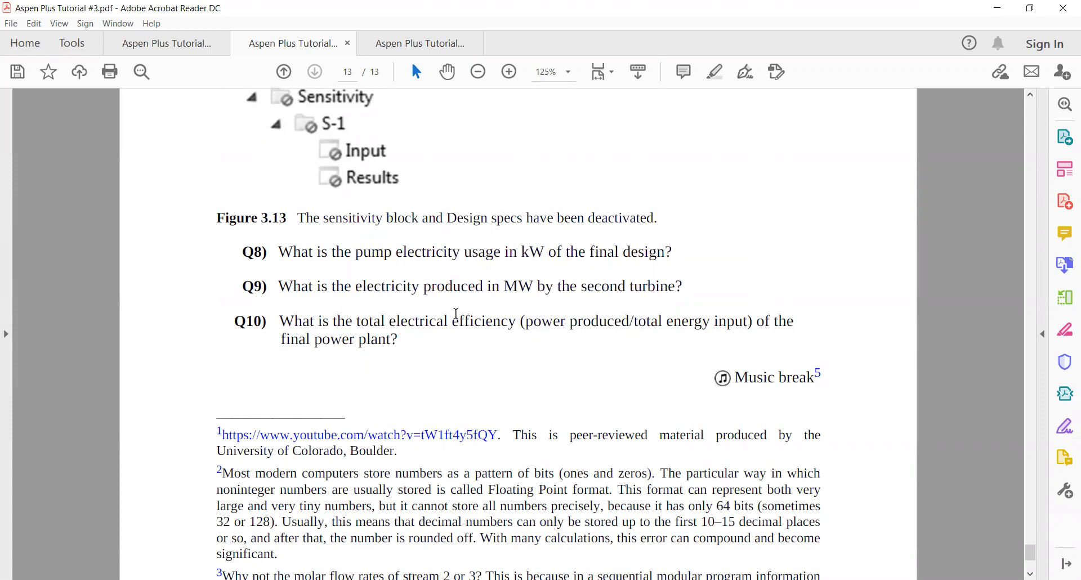
Review Q10's definition of total electrical efficiency, then reread Q9 on the second turbine and Q8 on the pump's electricity usage.
drag(634, 322, 746, 328)
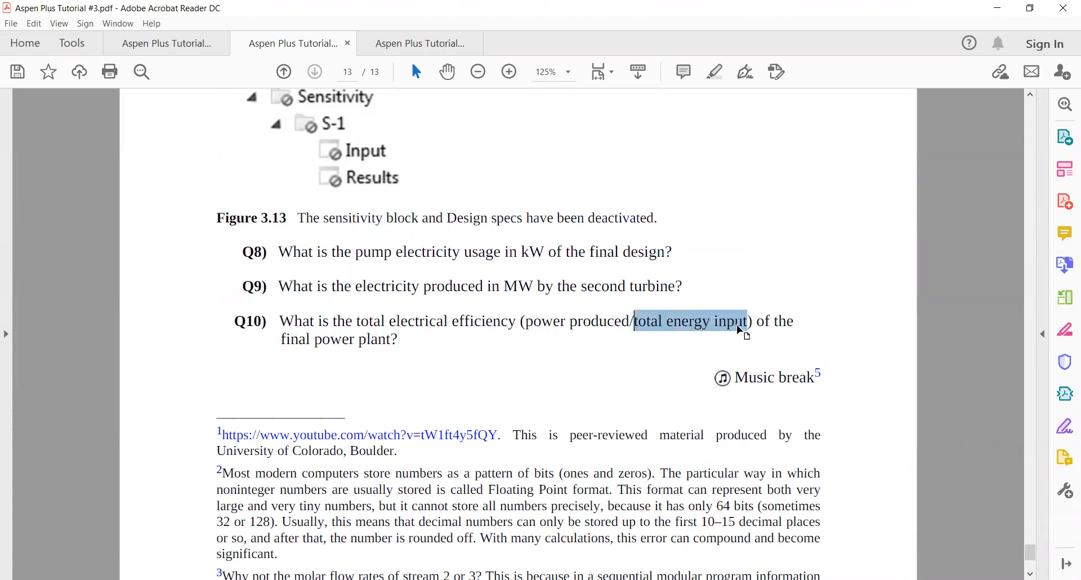
drag(519, 320, 625, 322)
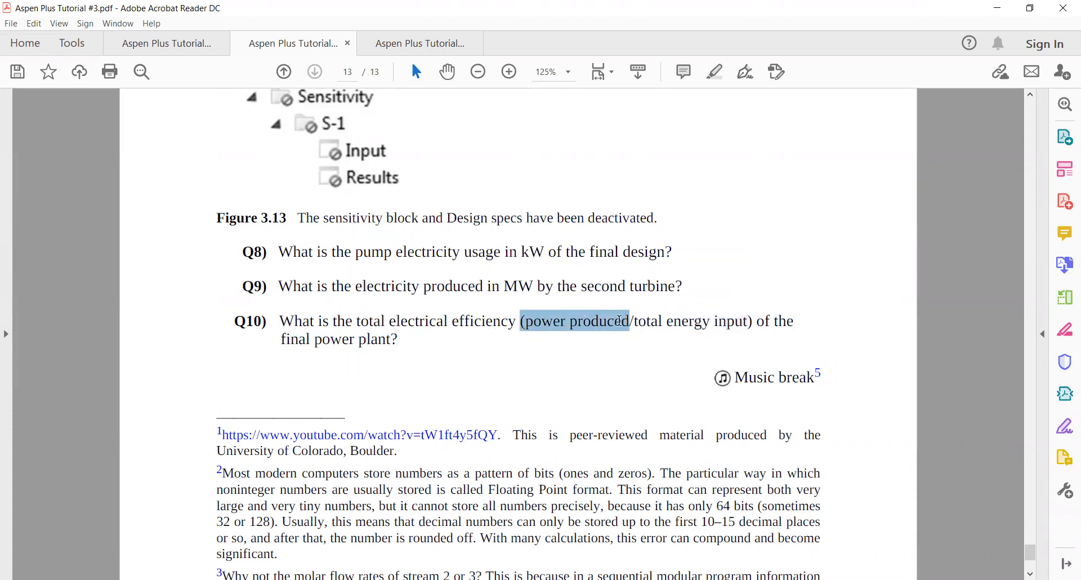
click(571, 367)
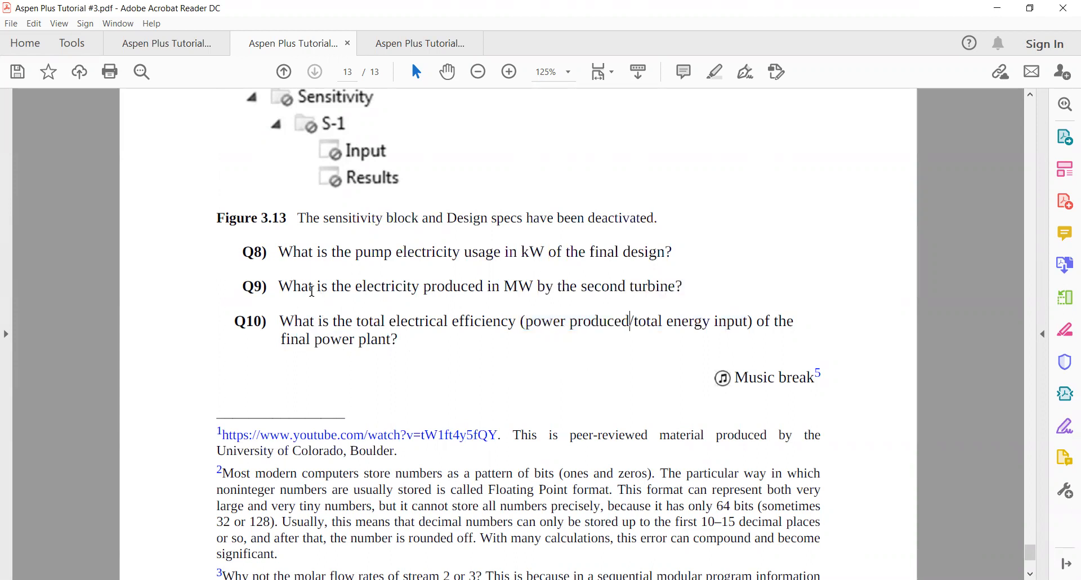
drag(280, 284, 675, 286)
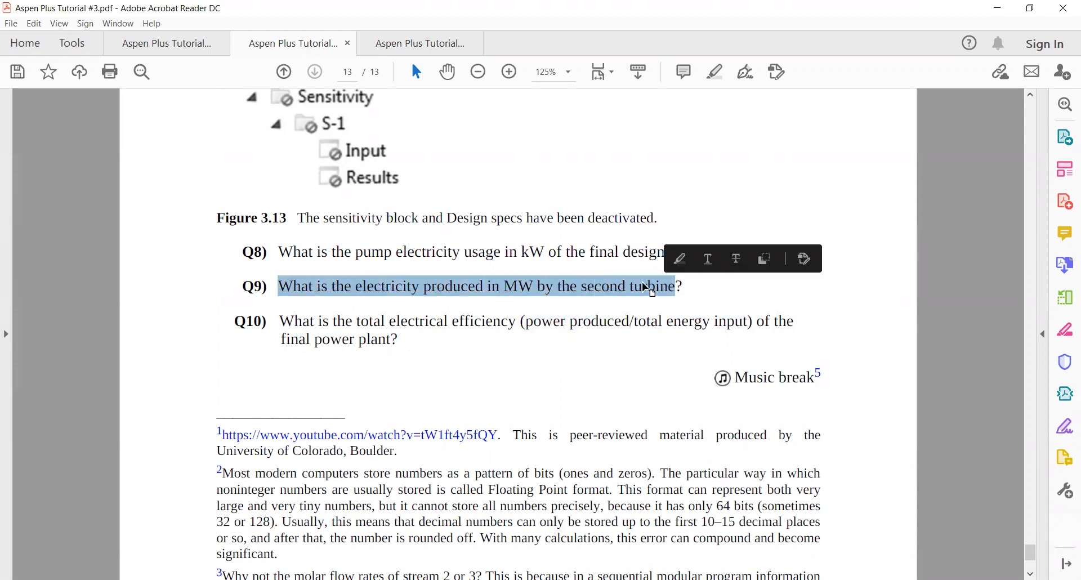
drag(282, 253, 642, 255)
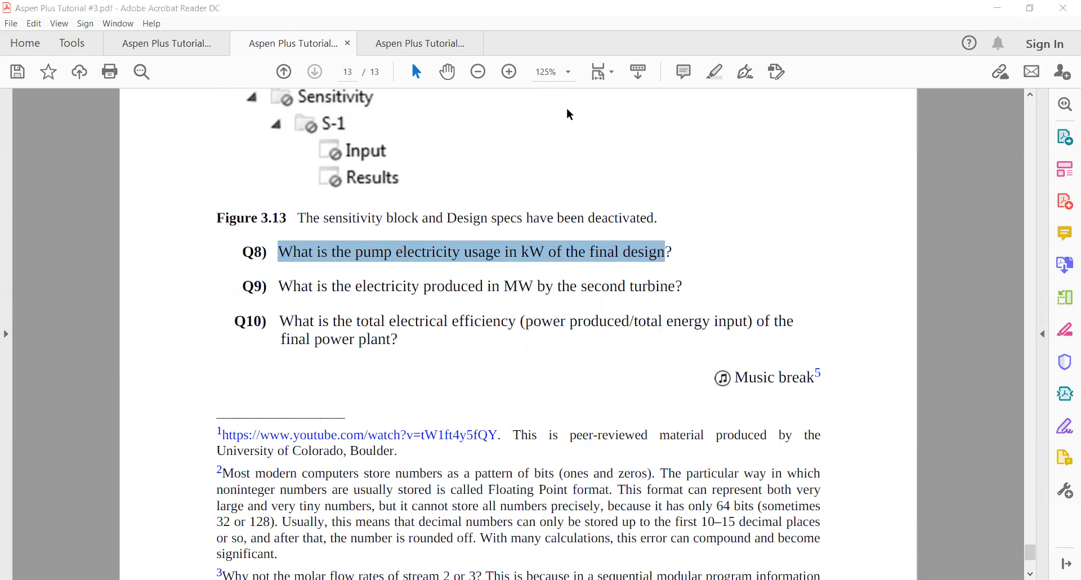
Return to Aspen Plus and close the TURB-1, CNDNSR, TURB-2 and S-1 Input forms.
key(alt+Tab)
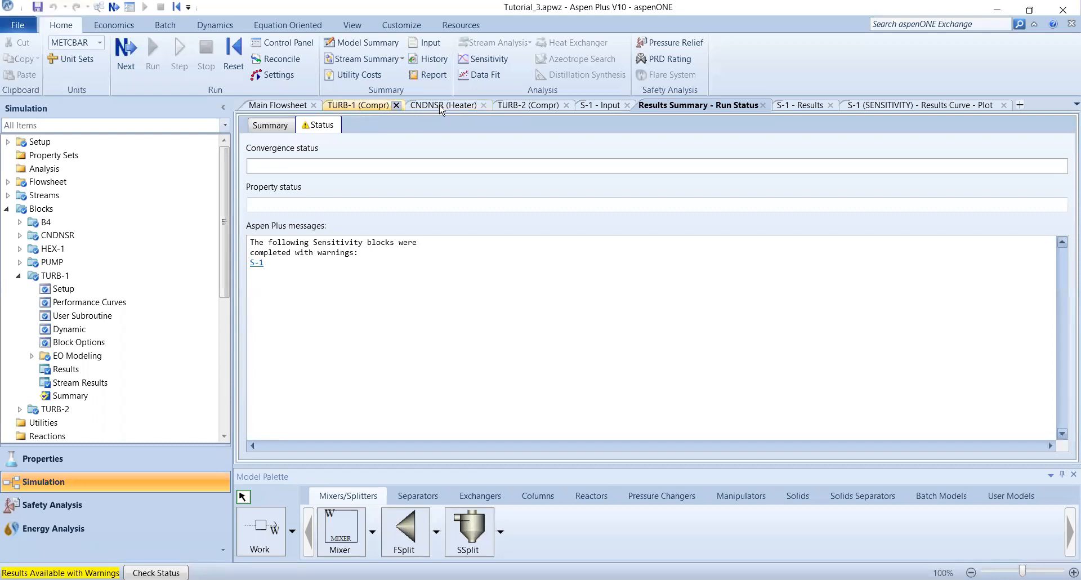
click(396, 105)
click(396, 106)
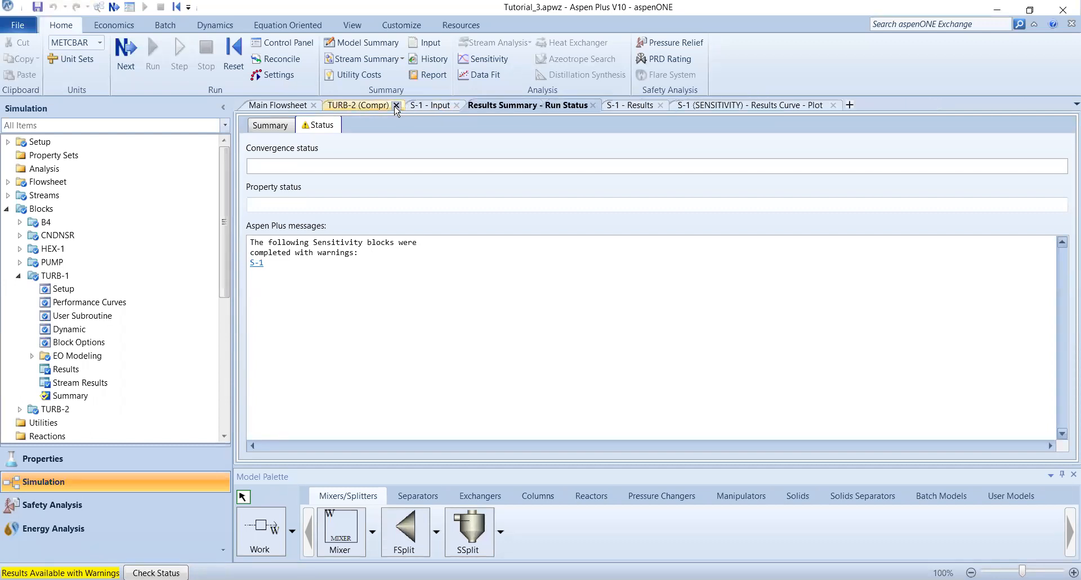
click(397, 105)
click(375, 105)
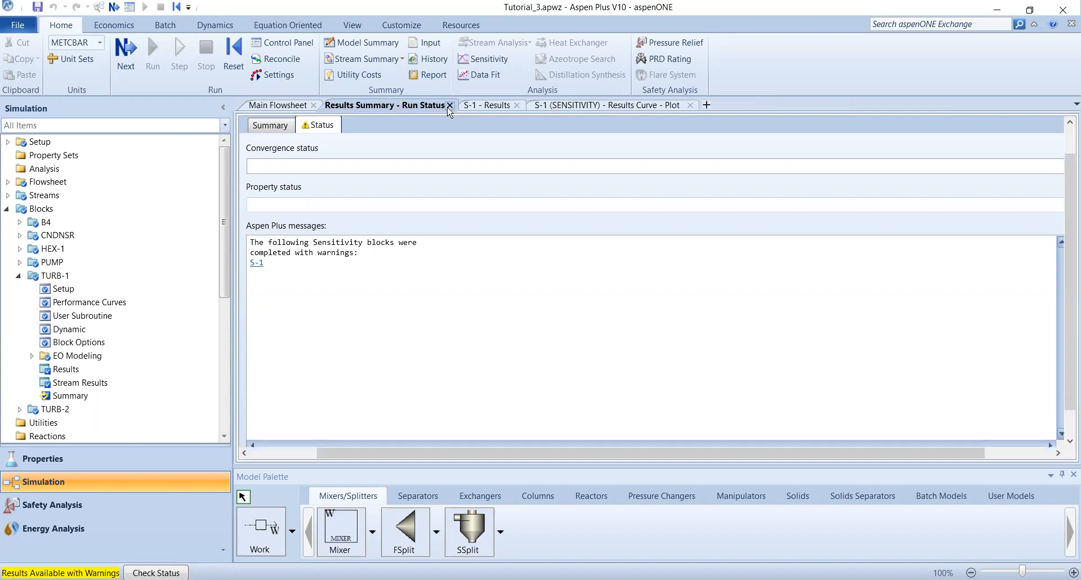
Close the Run Status summary, the S-1 Results form and the S-1 results curve plot.
click(450, 105)
click(386, 105)
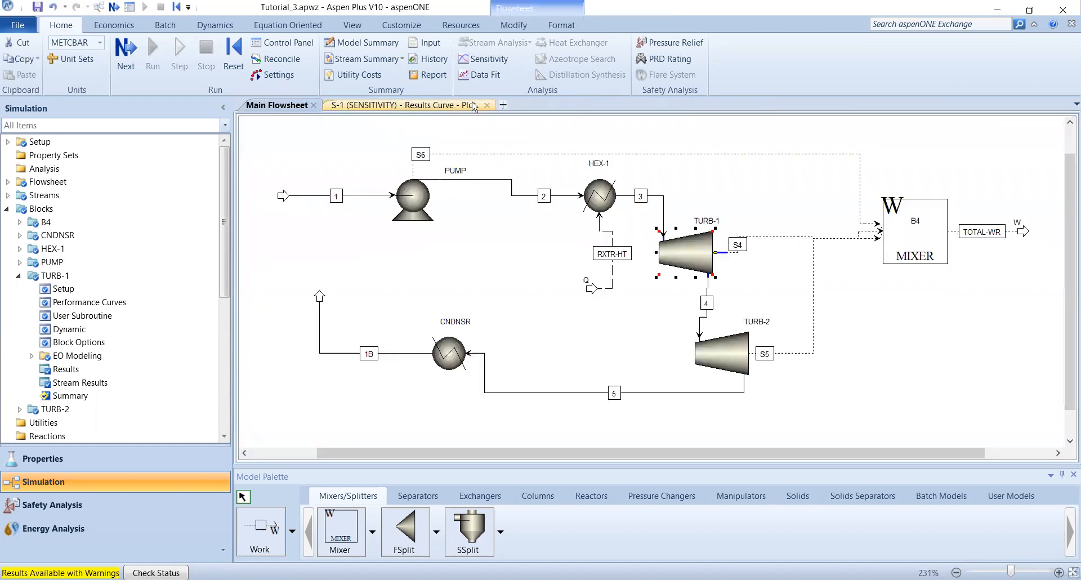
click(486, 105)
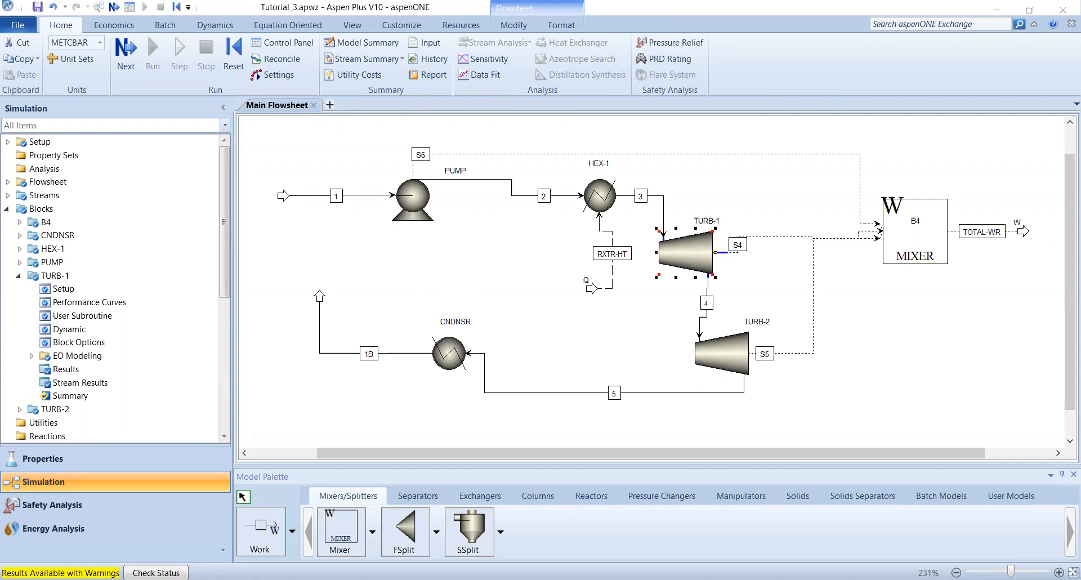
Open the PUMP block's results and check its electricity usage for Q8.
double_click(419, 206)
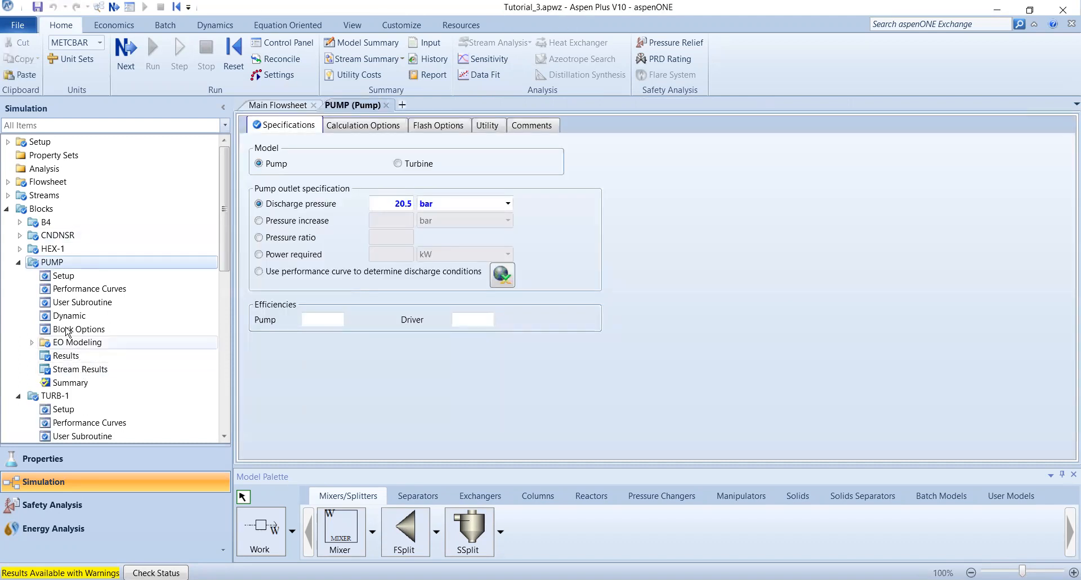
click(62, 357)
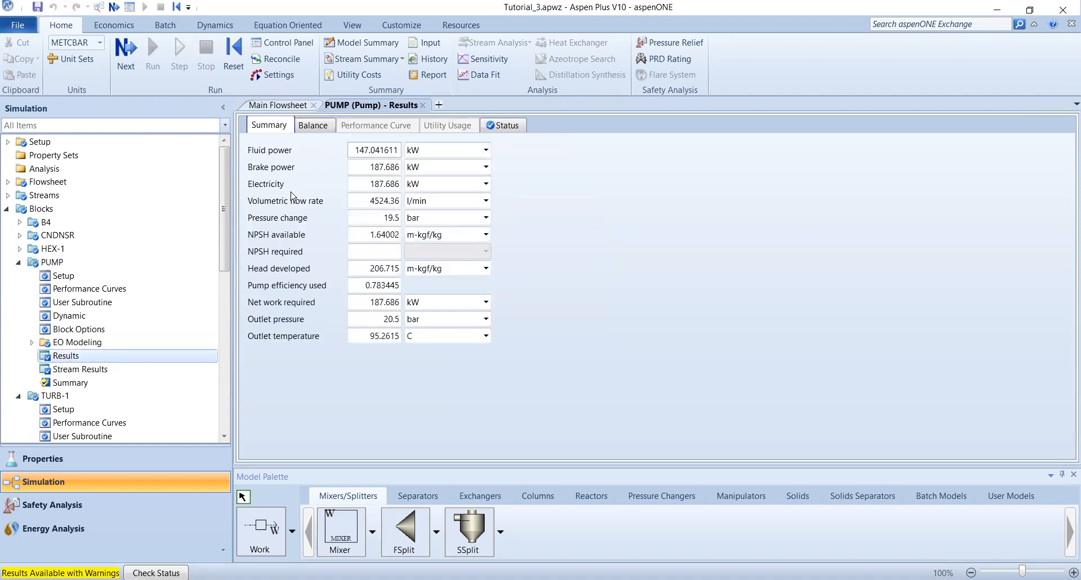
drag(290, 183, 474, 190)
click(375, 186)
click(680, 228)
Inspect the TURB-1 block's results summary, close it and return to the main flowsheet.
click(274, 108)
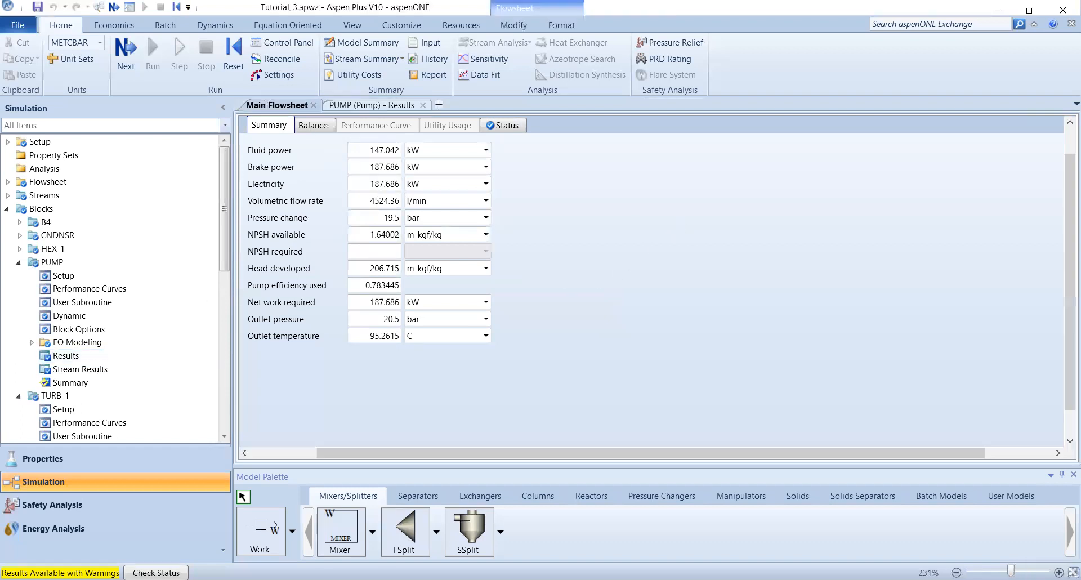
click(253, 578)
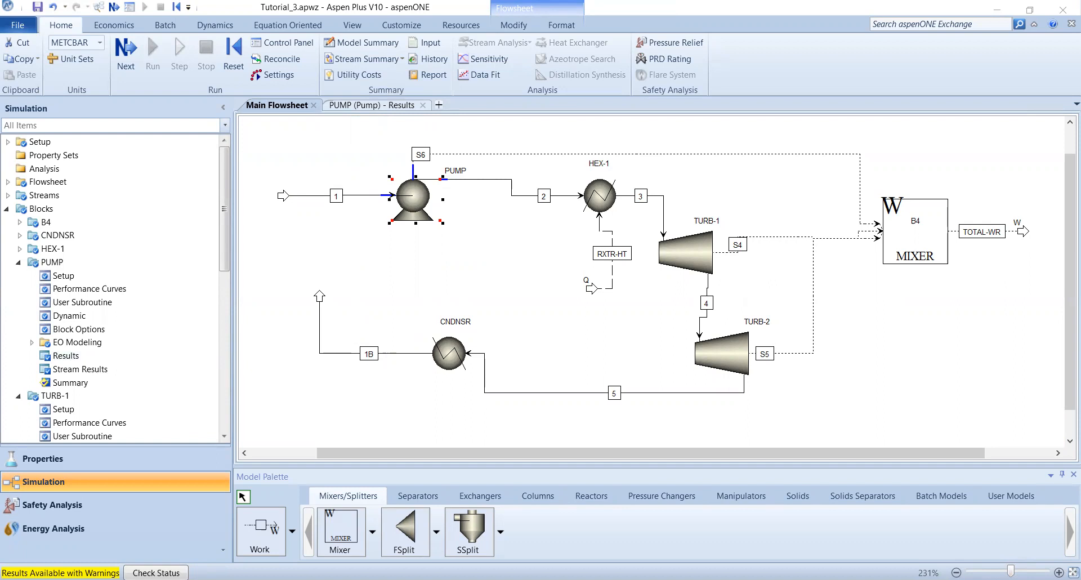
click(711, 262)
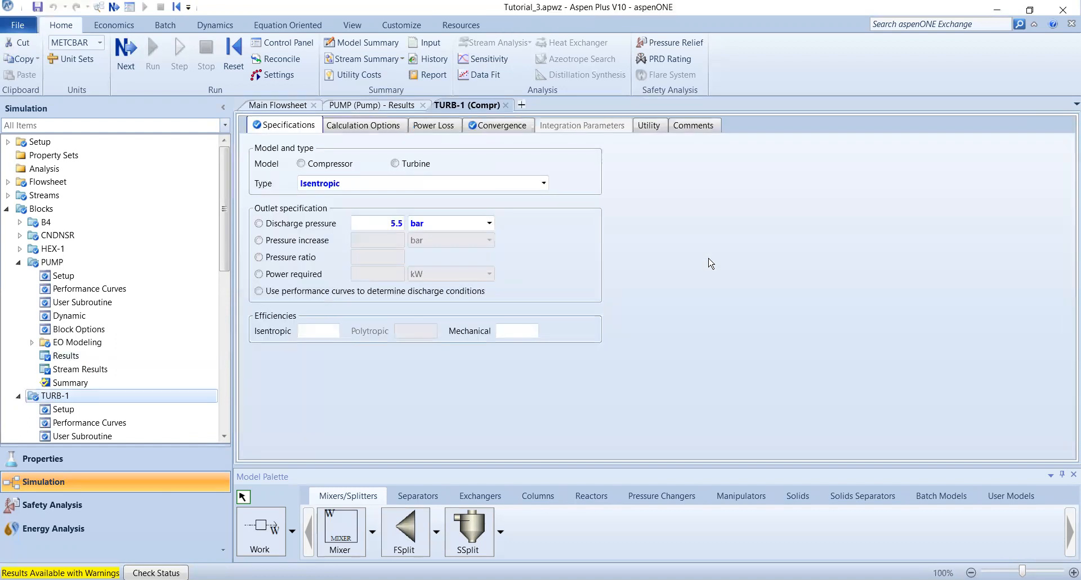
scroll(90, 354, down, 4)
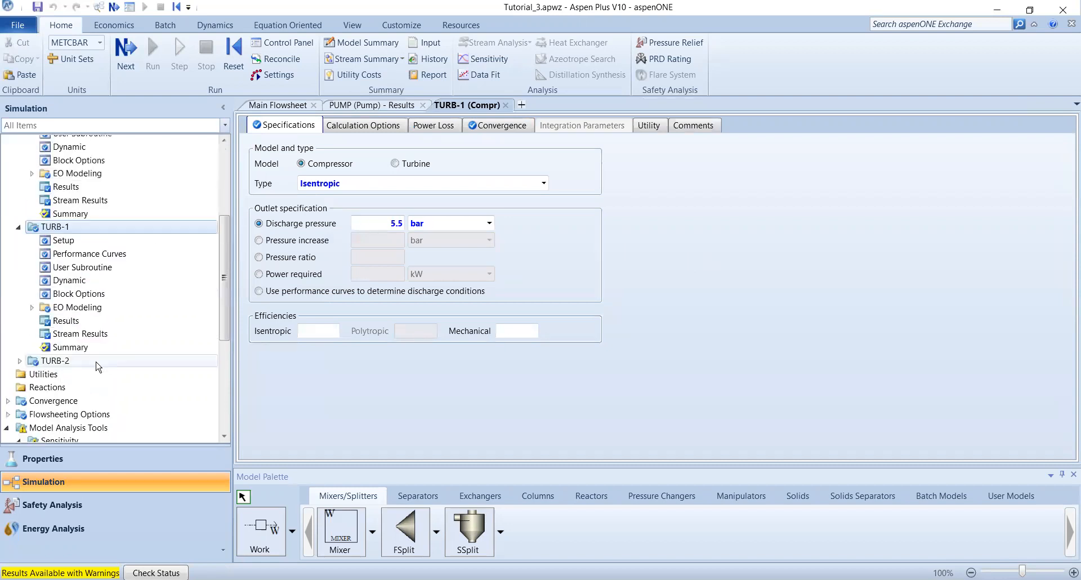
click(69, 322)
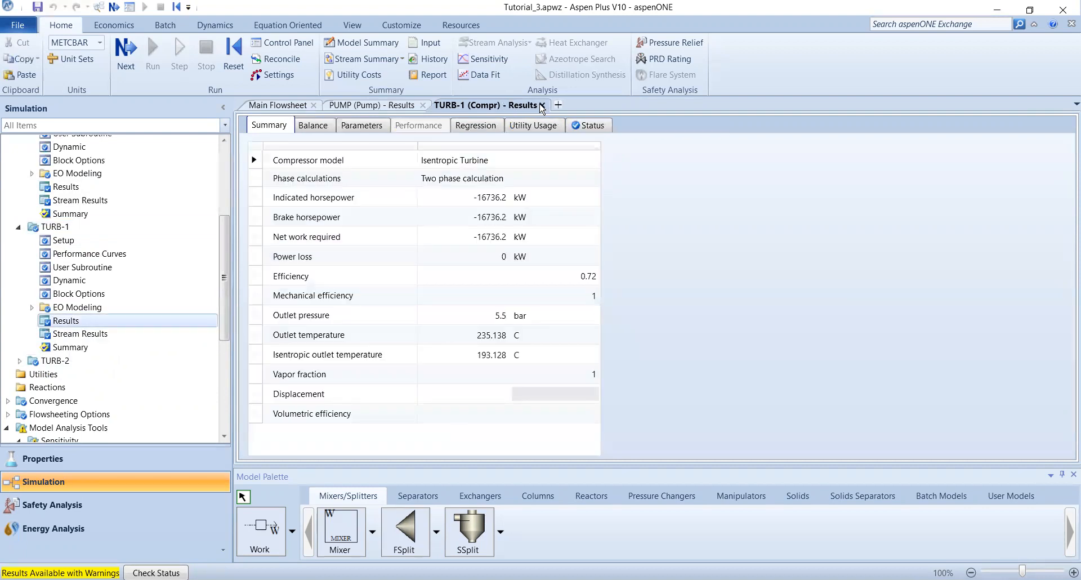
click(277, 106)
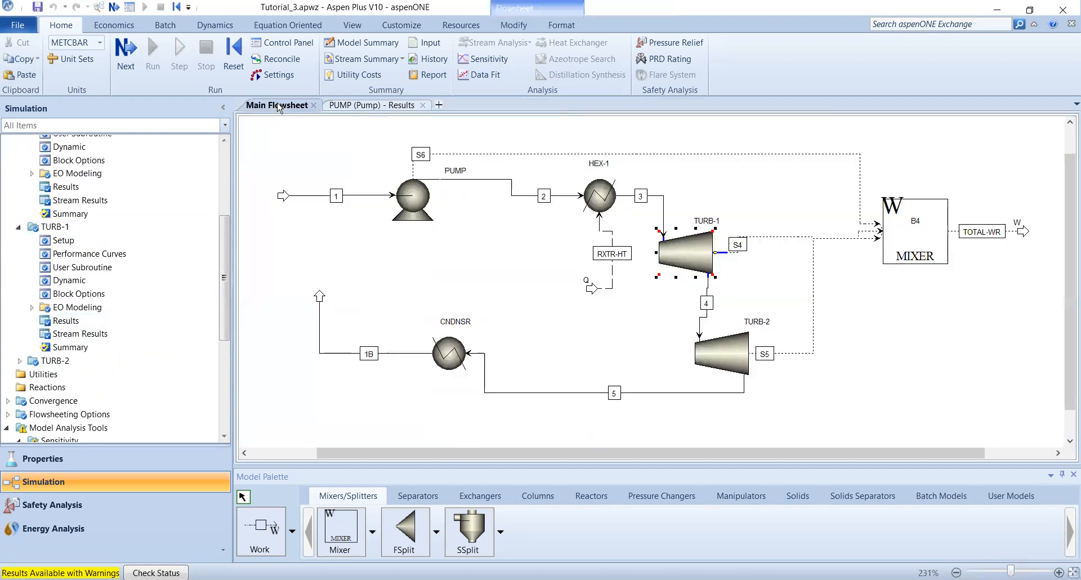
Open the TURB-2 block's results, check the Utility Usage page and return to the results summary.
click(732, 355)
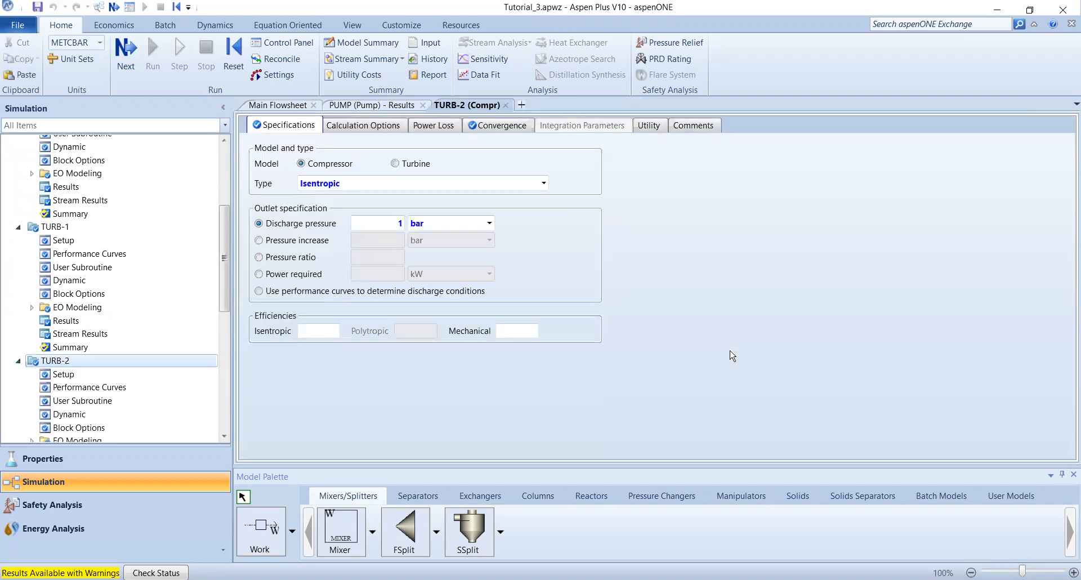
scroll(133, 321, down, 4)
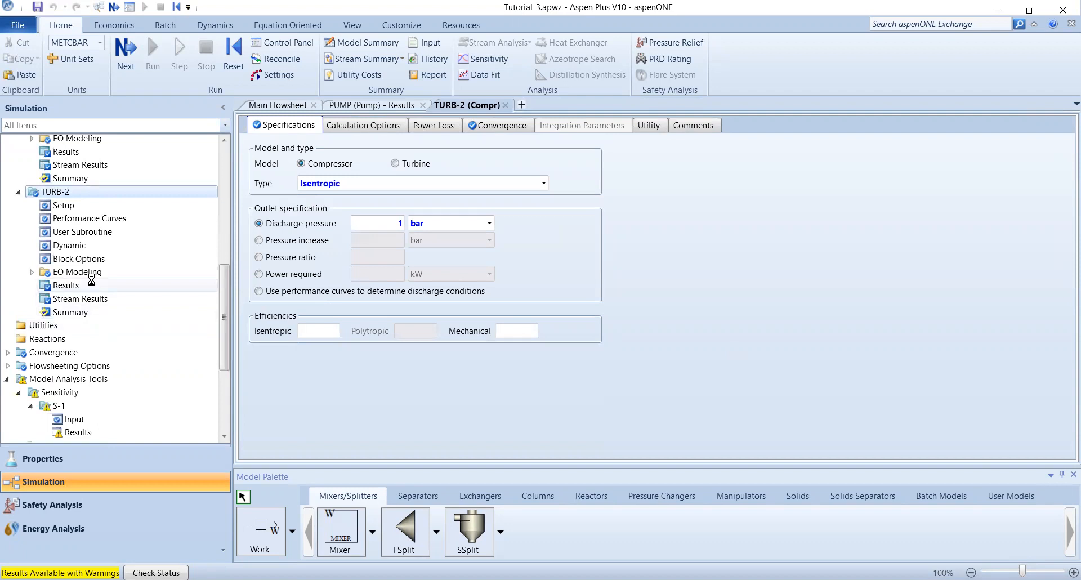
click(94, 284)
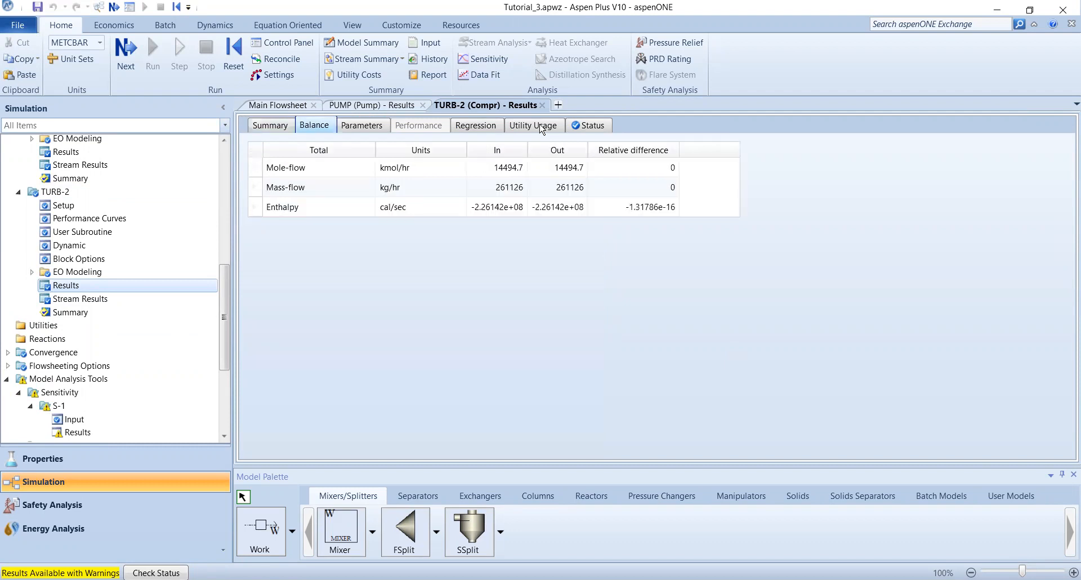
click(542, 127)
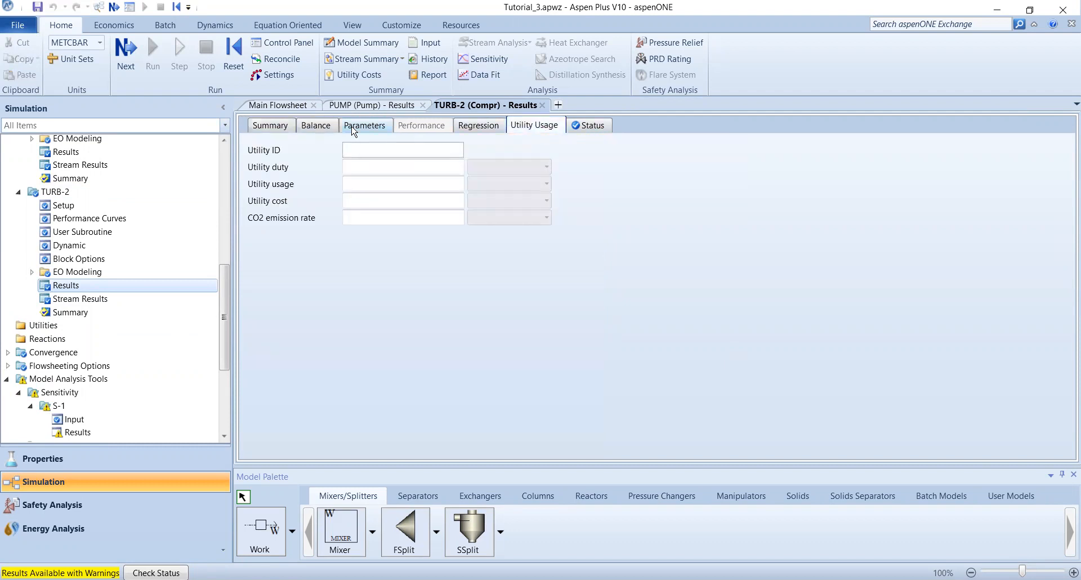
click(257, 124)
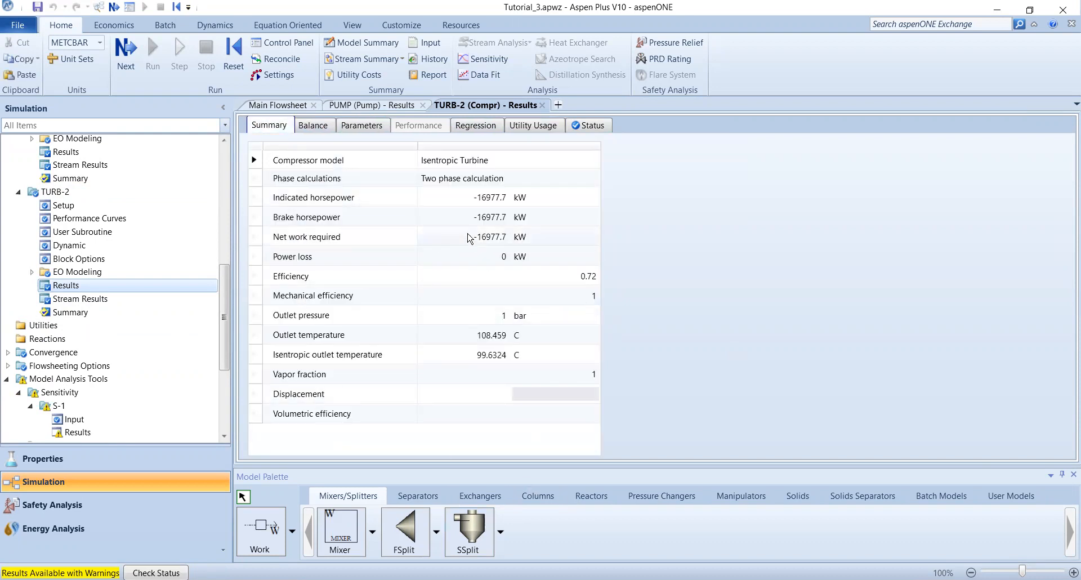
Display TURB-2's net work required in MW.
click(551, 236)
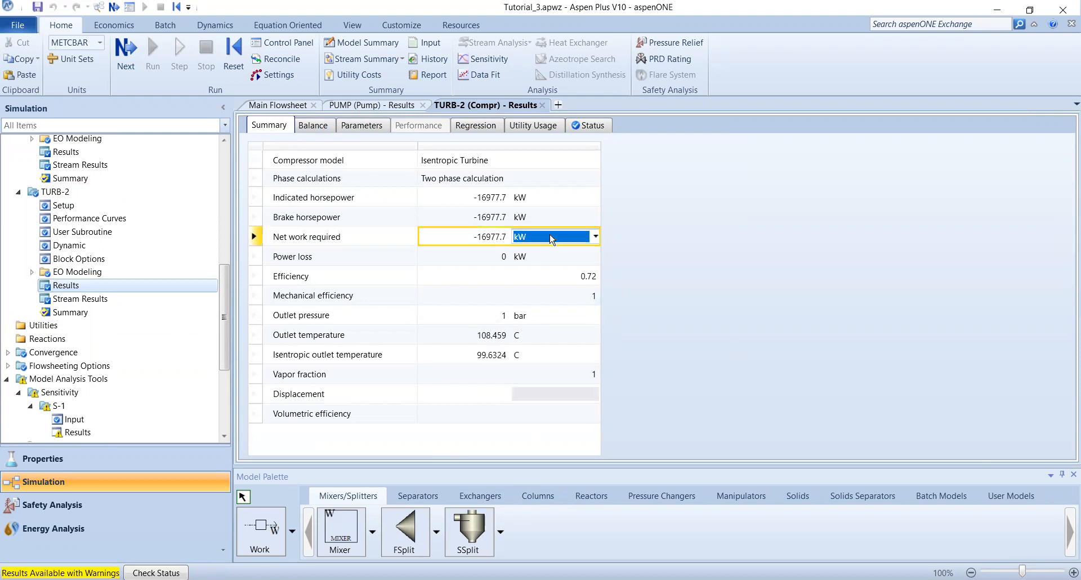
click(594, 238)
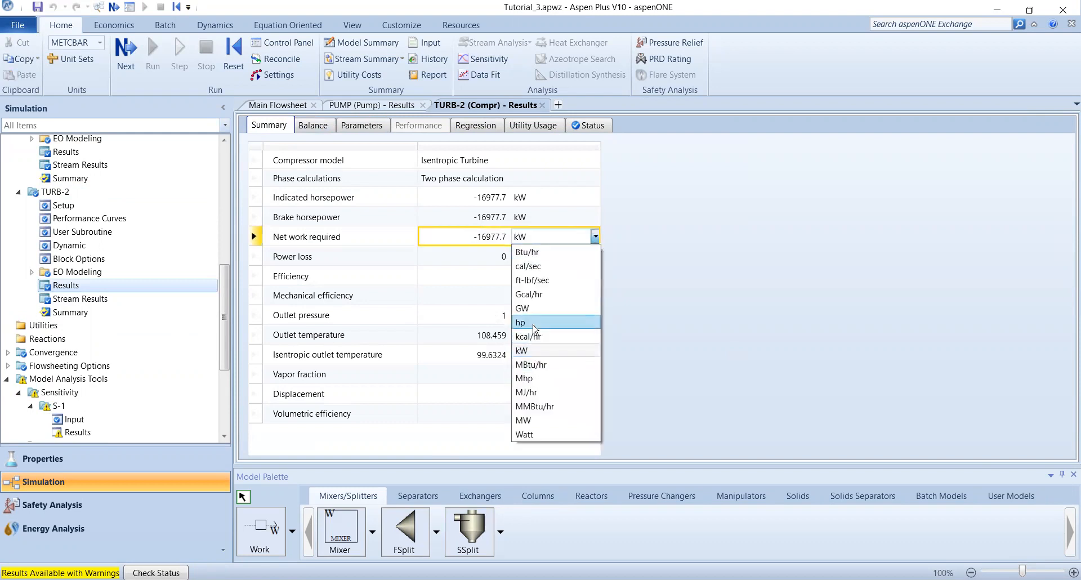
click(534, 421)
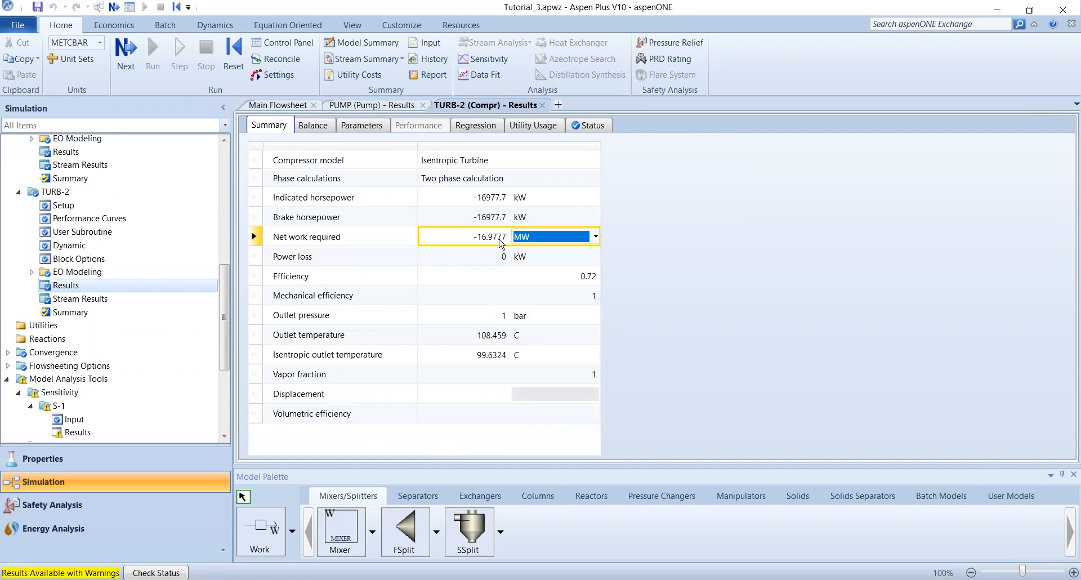
Check the power of work stream S5 from the flowsheet and compare it with the TURB-2 results.
click(278, 105)
click(802, 354)
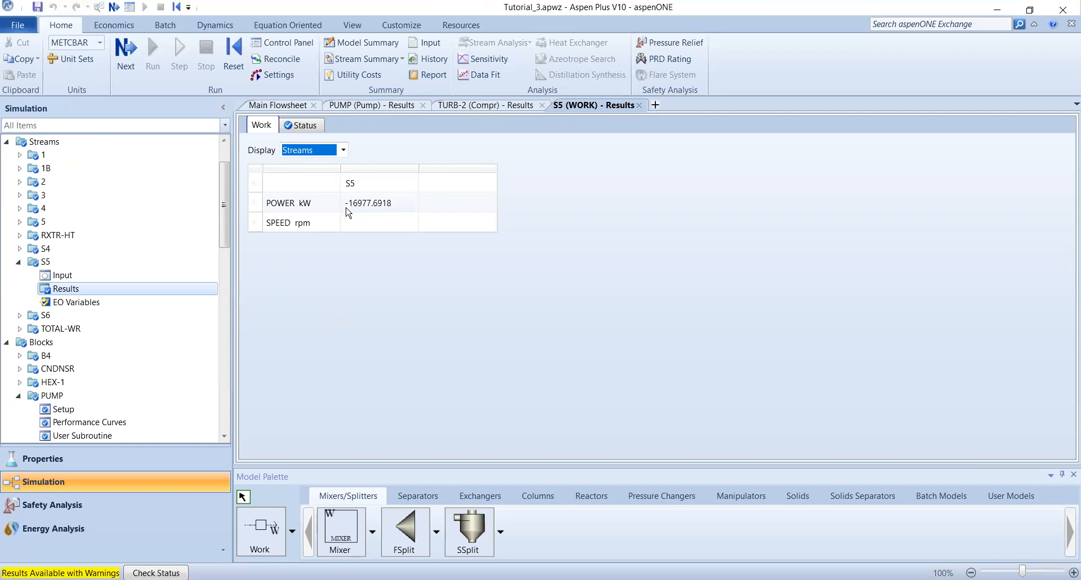
click(510, 106)
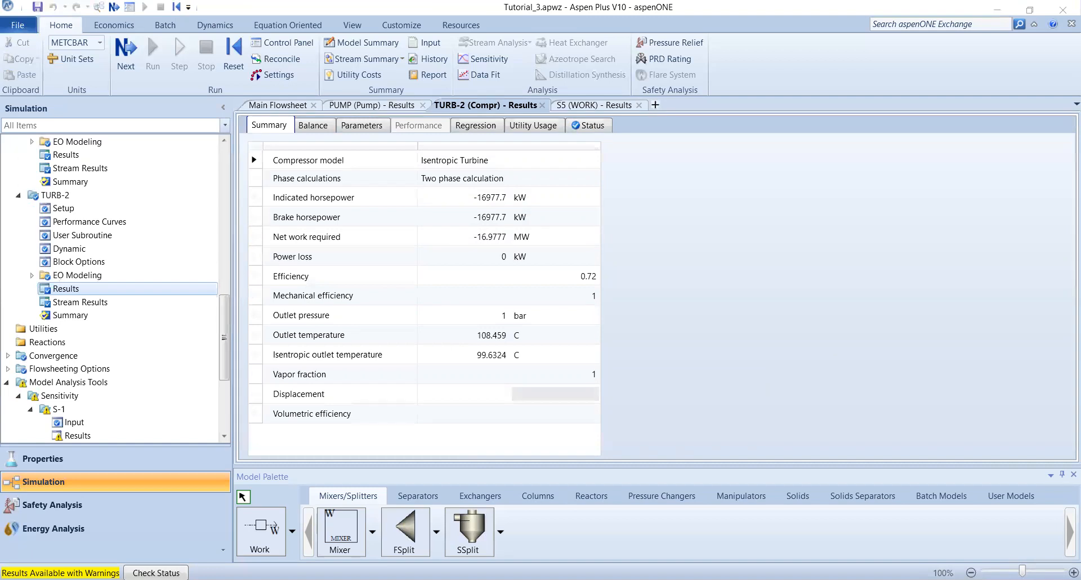
click(338, 107)
key(alt+Tab)
Open the TOTAL-WR work stream's results from the flowsheet, examine its total power and return to the main flowsheet.
click(279, 106)
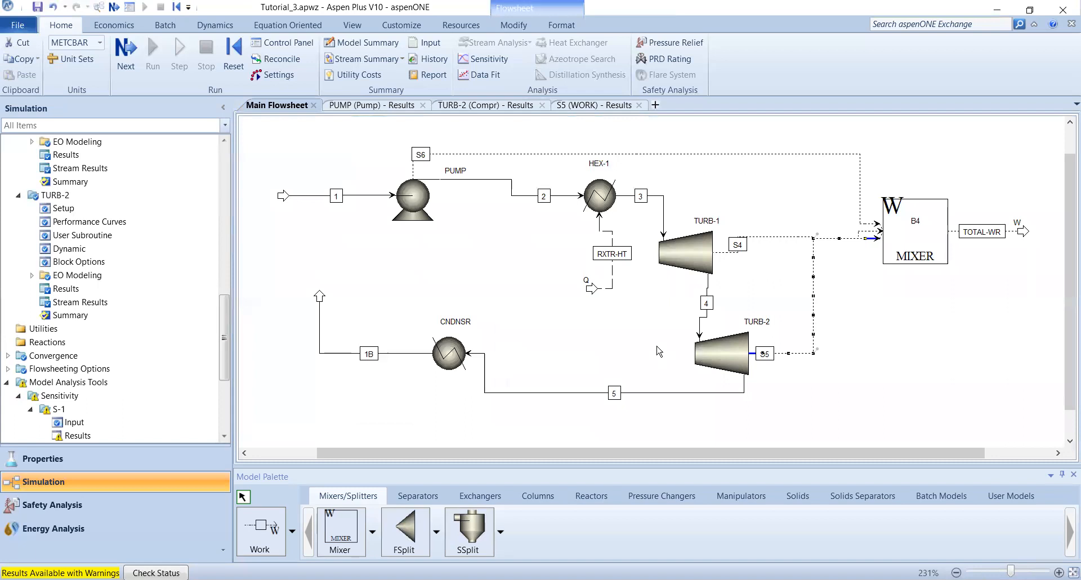
scroll(659, 351, down, 1)
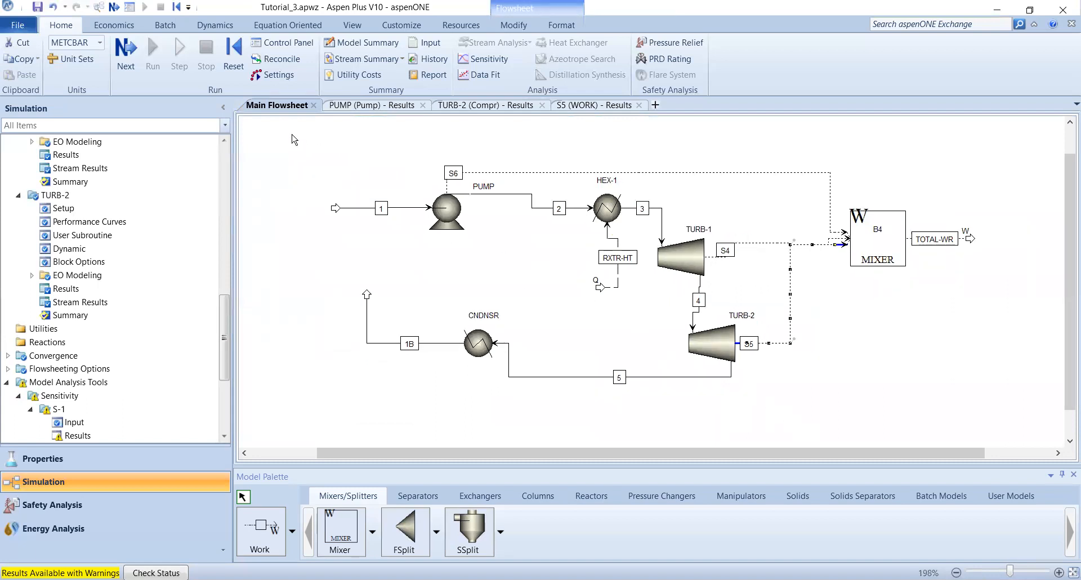
click(619, 274)
click(963, 240)
double_click(963, 240)
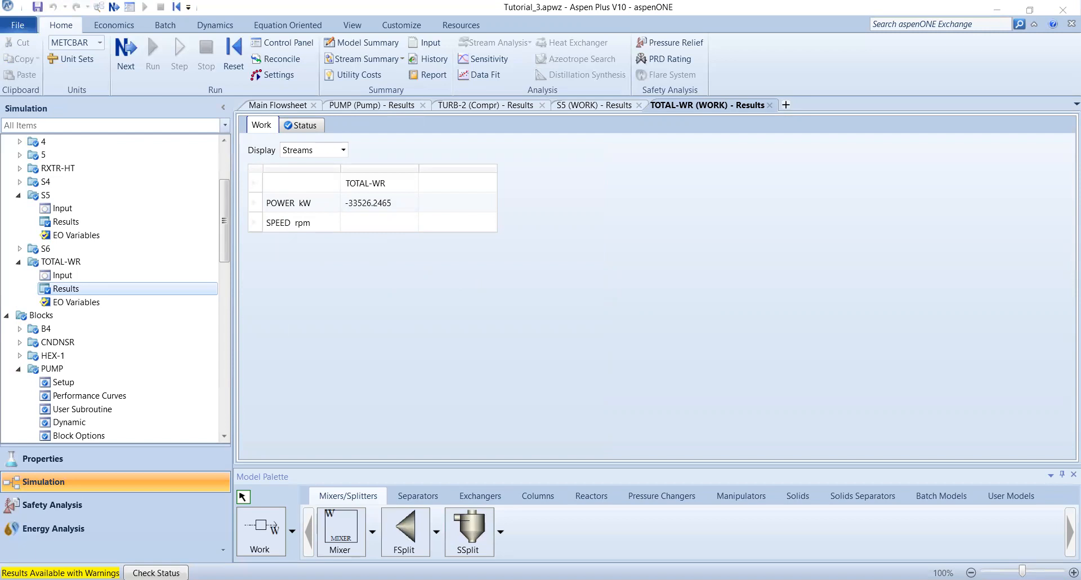
click(397, 241)
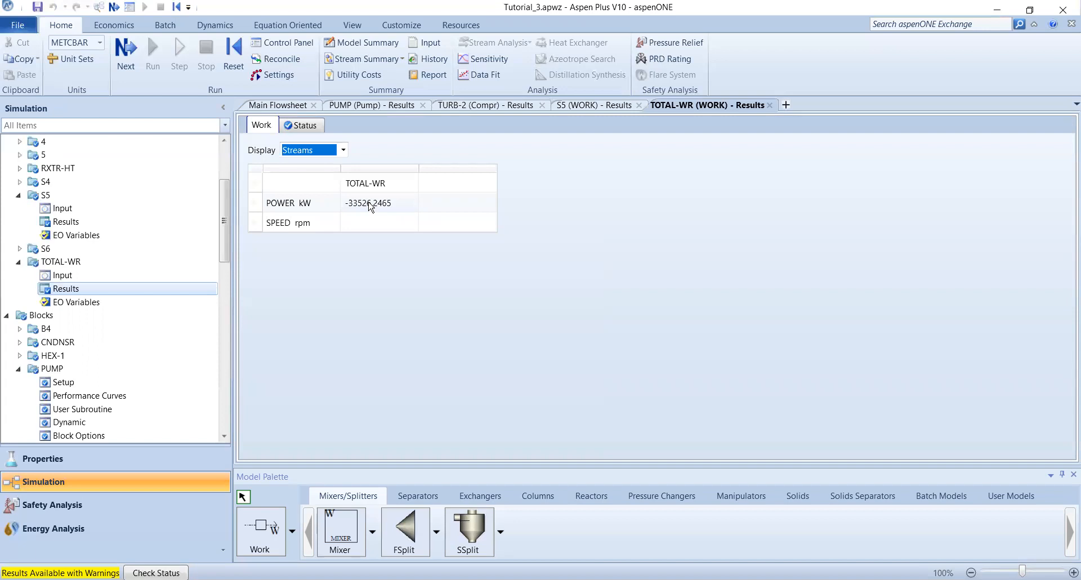
click(361, 183)
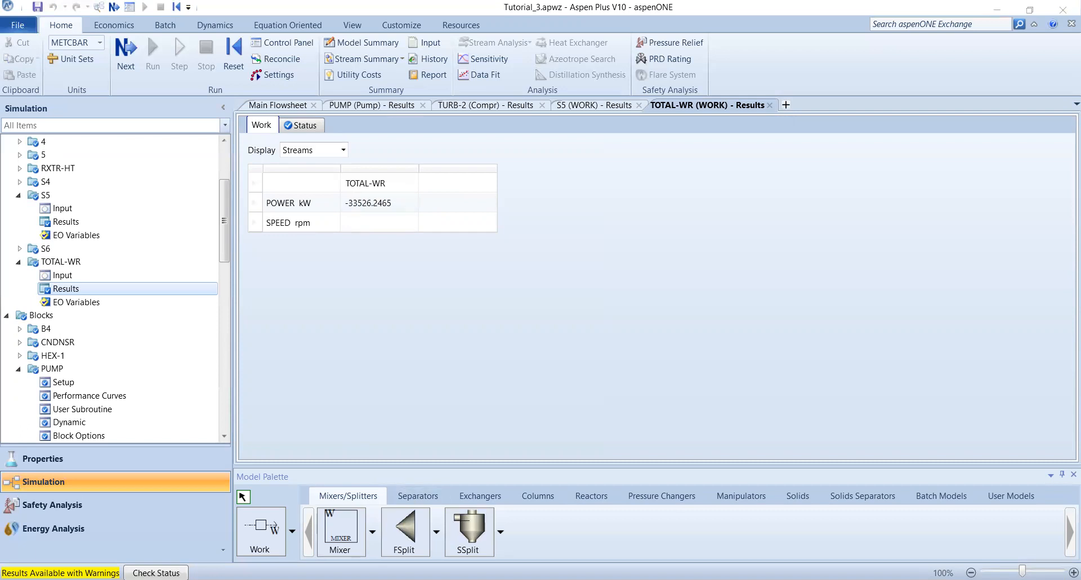
click(268, 106)
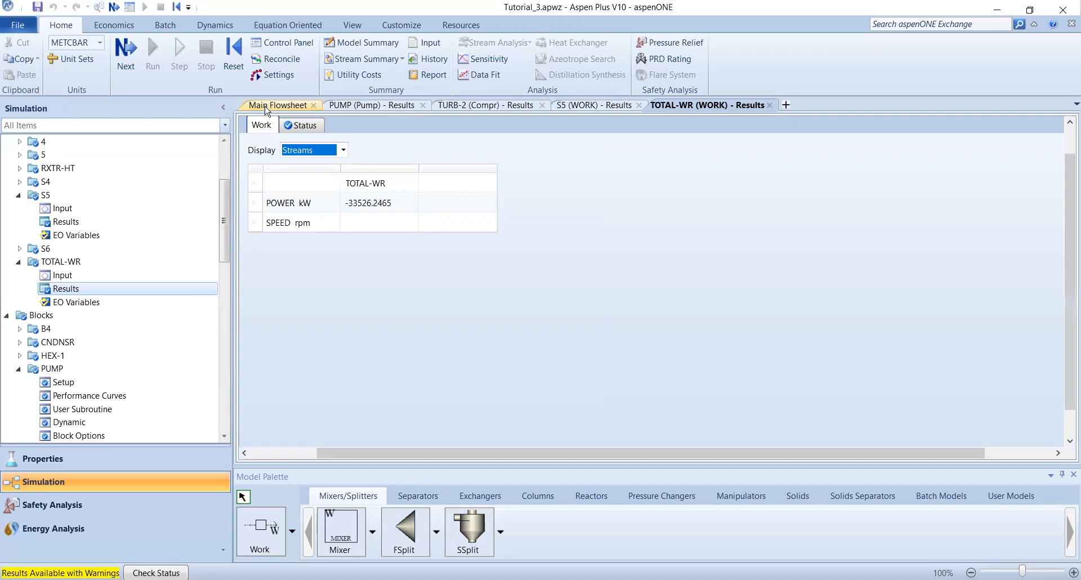